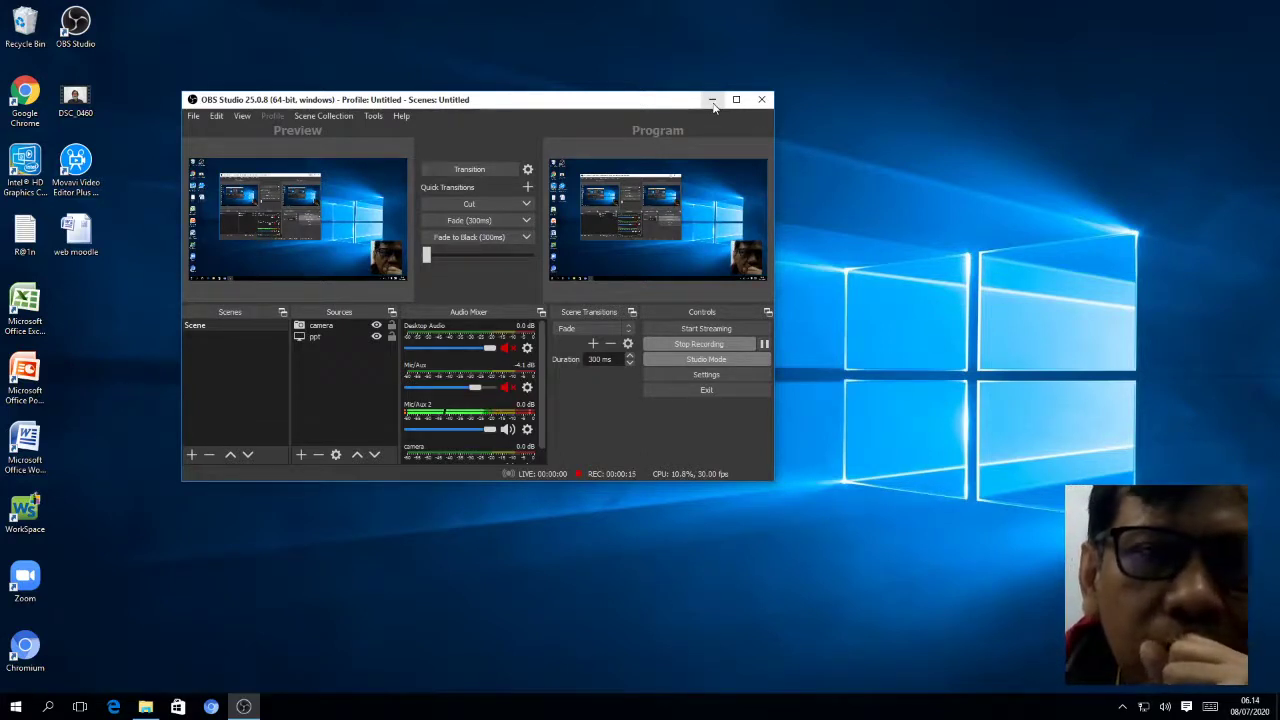
Open the 'web moodle' Word notes with the Kelas 10, 11 and 12 server addresses, then minimize Word
{"action": "left_click", "coordinate": [713, 102]}
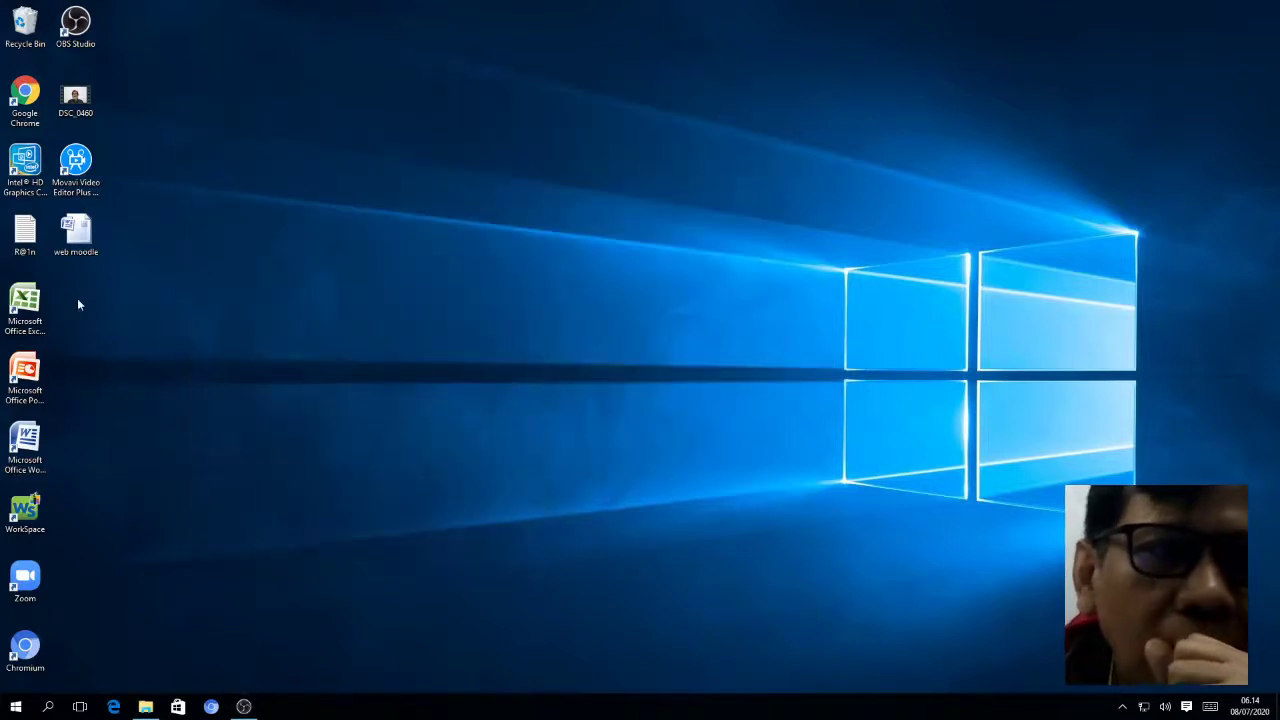
{"action": "left_click", "coordinate": [86, 240]}
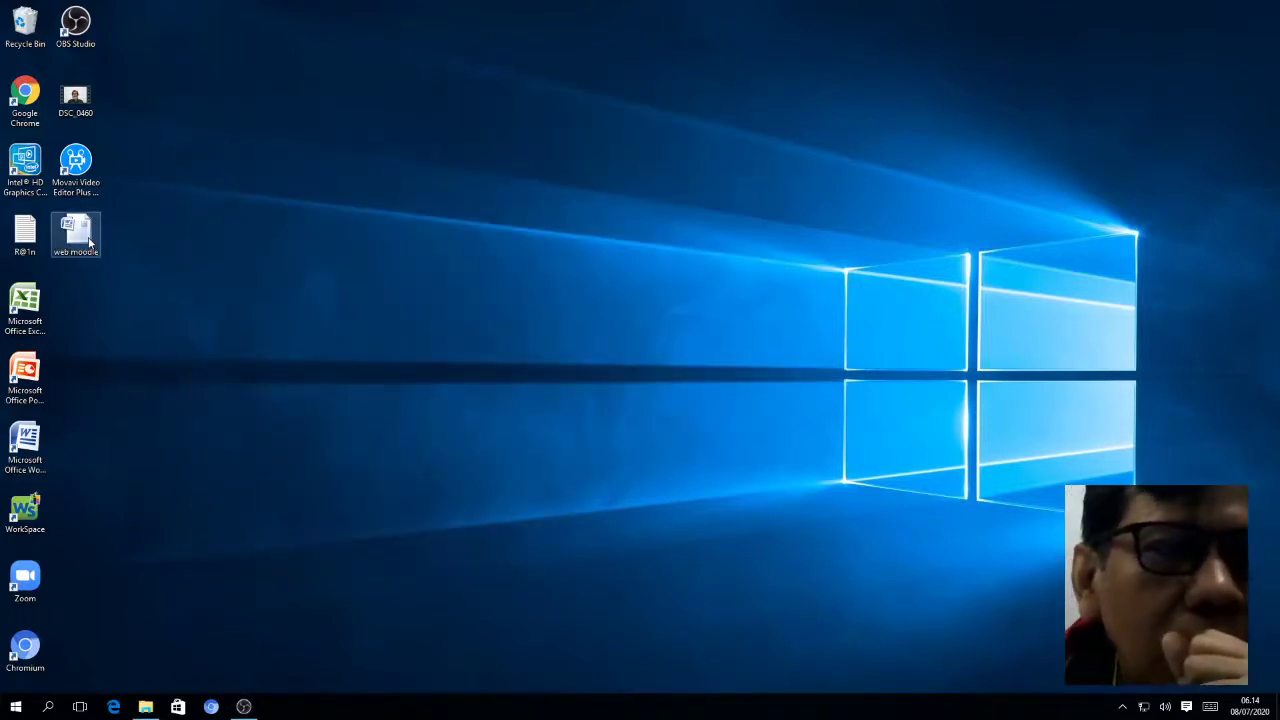
{"action": "double_click", "coordinate": [88, 240]}
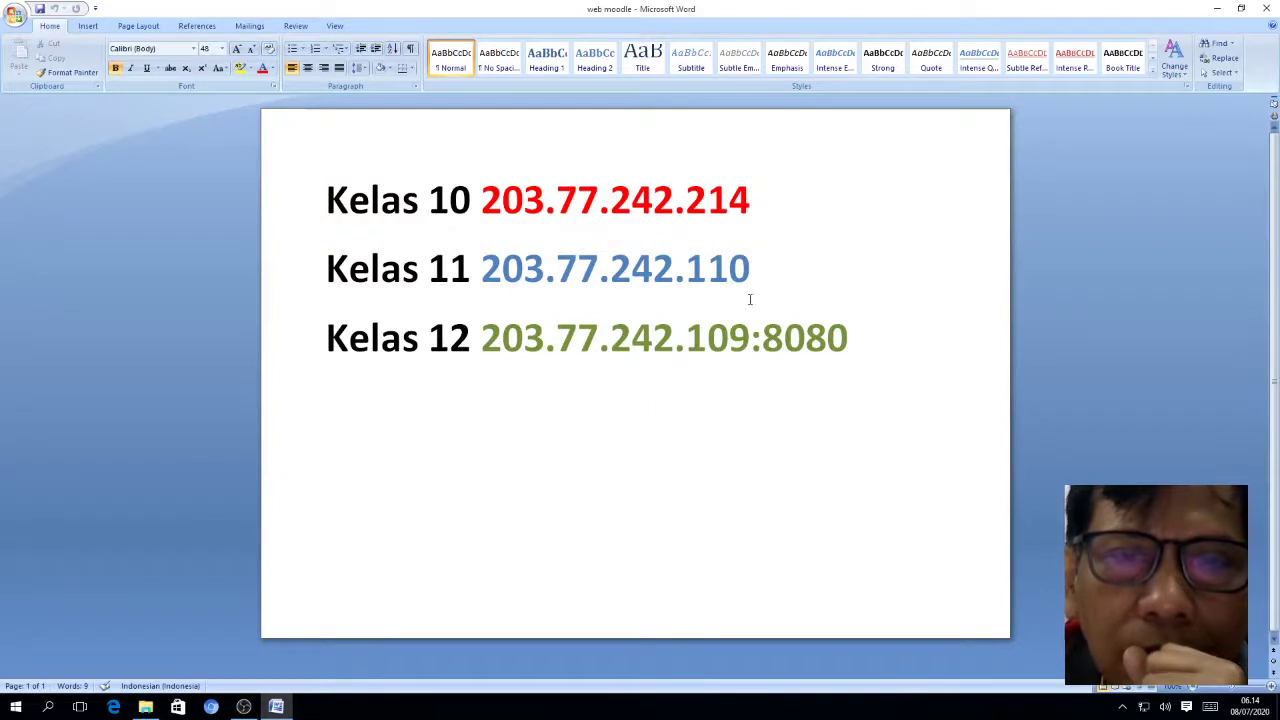
{"action": "left_click", "coordinate": [1216, 9]}
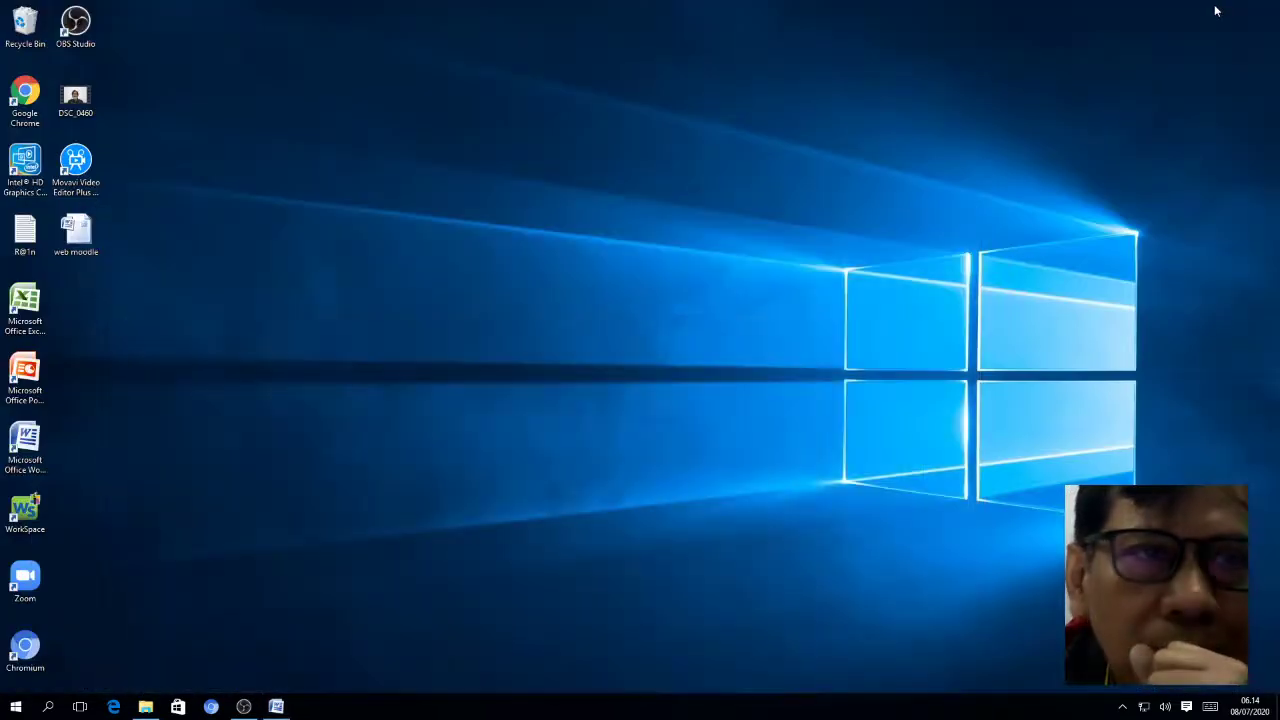
Launch Chrome and load the Moodle server at 203.77.242.110
{"action": "left_click", "coordinate": [25, 95]}
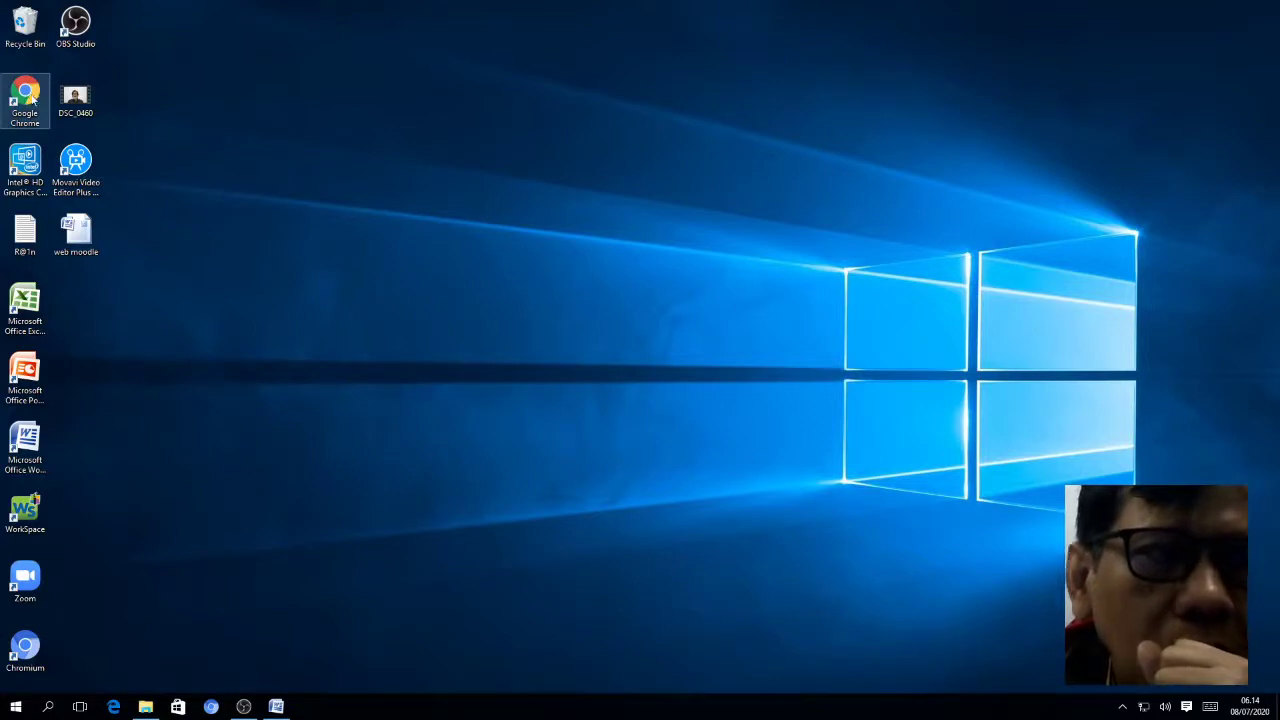
{"action": "double_click", "coordinate": [28, 97]}
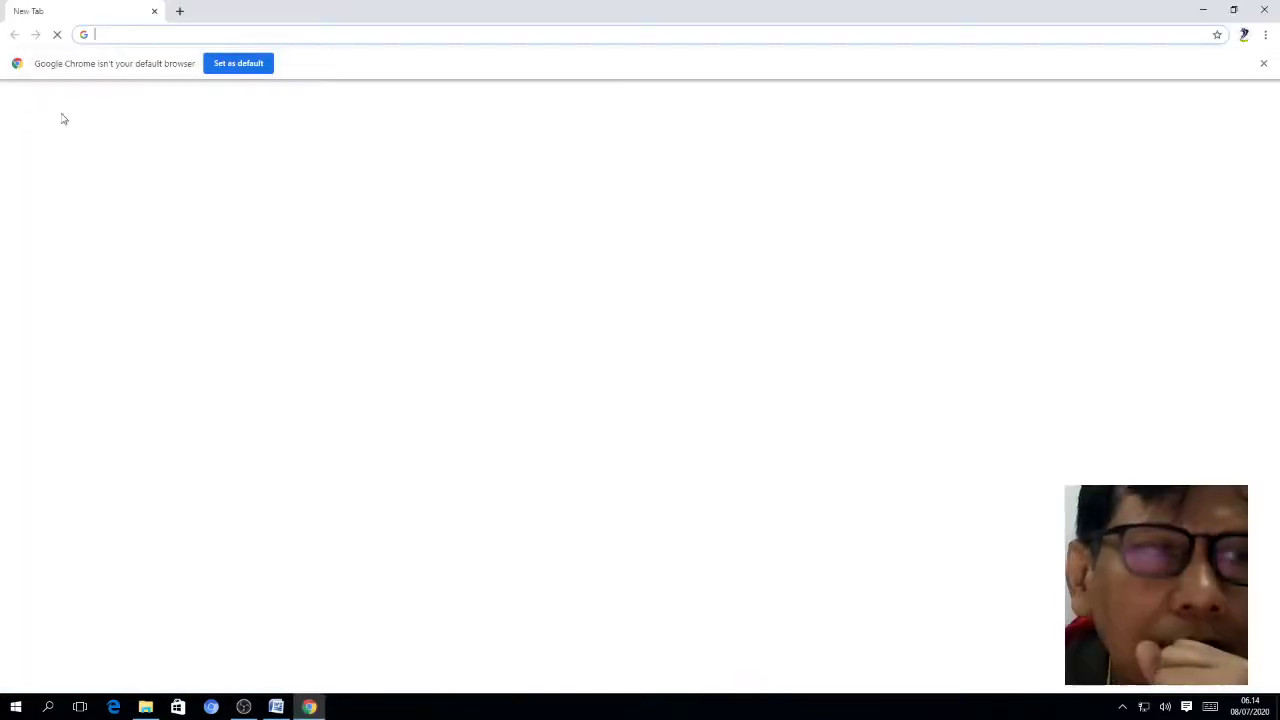
{"action": "left_click", "coordinate": [107, 31]}
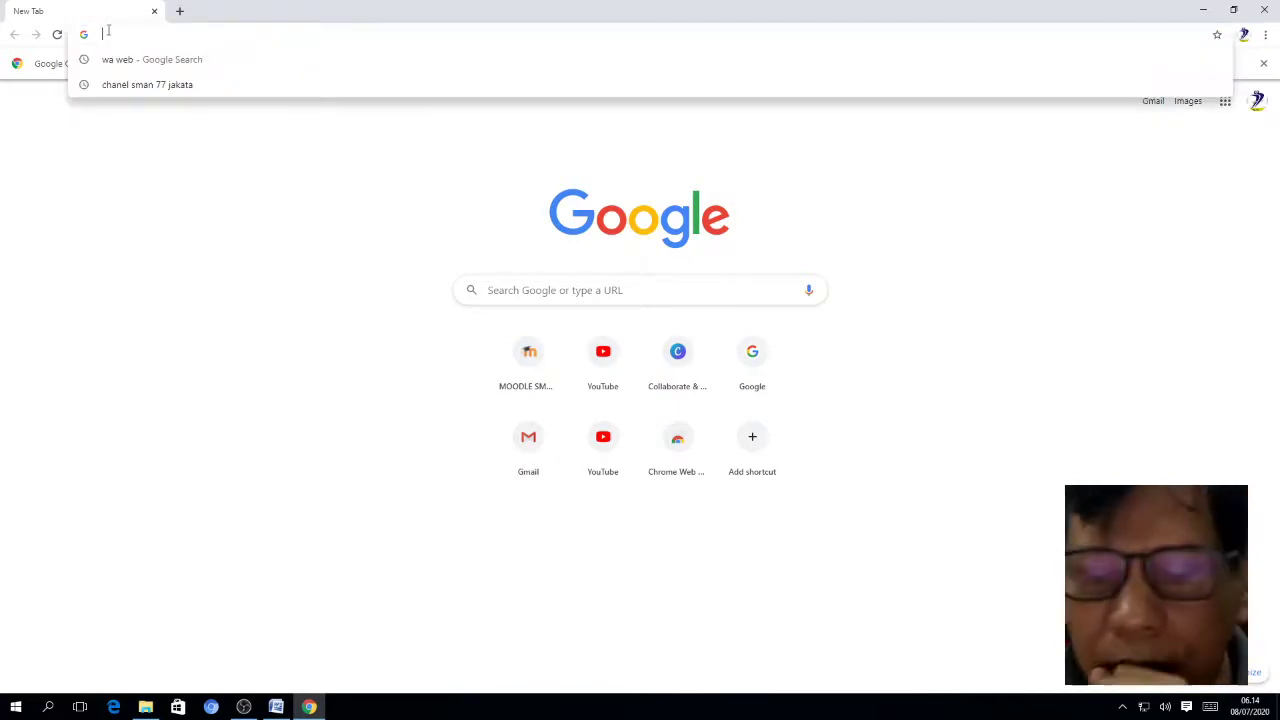
{"action": "type", "text": "20"}
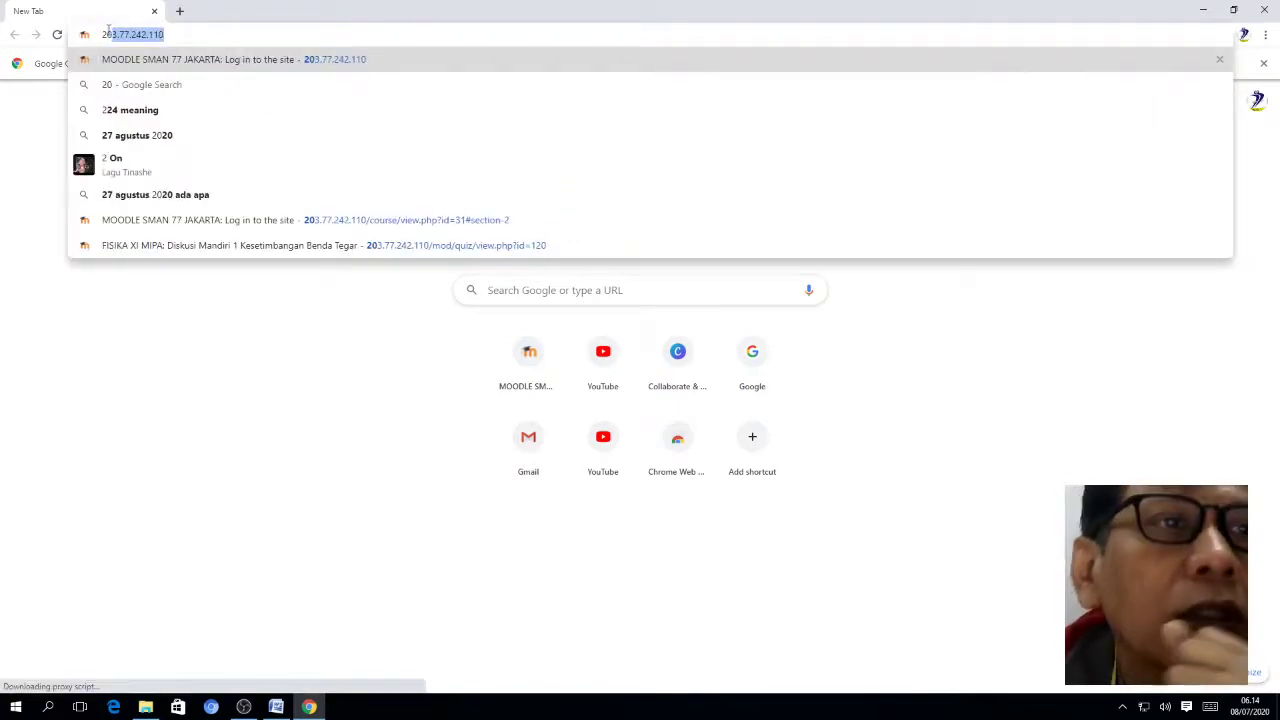
{"action": "left_click", "coordinate": [170, 33]}
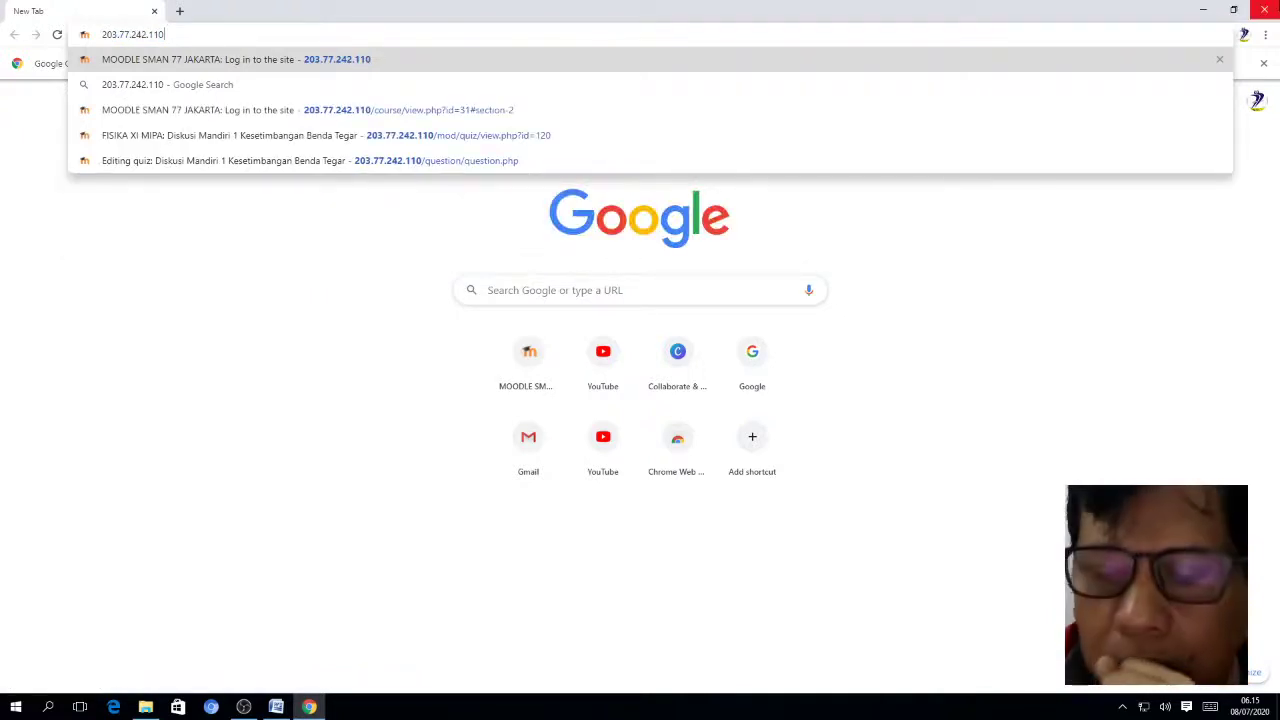
{"action": "key", "text": "Return"}
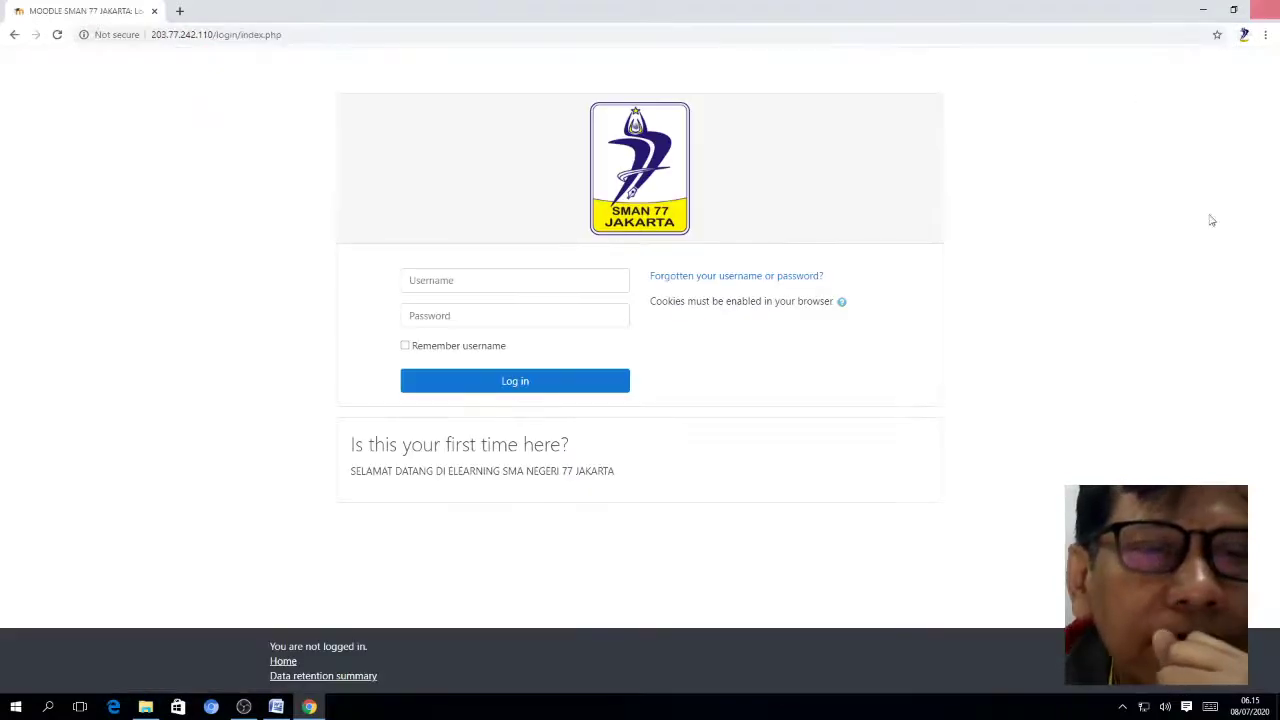
Sign in to Moodle with the teacher's username and password
{"action": "left_click", "coordinate": [423, 281]}
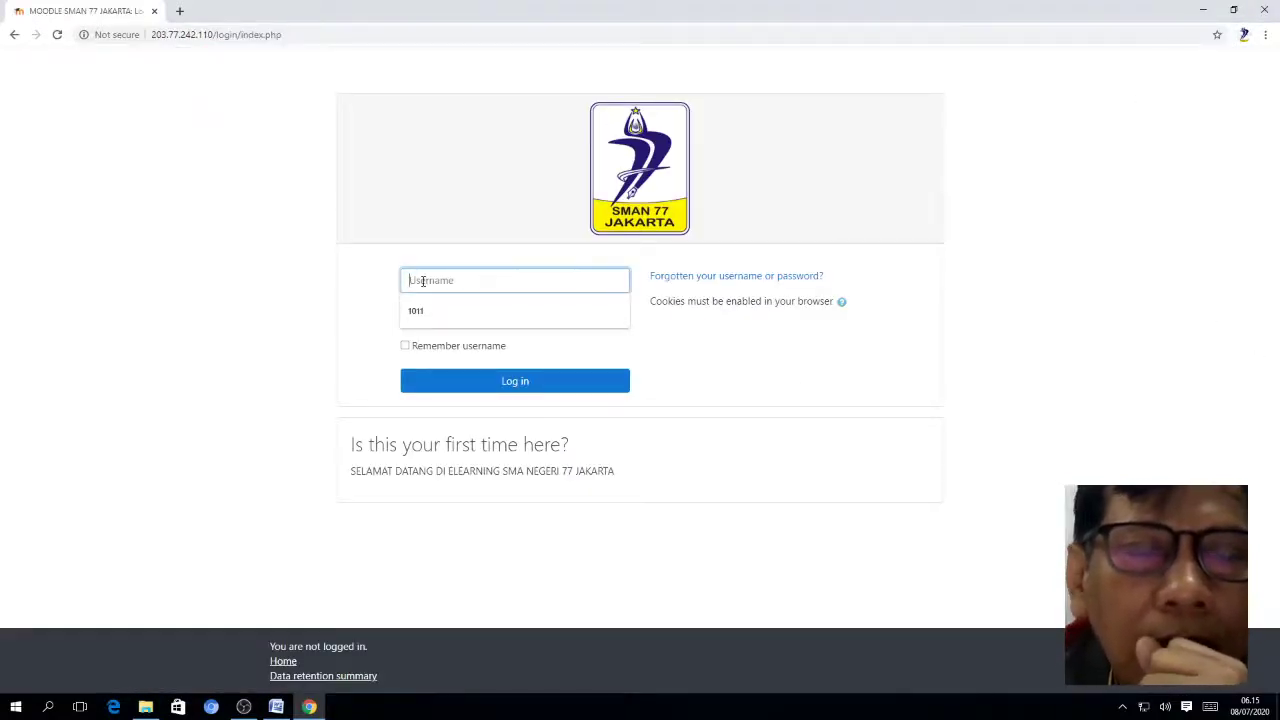
{"action": "type", "text": "101"}
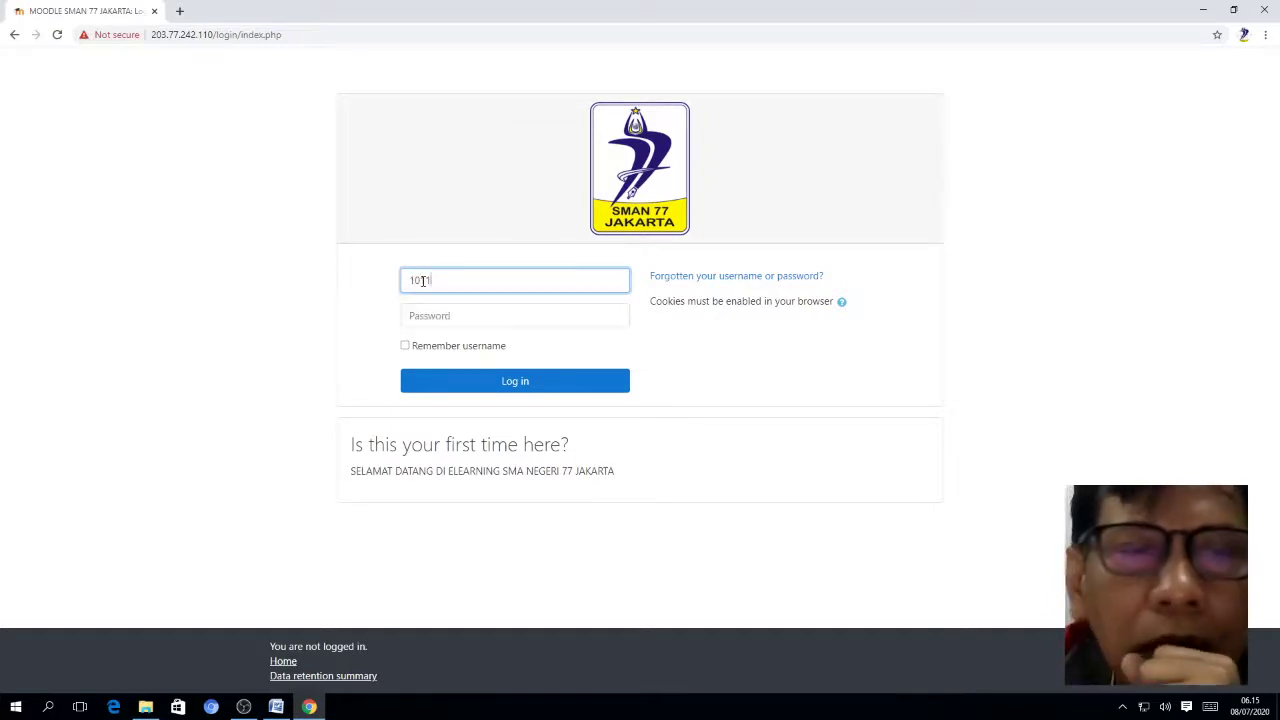
{"action": "type", "text": "1"}
{"action": "left_click", "coordinate": [427, 316]}
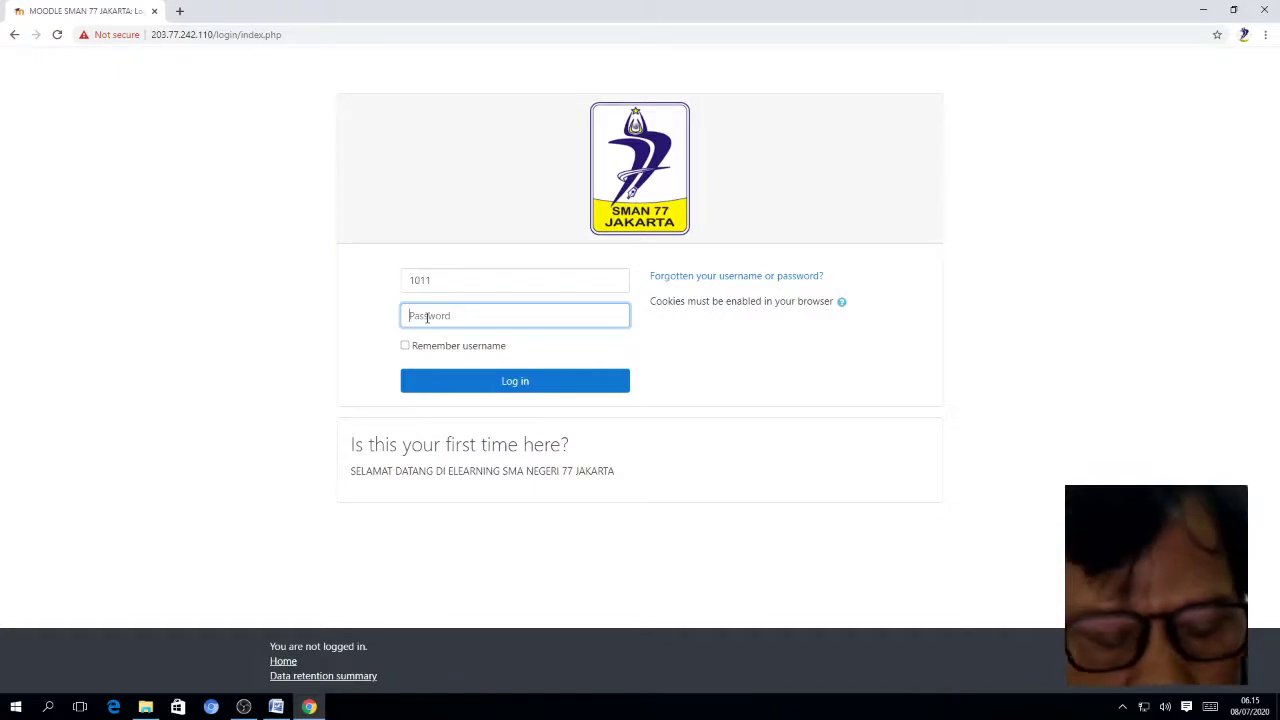
{"action": "type", "text": "•"}
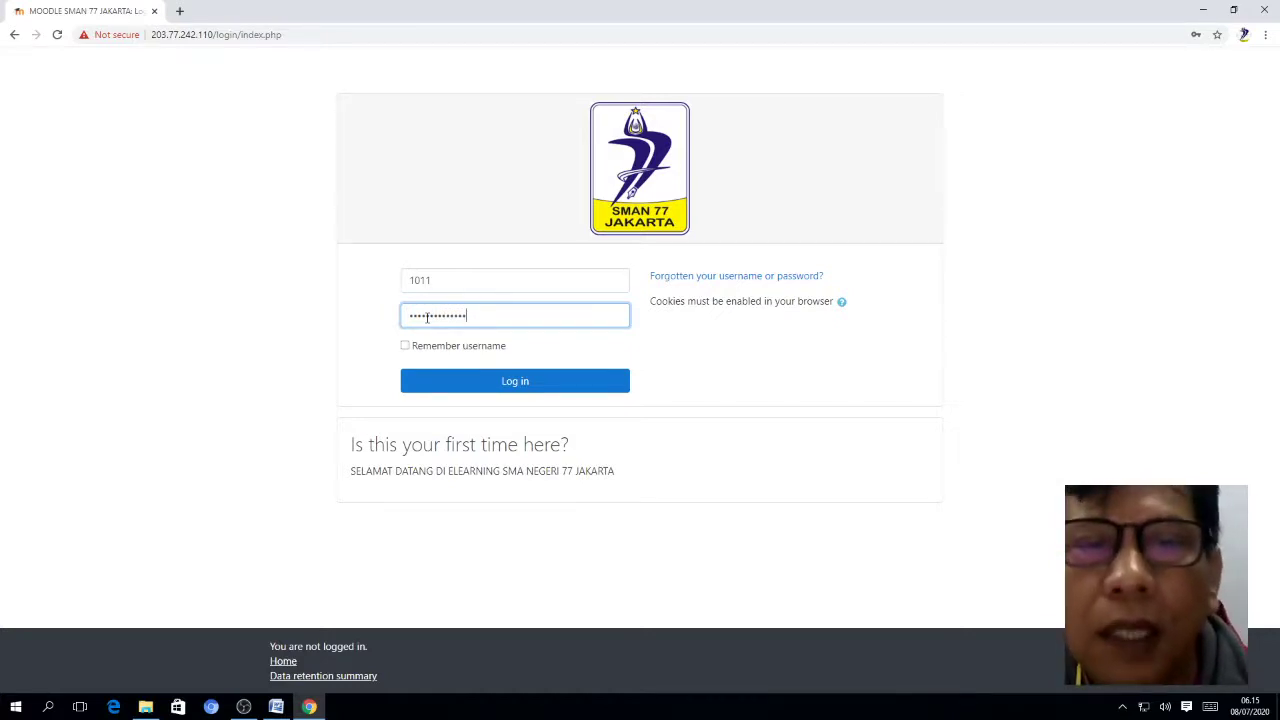
{"action": "left_click", "coordinate": [484, 388]}
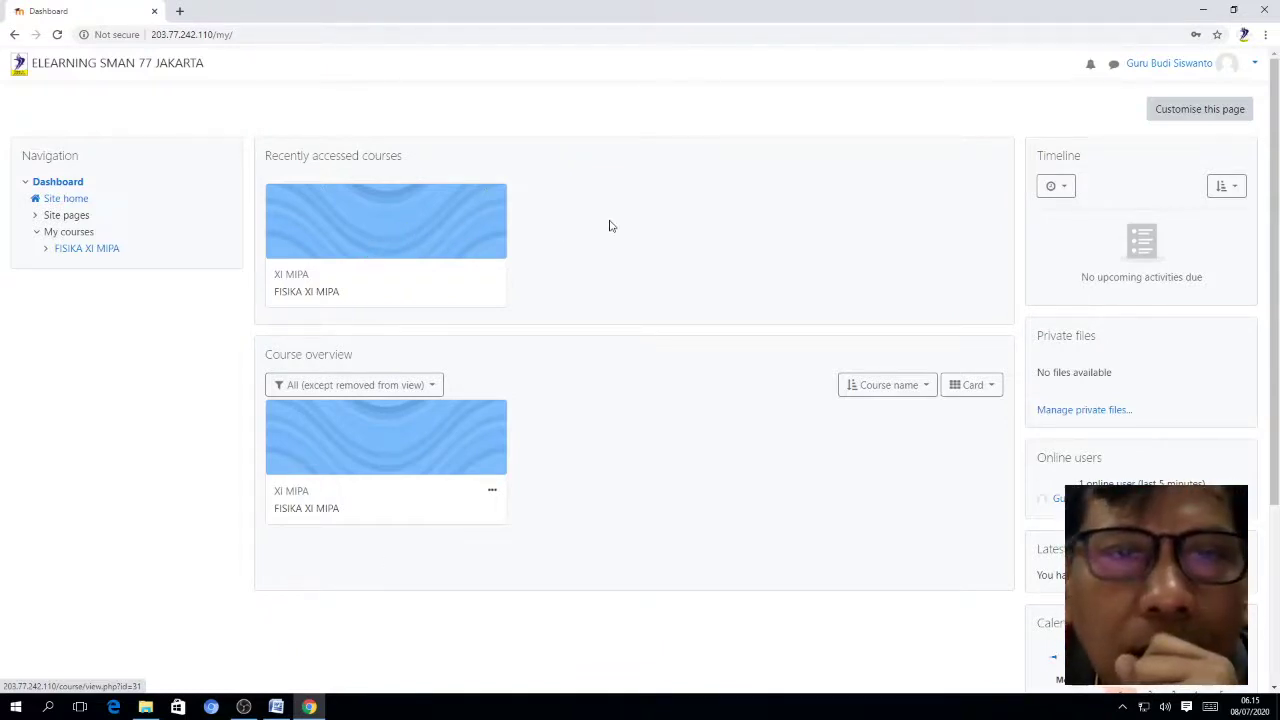
Open the FISIKA XI MIPA course and browse its DINAMIKA ROTASI and KESETIMBANGAN BENDA TEGAR sections
{"action": "left_click", "coordinate": [391, 234]}
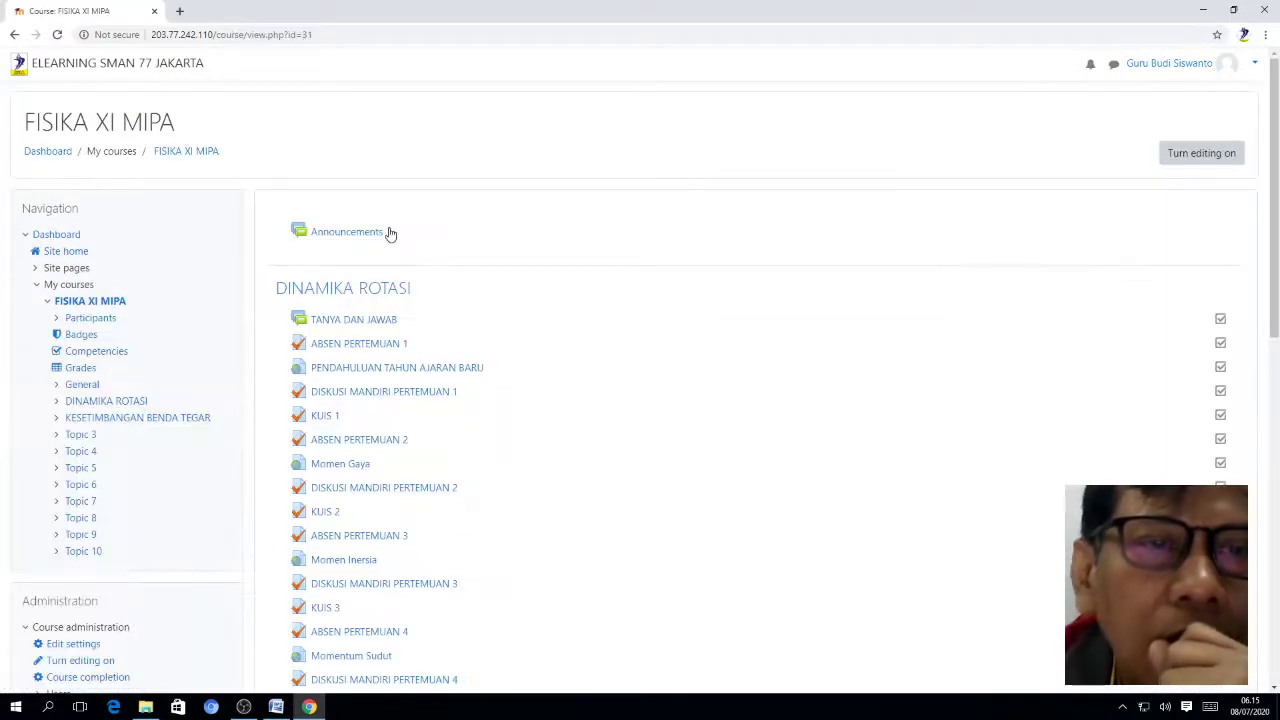
{"action": "scroll", "coordinate": [391, 234], "scroll_direction": "down", "scroll_amount": 5}
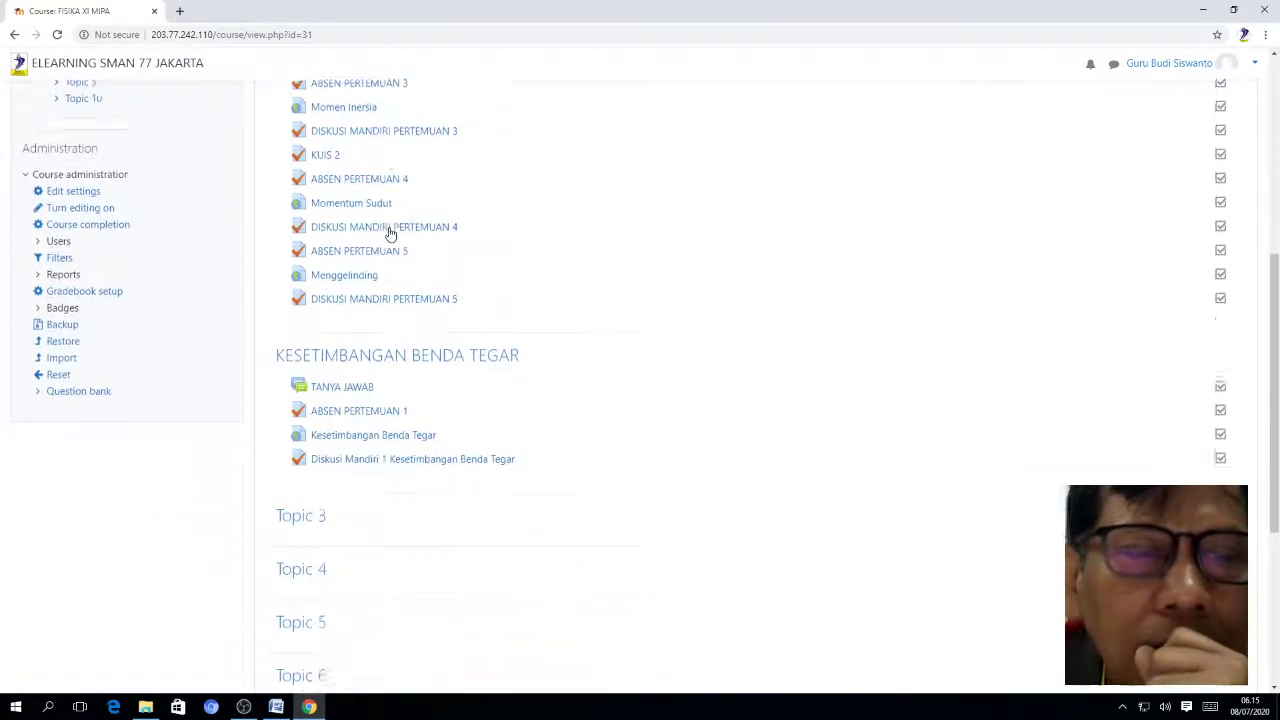
{"action": "scroll", "coordinate": [390, 234], "scroll_direction": "down", "scroll_amount": 1}
{"action": "scroll", "coordinate": [360, 246], "scroll_direction": "down", "scroll_amount": 1}
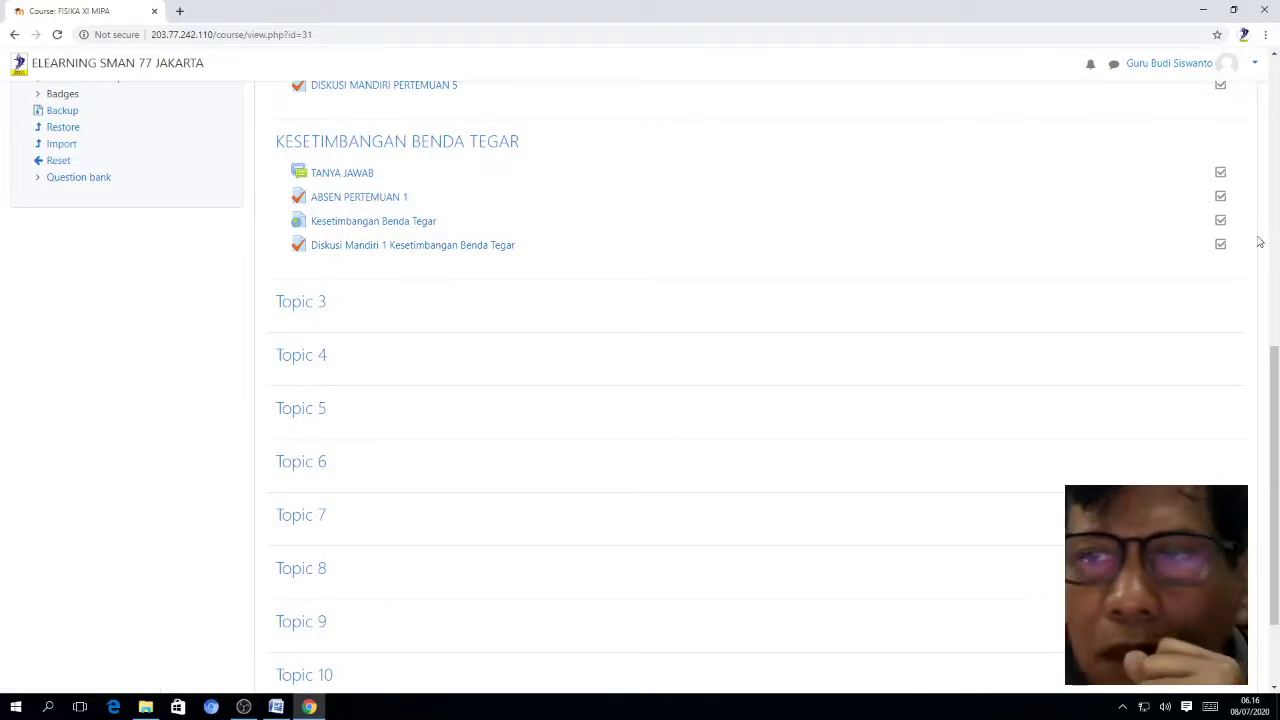
{"action": "scroll", "coordinate": [1221, 227], "scroll_direction": "up", "scroll_amount": 8}
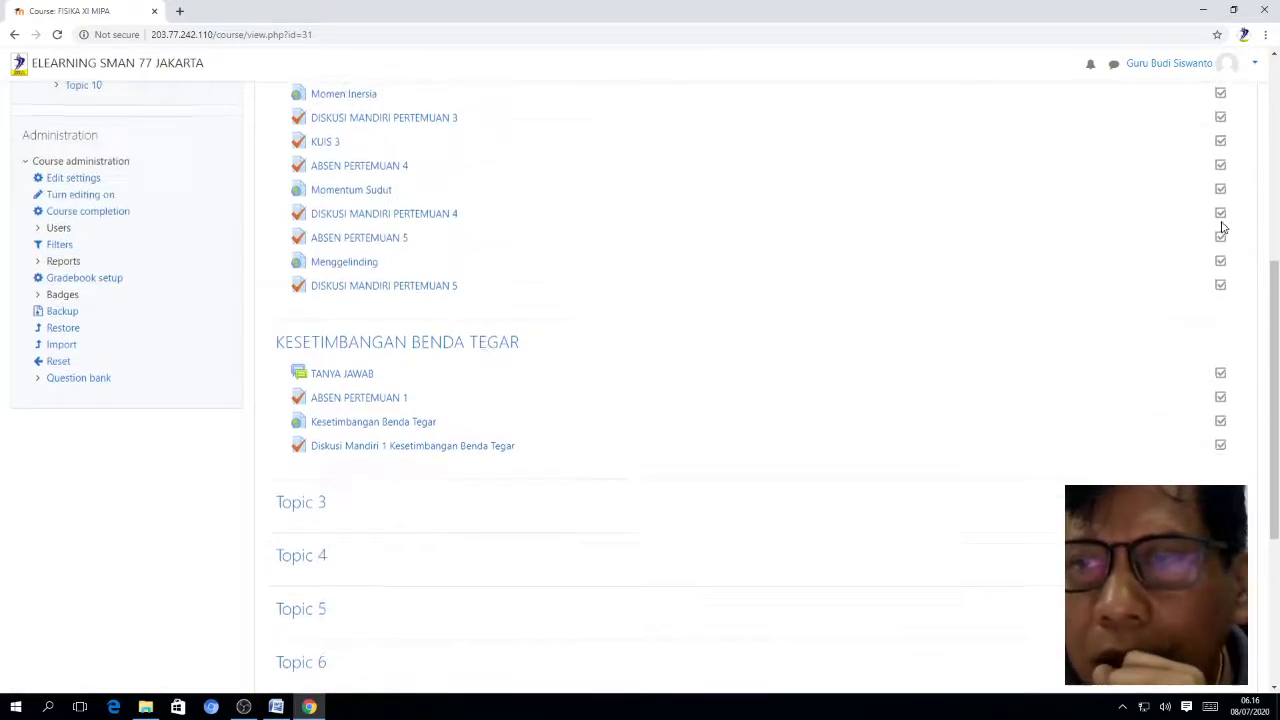
{"action": "scroll", "coordinate": [1221, 227], "scroll_direction": "down", "scroll_amount": 2}
{"action": "scroll", "coordinate": [1223, 229], "scroll_direction": "up", "scroll_amount": 2}
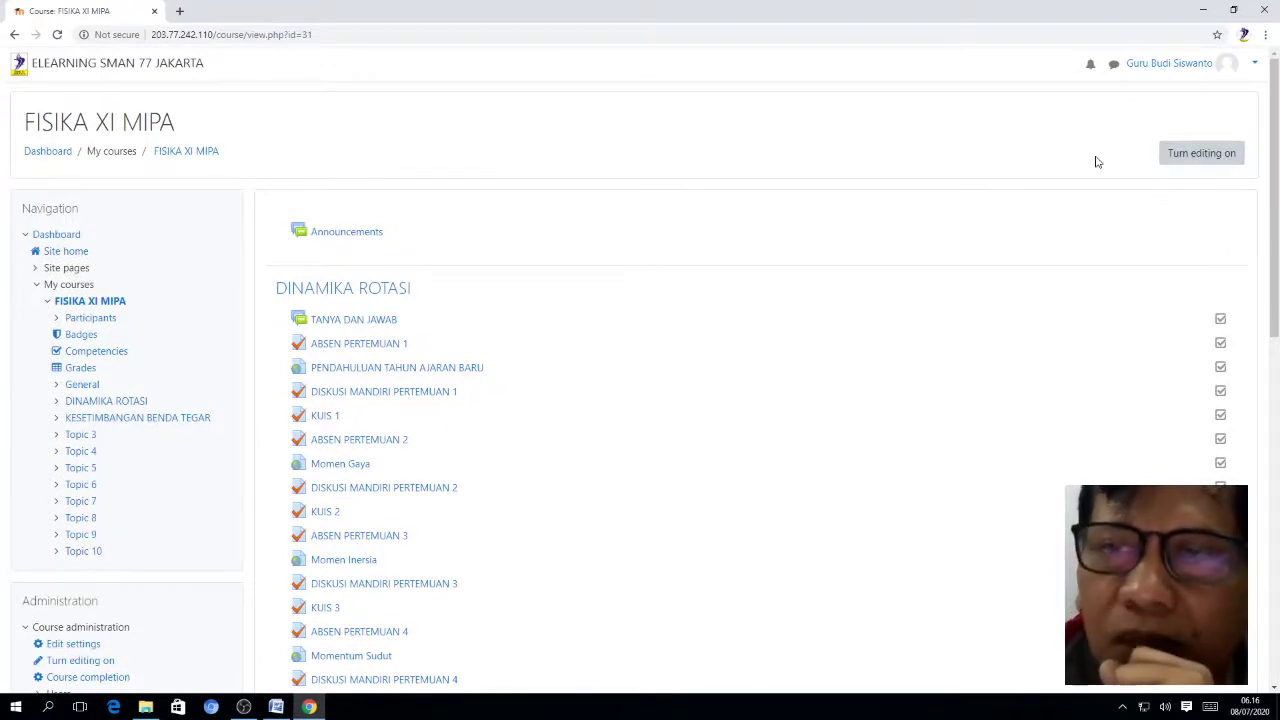
Turn editing on and scroll down to the KESETIMBANGAN BENDA TEGAR section
{"action": "left_click", "coordinate": [1199, 155]}
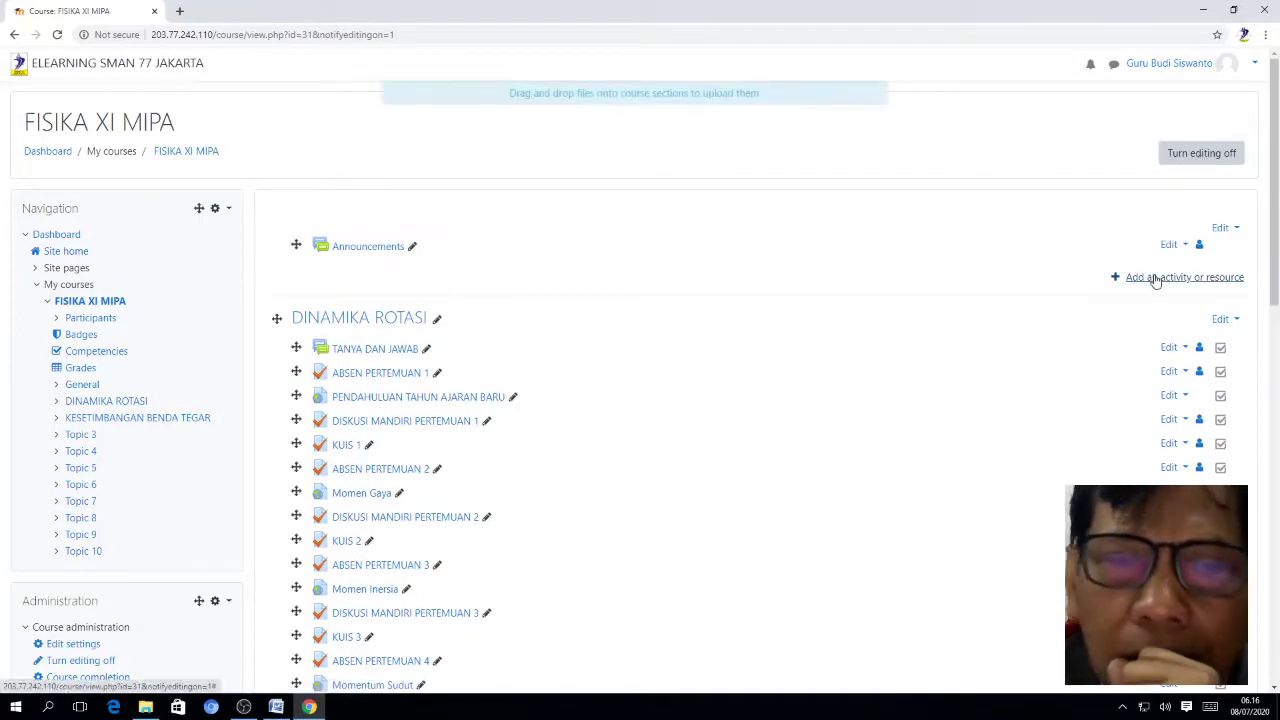
{"action": "scroll", "coordinate": [1155, 280], "scroll_direction": "down", "scroll_amount": 2}
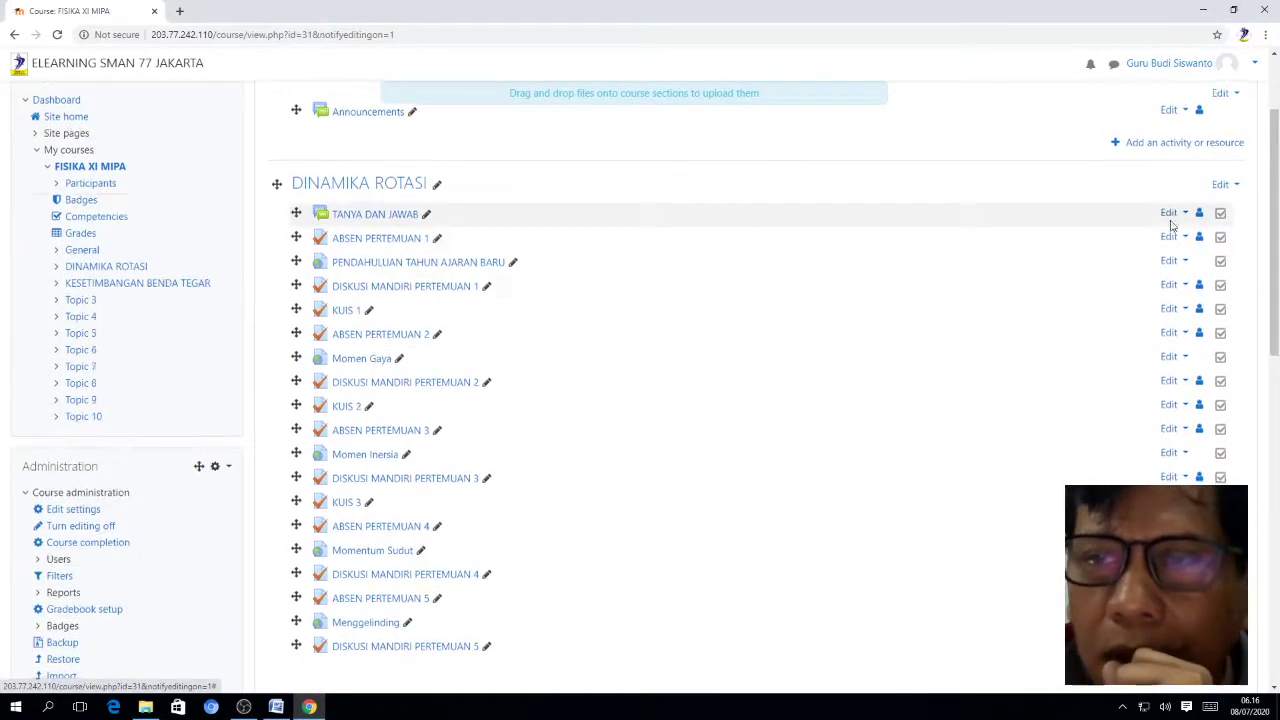
{"action": "scroll", "coordinate": [1170, 232], "scroll_direction": "down", "scroll_amount": 2}
{"action": "scroll", "coordinate": [1170, 232], "scroll_direction": "down", "scroll_amount": 3}
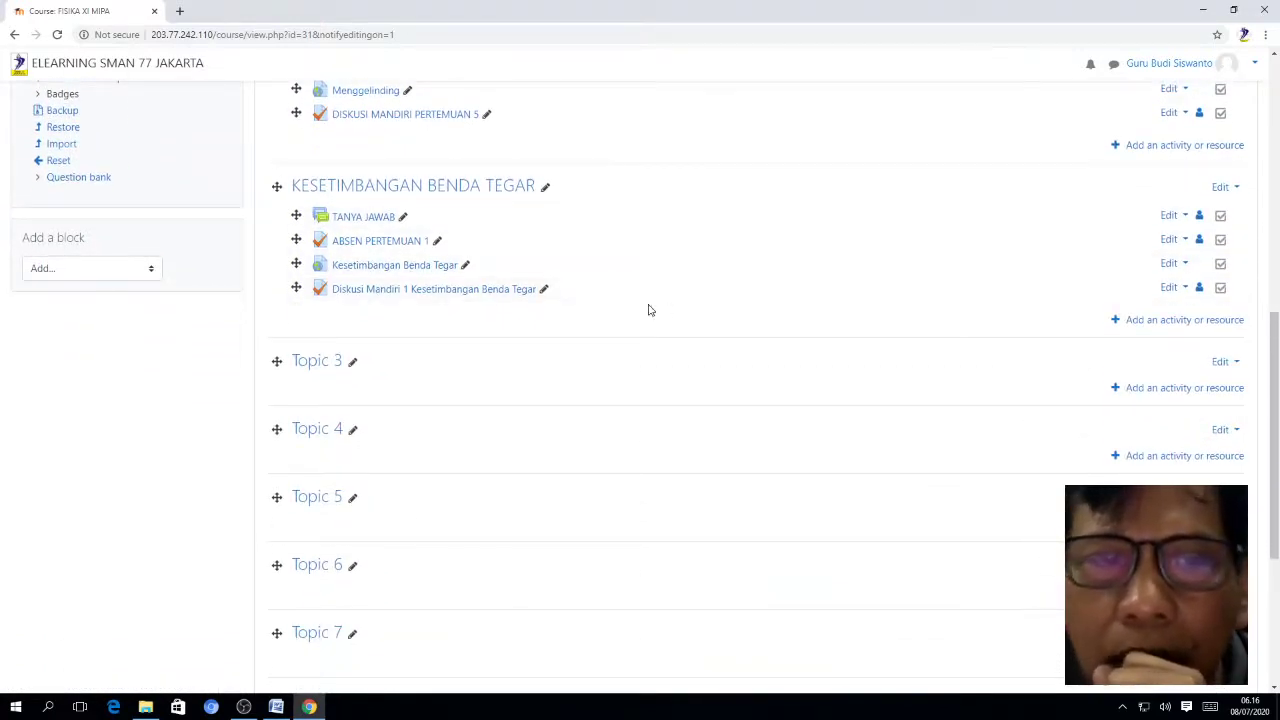
Add a Quiz activity to the KESETIMBANGAN BENDA TEGAR section
{"action": "left_click", "coordinate": [1157, 322]}
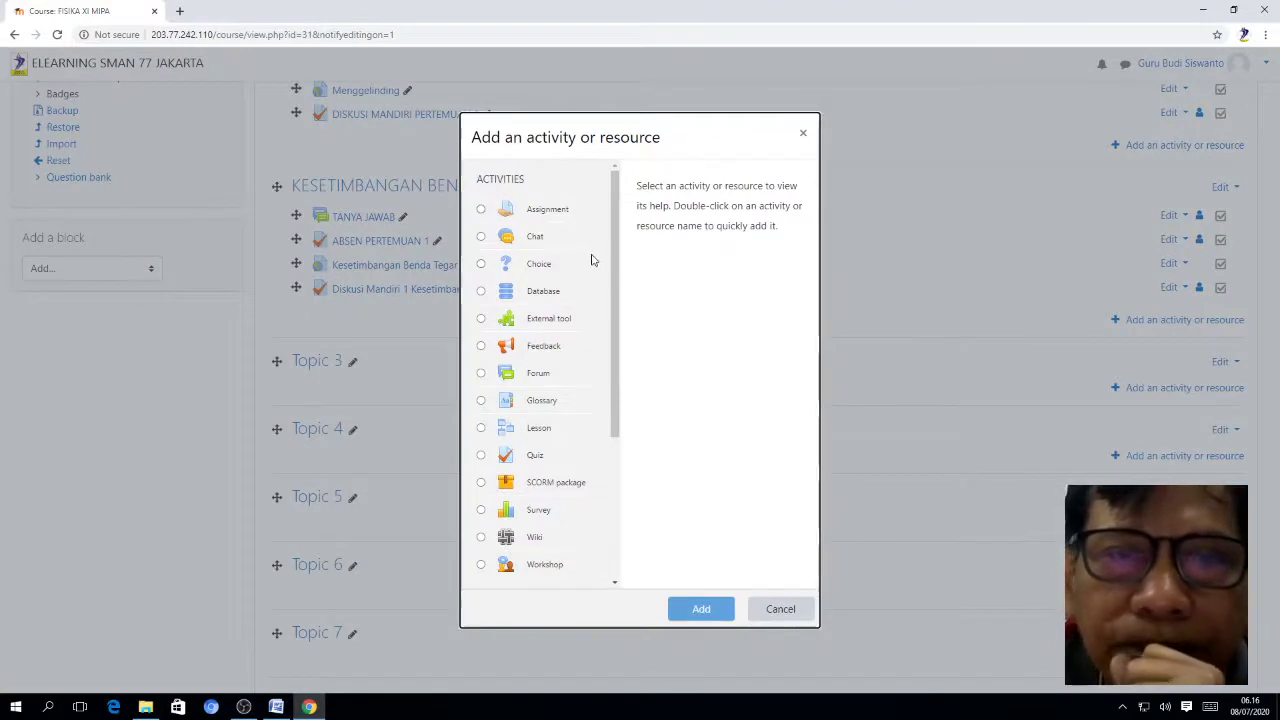
{"action": "scroll", "coordinate": [591, 260], "scroll_direction": "down", "scroll_amount": 2}
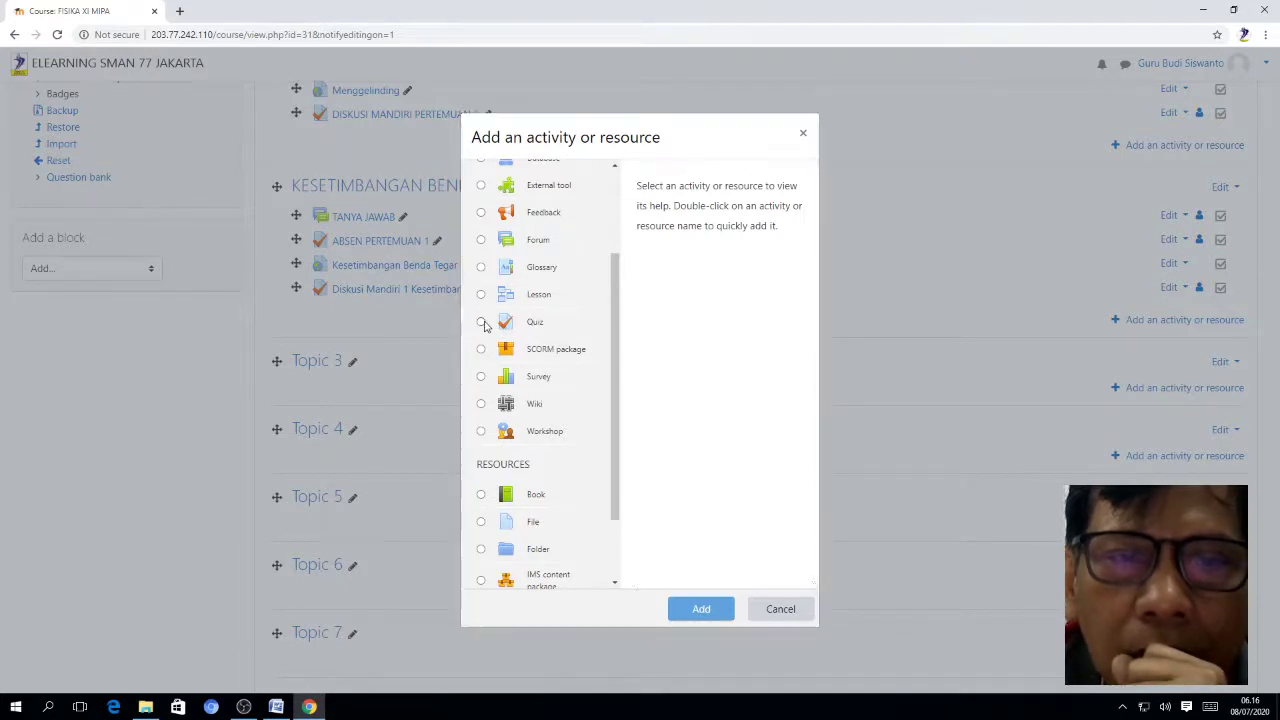
{"action": "left_click", "coordinate": [481, 322]}
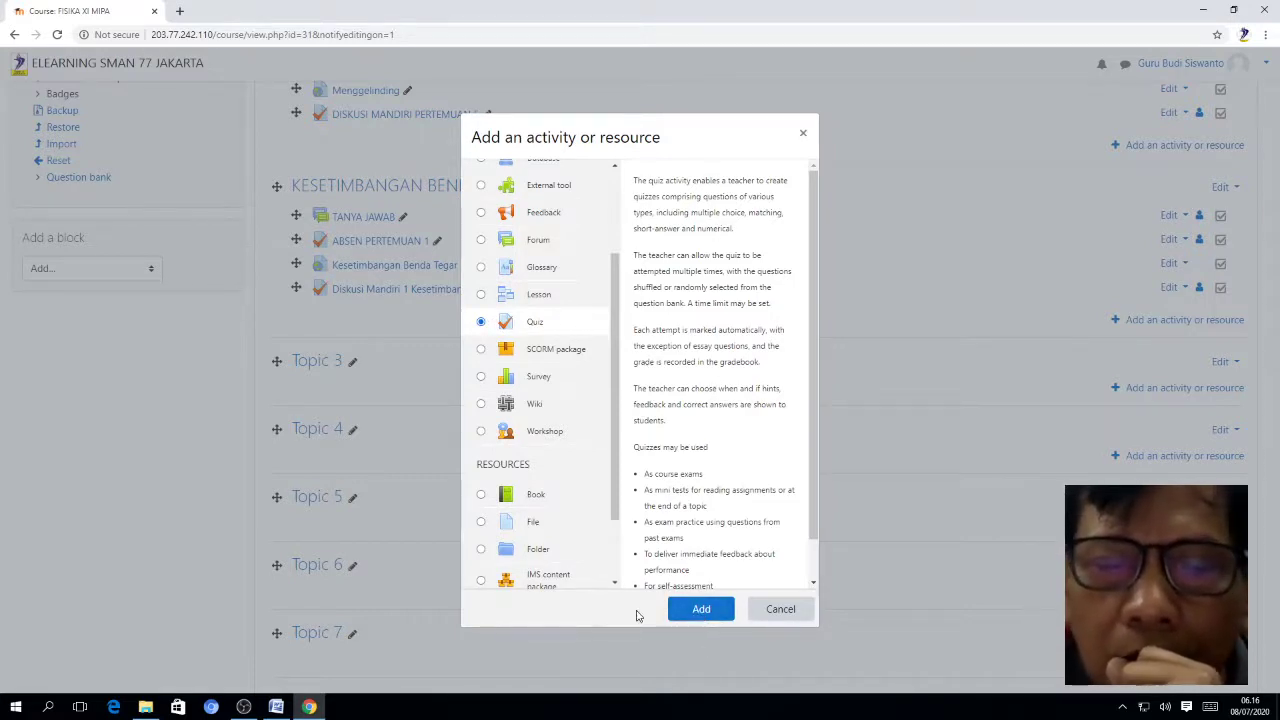
{"action": "left_click", "coordinate": [701, 611]}
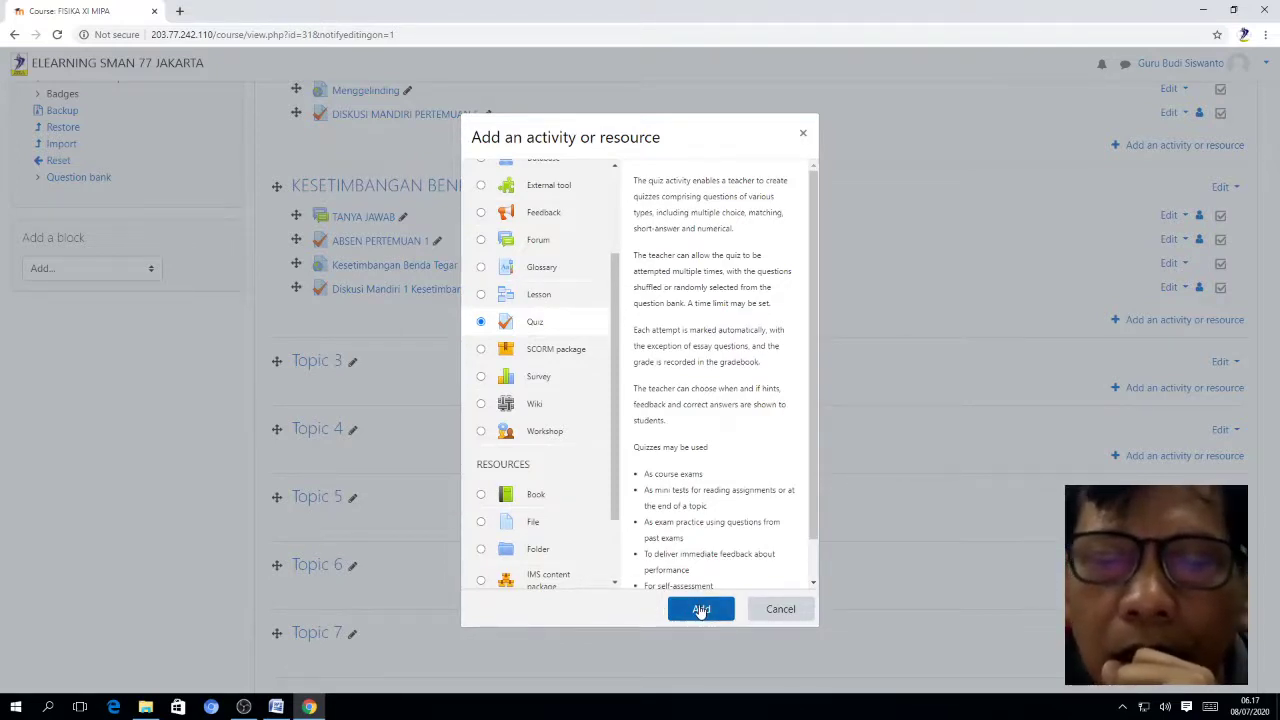
{"action": "left_click", "coordinate": [701, 611]}
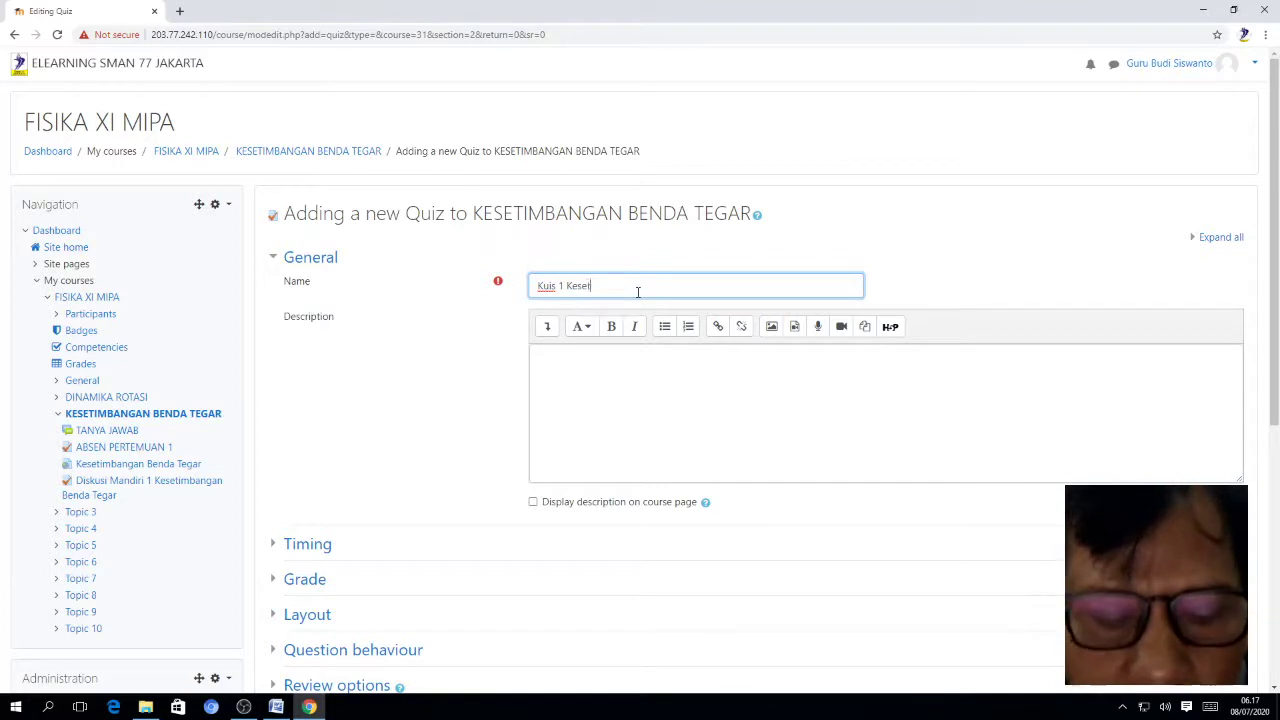
Finish the quiz name as 'Kuis 1 Kesetimbangan Benda Tegar' and go to the description
{"action": "type", "text": "anga"}
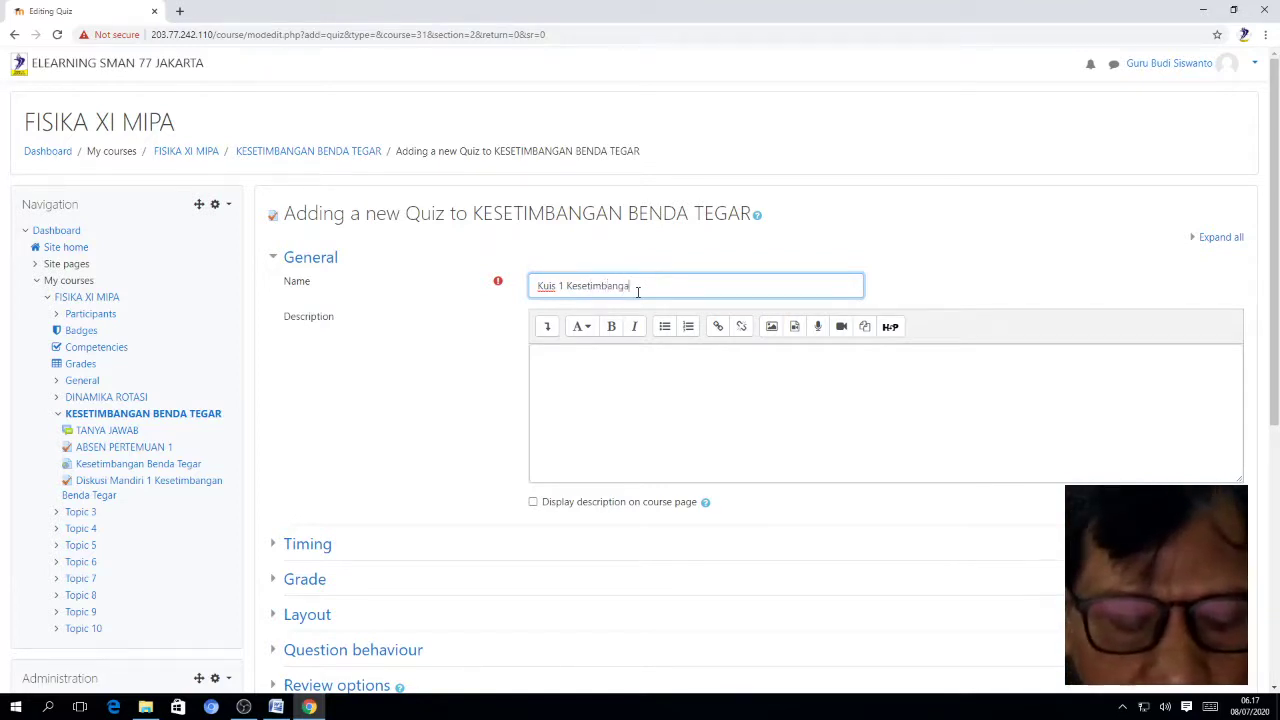
{"action": "type", "text": "n Benda "}
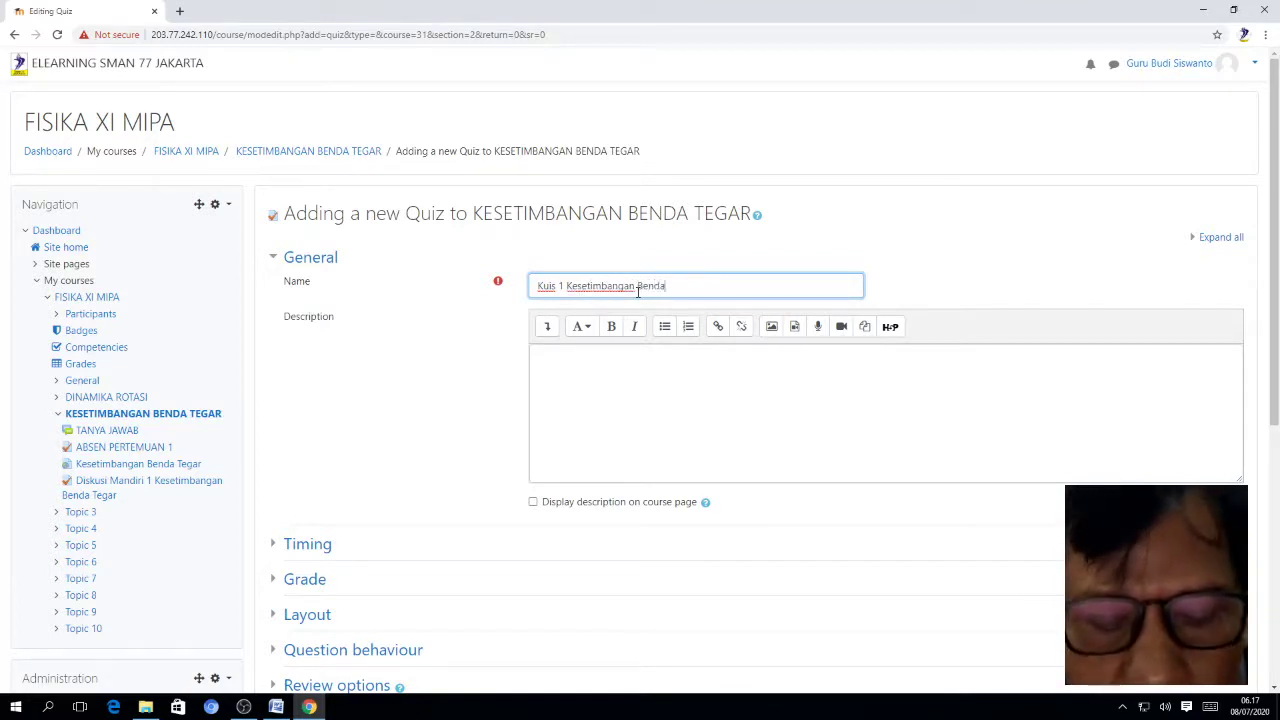
{"action": "type", "text": "Tegar"}
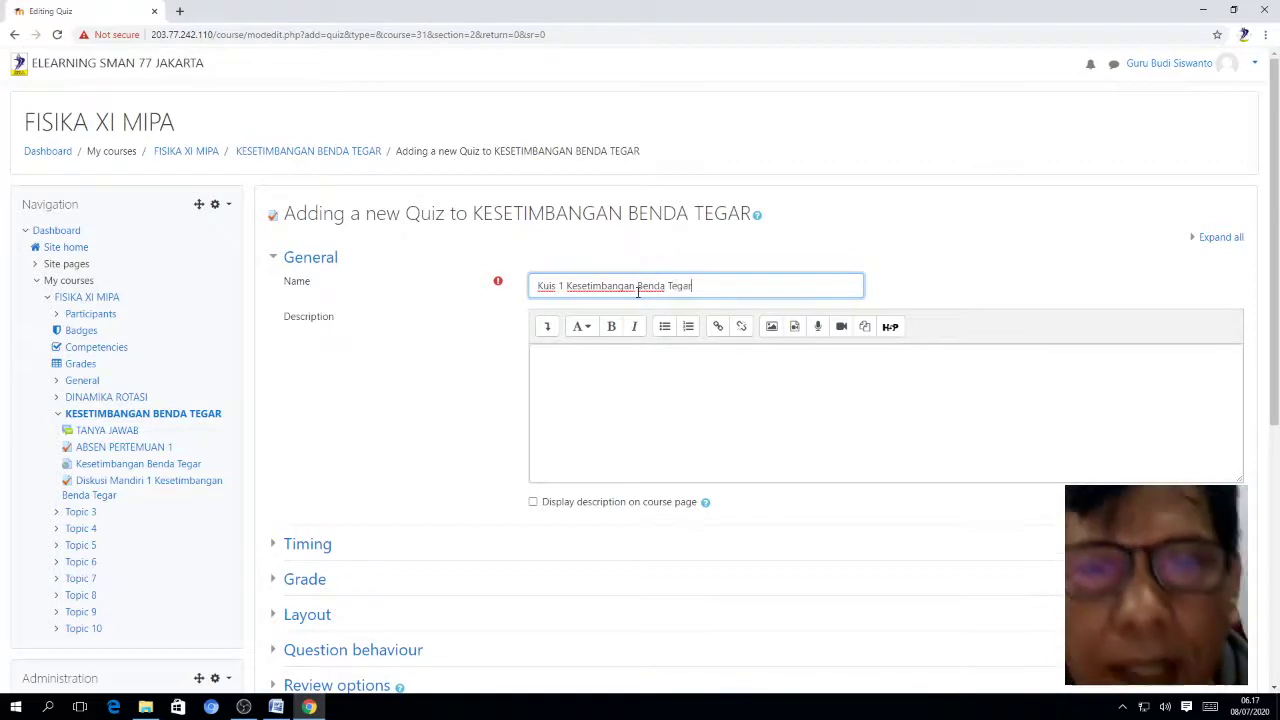
{"action": "left_click", "coordinate": [557, 366]}
Enable the quiz's opening date, closing date and time limit under Timing
{"action": "scroll", "coordinate": [646, 462], "scroll_direction": "down", "scroll_amount": 2}
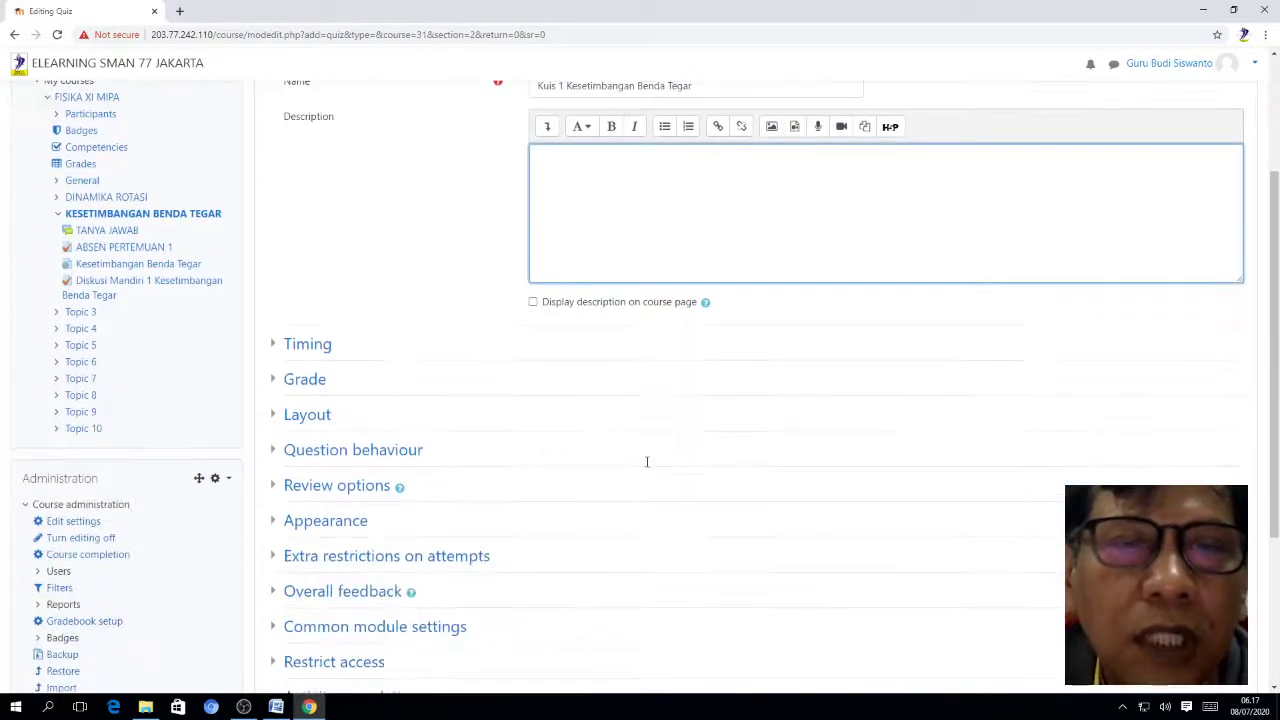
{"action": "left_click", "coordinate": [306, 346]}
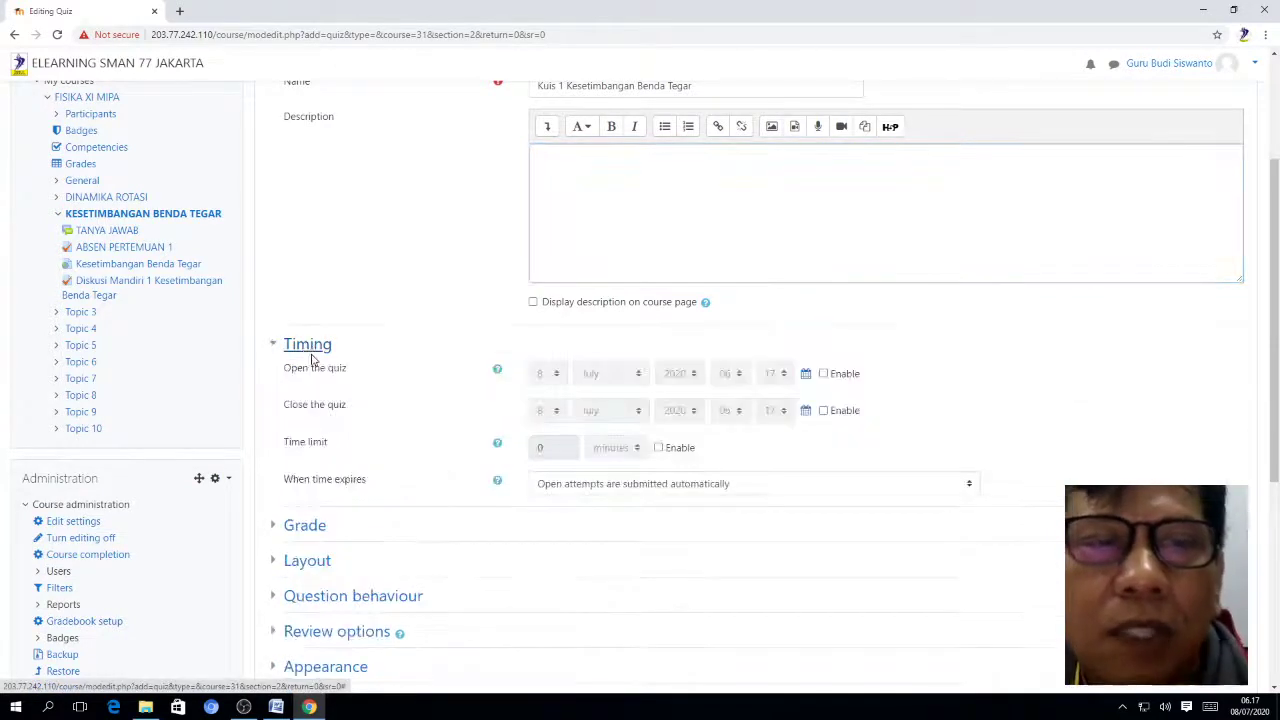
{"action": "left_click", "coordinate": [825, 376]}
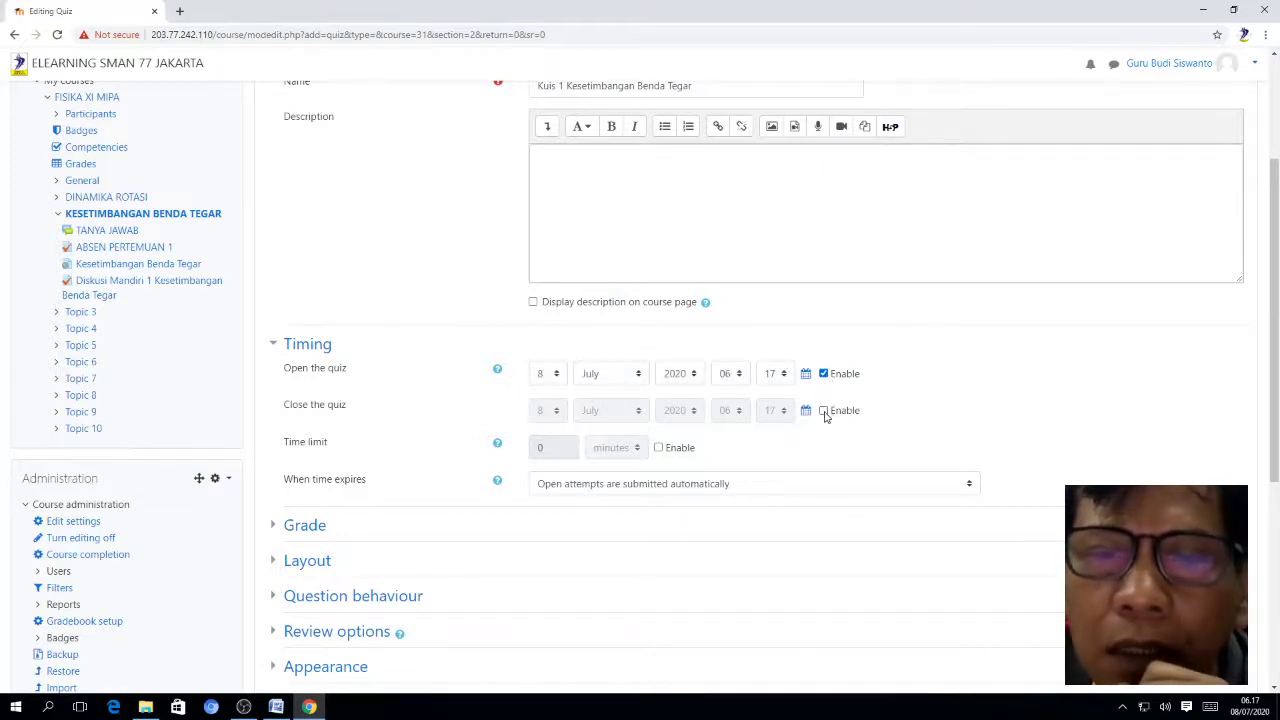
{"action": "left_click", "coordinate": [824, 413]}
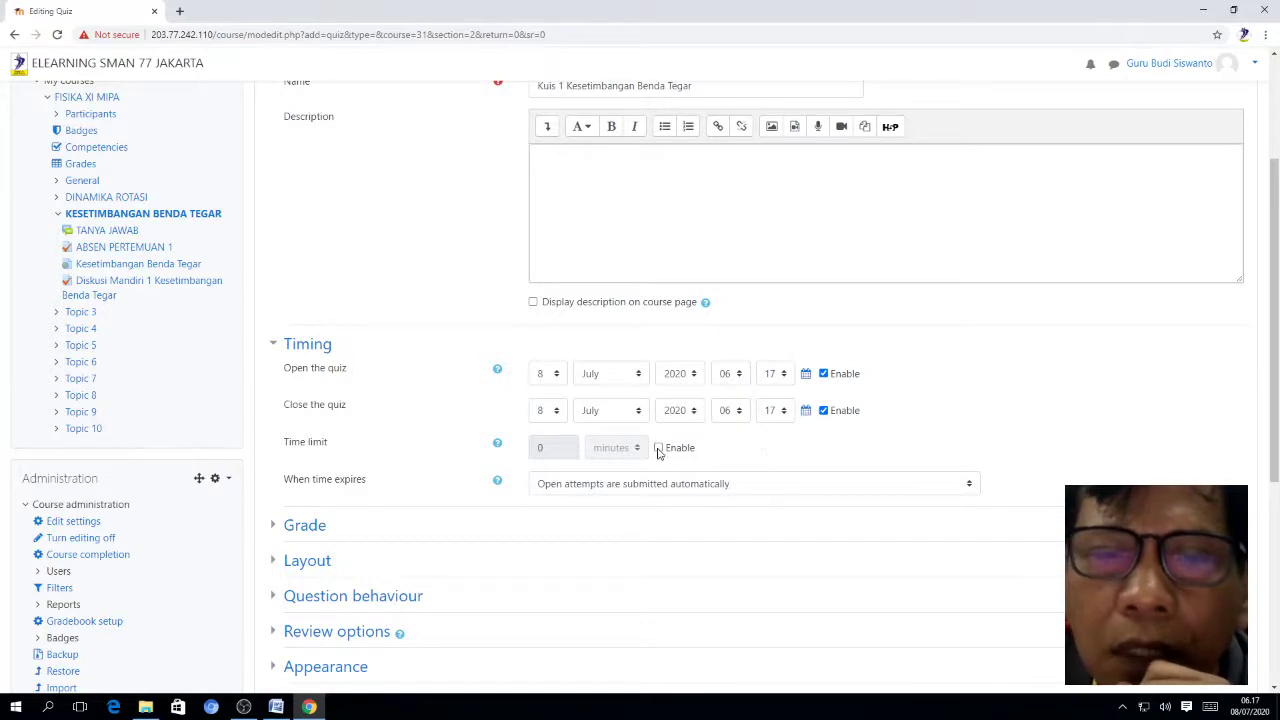
{"action": "left_click", "coordinate": [659, 450]}
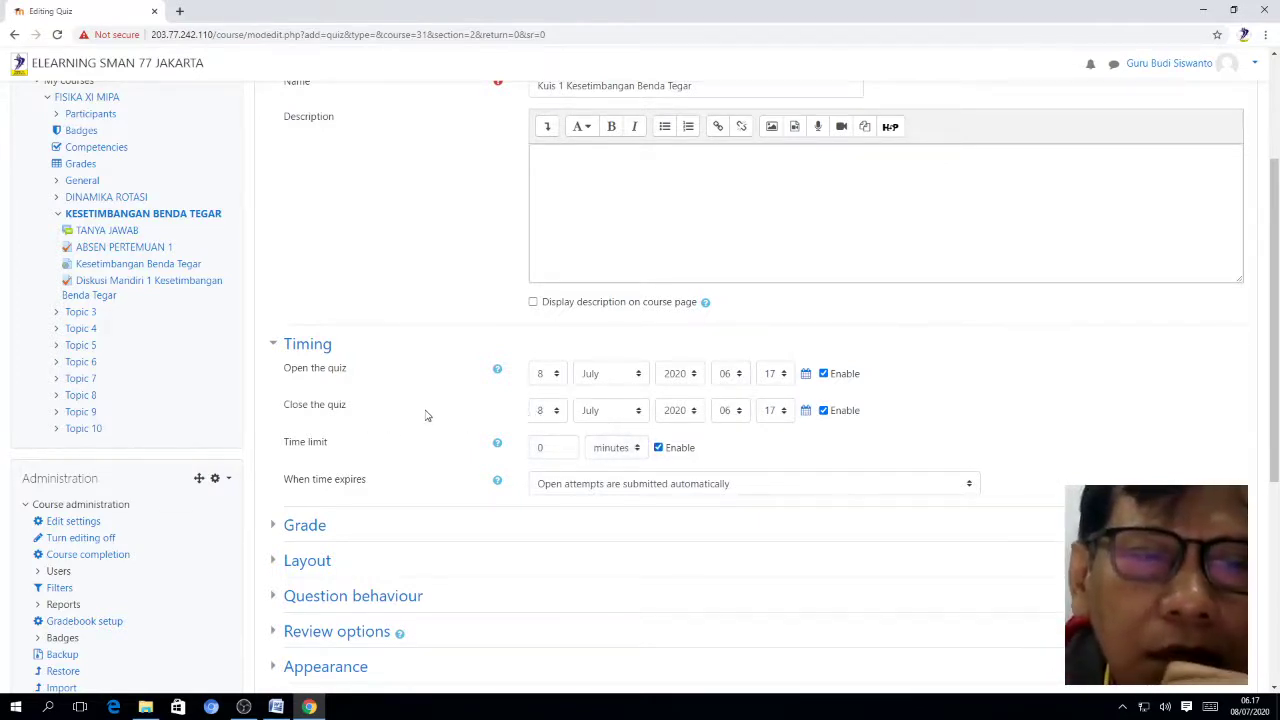
Set the closing date to 8 December 2020 and the time limit to 25 minutes
{"action": "left_click", "coordinate": [640, 414]}
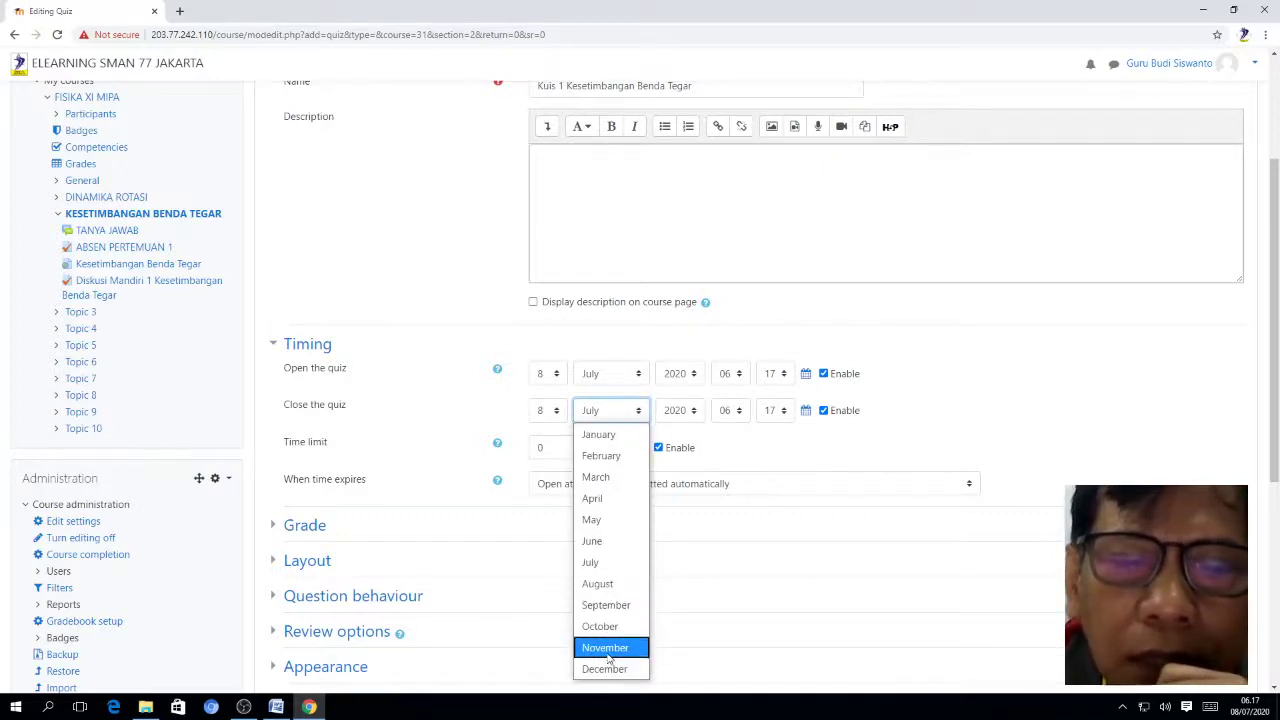
{"action": "left_click", "coordinate": [609, 669]}
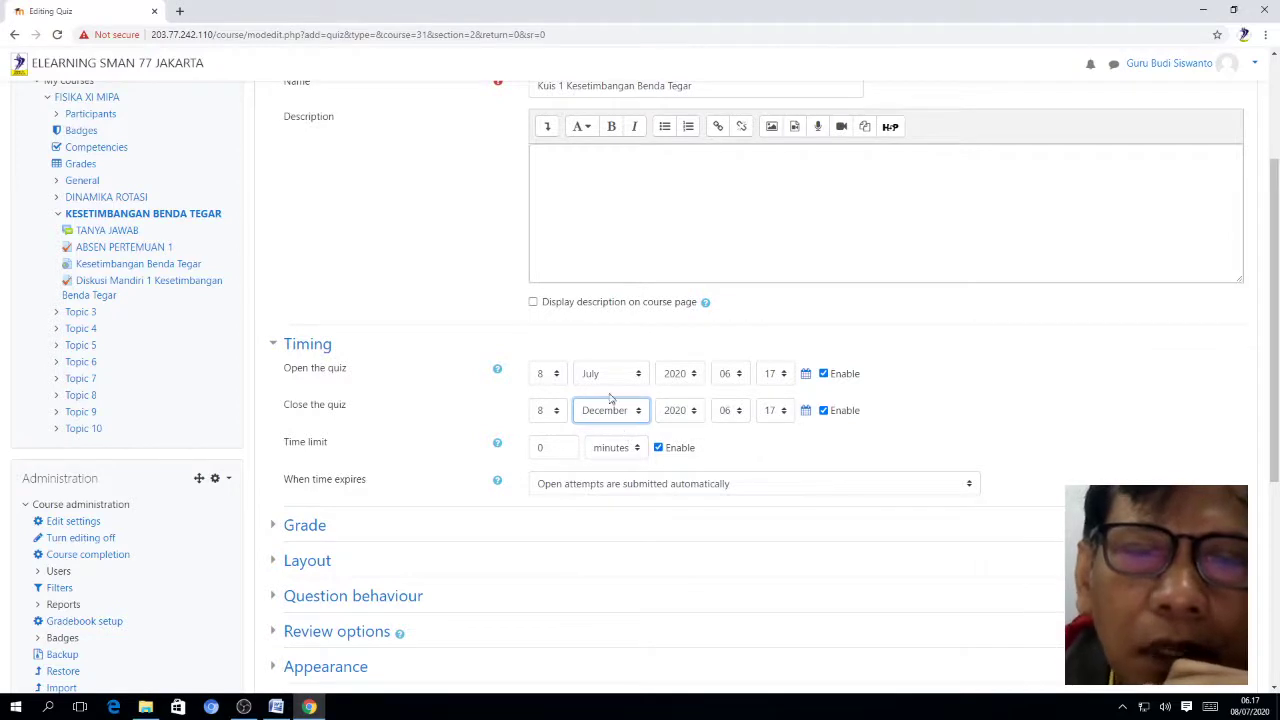
{"action": "left_click", "coordinate": [903, 405]}
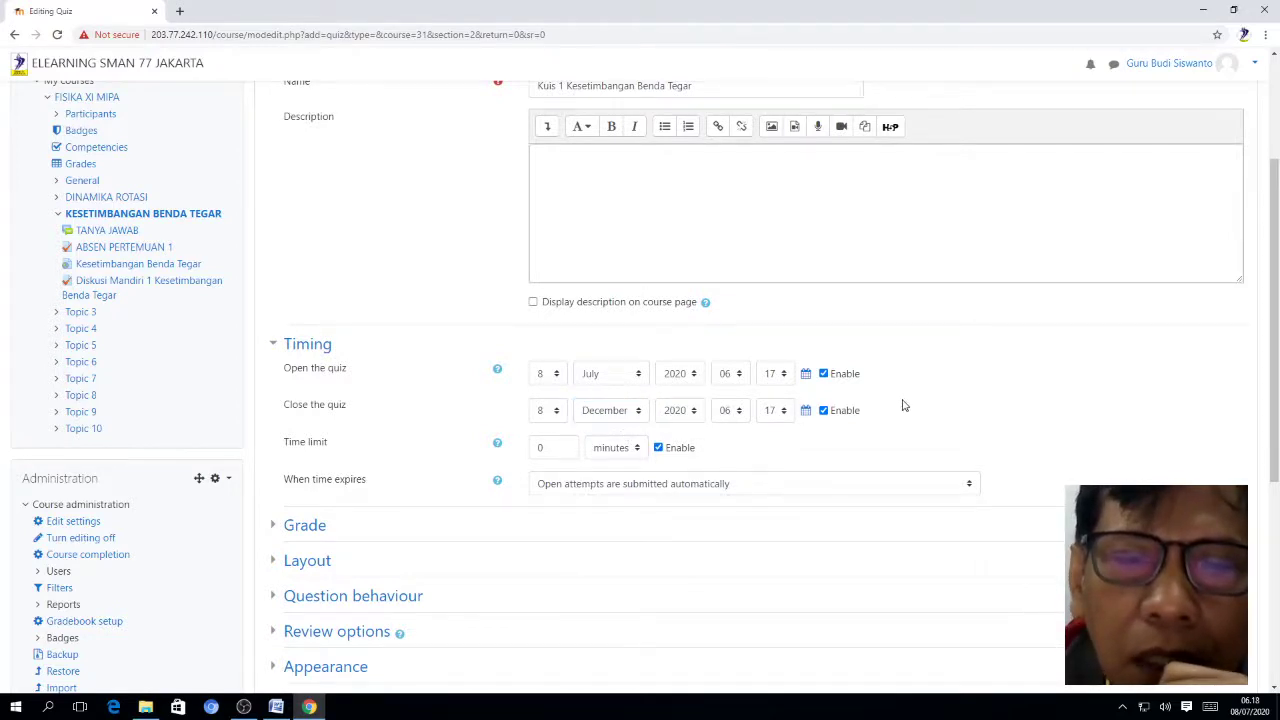
{"action": "double_click", "coordinate": [550, 450]}
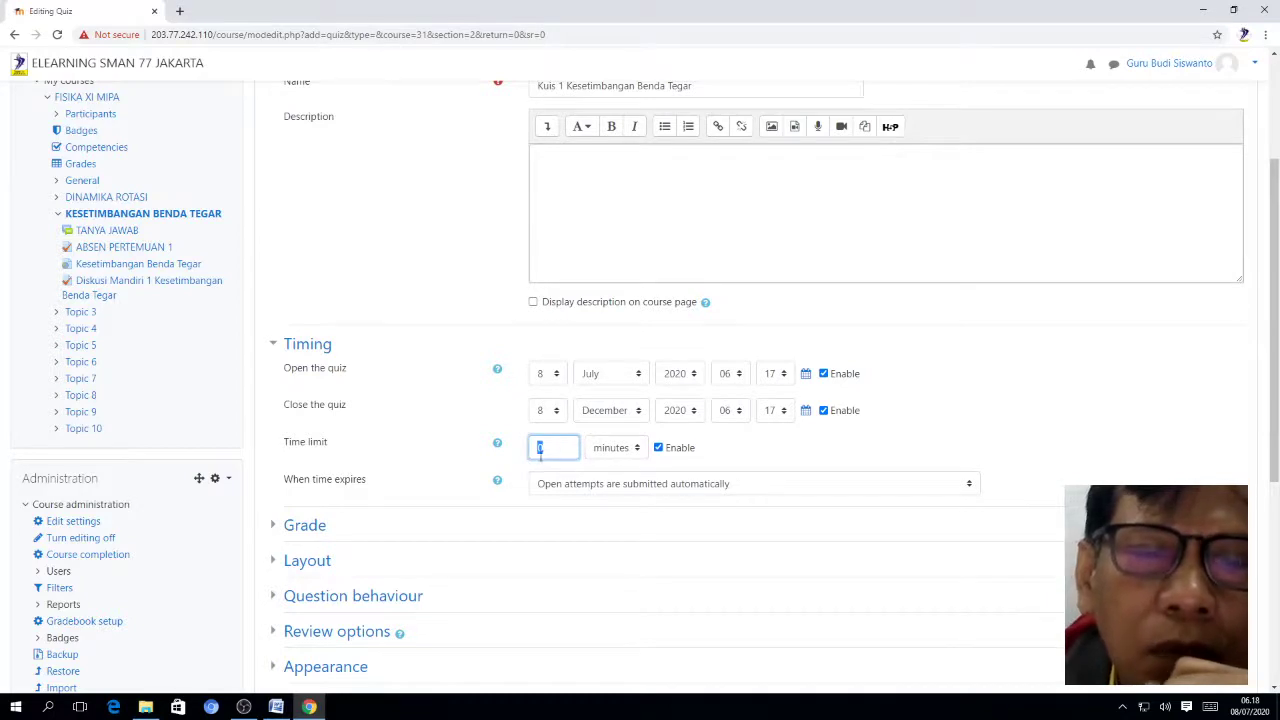
{"action": "type", "text": "6"}
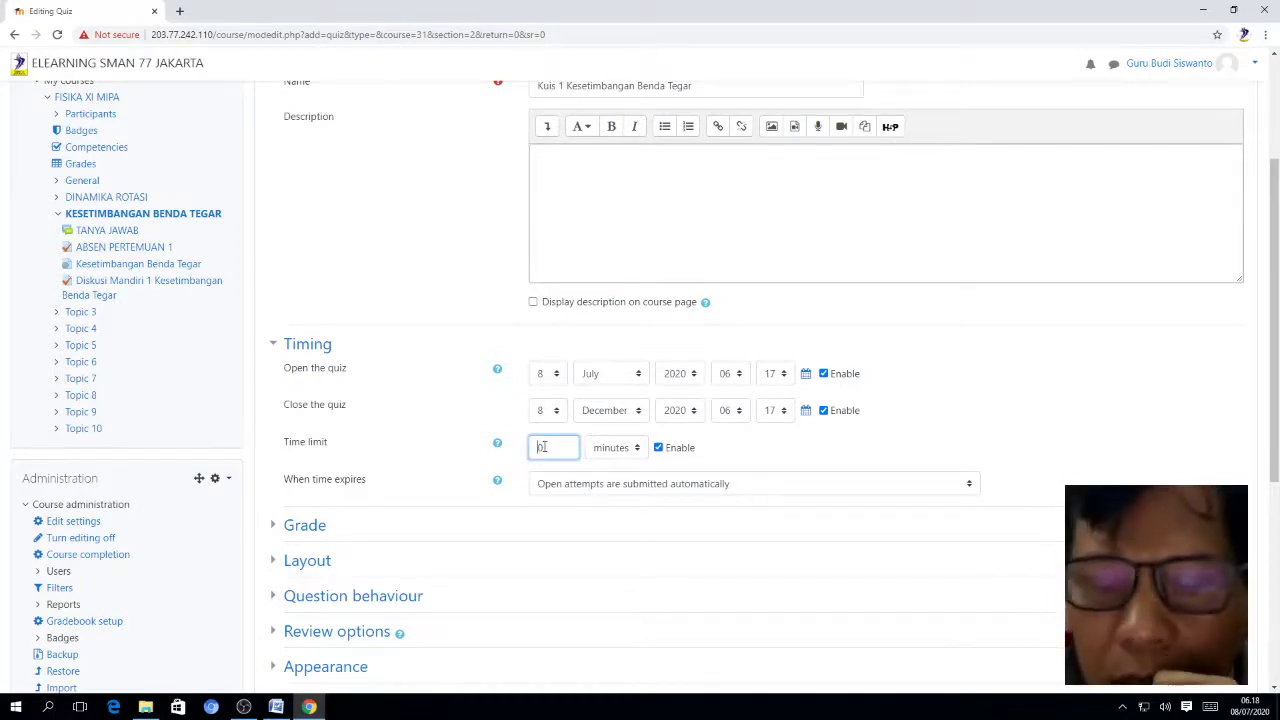
{"action": "type", "text": "25"}
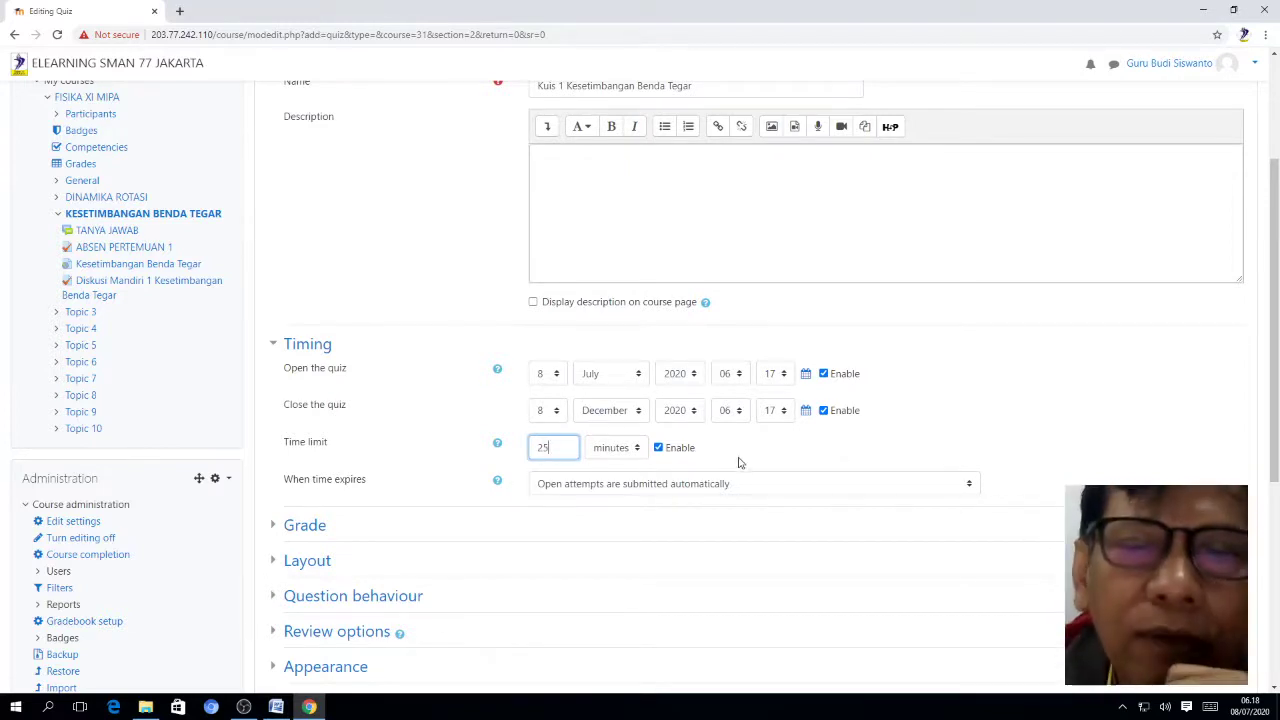
{"action": "left_click", "coordinate": [740, 458]}
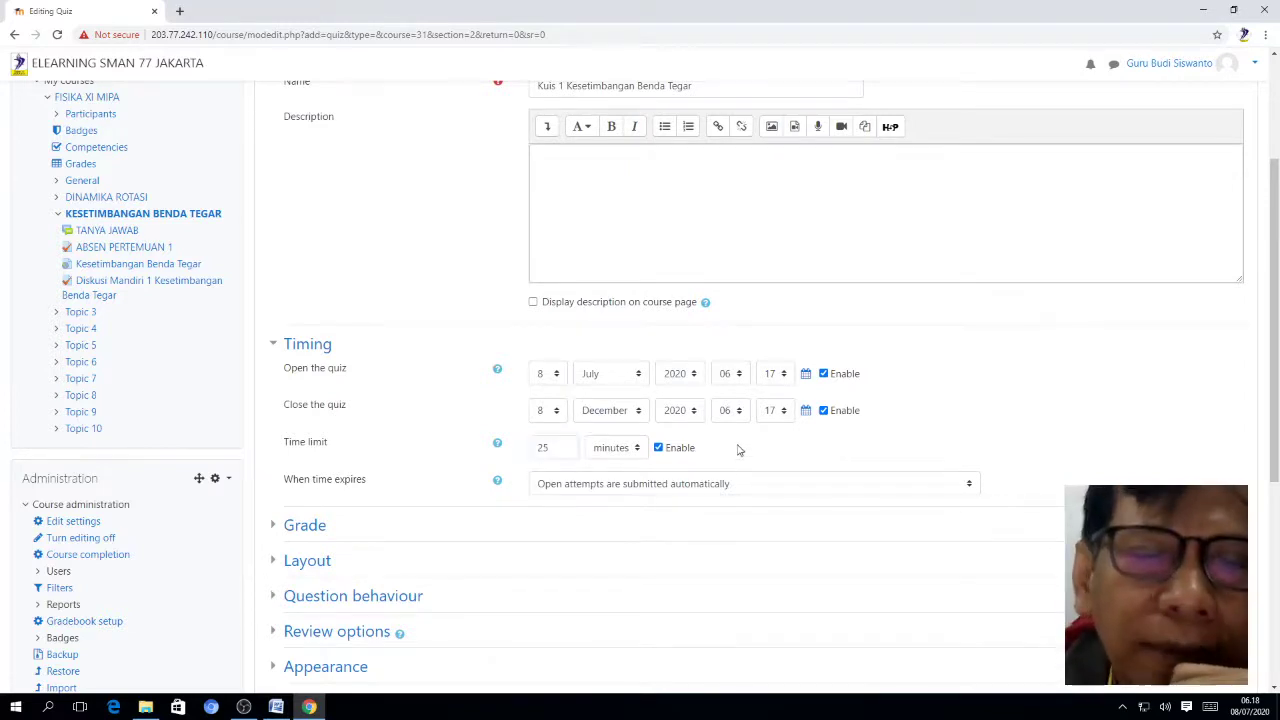
{"action": "scroll", "coordinate": [467, 481], "scroll_direction": "down", "scroll_amount": 1}
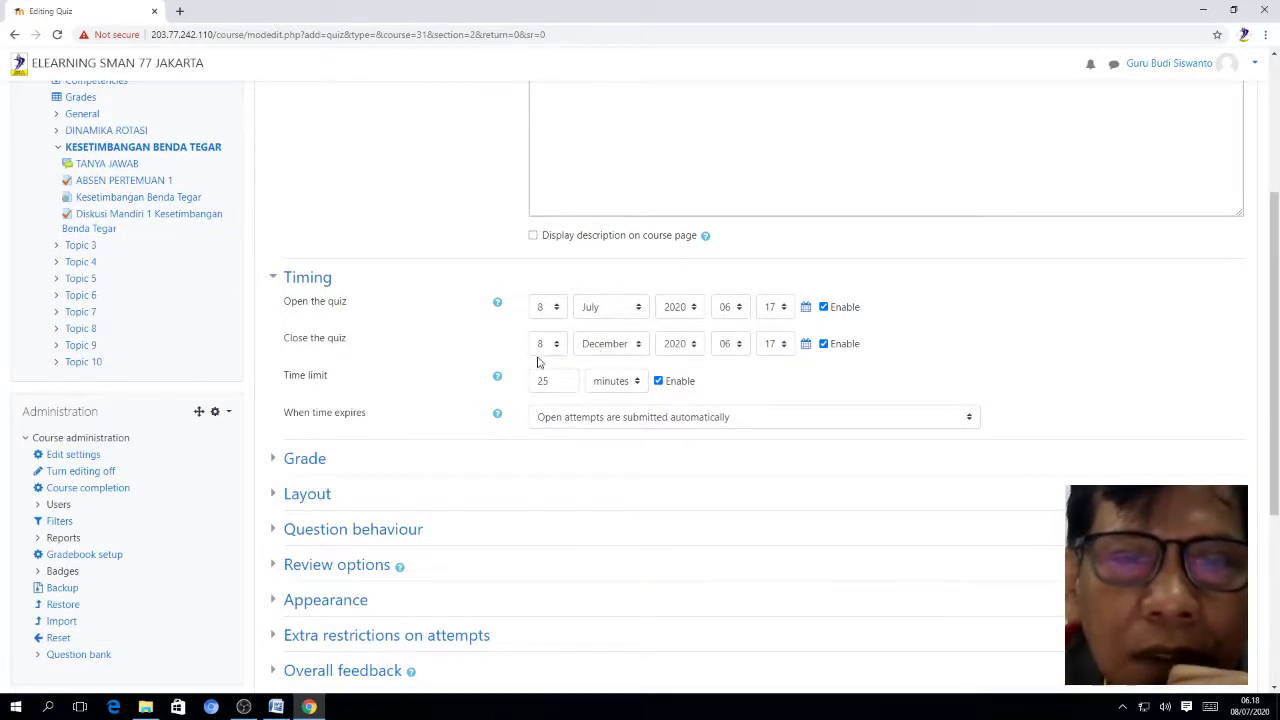
{"action": "scroll", "coordinate": [258, 492], "scroll_direction": "down", "scroll_amount": 1}
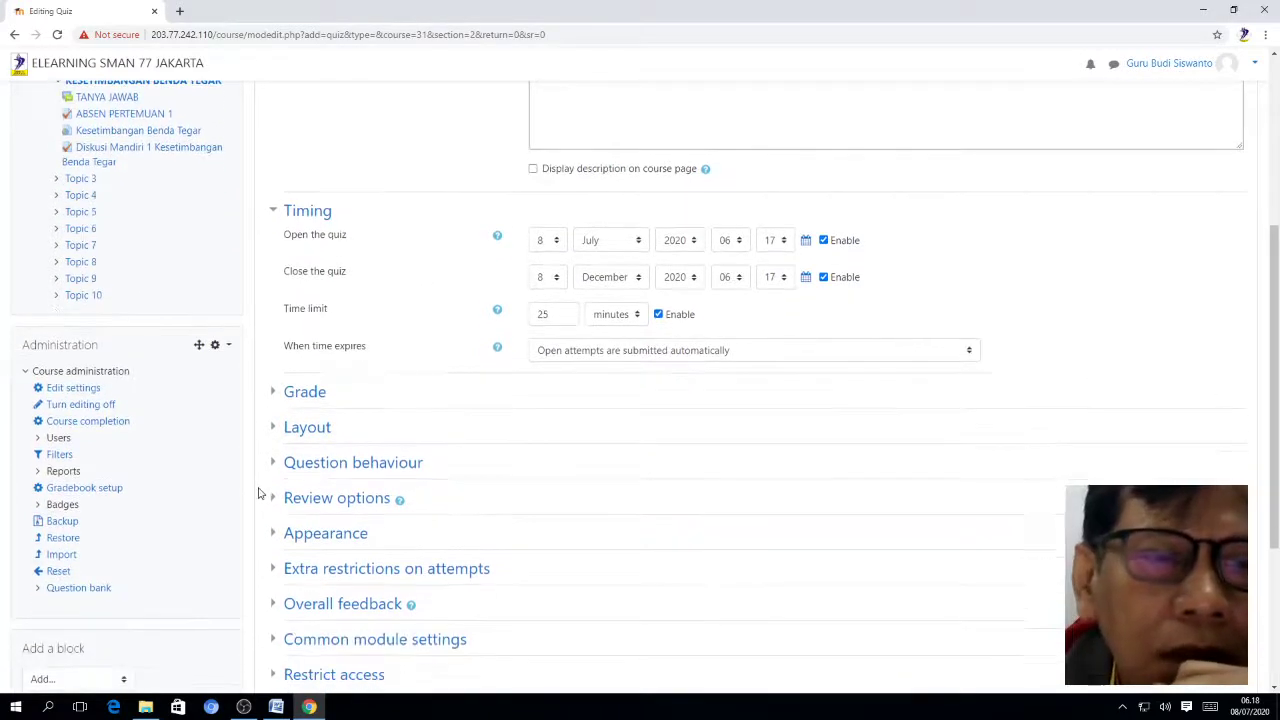
Change Attempts allowed in the Grade settings from unlimited to 1
{"action": "left_click", "coordinate": [305, 393]}
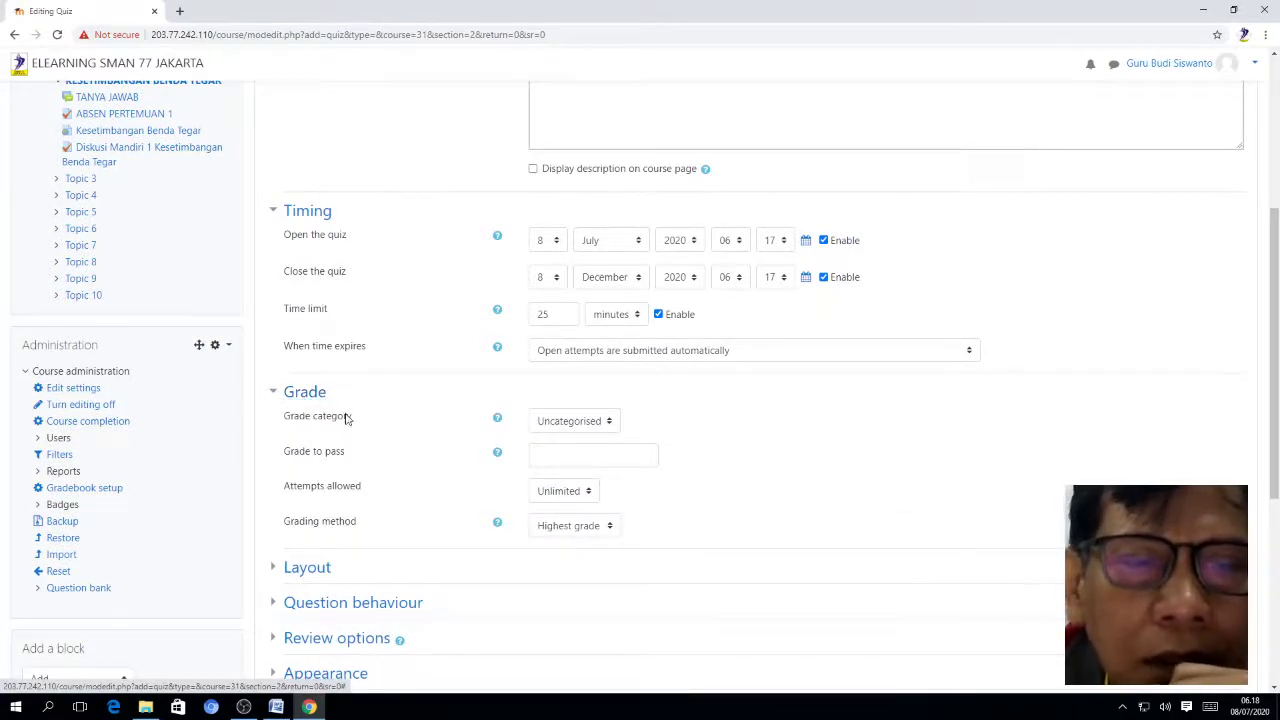
{"action": "left_click", "coordinate": [591, 496]}
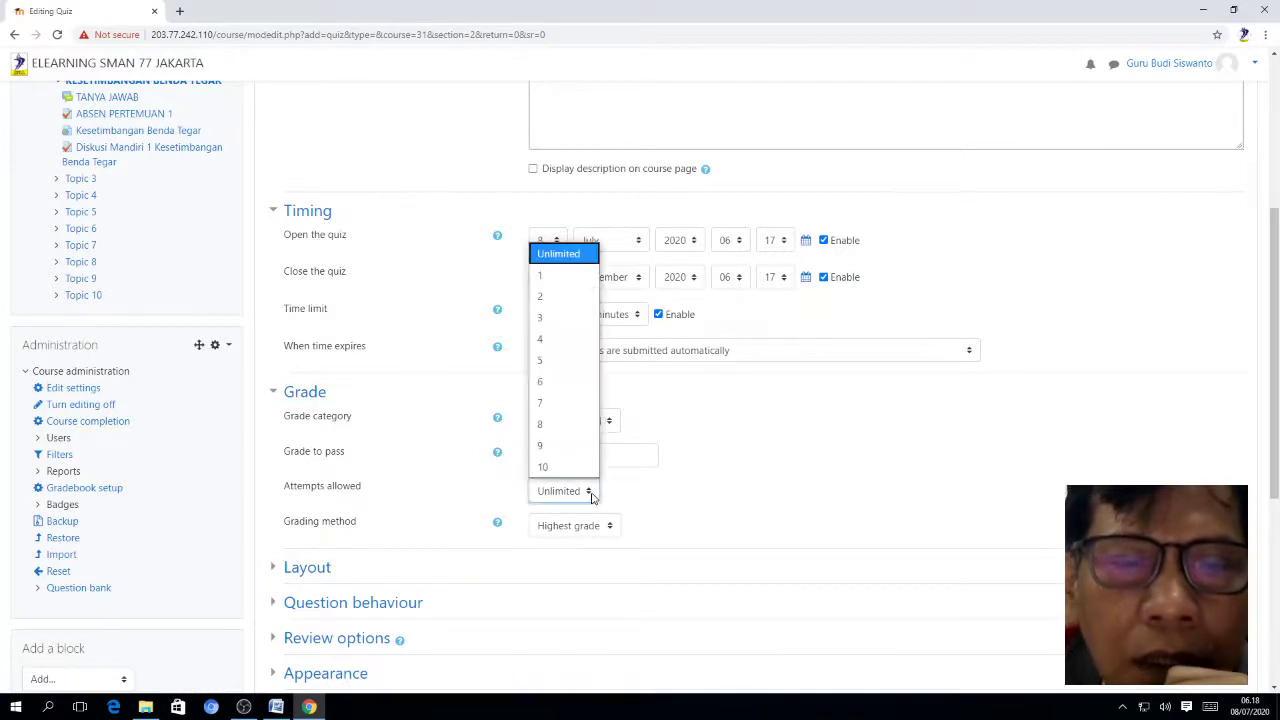
{"action": "left_click", "coordinate": [562, 287]}
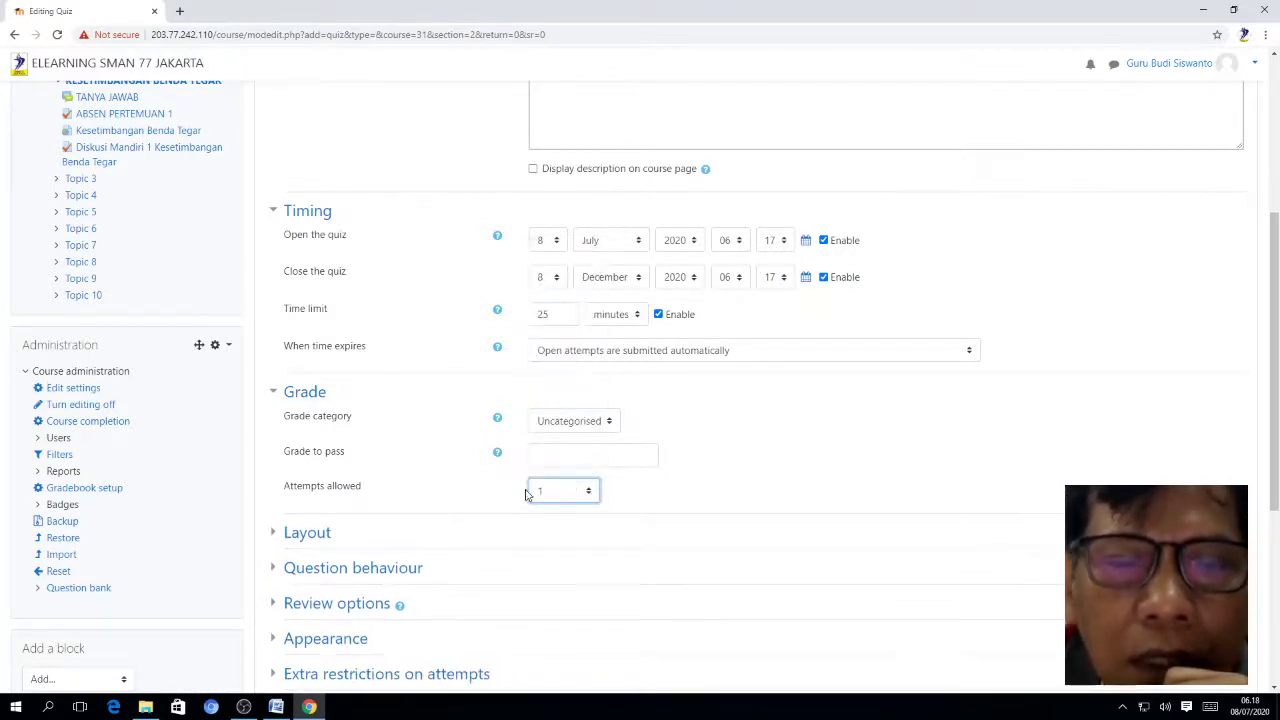
{"action": "left_click", "coordinate": [648, 492]}
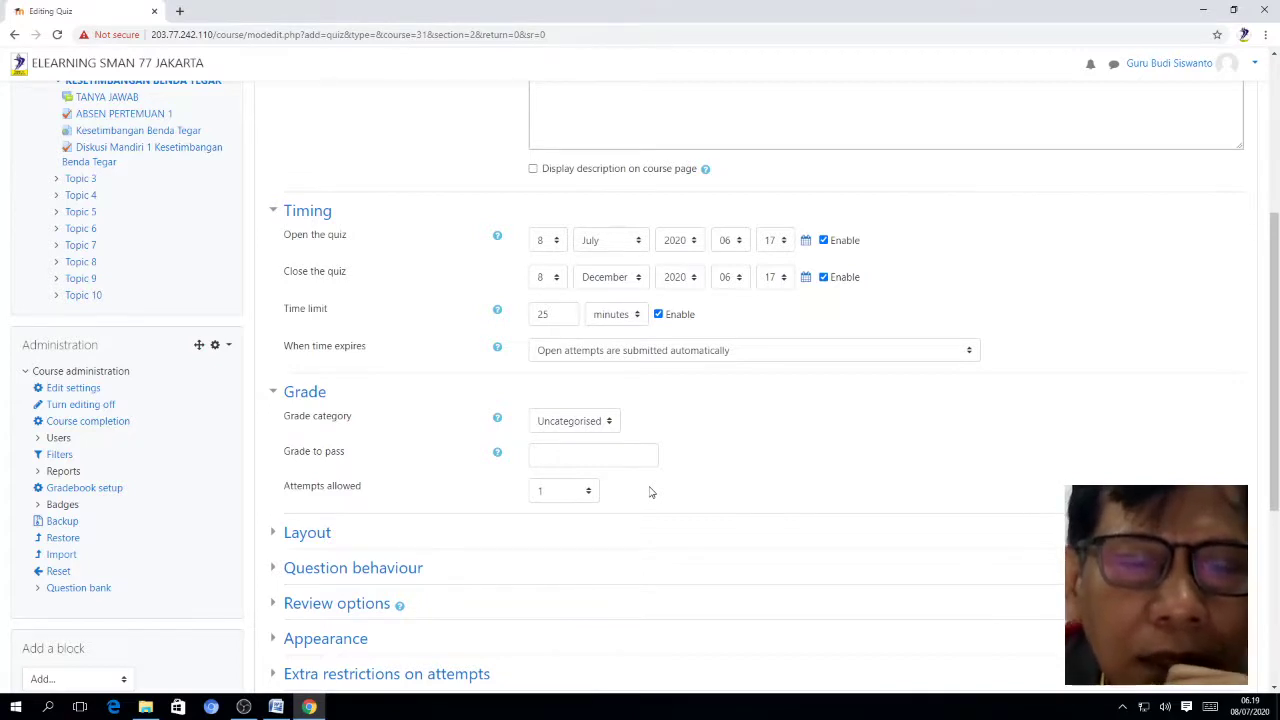
{"action": "scroll", "coordinate": [650, 492], "scroll_direction": "down", "scroll_amount": 2}
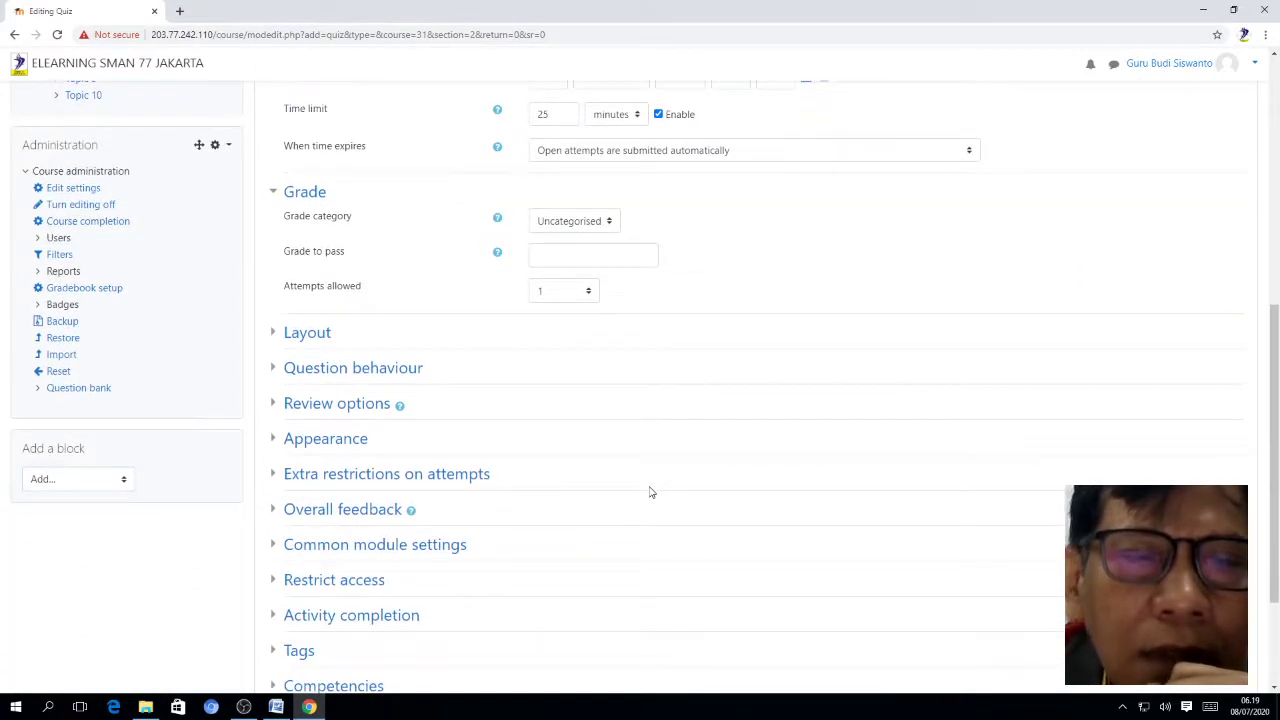
In Review options, untick Whether correct, all feedback and Right answer for during the attempt
{"action": "left_click", "coordinate": [316, 405]}
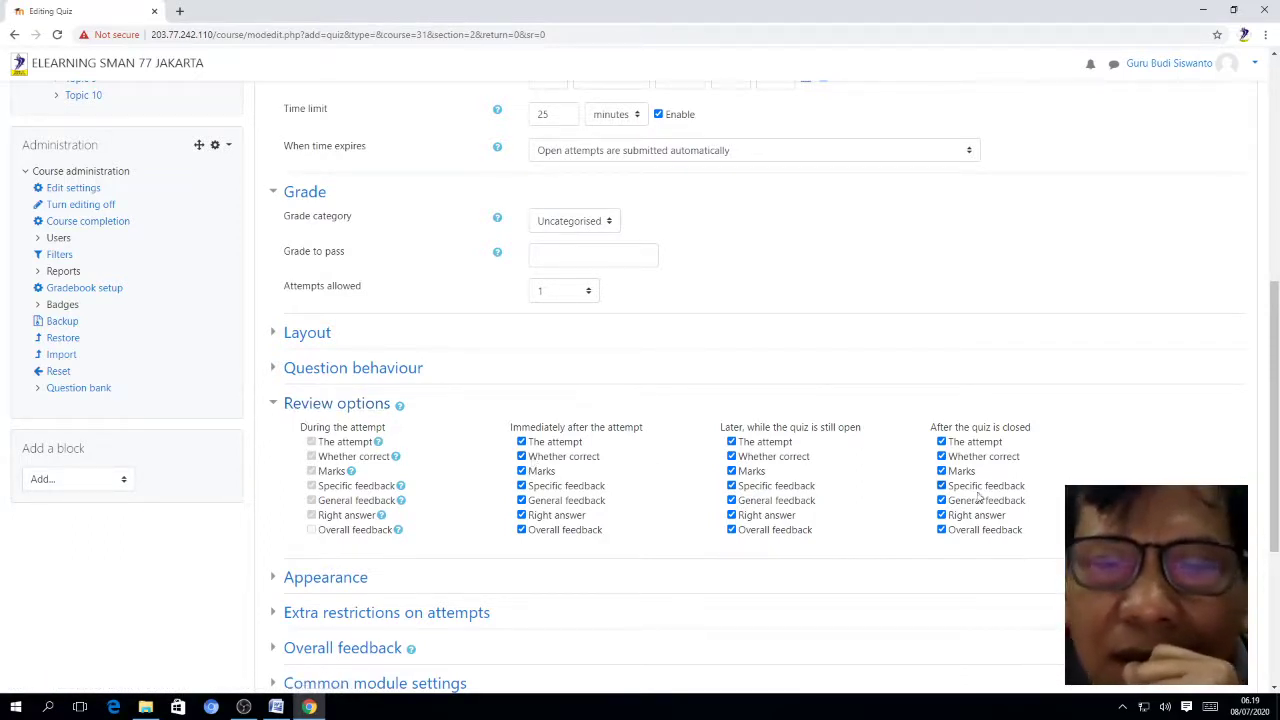
{"action": "left_click", "coordinate": [521, 456]}
{"action": "left_click", "coordinate": [521, 485]}
{"action": "left_click", "coordinate": [521, 500]}
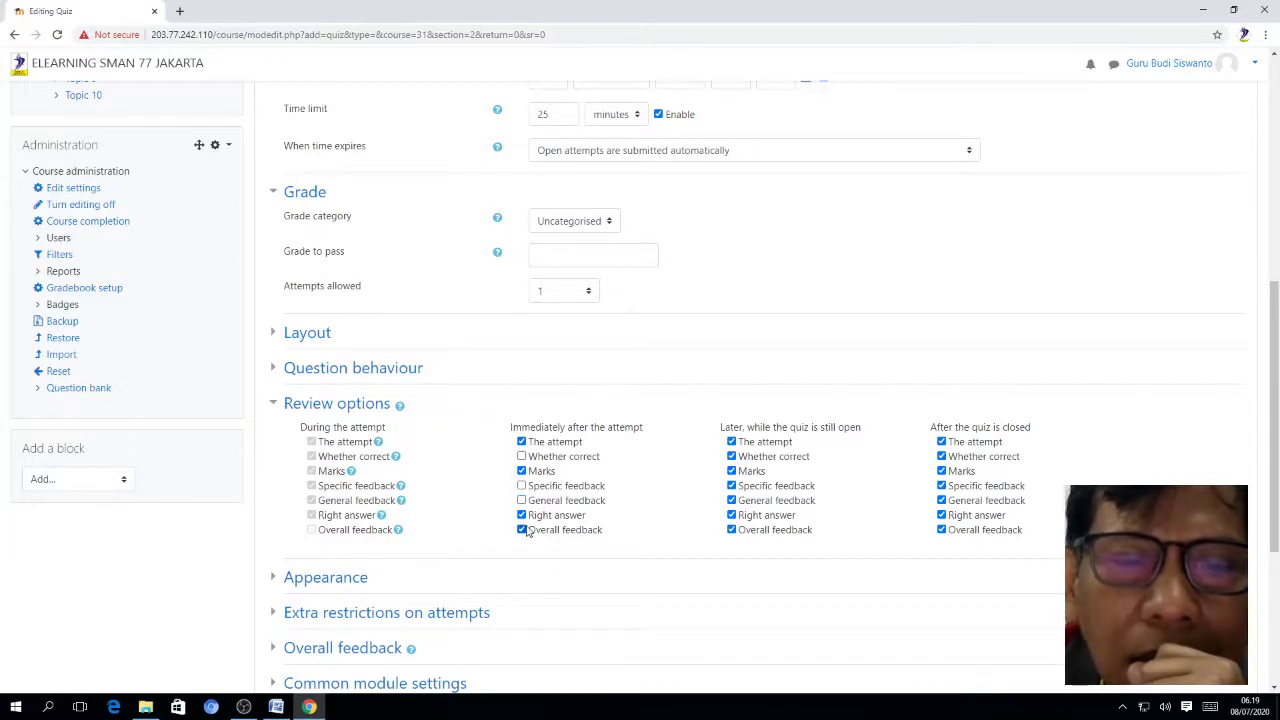
{"action": "left_click", "coordinate": [521, 514]}
{"action": "left_click", "coordinate": [521, 529]}
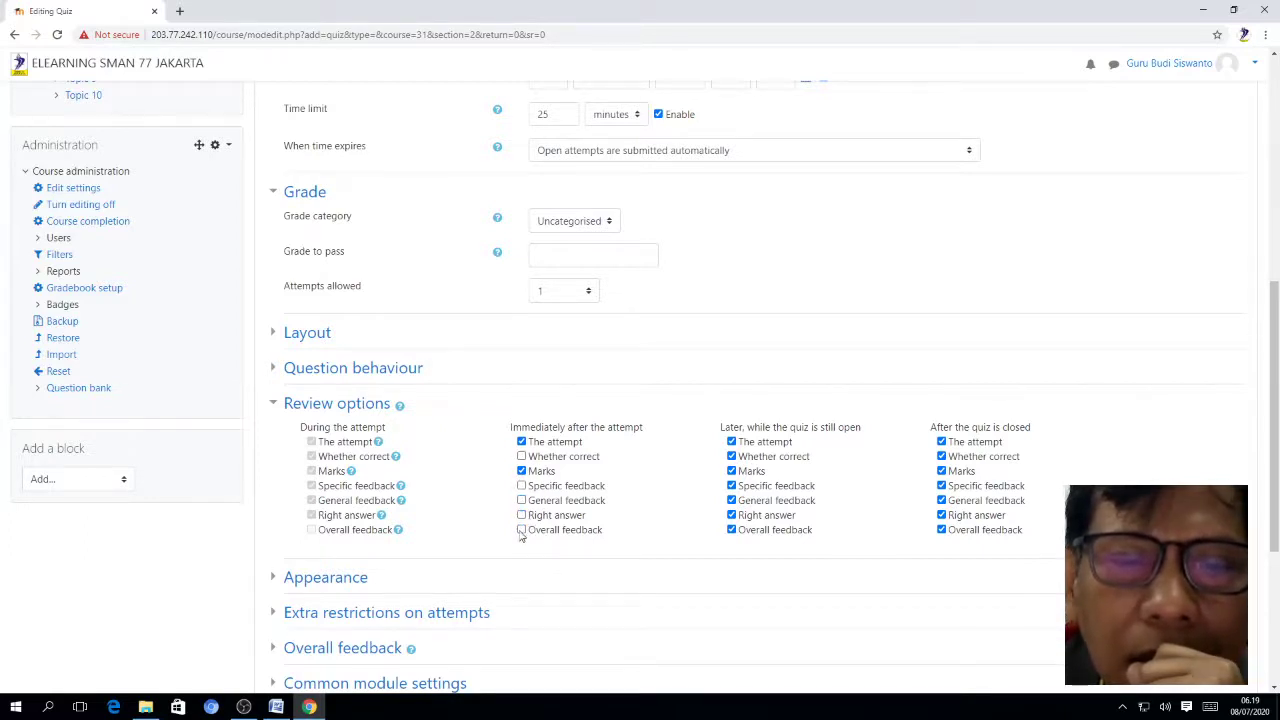
Untick Whether correct, all feedback and Right answer for later, while the quiz is still open
{"action": "left_click", "coordinate": [731, 456]}
{"action": "left_click", "coordinate": [731, 486]}
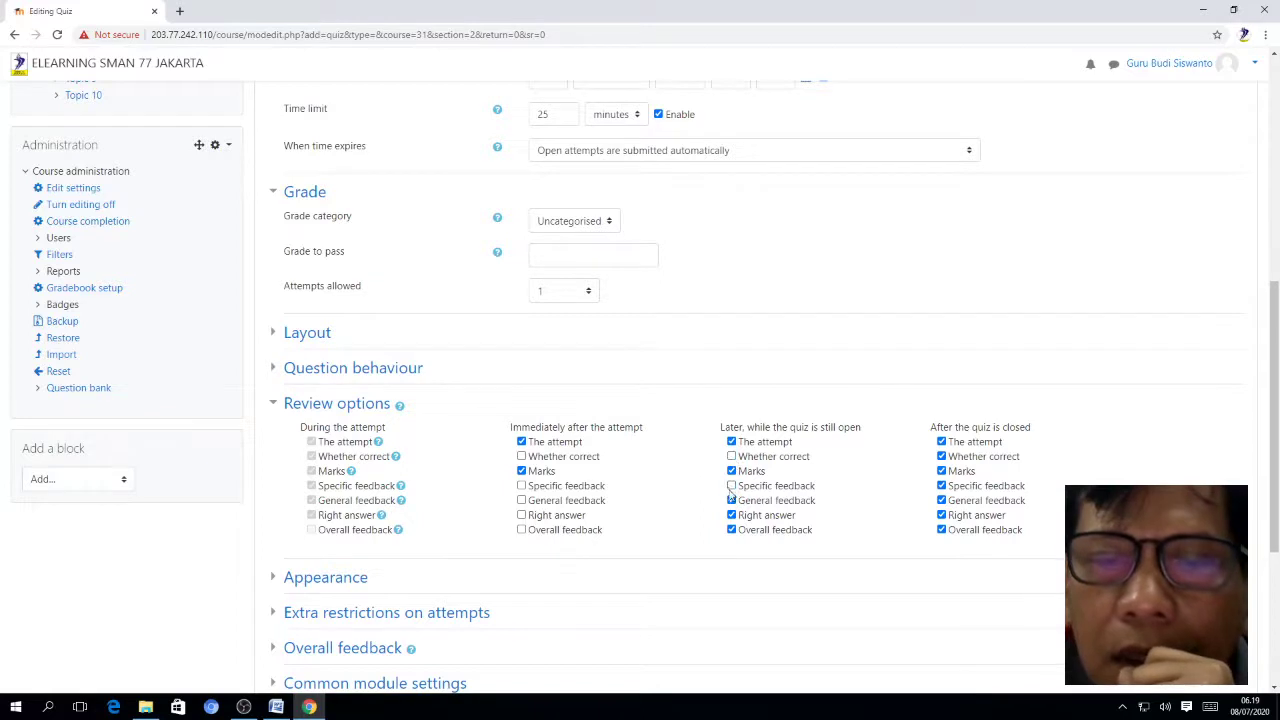
{"action": "left_click", "coordinate": [731, 500]}
{"action": "left_click", "coordinate": [731, 515]}
{"action": "left_click", "coordinate": [731, 529]}
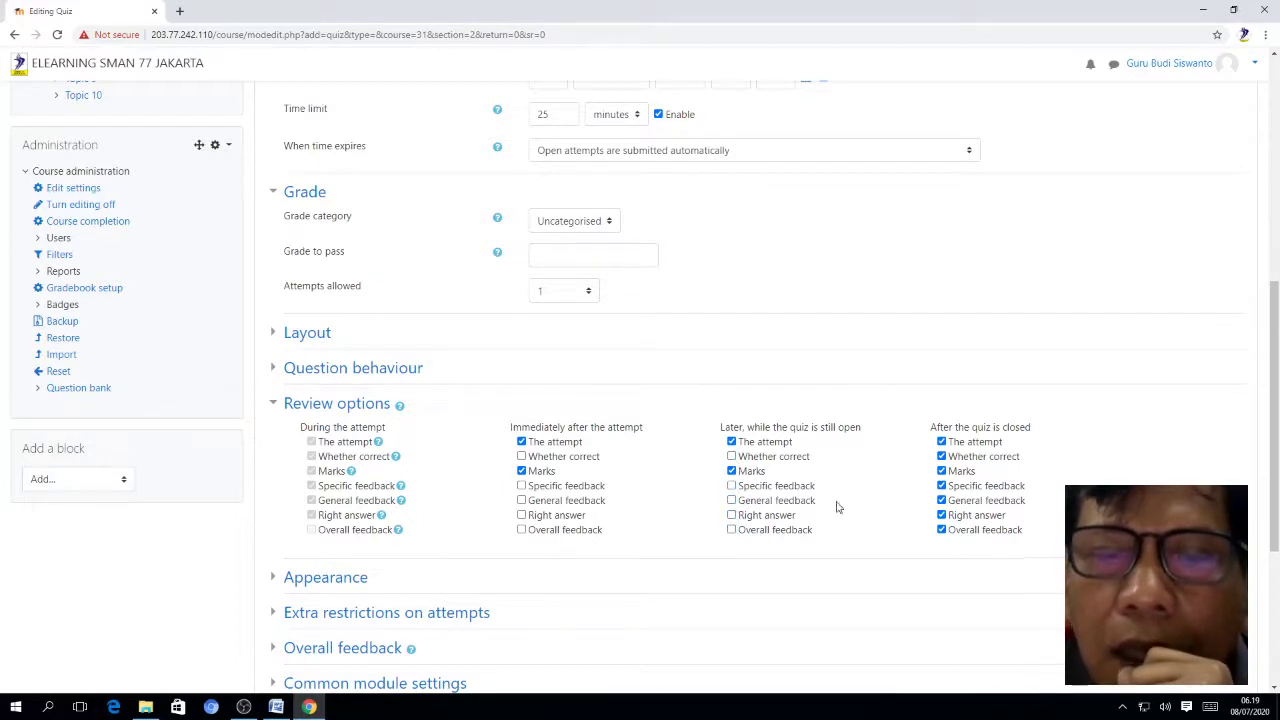
Untick Whether correct, all feedback and Right answer for after the quiz is closed
{"action": "left_click", "coordinate": [941, 456]}
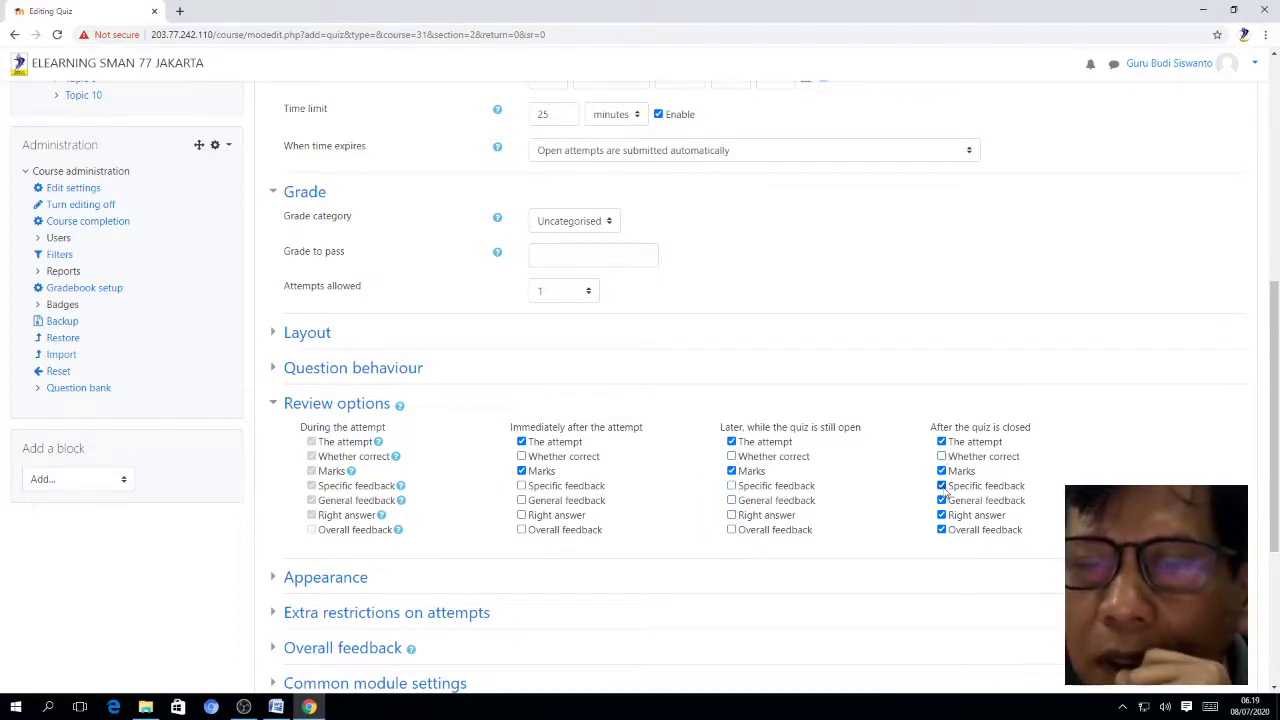
{"action": "left_click", "coordinate": [941, 486]}
{"action": "left_click", "coordinate": [941, 500]}
{"action": "left_click", "coordinate": [941, 515]}
{"action": "left_click", "coordinate": [941, 529]}
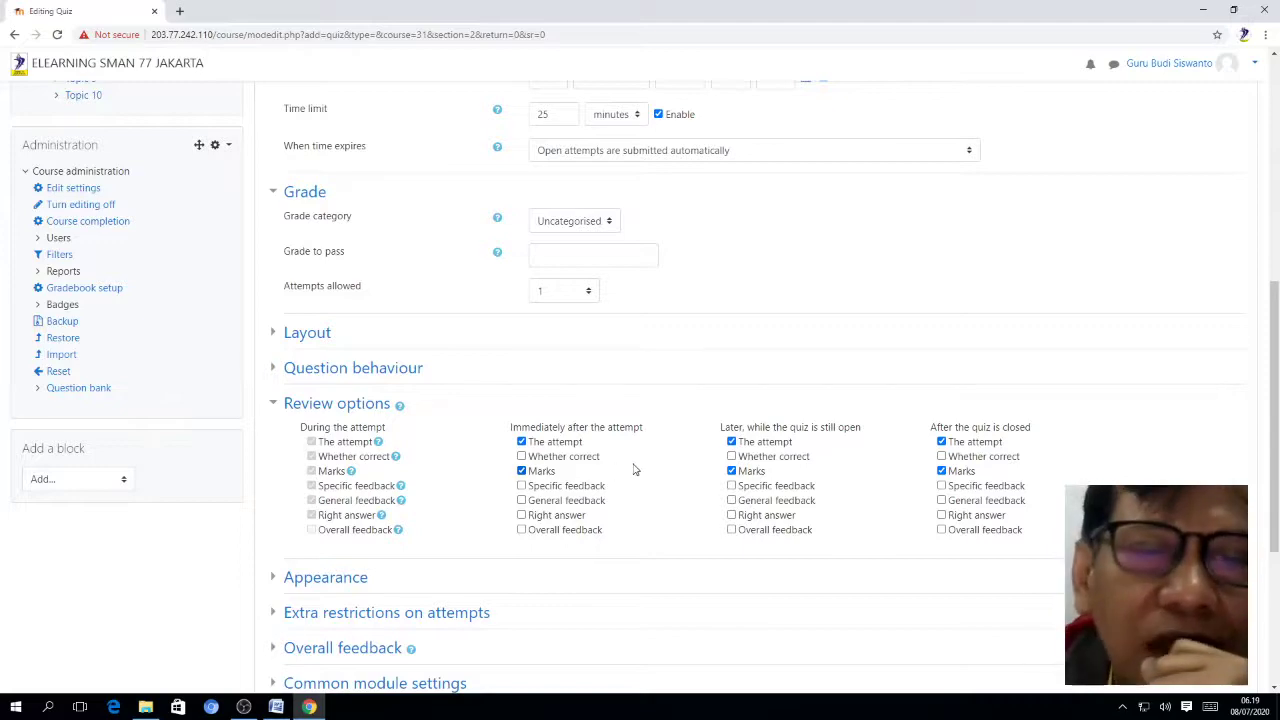
{"action": "scroll", "coordinate": [633, 469], "scroll_direction": "up", "scroll_amount": 1}
{"action": "scroll", "coordinate": [633, 469], "scroll_direction": "down", "scroll_amount": 5}
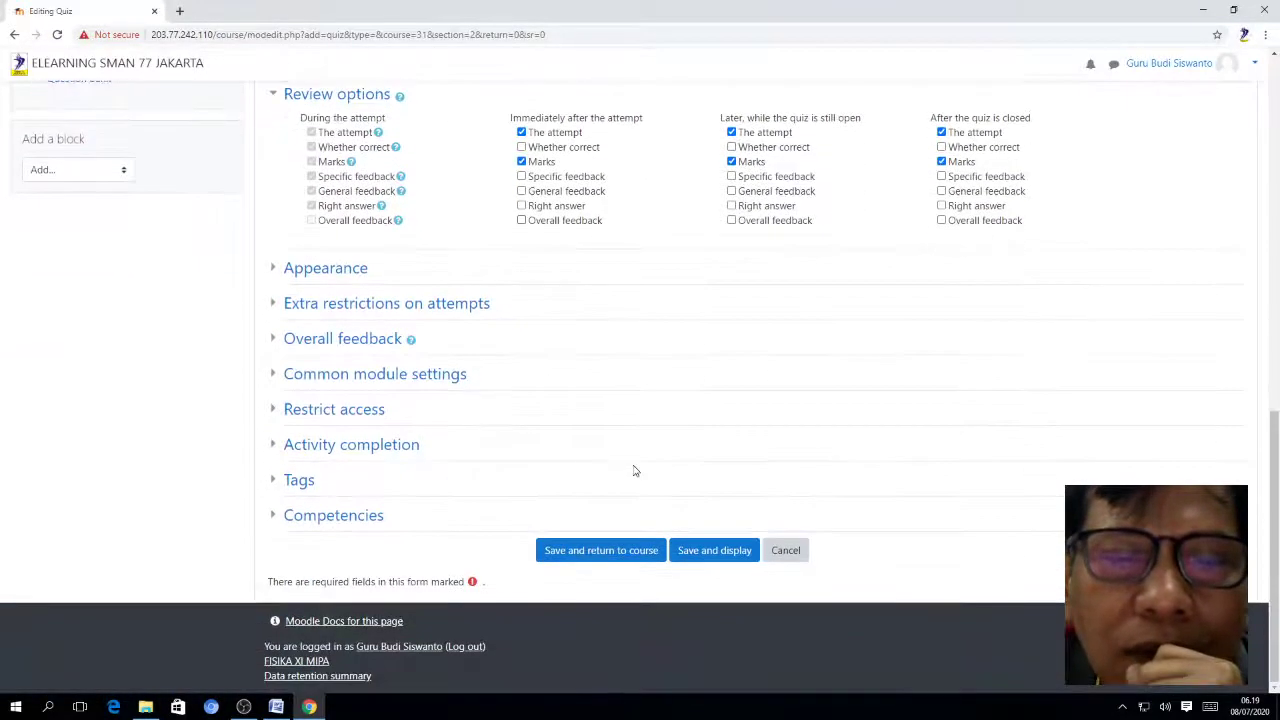
Save the quiz settings, then open Kuis 1 Kesetimbangan Benda Tegar's question editing page
{"action": "left_click", "coordinate": [583, 553]}
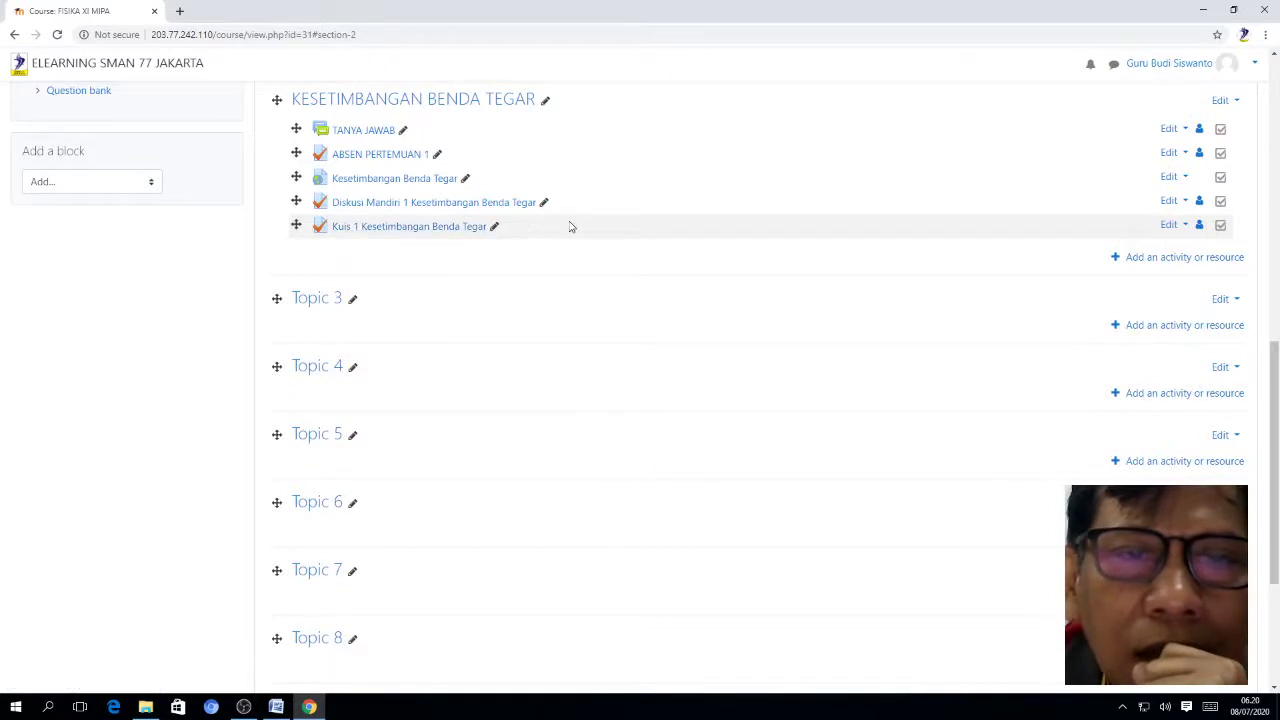
{"action": "left_click", "coordinate": [383, 227]}
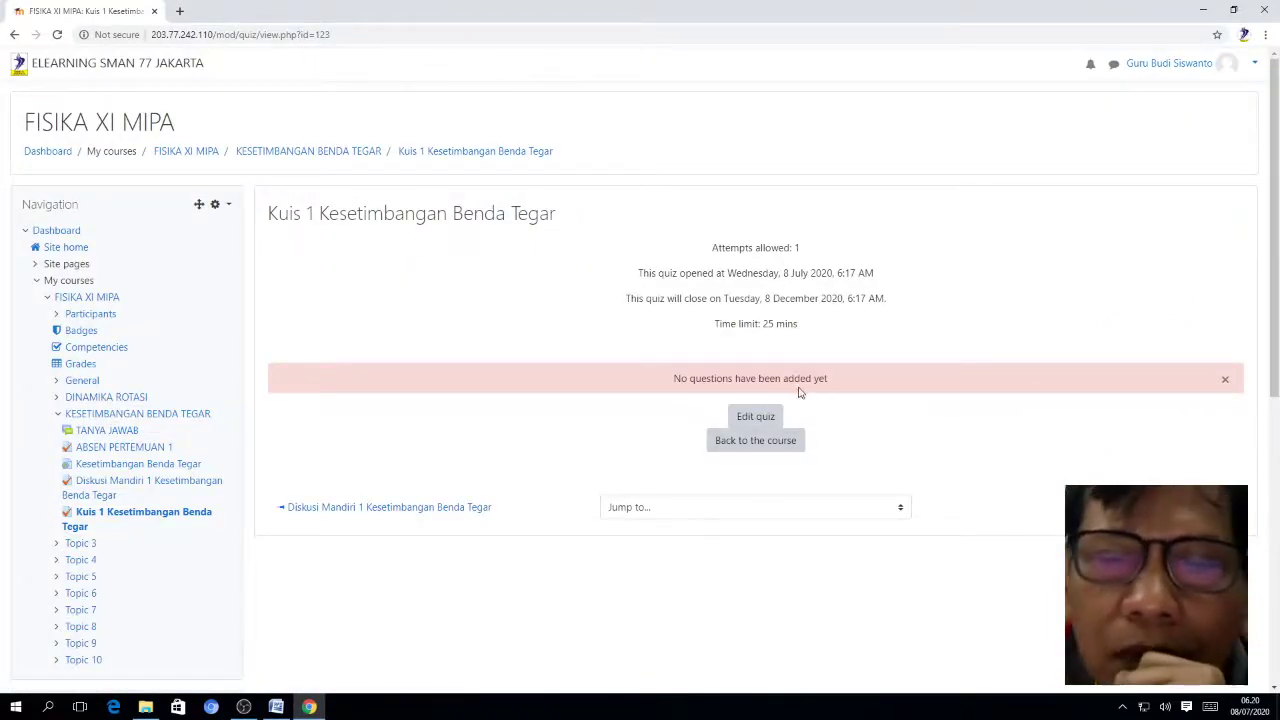
{"action": "left_click", "coordinate": [755, 417]}
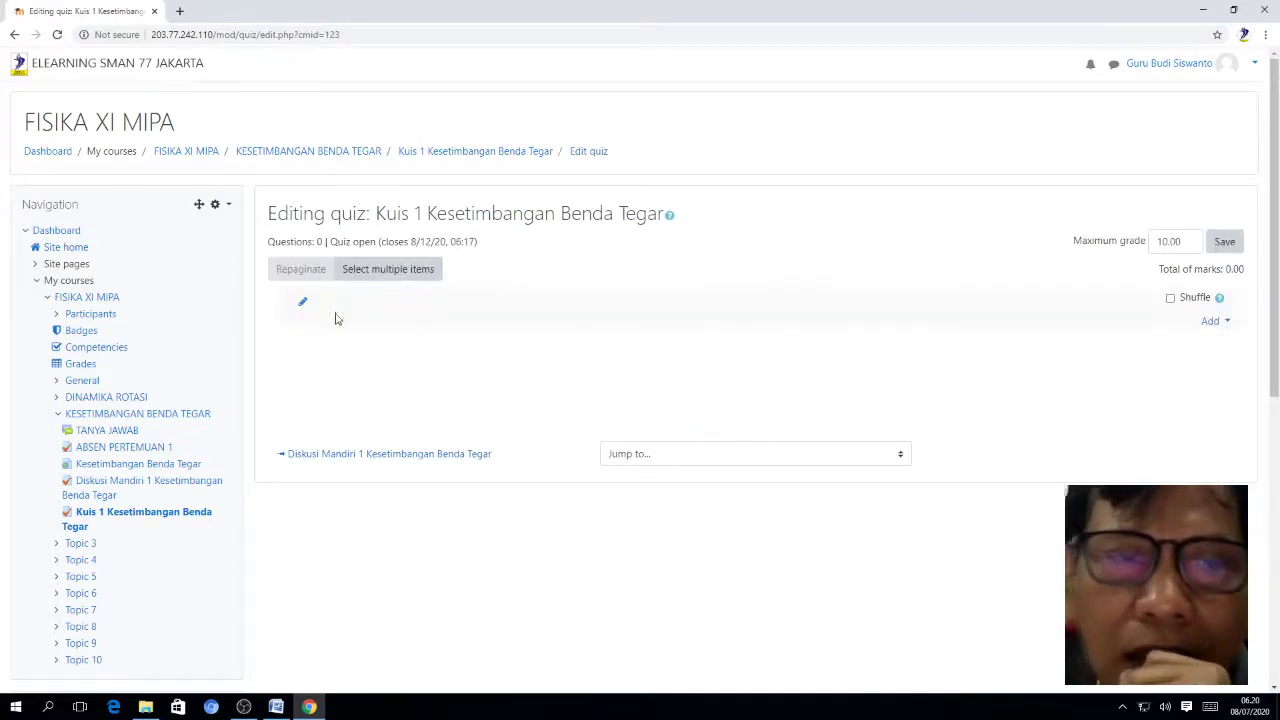
Start a new Multiple choice question for Kuis 1 from the add-question dialog
{"action": "left_click", "coordinate": [1212, 322]}
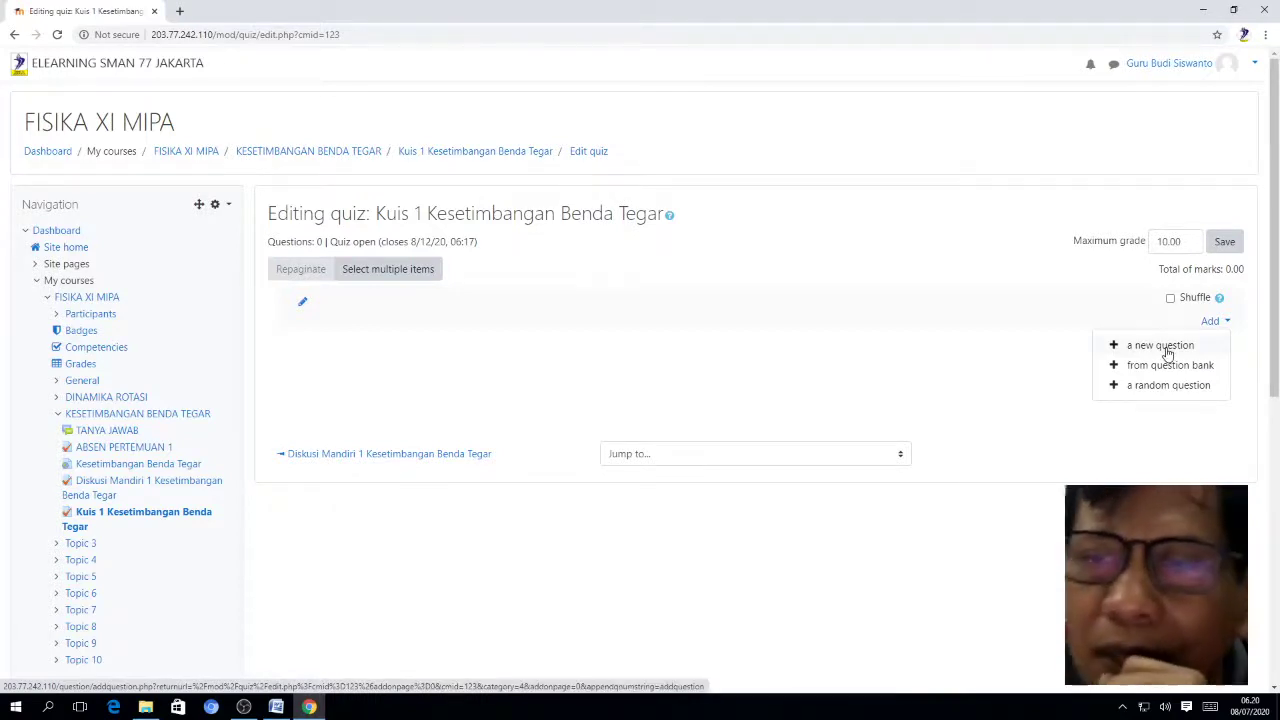
{"action": "left_click", "coordinate": [1153, 350]}
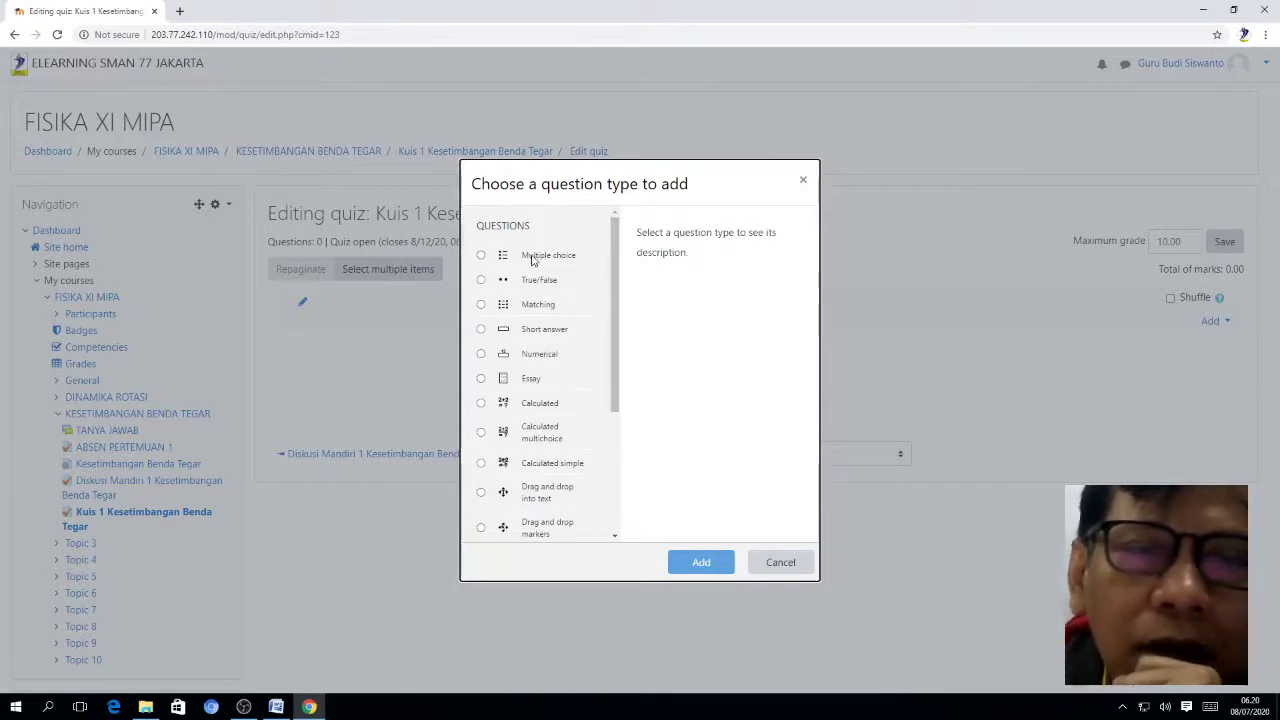
{"action": "left_click", "coordinate": [481, 257]}
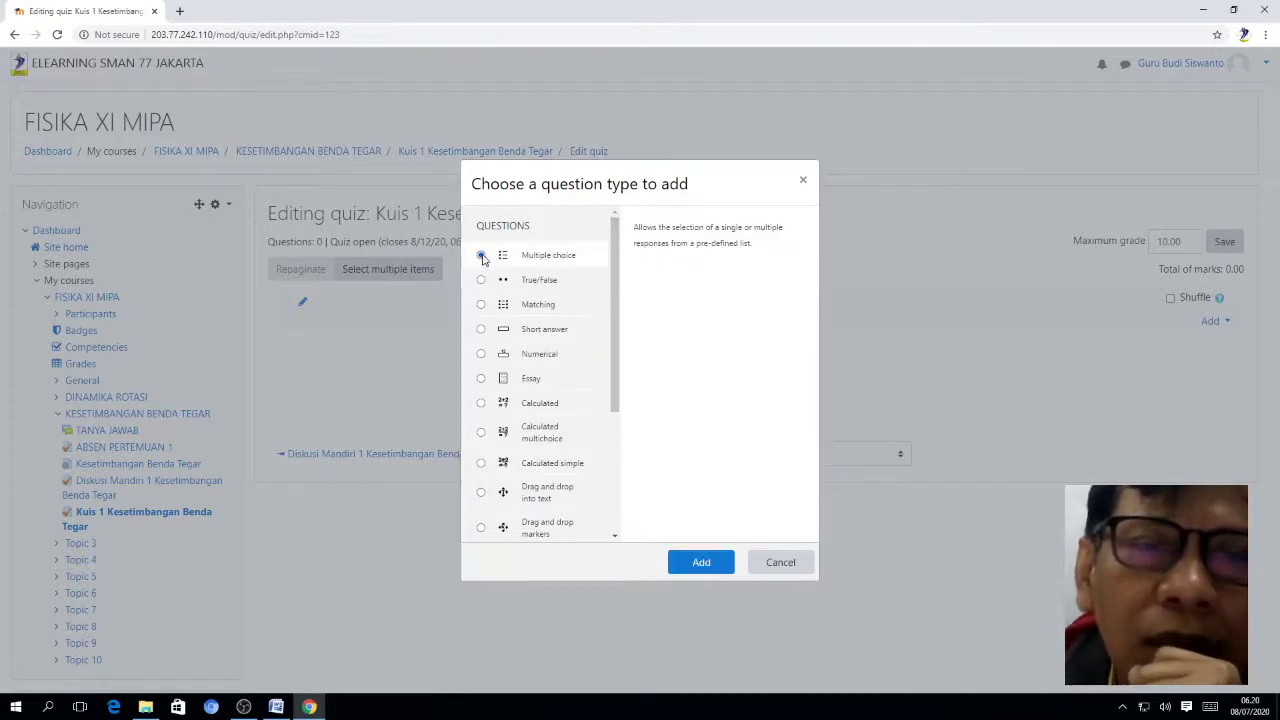
{"action": "left_click", "coordinate": [700, 563]}
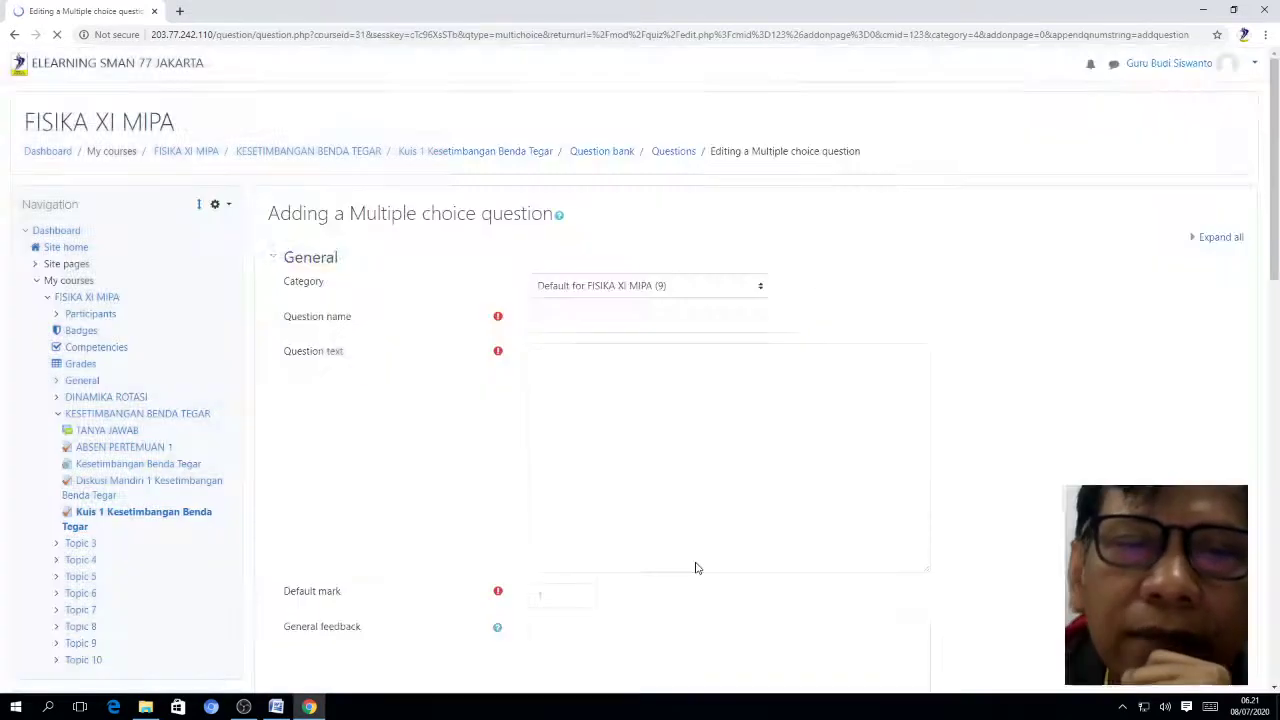
Name the question 'Kesetimbangan benda tegar', place the caret in Question text, and minimize Chrome
{"action": "left_click", "coordinate": [567, 321]}
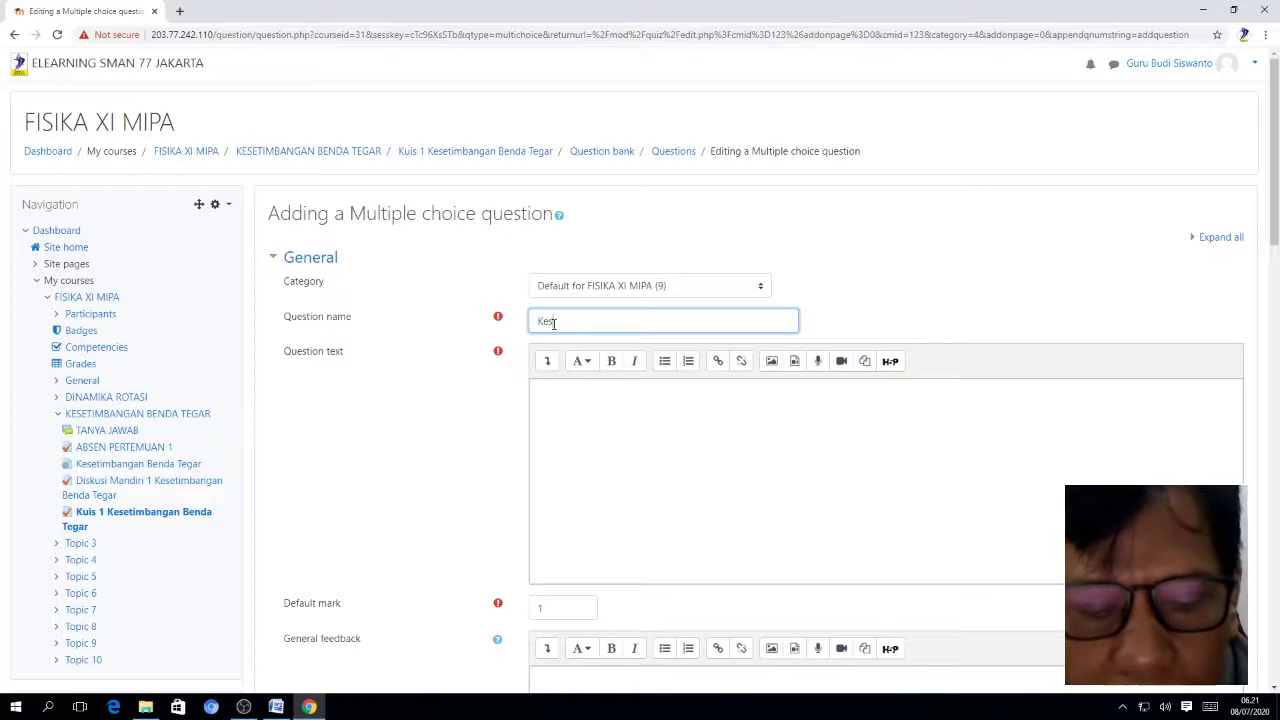
{"action": "type", "text": "imbangan benda"}
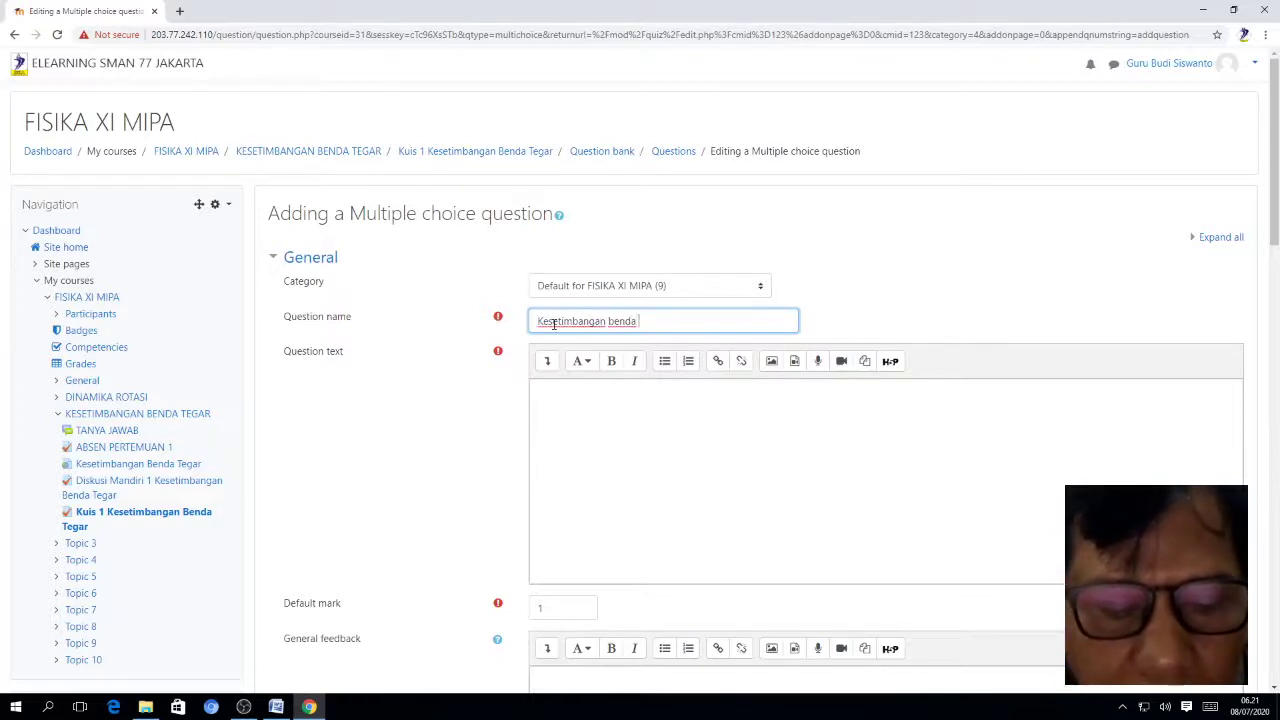
{"action": "type", "text": " tegar"}
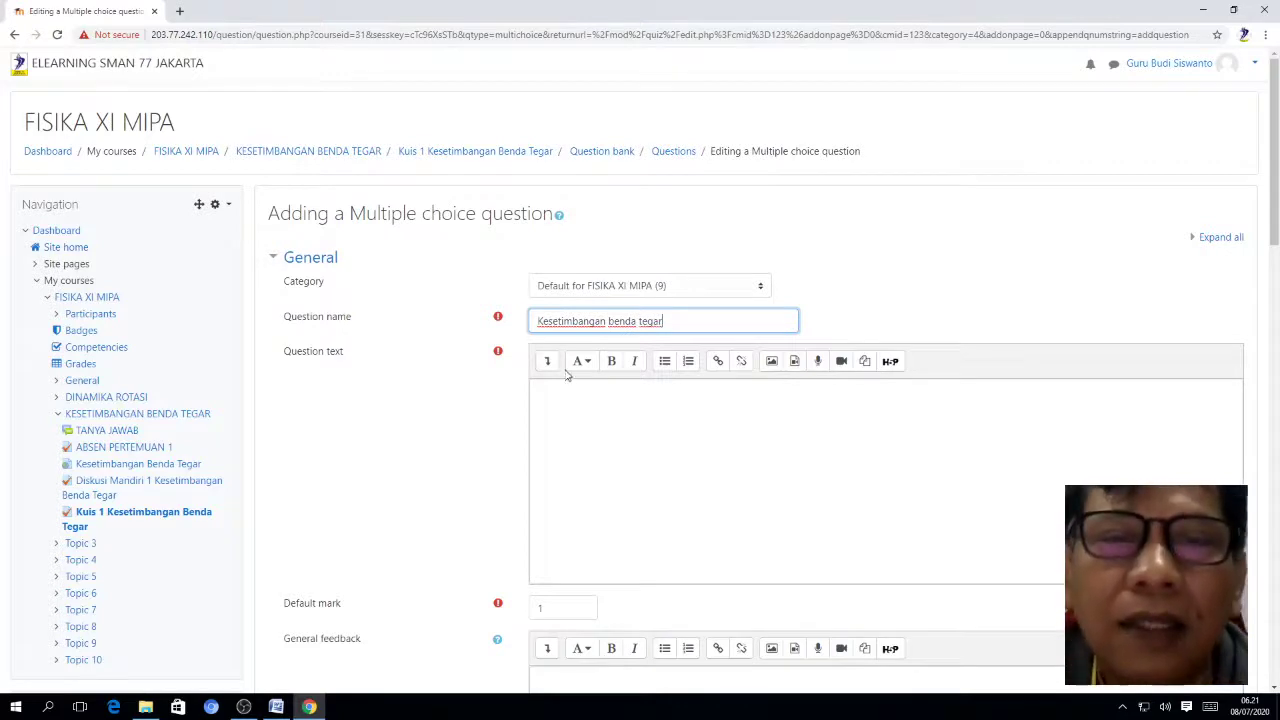
{"action": "left_click", "coordinate": [543, 406]}
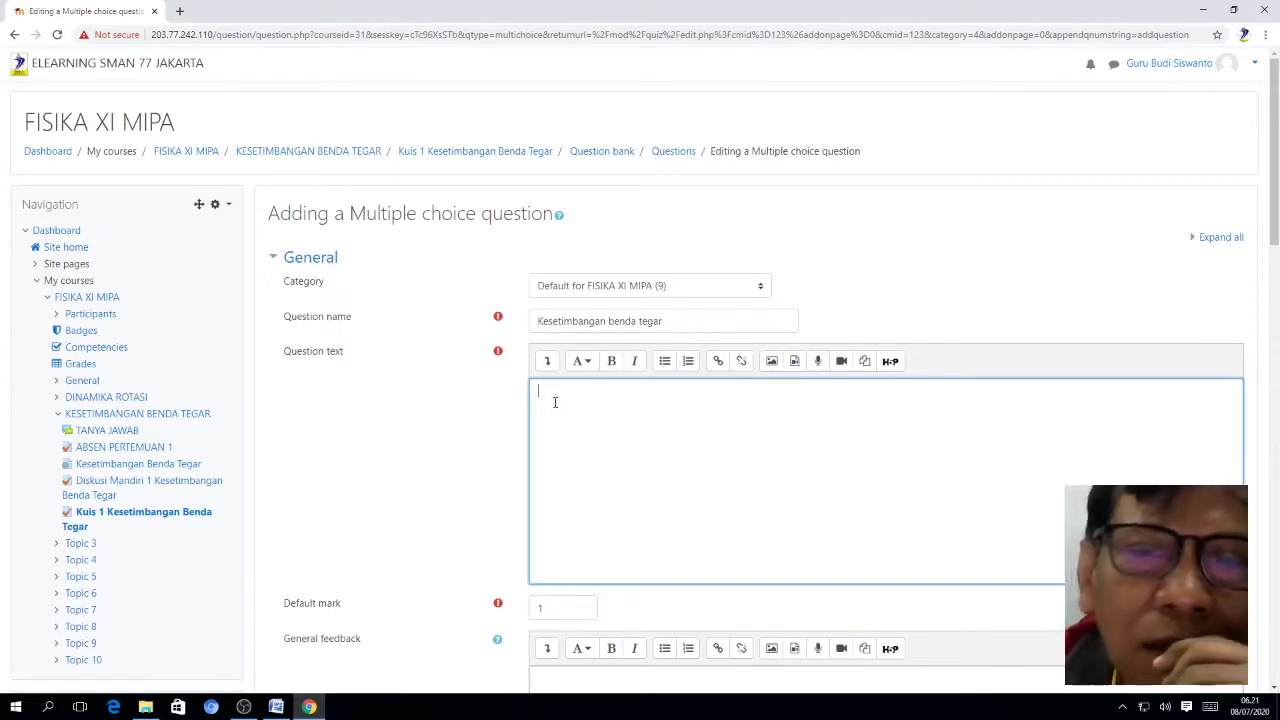
{"action": "left_click", "coordinate": [1203, 11]}
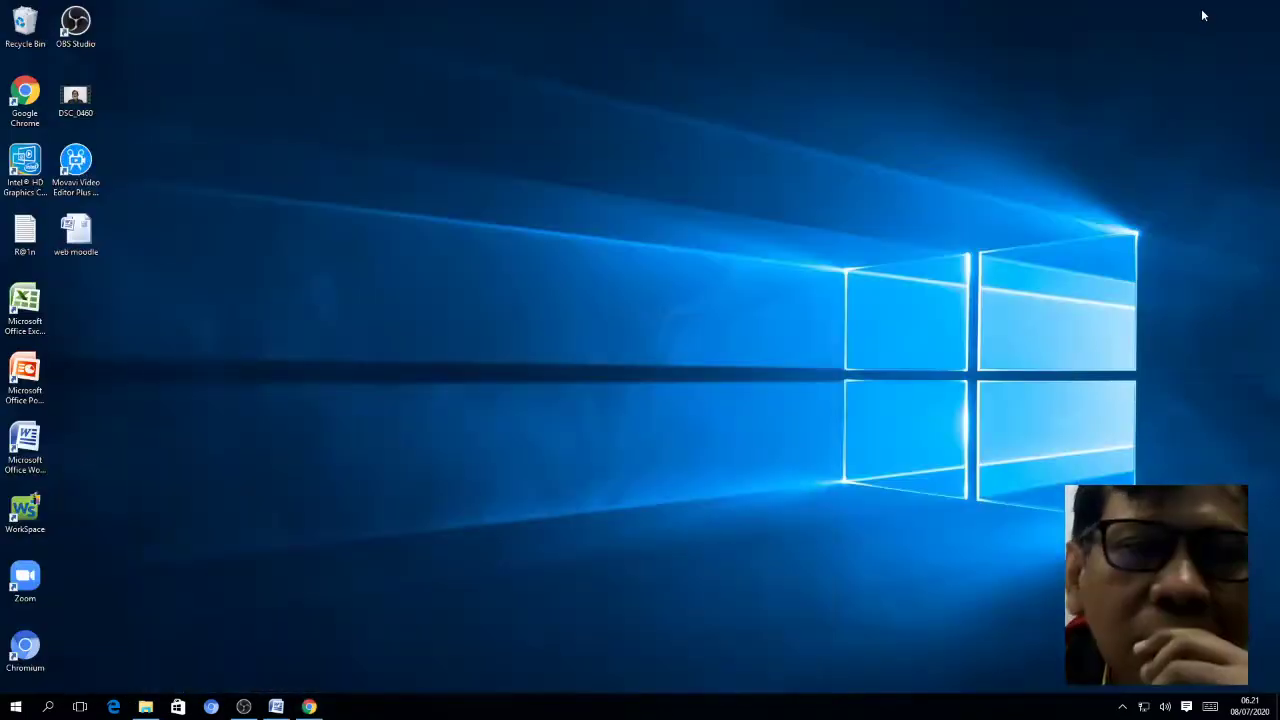
Open the PILGAN document from Removable Disk (E:) > 2.KESEIMBANGAN BENDA TEGAR > PERTEMUAN 1 in Word
{"action": "left_click", "coordinate": [146, 708]}
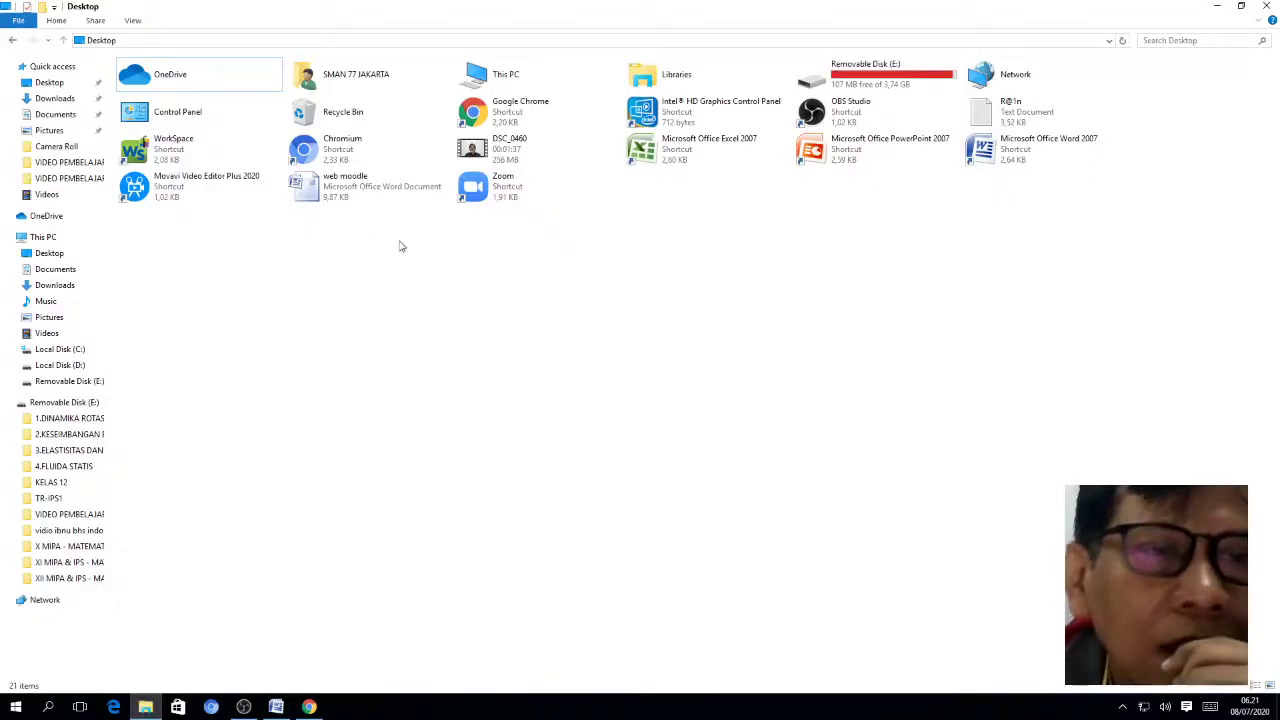
{"action": "left_click", "coordinate": [66, 404]}
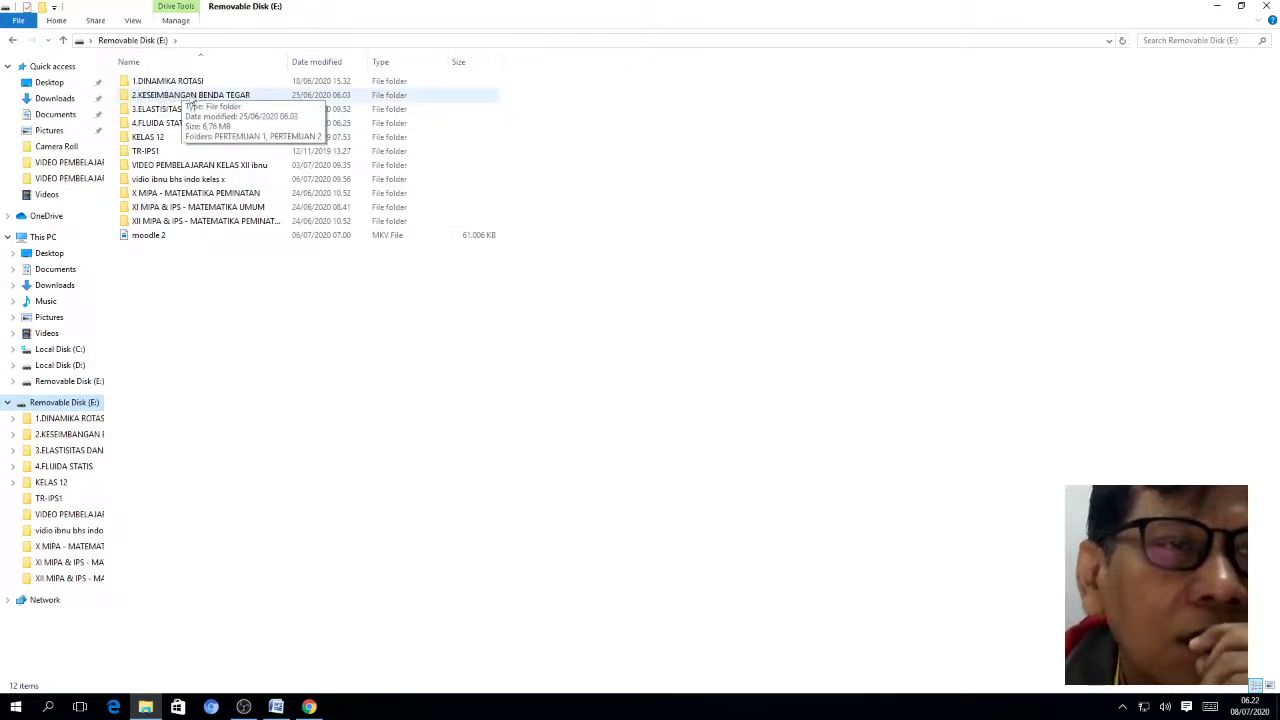
{"action": "left_click", "coordinate": [197, 99]}
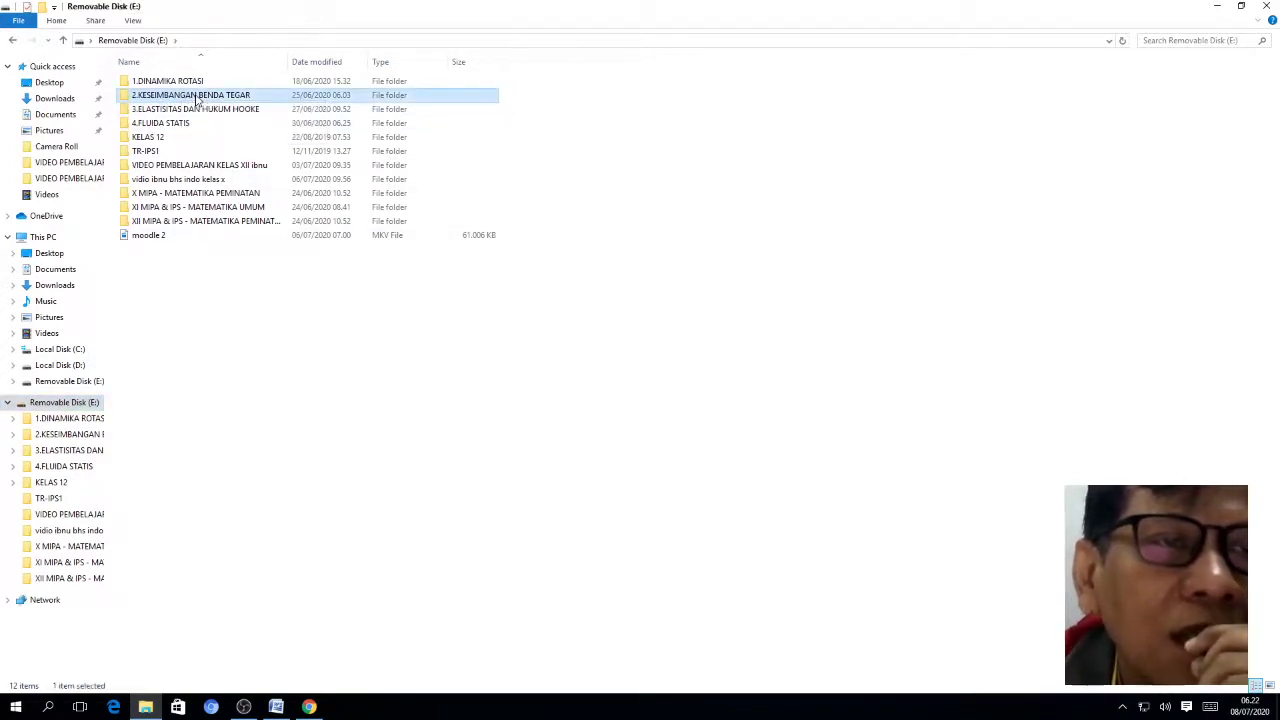
{"action": "left_click", "coordinate": [197, 95]}
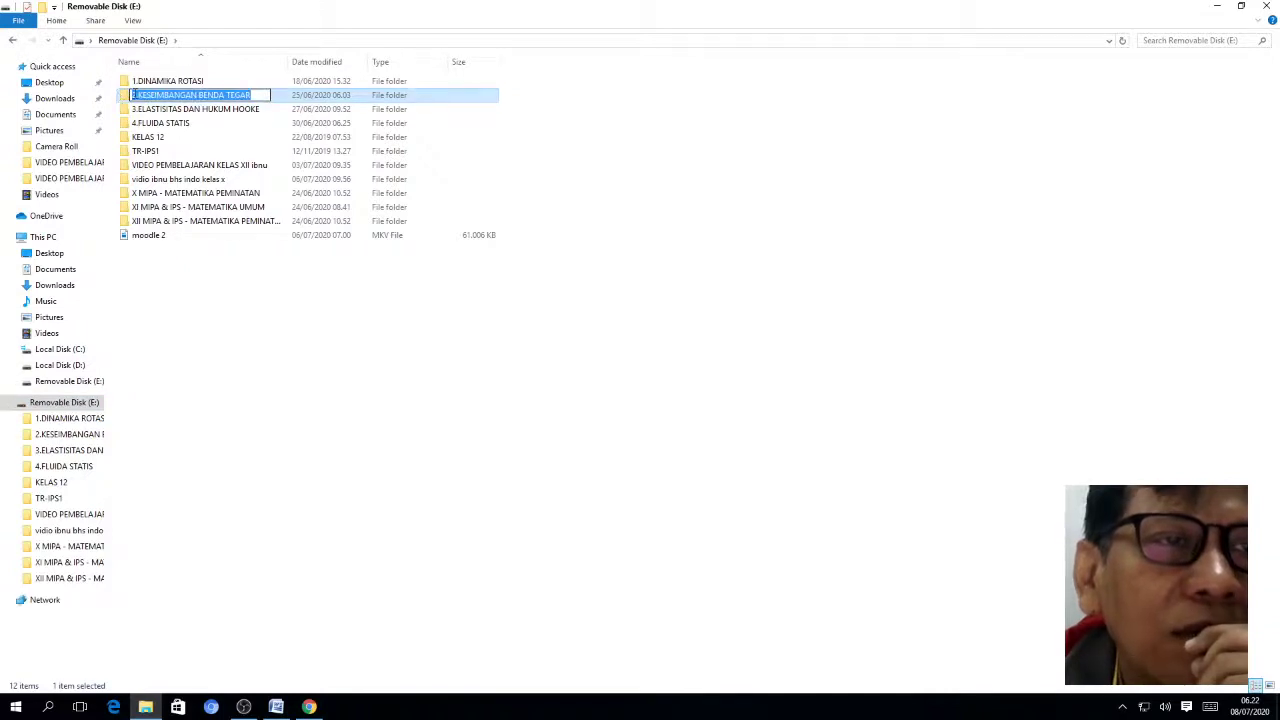
{"action": "double_click", "coordinate": [129, 99]}
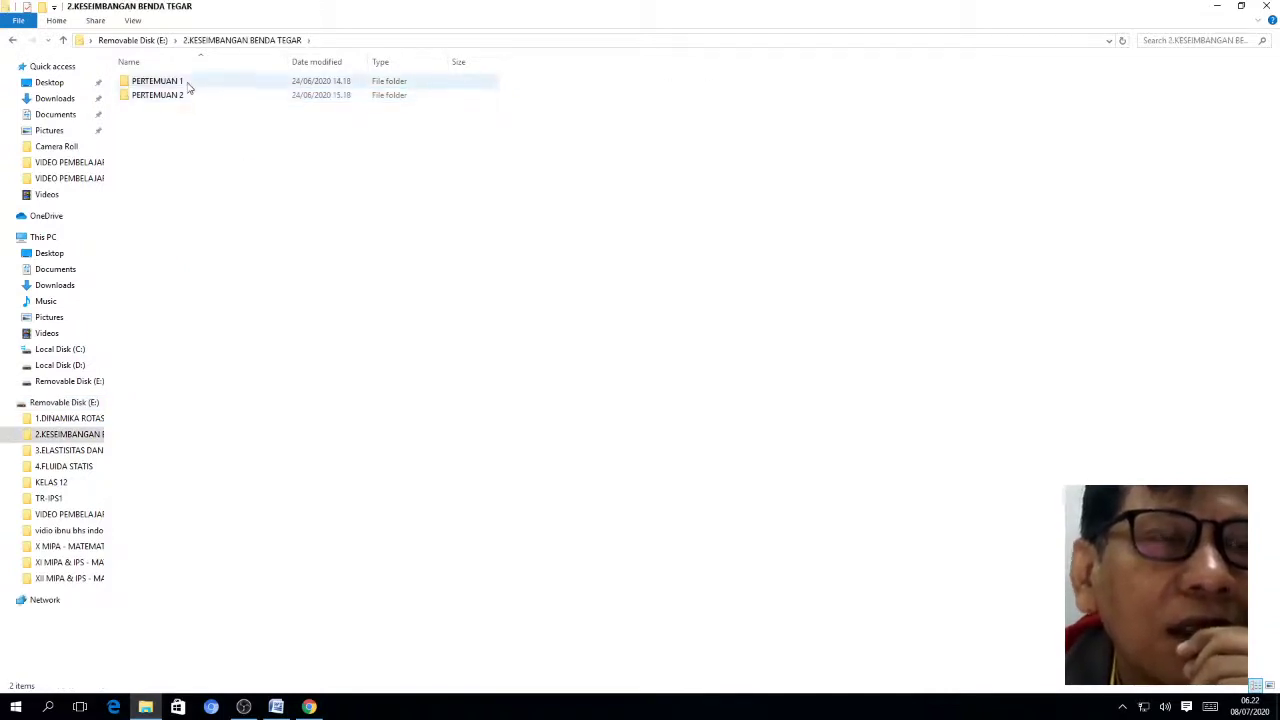
{"action": "double_click", "coordinate": [162, 84]}
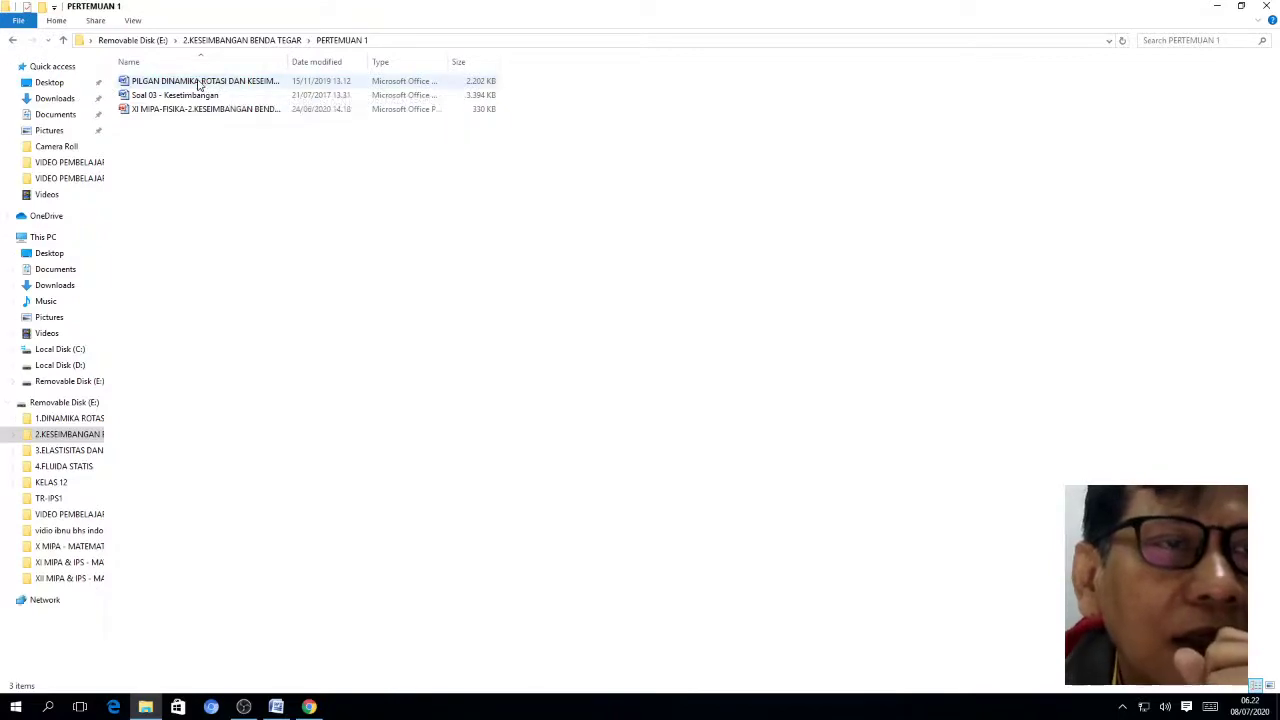
{"action": "double_click", "coordinate": [199, 84]}
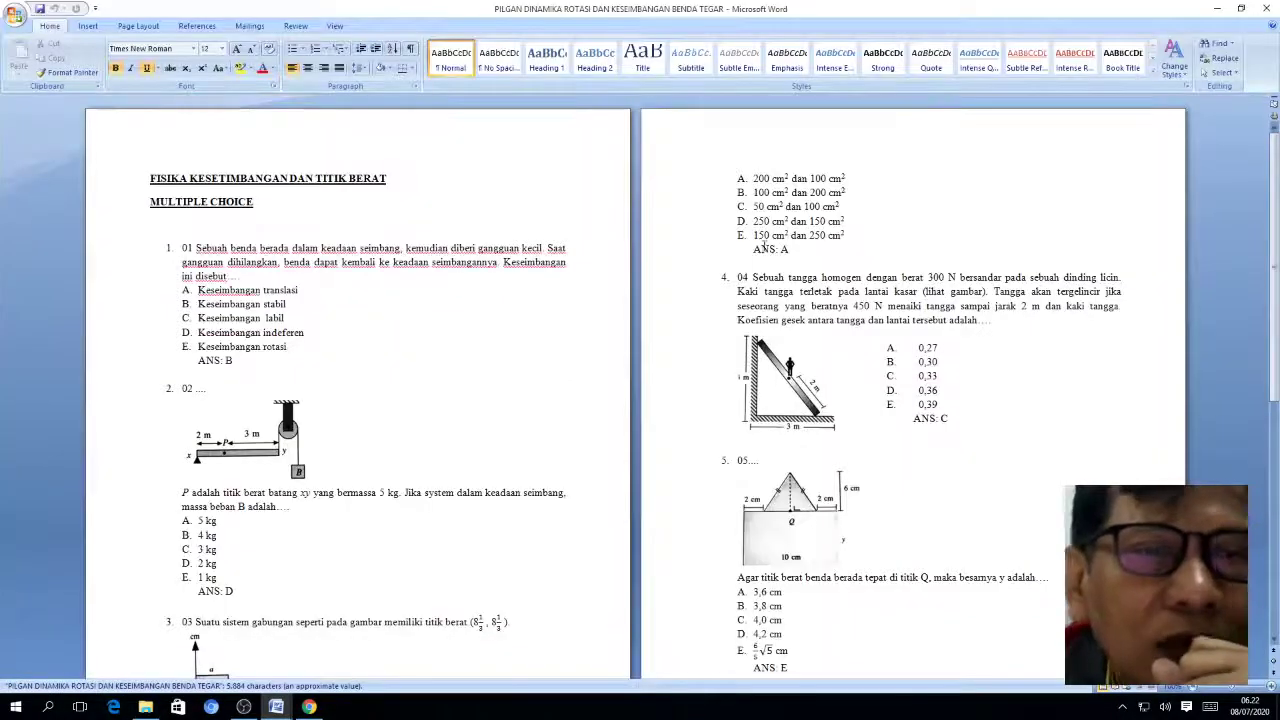
Enlarge the Word document to a readable single page and scroll to question 16's diagram
{"action": "left_click", "coordinate": [1238, 688]}
{"action": "scroll", "coordinate": [622, 516], "scroll_direction": "down", "scroll_amount": 6}
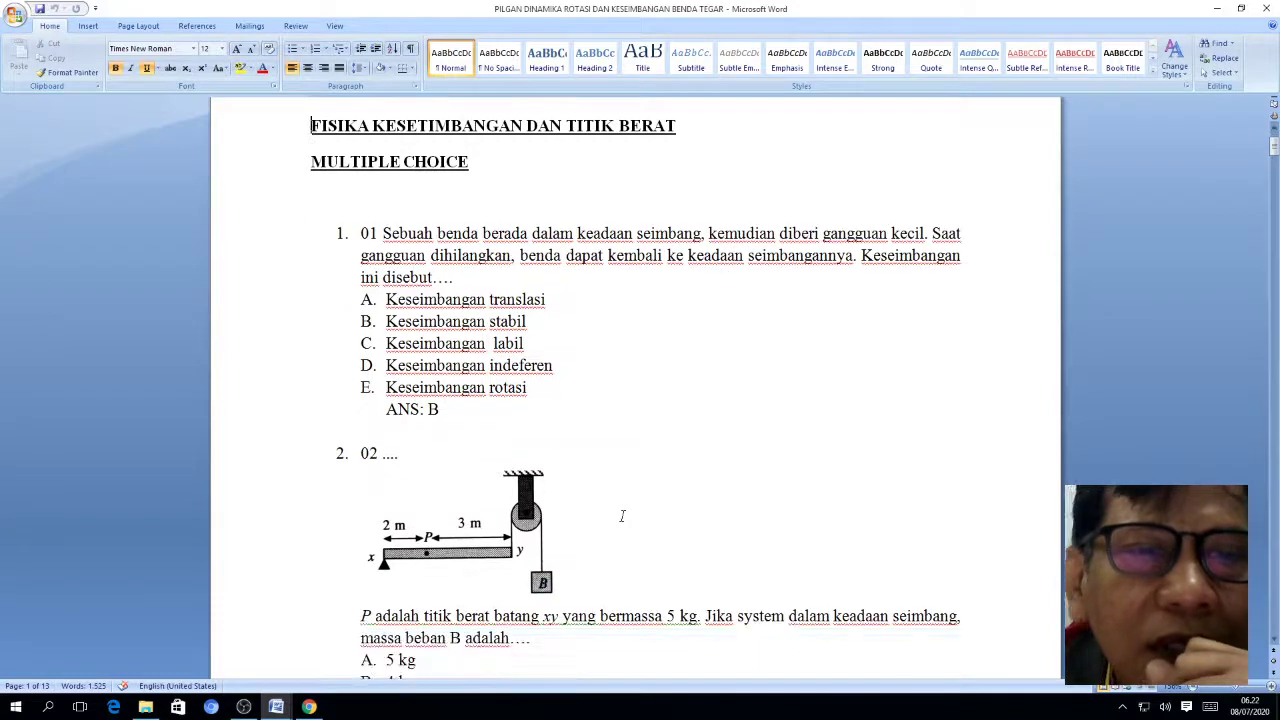
{"action": "scroll", "coordinate": [623, 517], "scroll_direction": "down", "scroll_amount": 20}
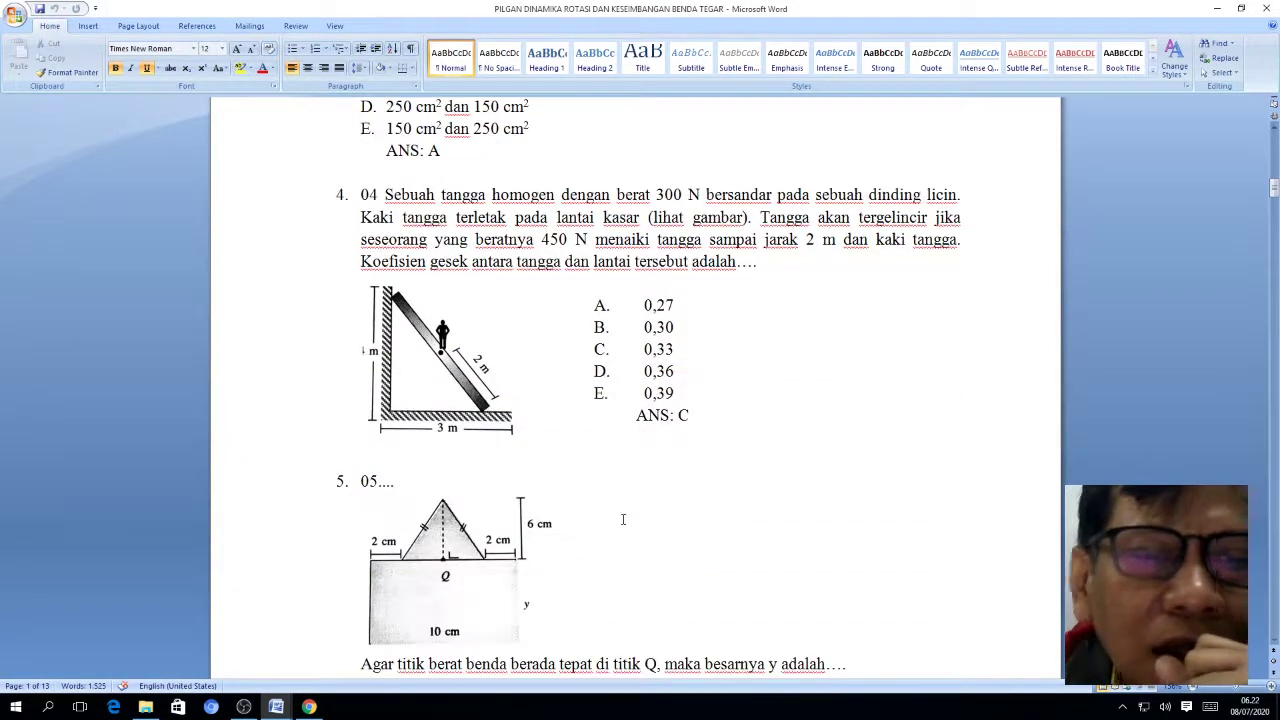
{"action": "scroll", "coordinate": [622, 519], "scroll_direction": "down", "scroll_amount": 6}
{"action": "scroll", "coordinate": [622, 520], "scroll_direction": "down", "scroll_amount": 20}
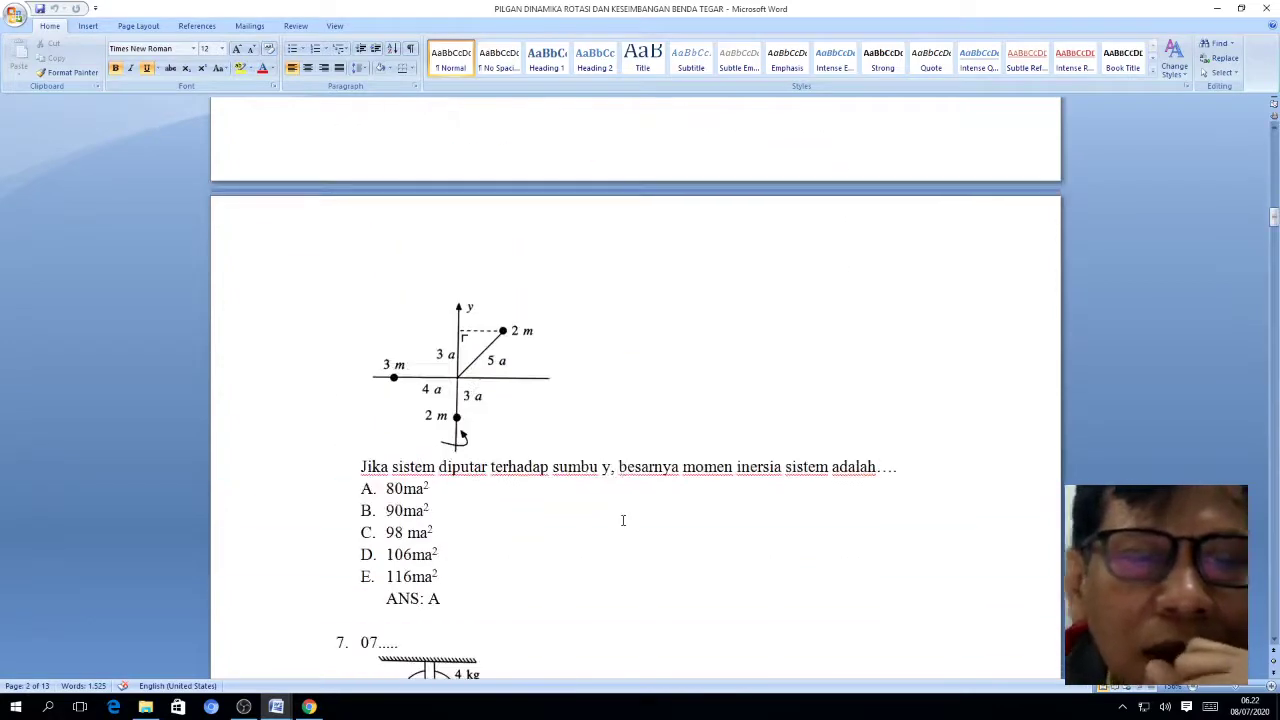
{"action": "scroll", "coordinate": [622, 521], "scroll_direction": "down", "scroll_amount": 20}
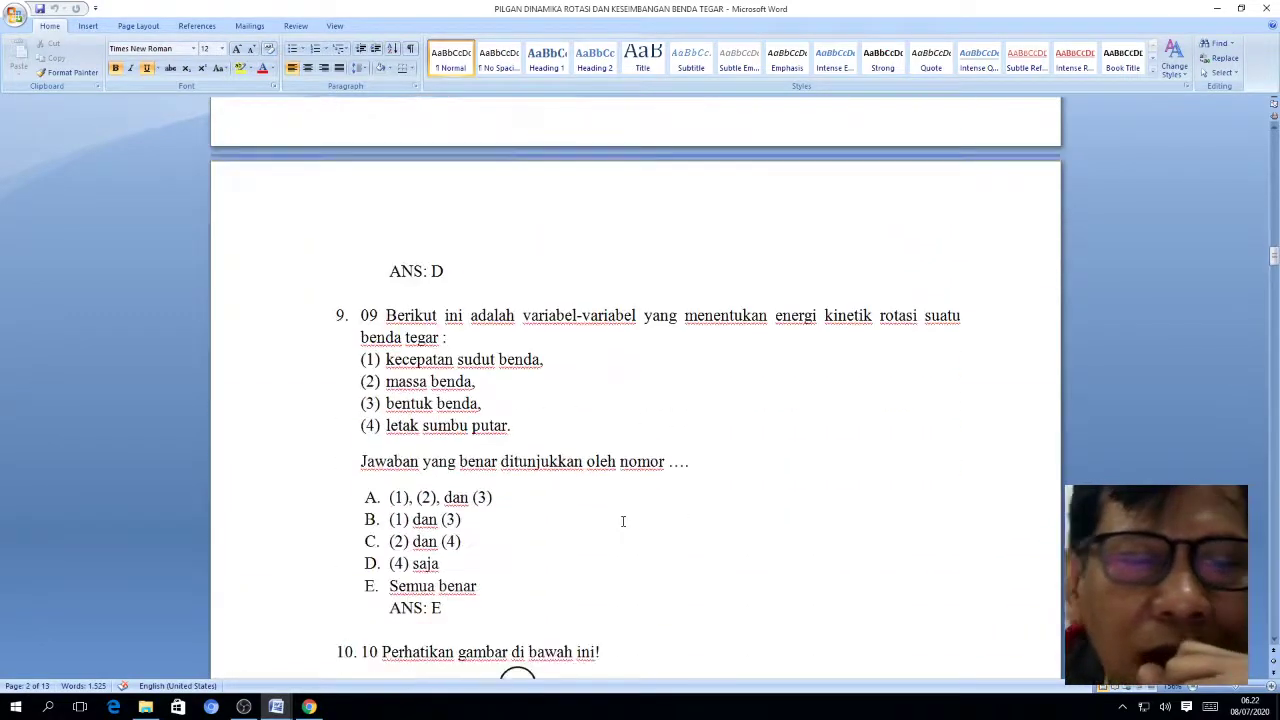
{"action": "scroll", "coordinate": [622, 521], "scroll_direction": "down", "scroll_amount": 20}
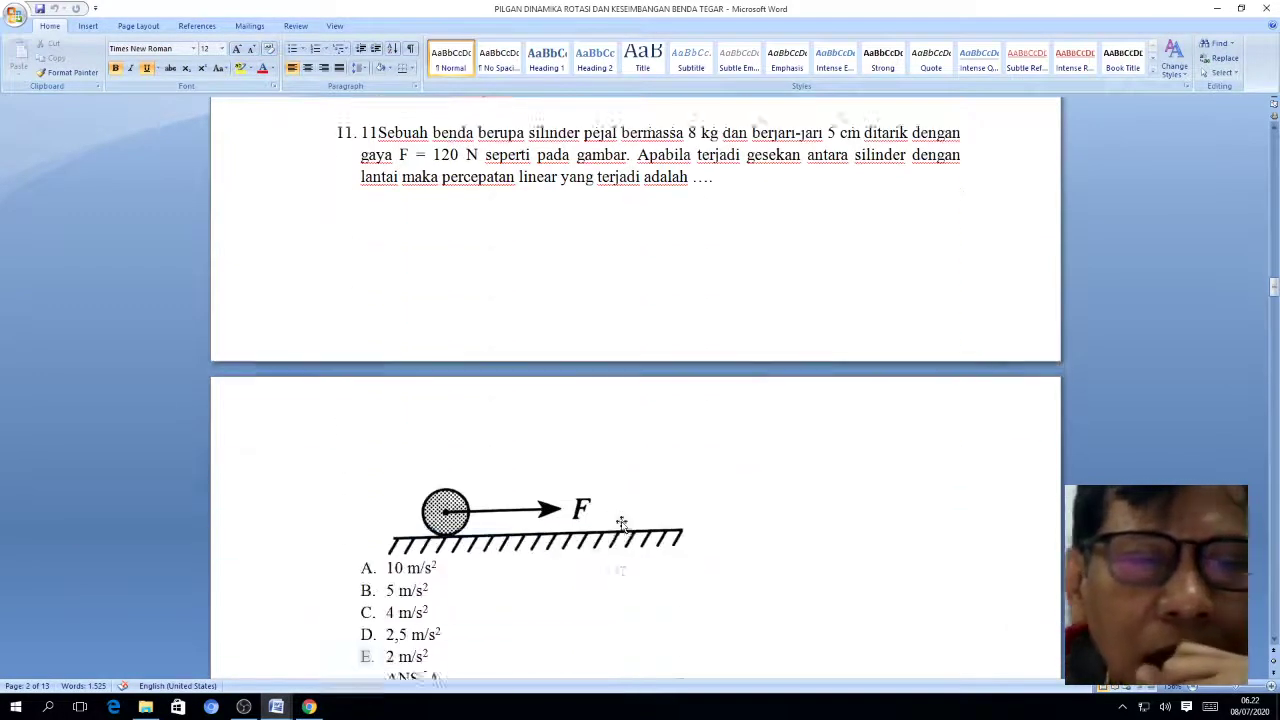
{"action": "scroll", "coordinate": [622, 521], "scroll_direction": "down", "scroll_amount": 10}
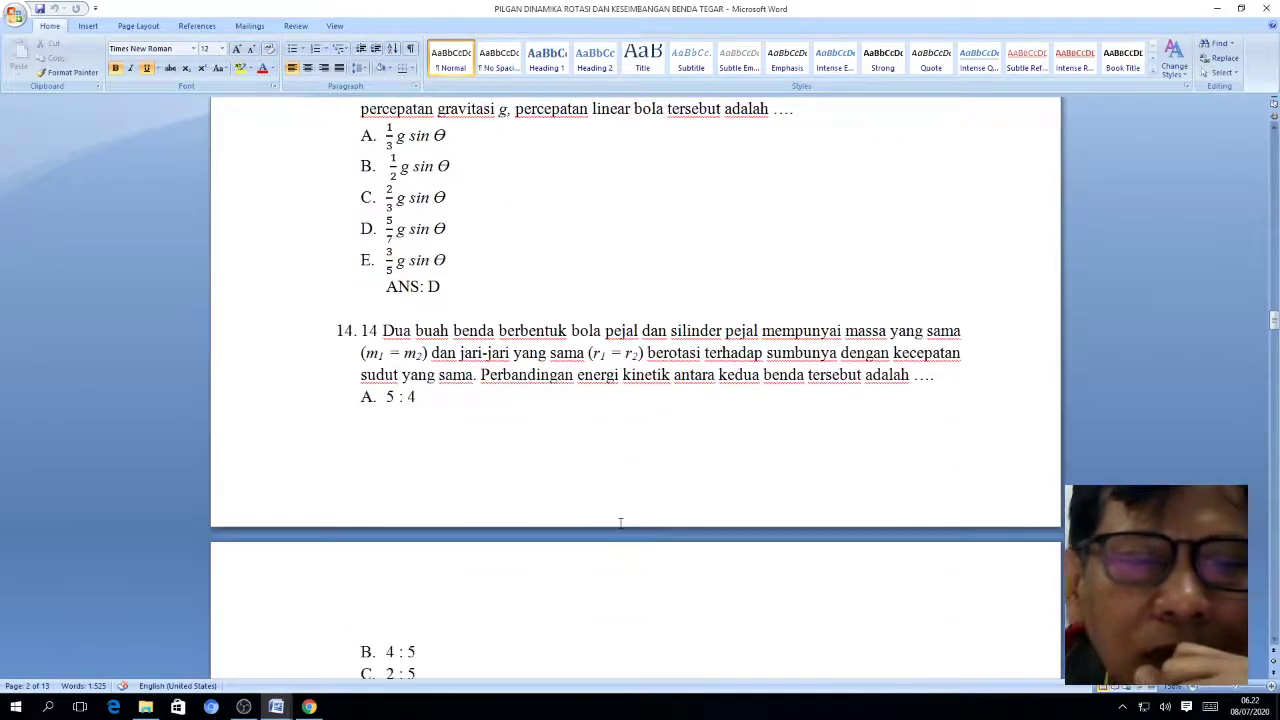
{"action": "scroll", "coordinate": [620, 522], "scroll_direction": "down", "scroll_amount": 15}
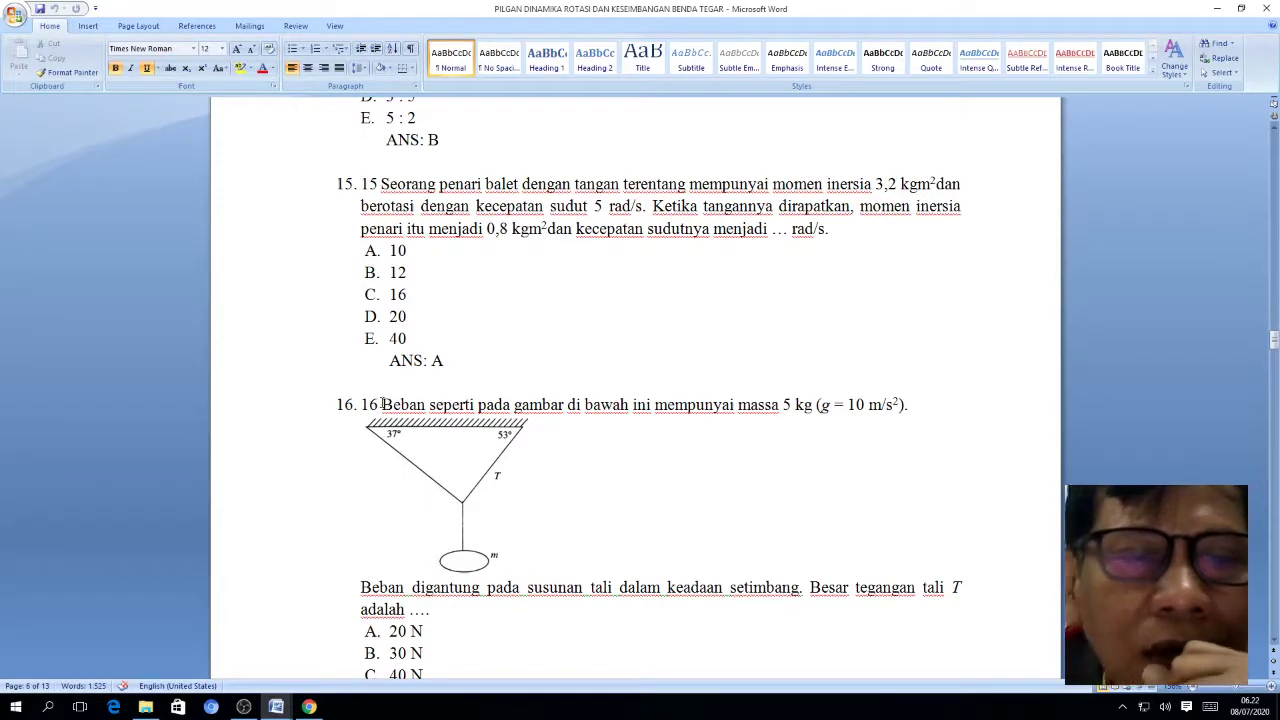
Copy question 16's opening sentence in Word and switch back to the Moodle form
{"action": "left_click_drag", "start_coordinate": [382, 404], "coordinate": [908, 406]}
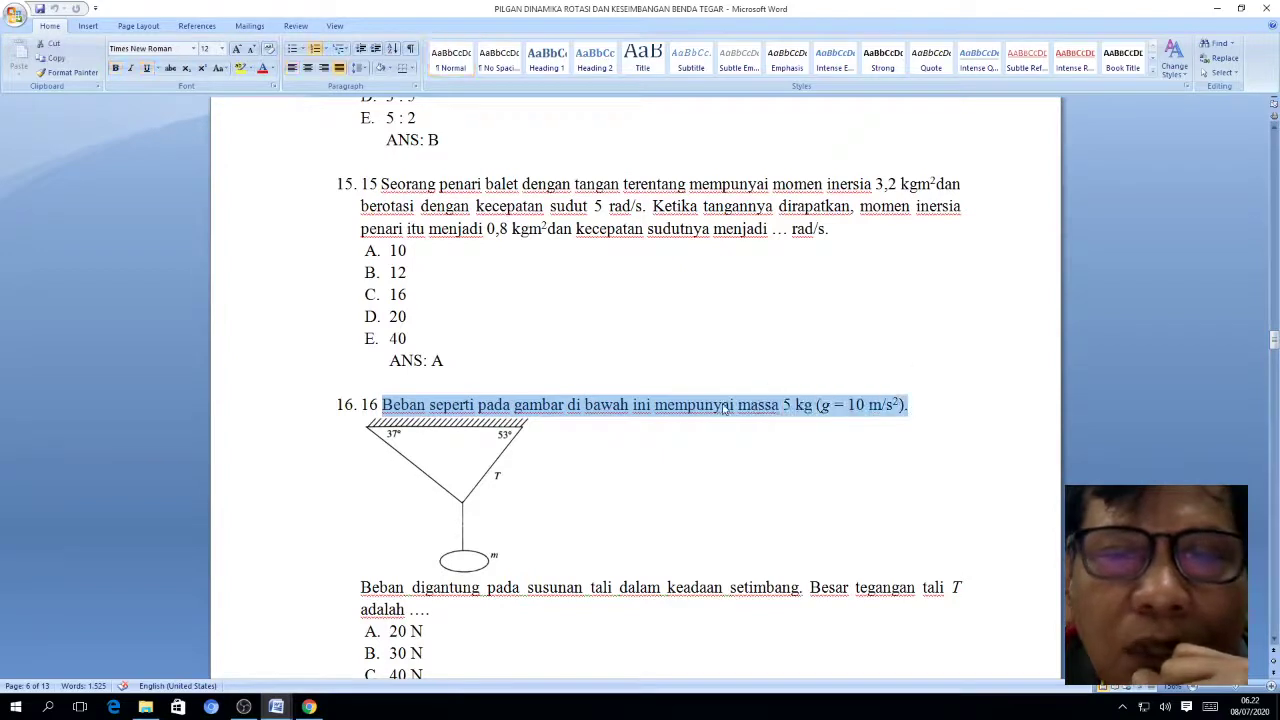
{"action": "right_click", "coordinate": [504, 406]}
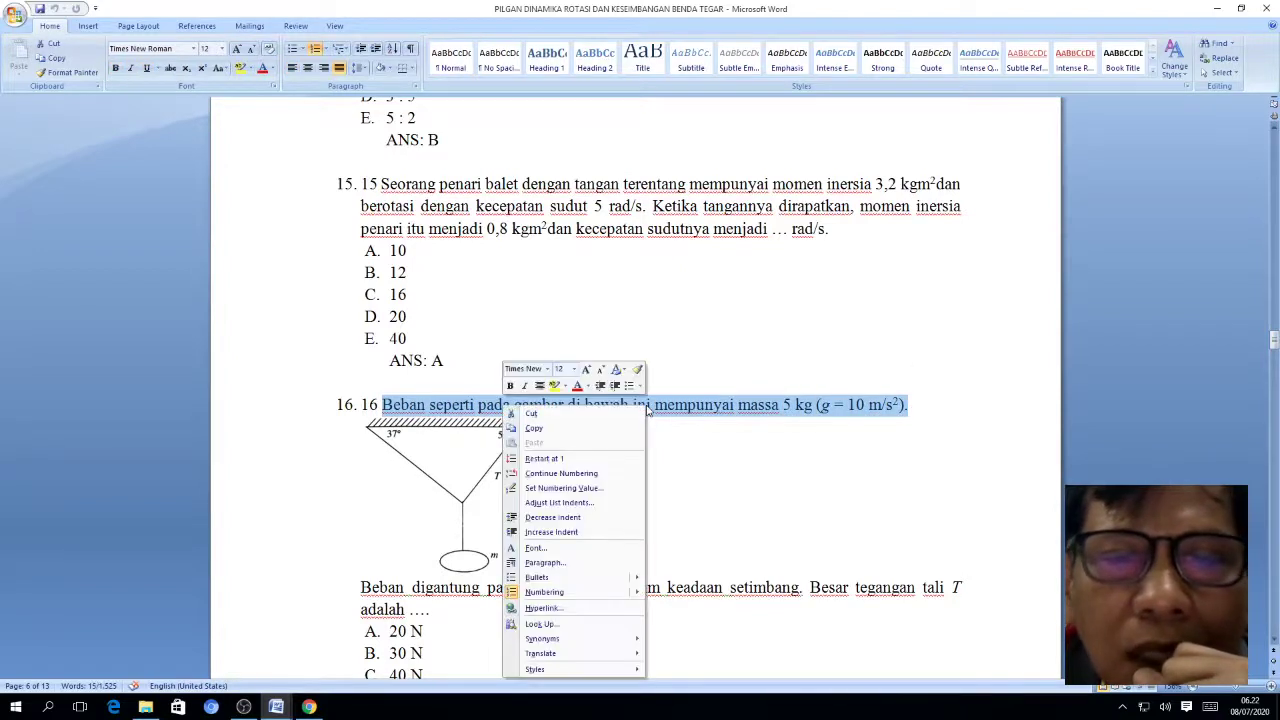
{"action": "left_click", "coordinate": [579, 429]}
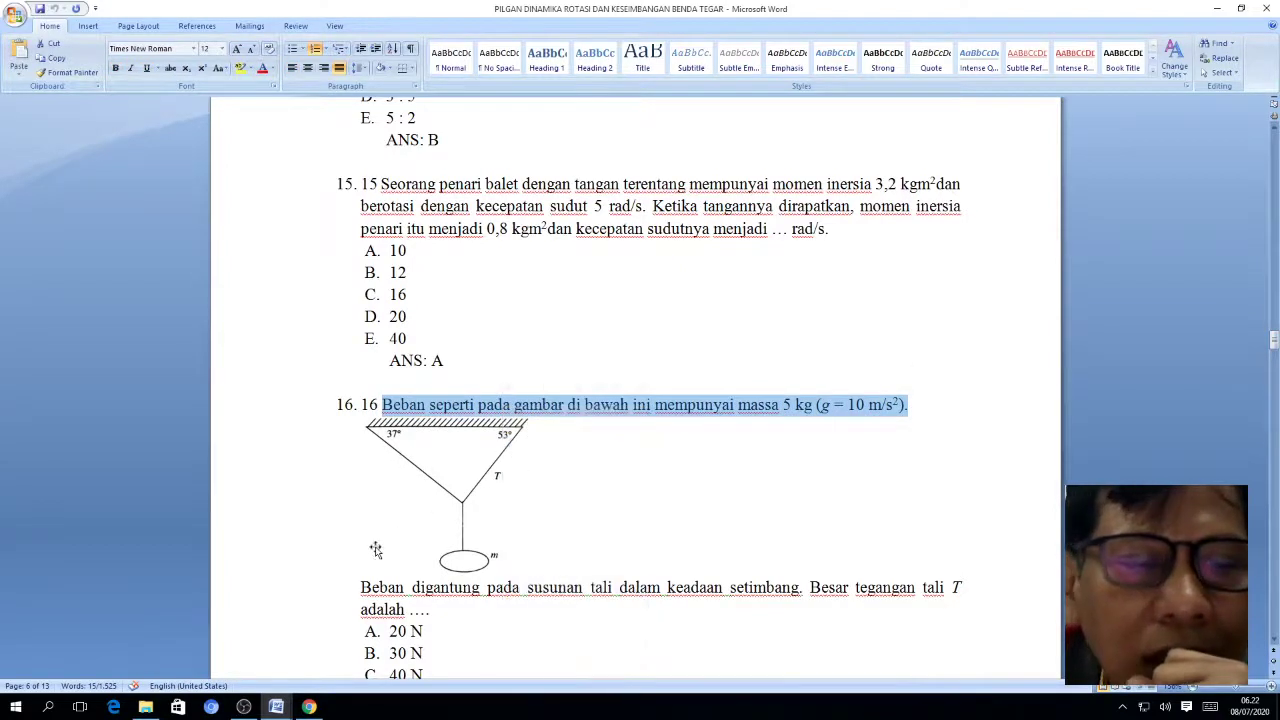
{"action": "left_click", "coordinate": [309, 708]}
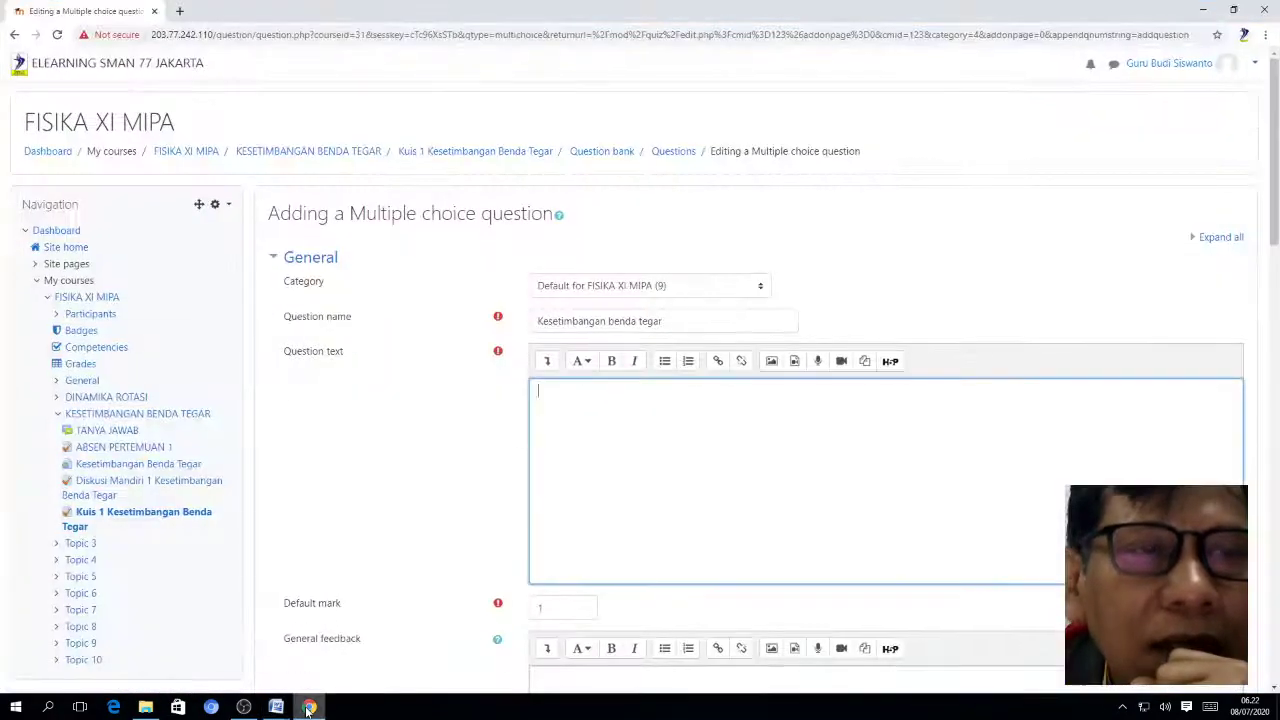
Paste question 16's opening sentence into the Moodle Question text
{"action": "right_click", "coordinate": [546, 393]}
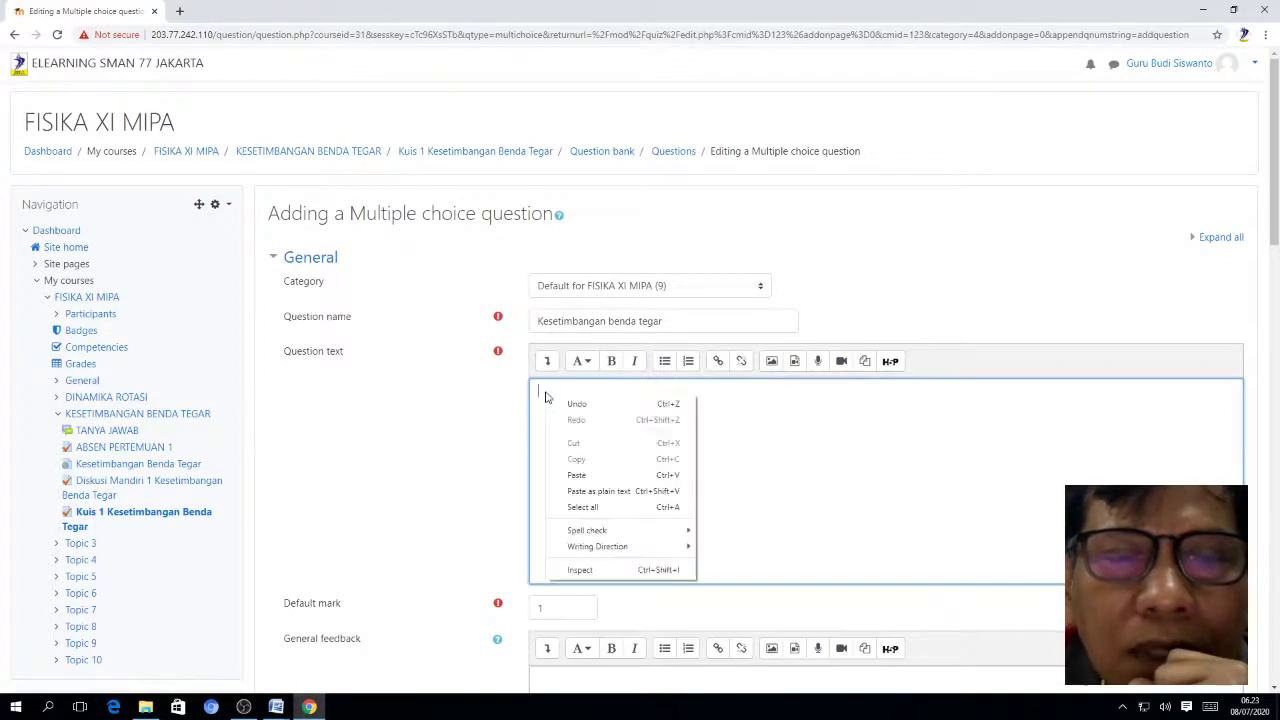
{"action": "left_click", "coordinate": [573, 484]}
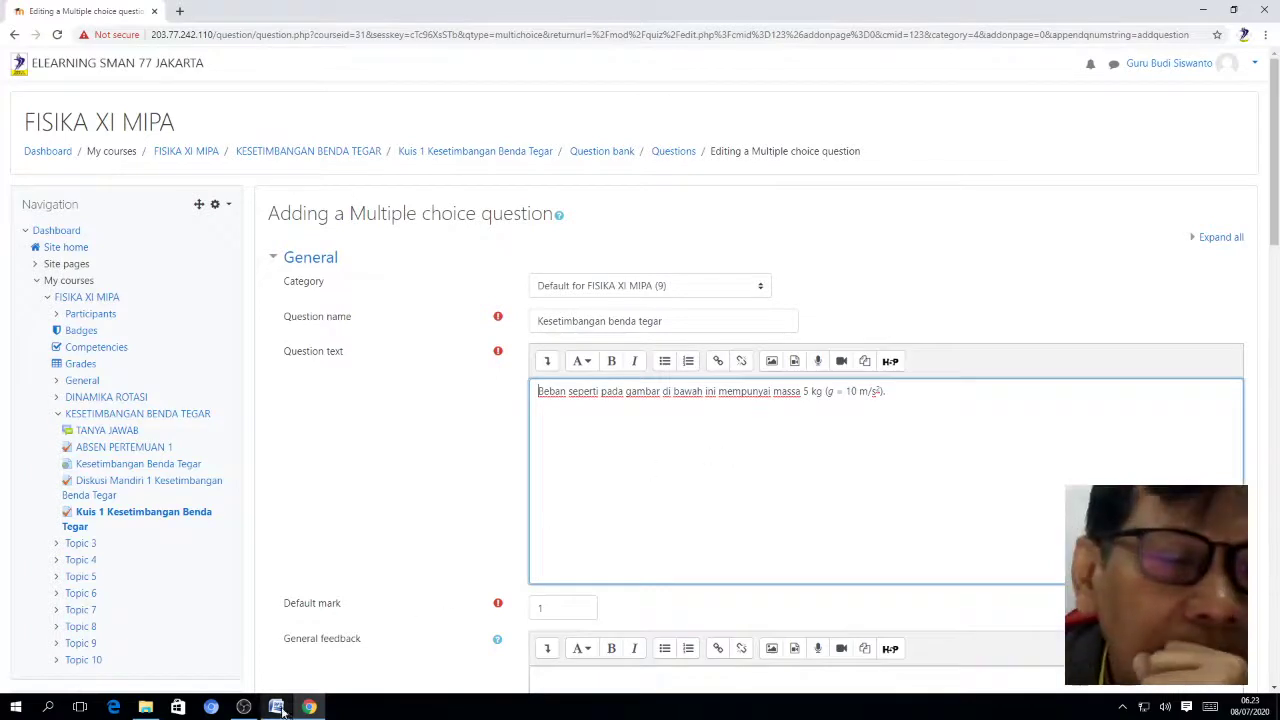
{"action": "mouse_move", "coordinate": [280, 708]}
{"action": "left_click", "coordinate": [303, 672]}
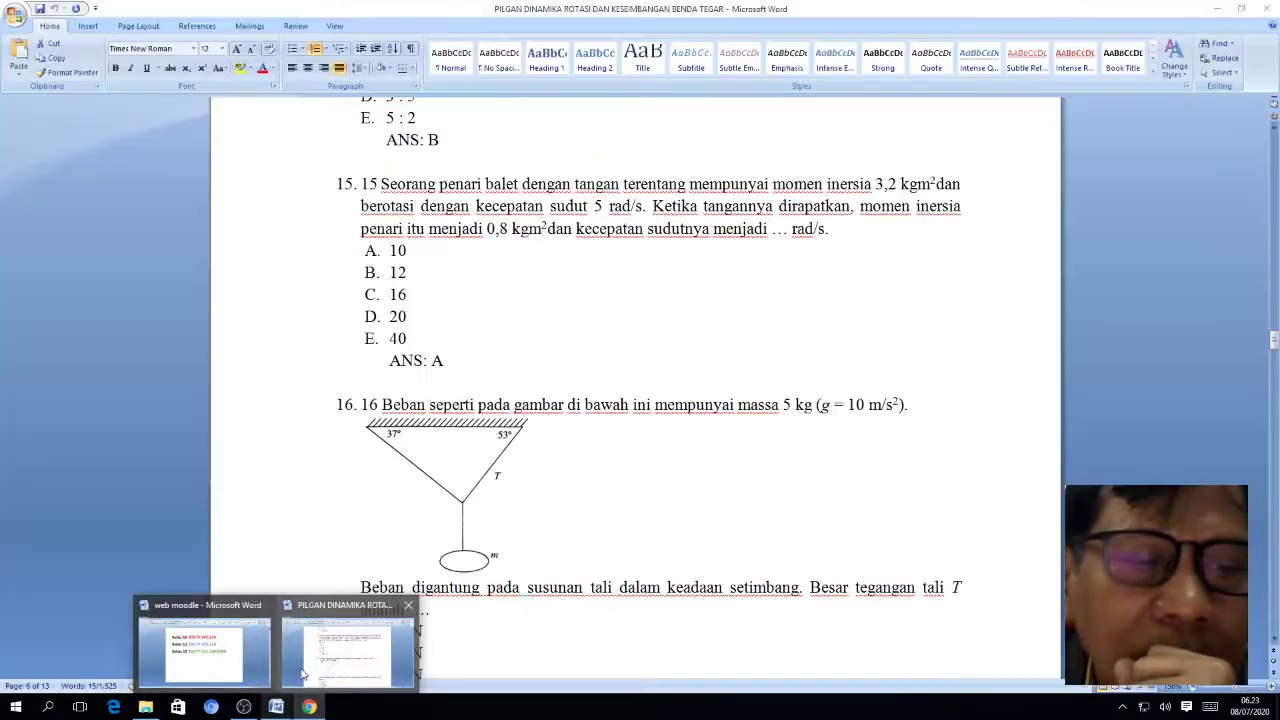
Copy question 16's hanging-load diagram from Word and paste it into the question text
{"action": "left_click", "coordinate": [450, 474]}
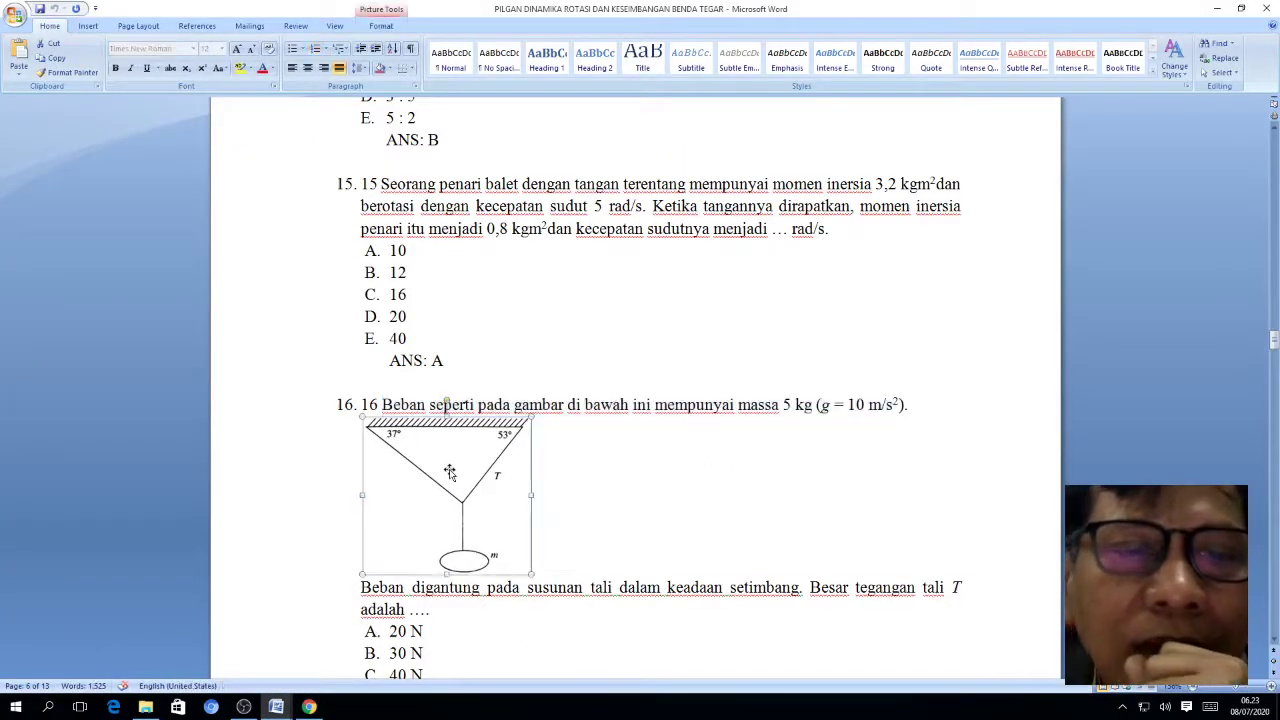
{"action": "right_click", "coordinate": [450, 474]}
{"action": "left_click", "coordinate": [422, 493]}
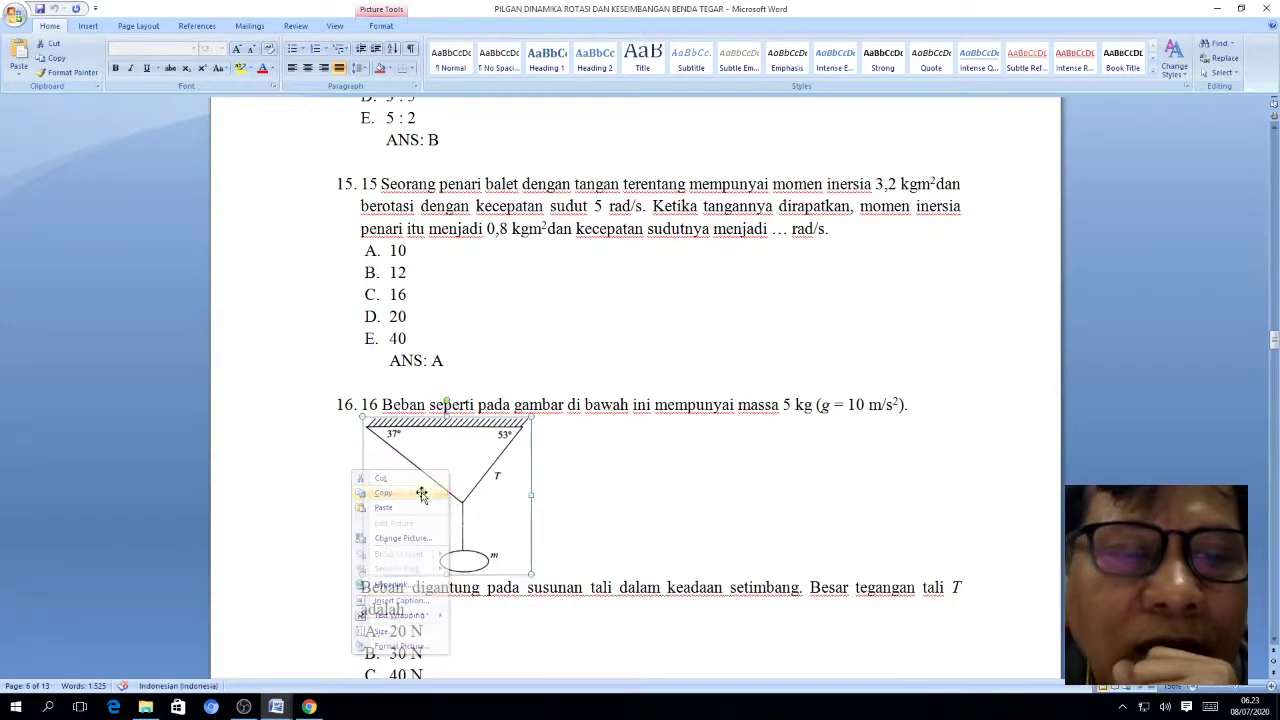
{"action": "mouse_move", "coordinate": [310, 707]}
{"action": "left_click", "coordinate": [310, 660]}
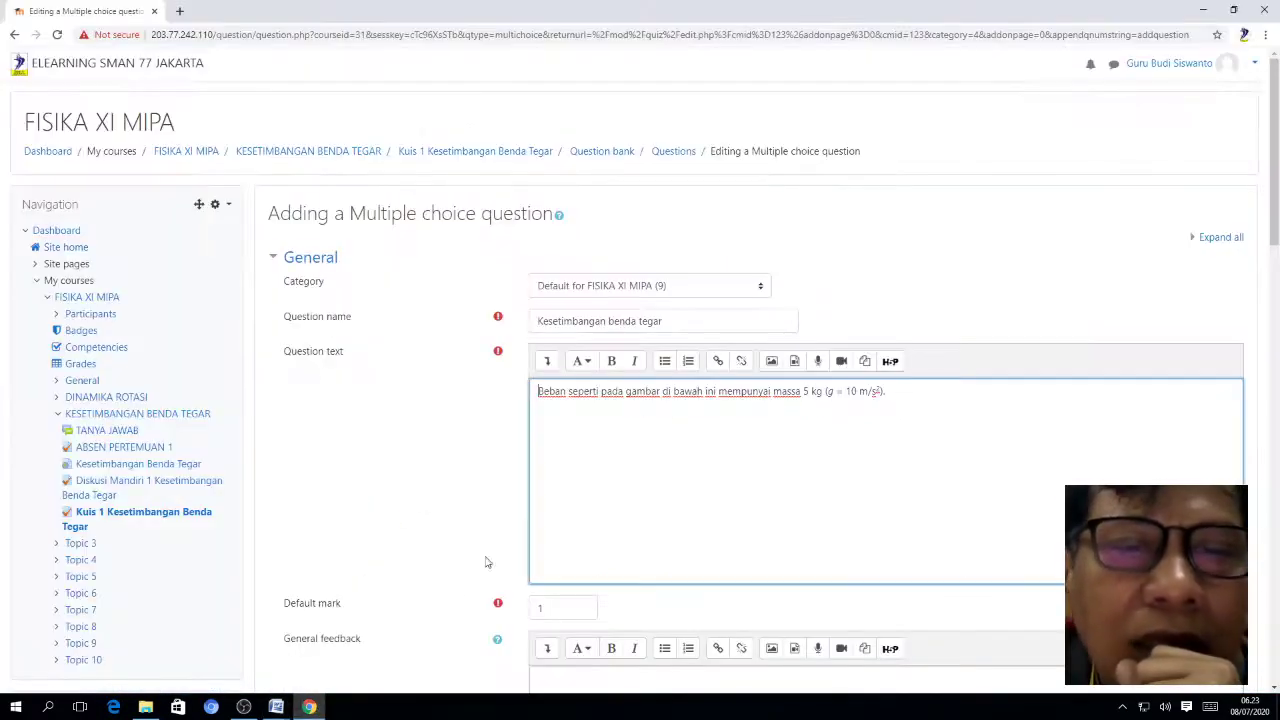
{"action": "right_click", "coordinate": [621, 445]}
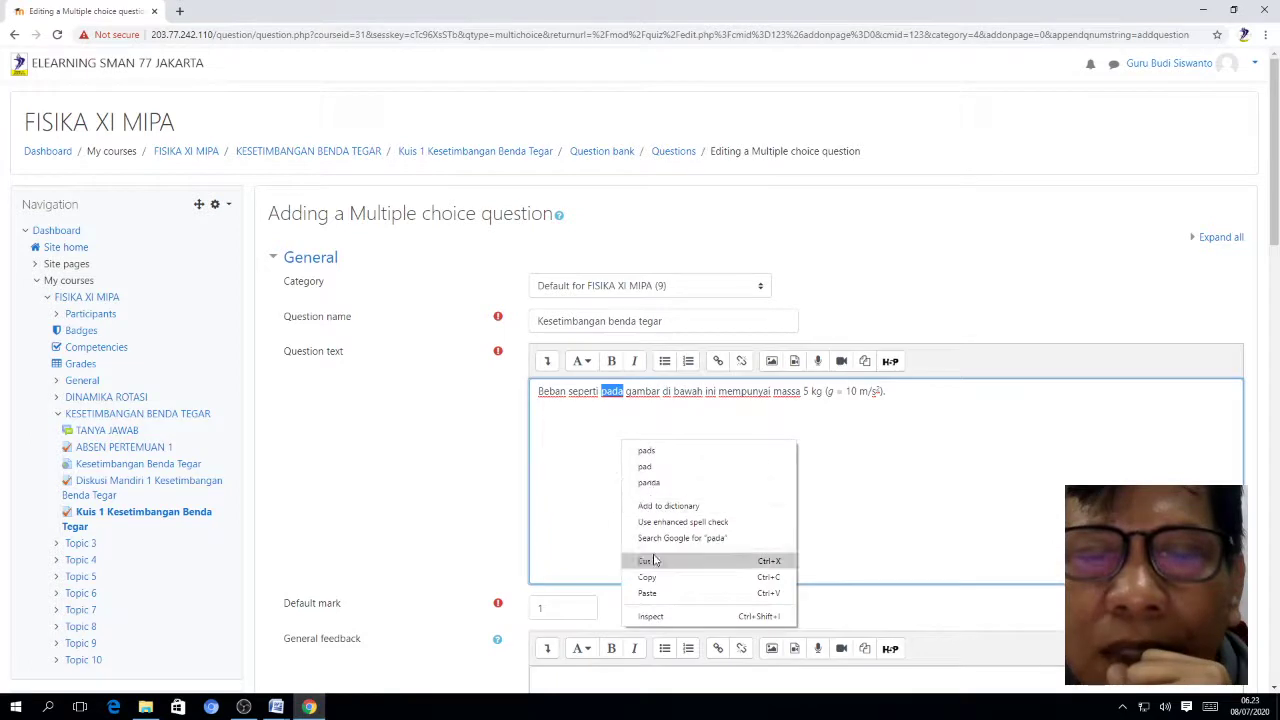
{"action": "left_click", "coordinate": [690, 597]}
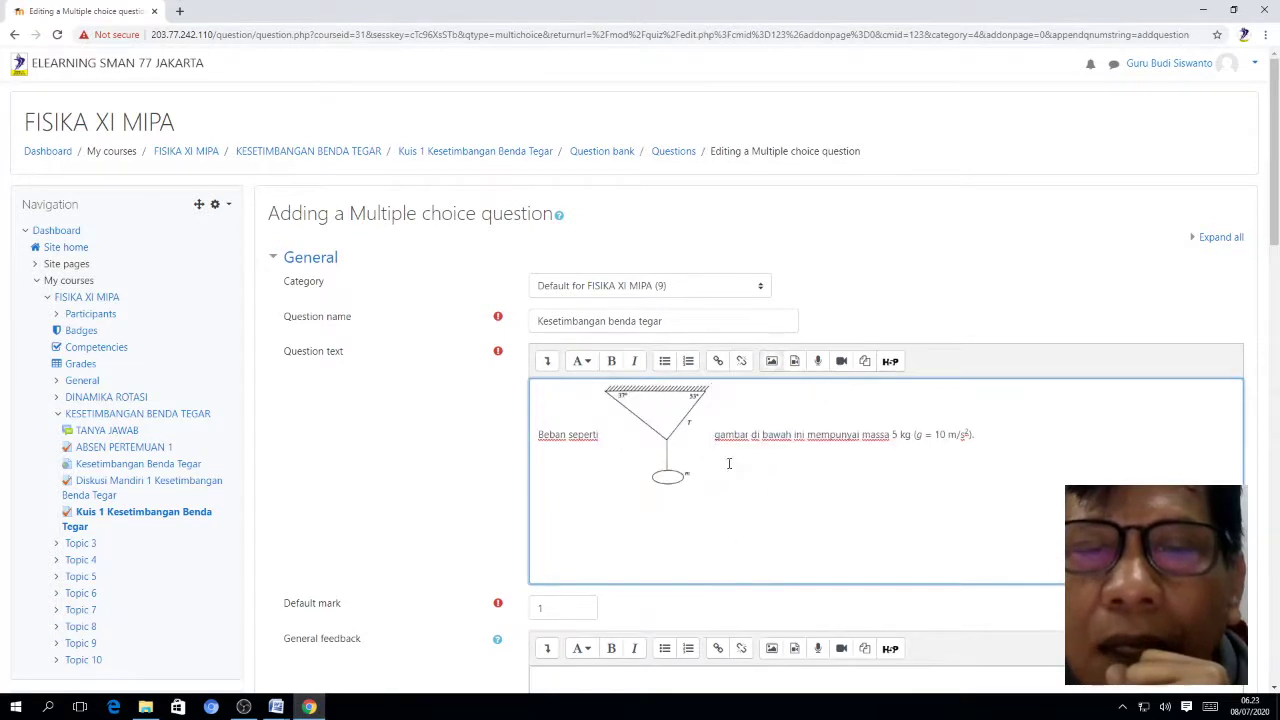
Try dragging the diagram out of the sentence, then add blank lines above the sentence
{"action": "left_click_drag", "start_coordinate": [678, 416], "coordinate": [843, 494]}
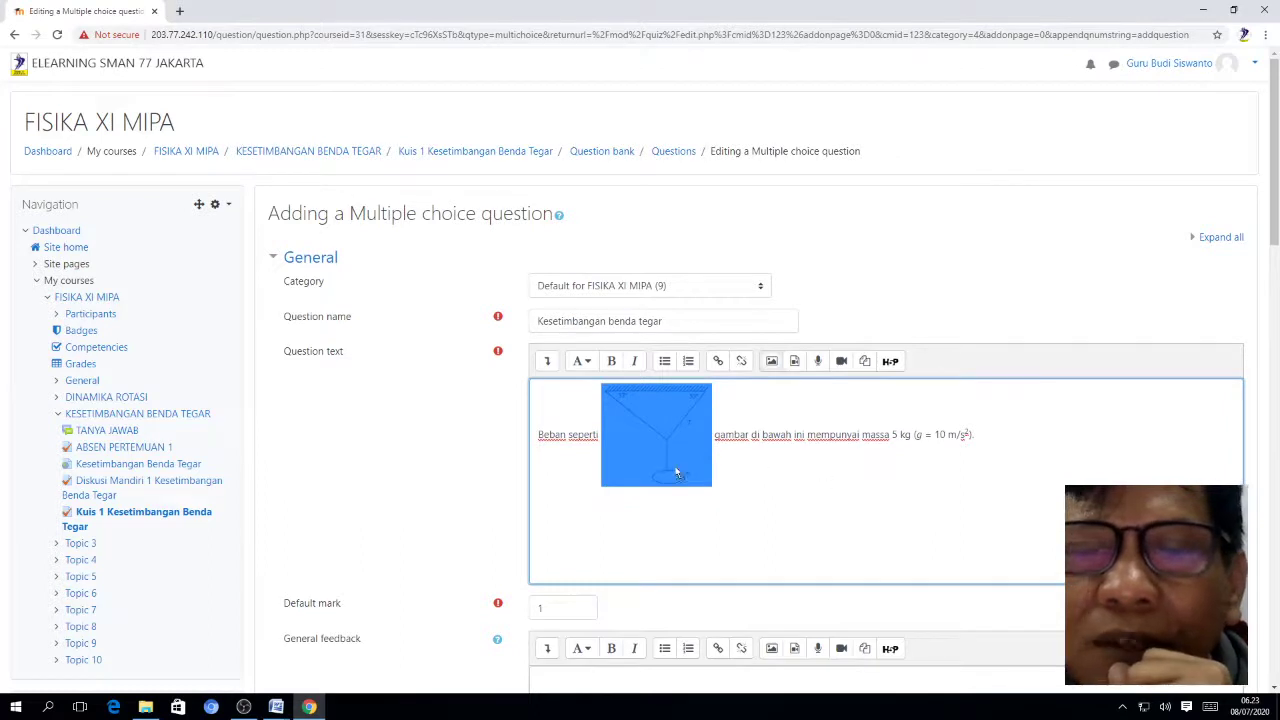
{"action": "left_click_drag", "start_coordinate": [675, 466], "coordinate": [1100, 483]}
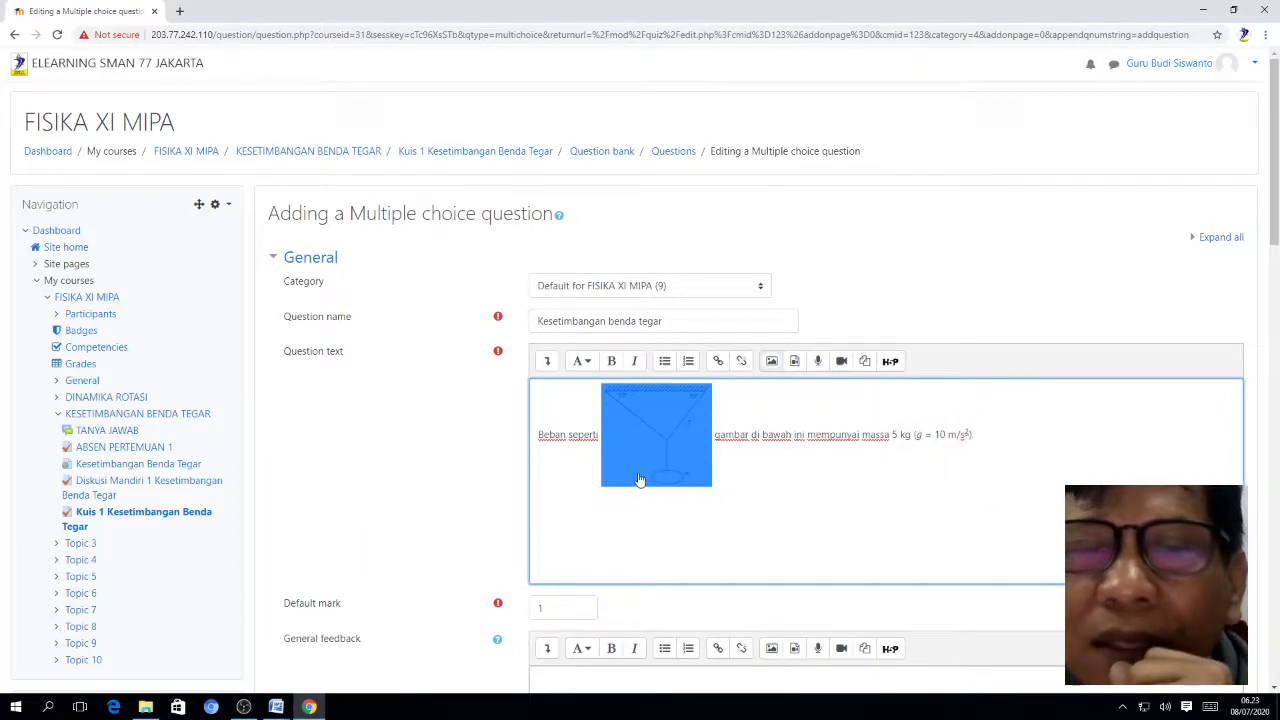
{"action": "left_click_drag", "start_coordinate": [674, 471], "coordinate": [690, 565]}
{"action": "left_click", "coordinate": [826, 480]}
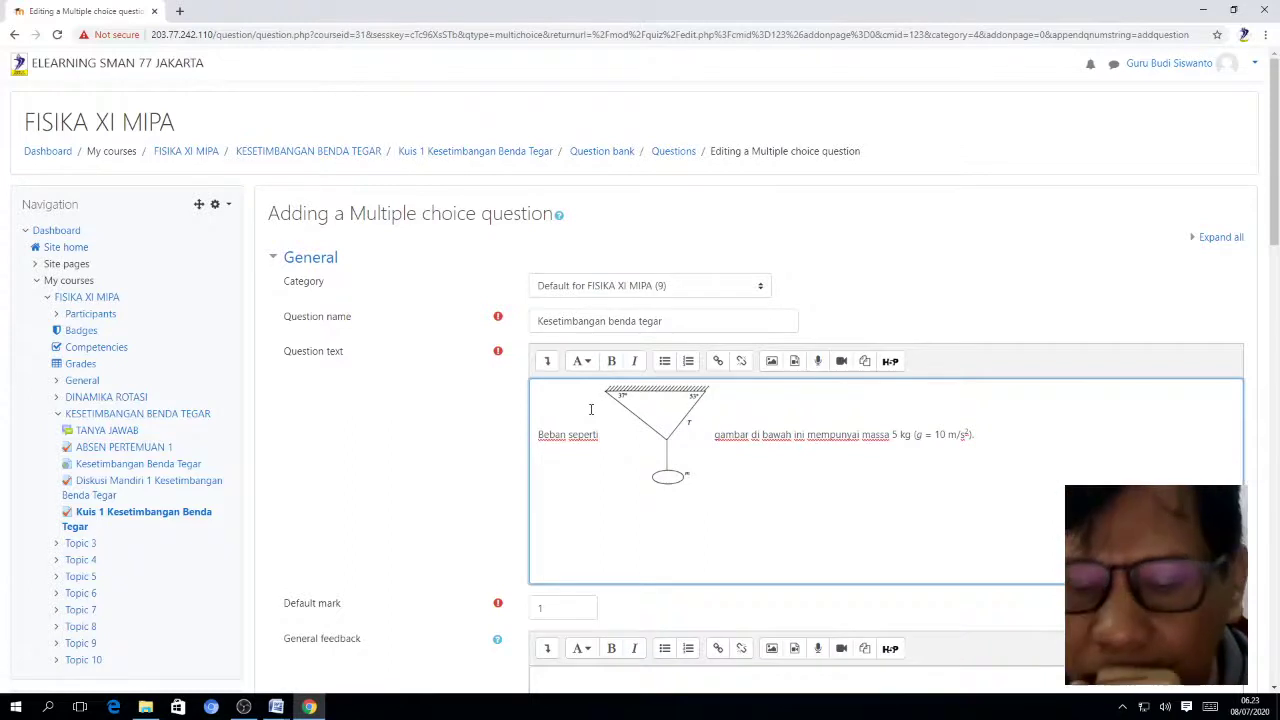
{"action": "key", "text": "Return"}
{"action": "key", "text": "Return"}
{"action": "key", "text": "Return"}
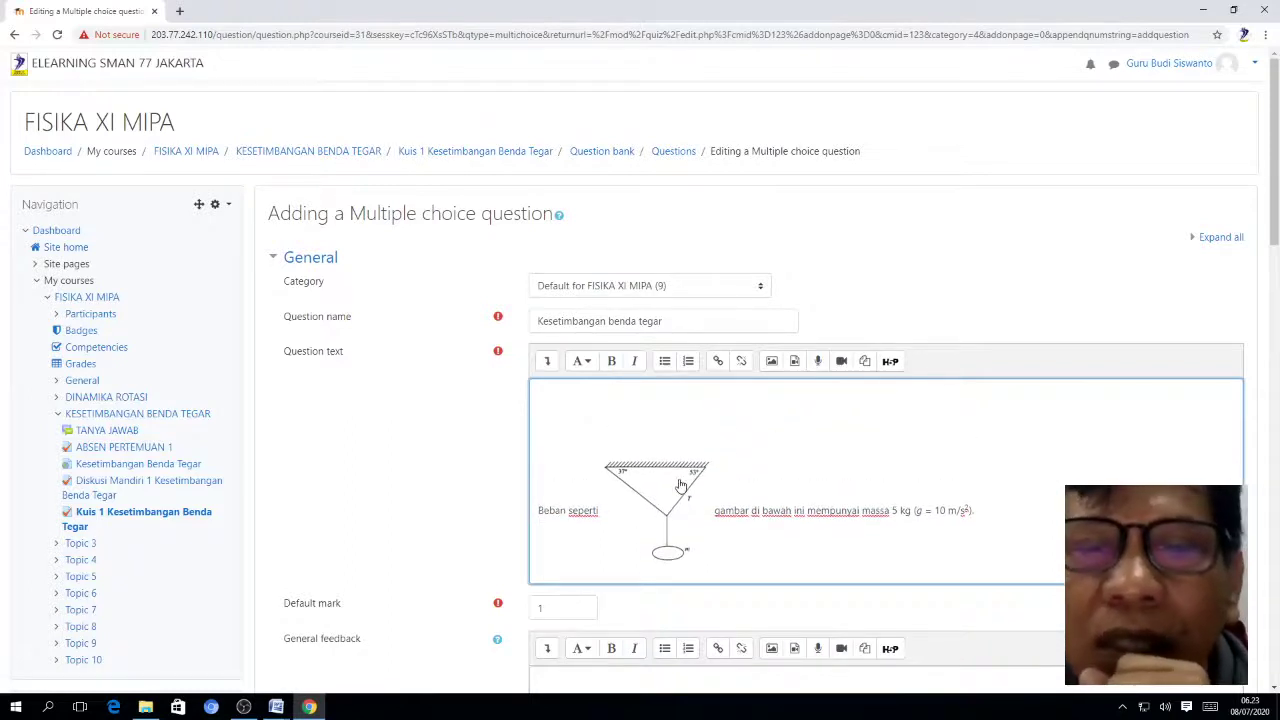
Remove the inline diagram and blank lines, and retype the missing 'B' in the sentence
{"action": "left_click_drag", "start_coordinate": [680, 485], "coordinate": [749, 454]}
{"action": "left_click", "coordinate": [640, 492]}
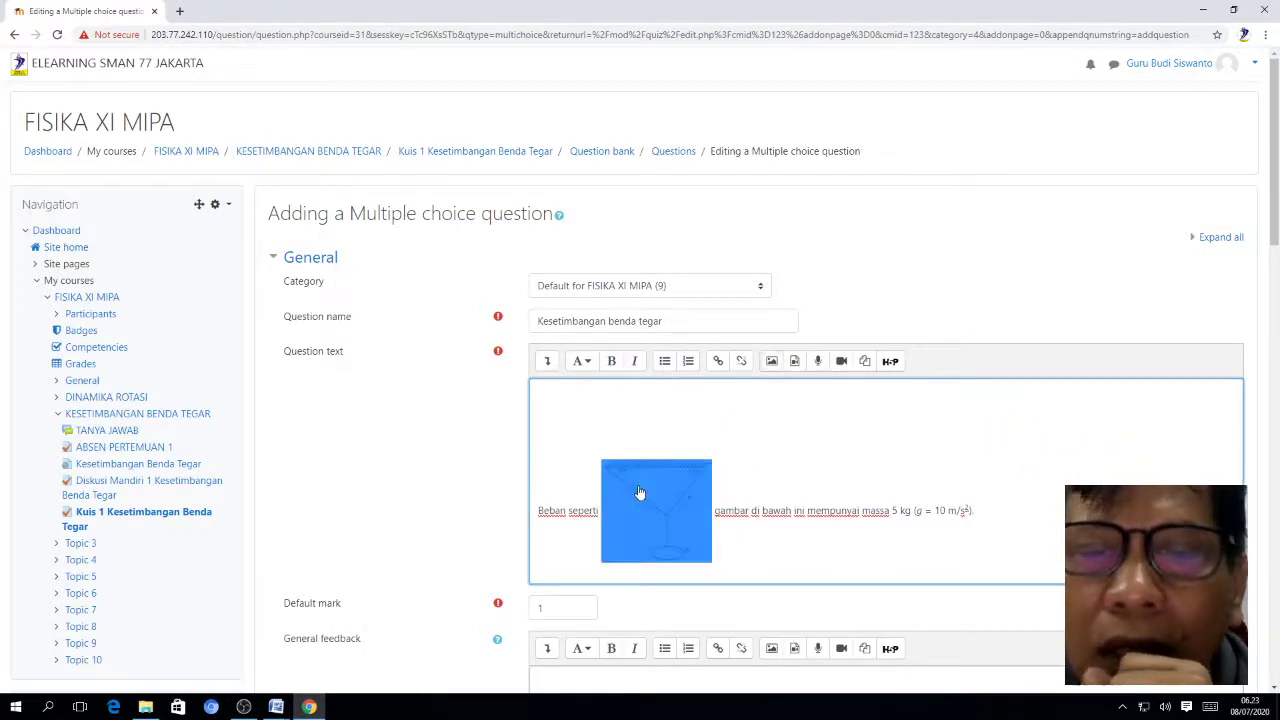
{"action": "key", "text": "Delete"}
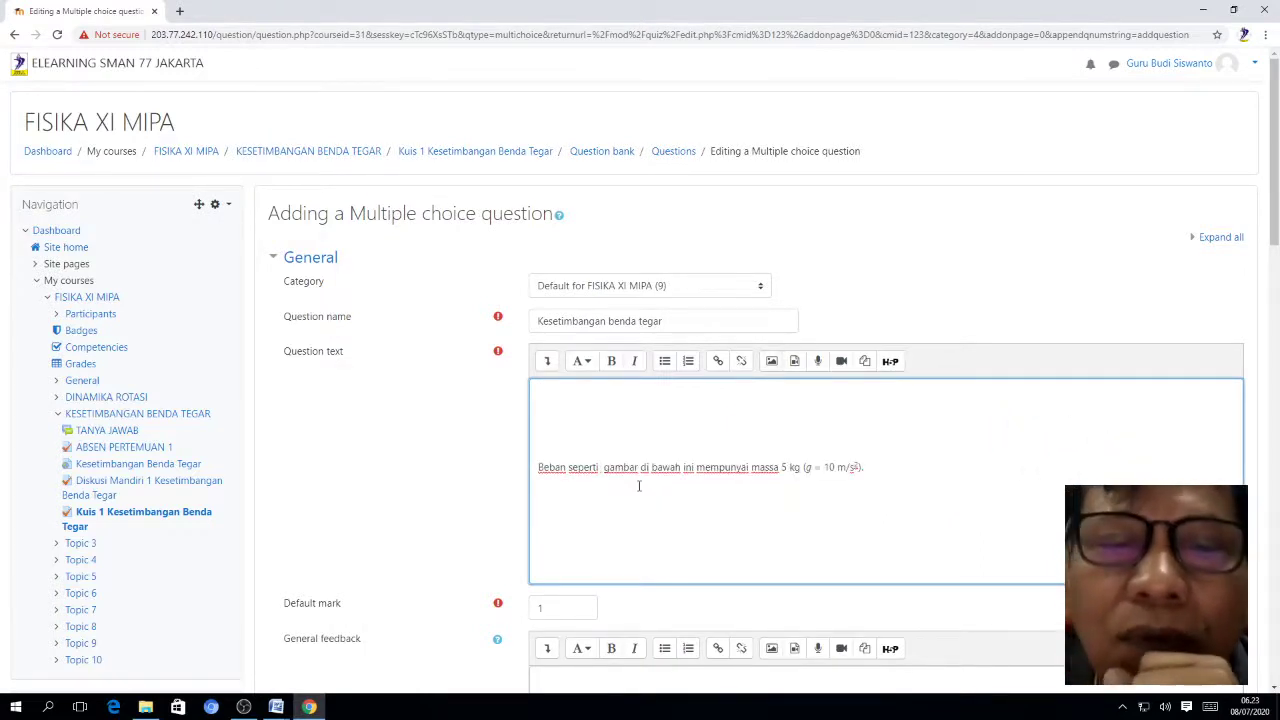
{"action": "left_click", "coordinate": [548, 391]}
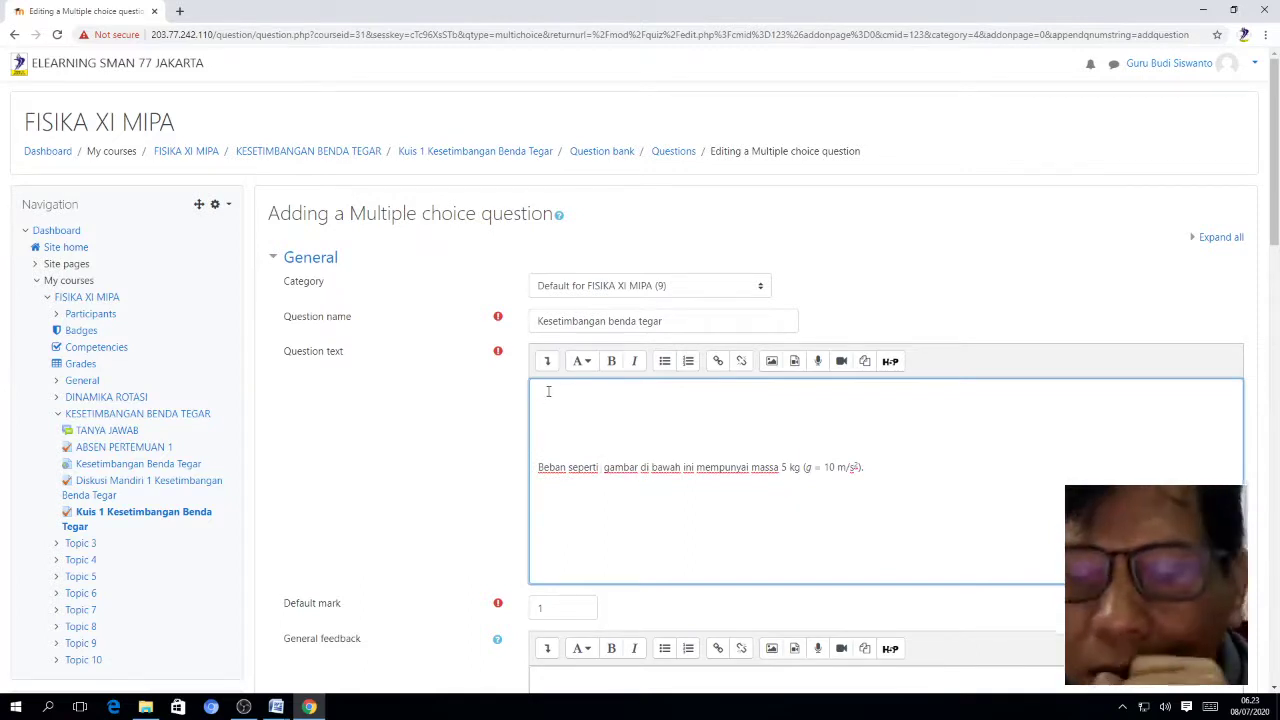
{"action": "key", "text": "Delete"}
{"action": "key", "text": "Delete"}
{"action": "key", "text": "Delete"}
{"action": "key", "text": "Delete"}
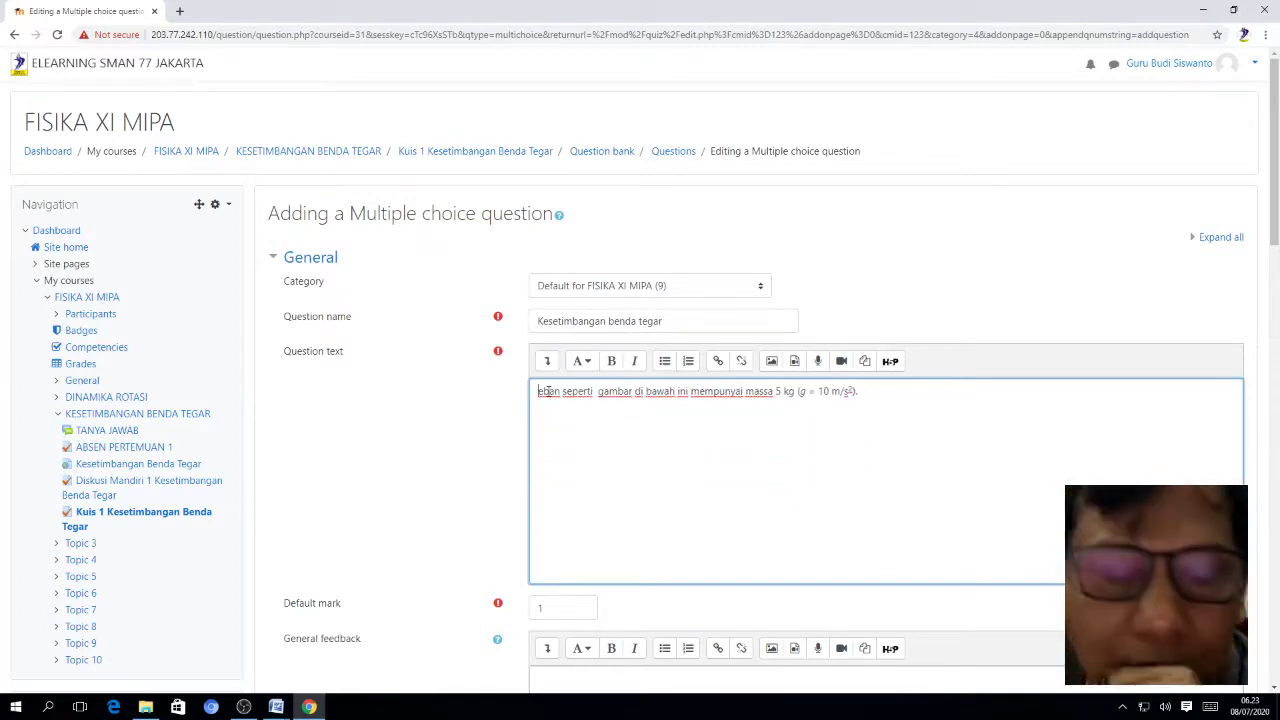
{"action": "type", "text": "B"}
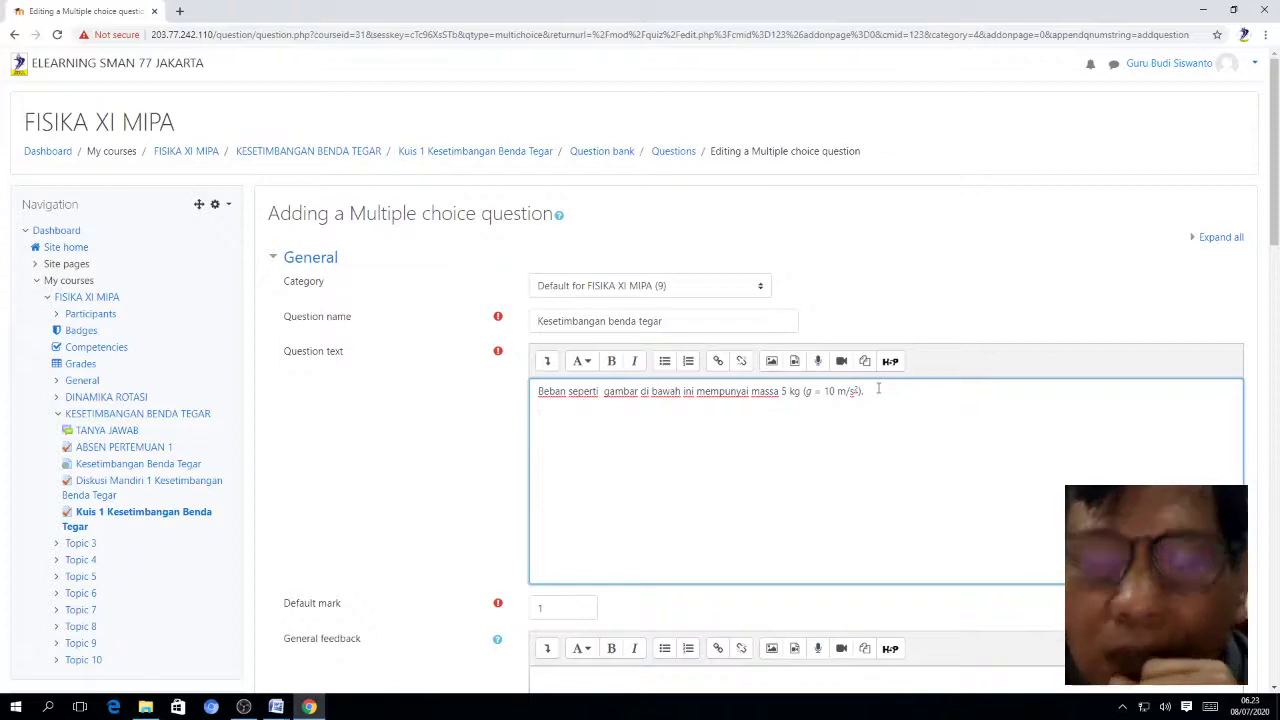
Paste the hanging-load diagram on its own line below the 5 kg sentence
{"action": "right_click", "coordinate": [538, 442]}
{"action": "left_click", "coordinate": [570, 525]}
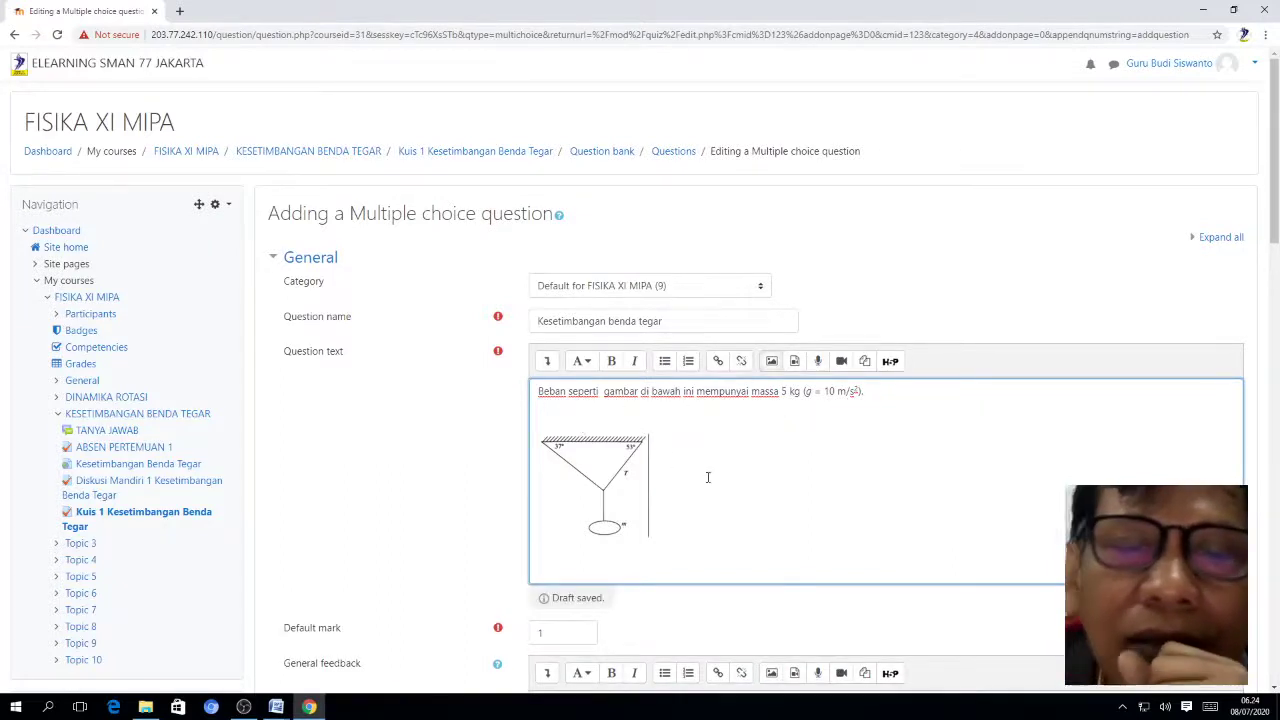
{"action": "scroll", "coordinate": [709, 477], "scroll_direction": "down", "scroll_amount": 5}
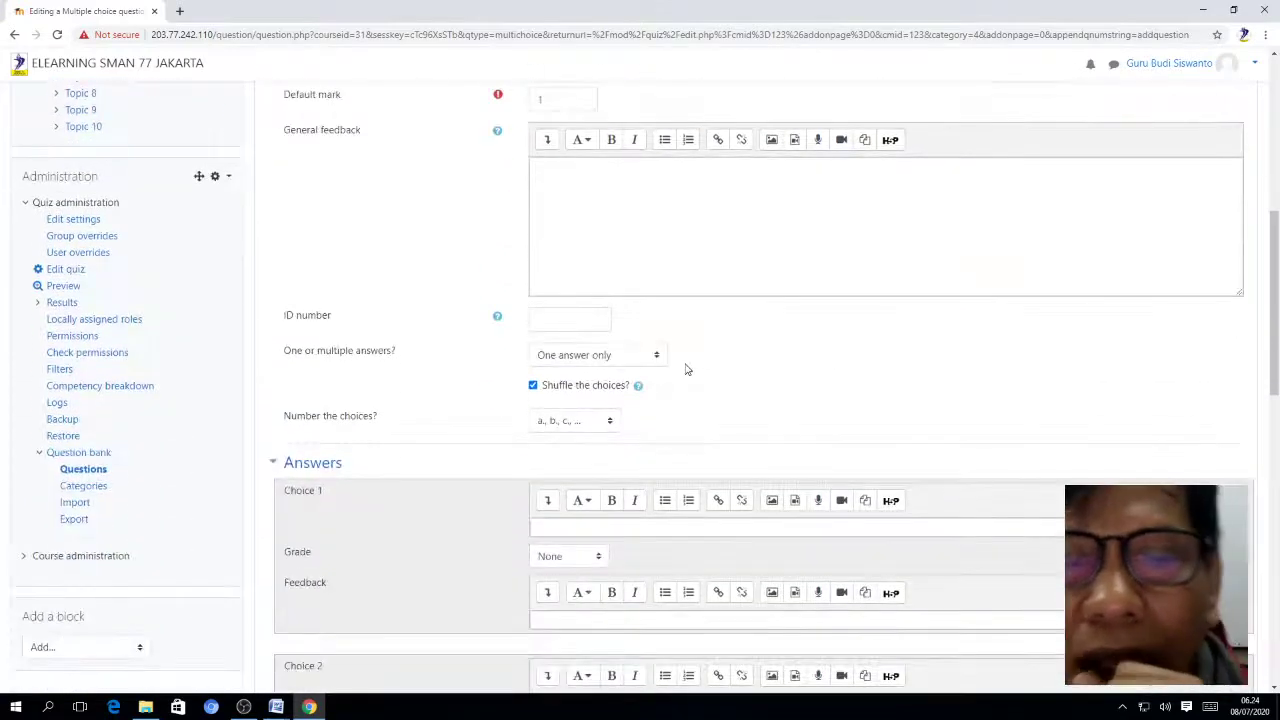
Copy the 'Beban digantung pada susunan tali…' sentence asking for tension T from Word
{"action": "scroll", "coordinate": [686, 368], "scroll_direction": "down", "scroll_amount": 1}
{"action": "scroll", "coordinate": [686, 368], "scroll_direction": "up", "scroll_amount": 1}
{"action": "scroll", "coordinate": [687, 366], "scroll_direction": "down", "scroll_amount": 2}
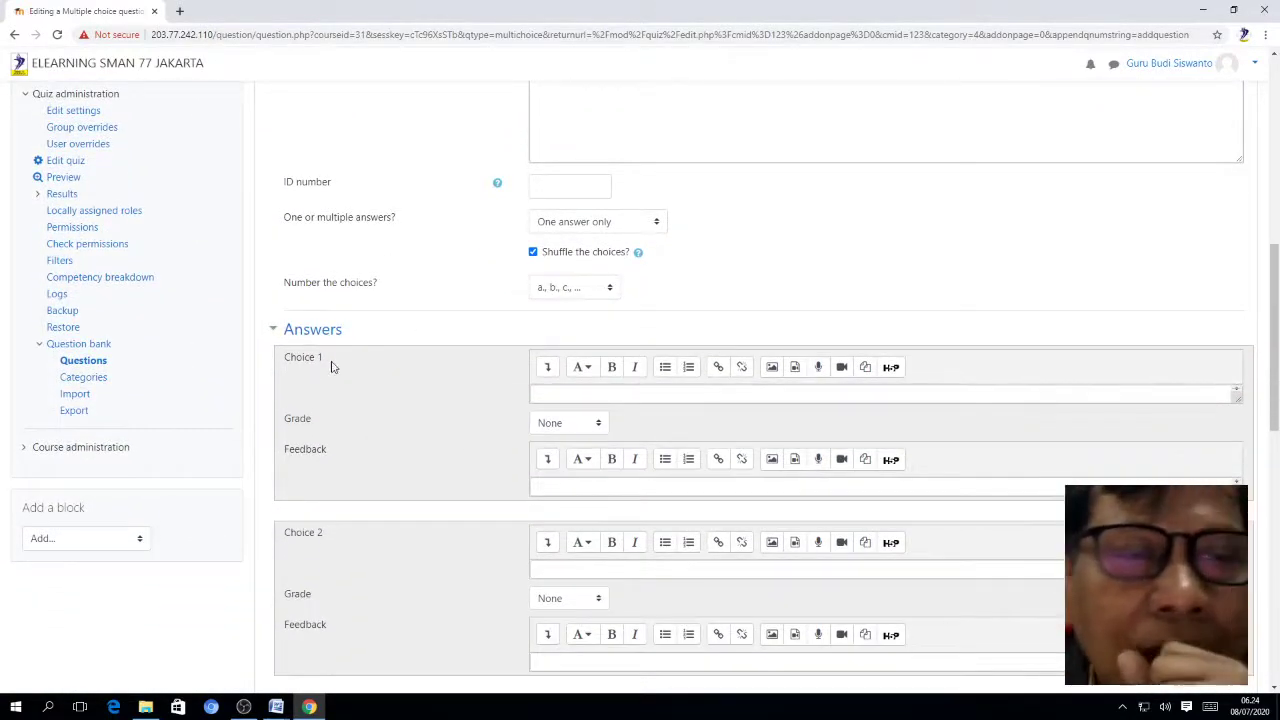
{"action": "left_click", "coordinate": [539, 394]}
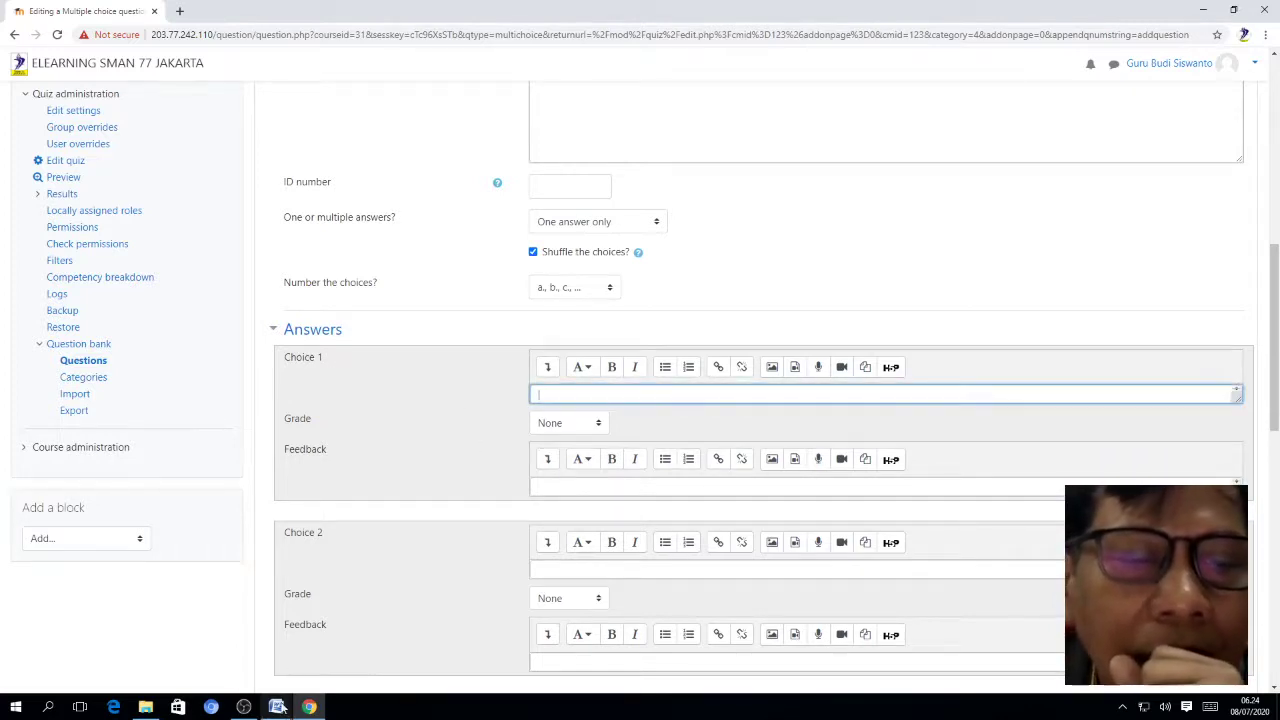
{"action": "mouse_move", "coordinate": [280, 706]}
{"action": "left_click", "coordinate": [368, 608]}
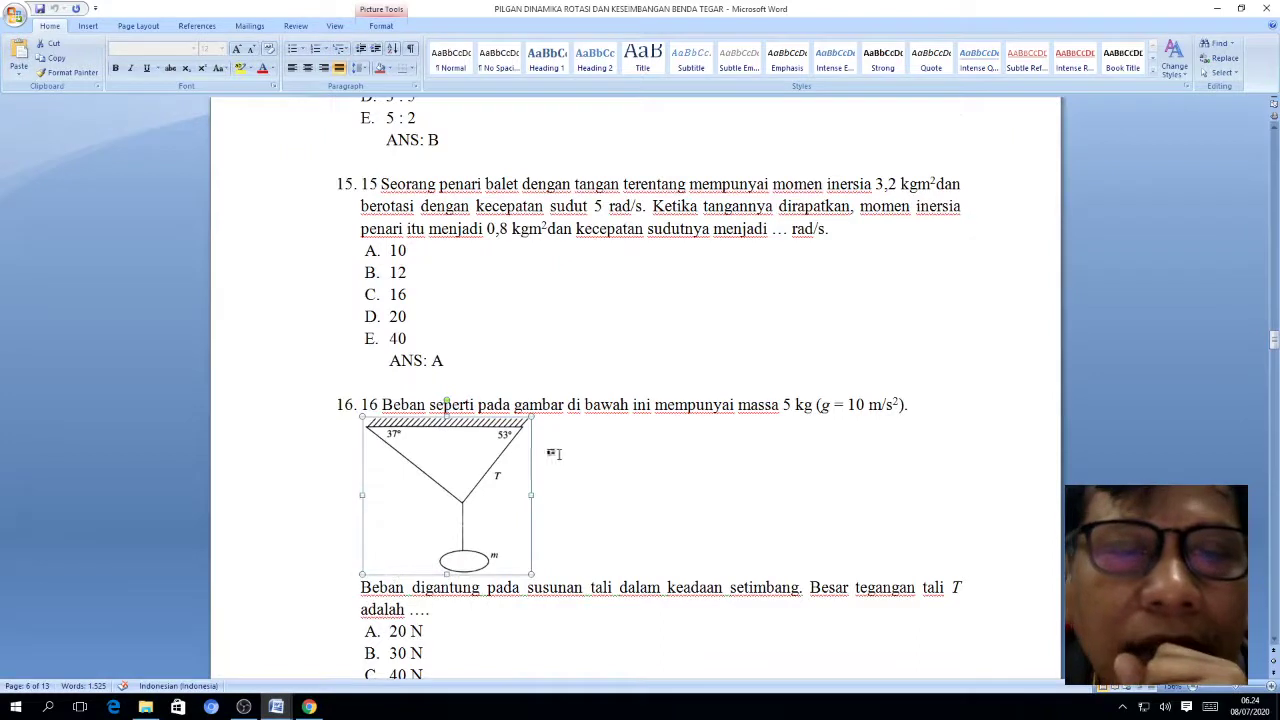
{"action": "scroll", "coordinate": [555, 465], "scroll_direction": "down", "scroll_amount": 3}
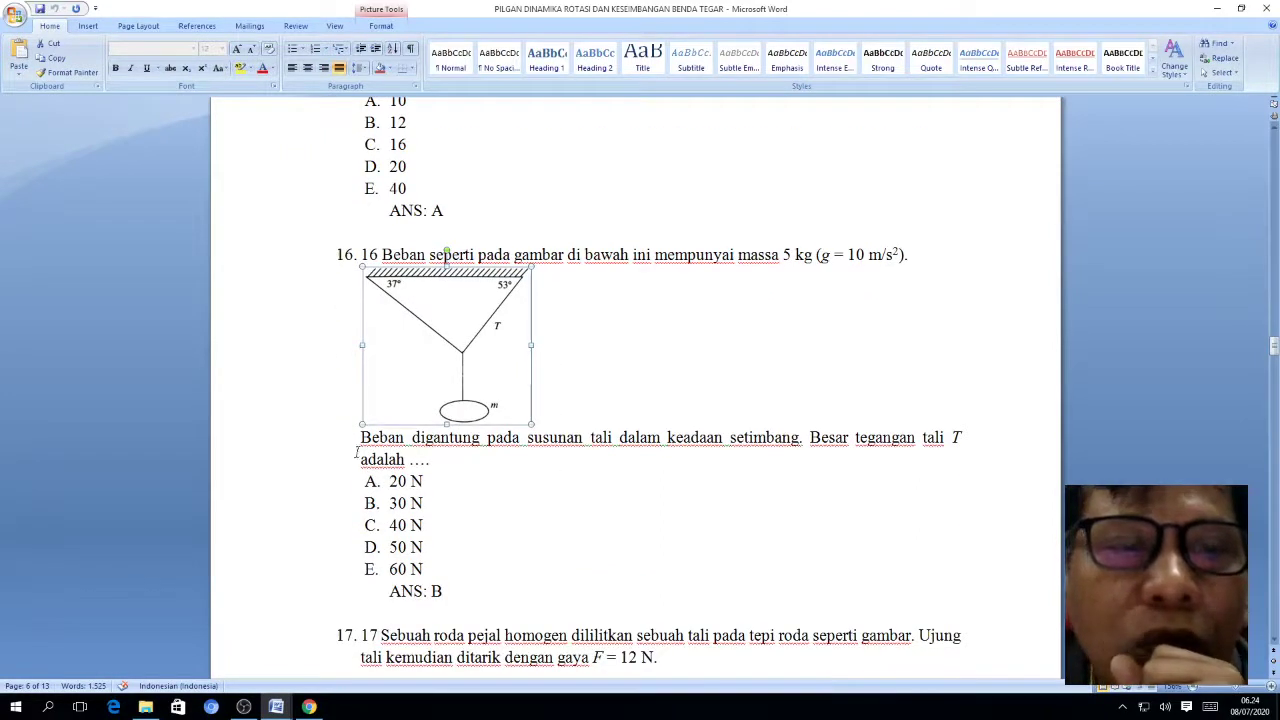
{"action": "left_click_drag", "start_coordinate": [360, 437], "coordinate": [448, 464]}
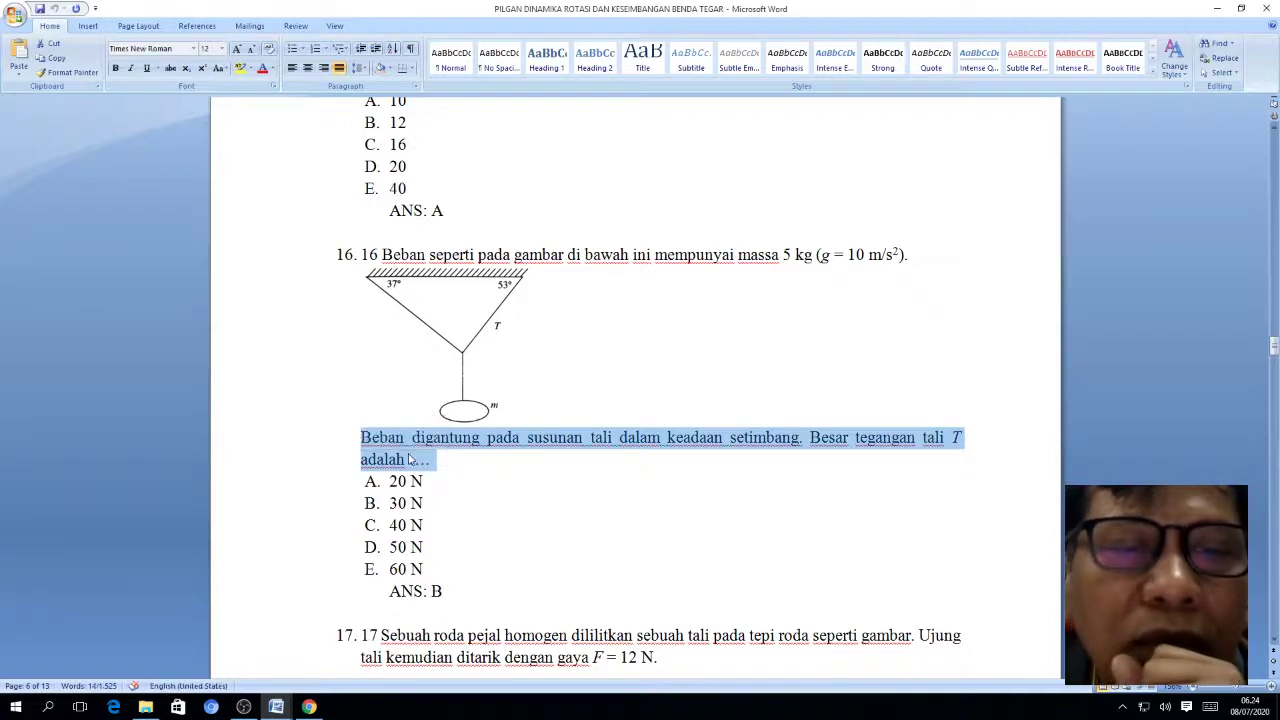
{"action": "right_click", "coordinate": [410, 460]}
{"action": "left_click", "coordinate": [329, 478]}
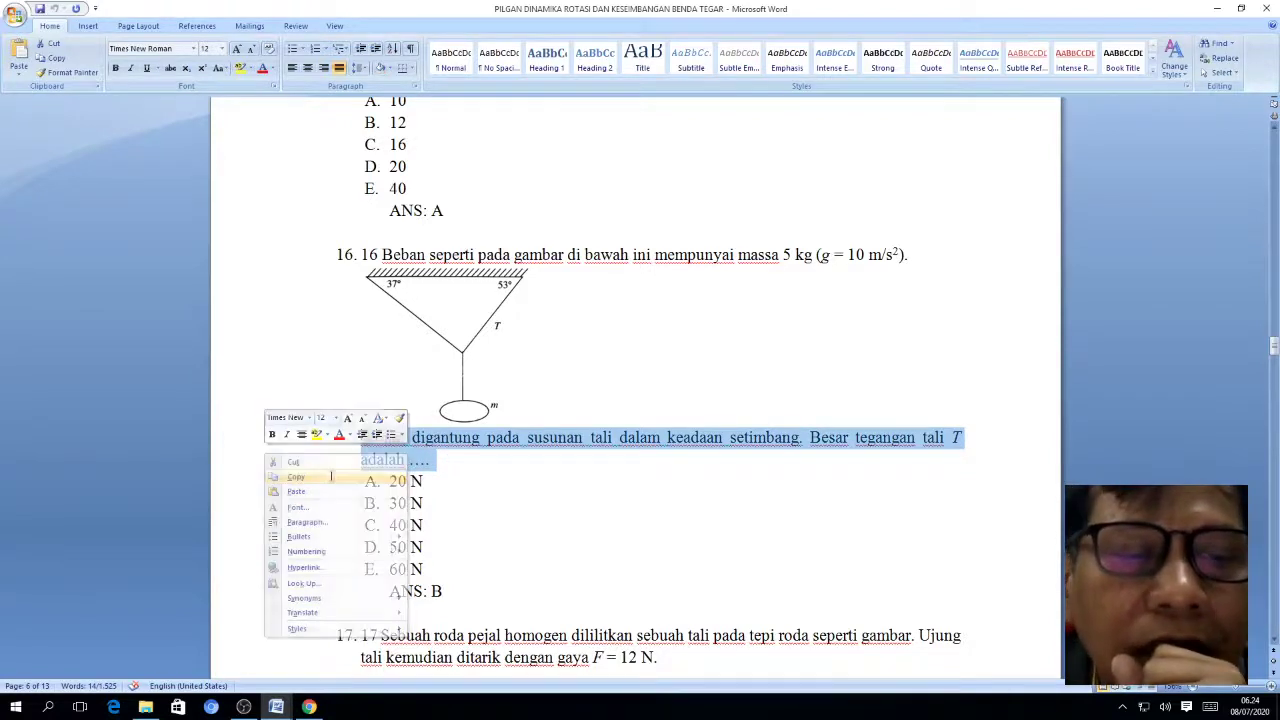
Paste the tension T sentence below the first line of the Moodle question text
{"action": "left_click", "coordinate": [309, 707]}
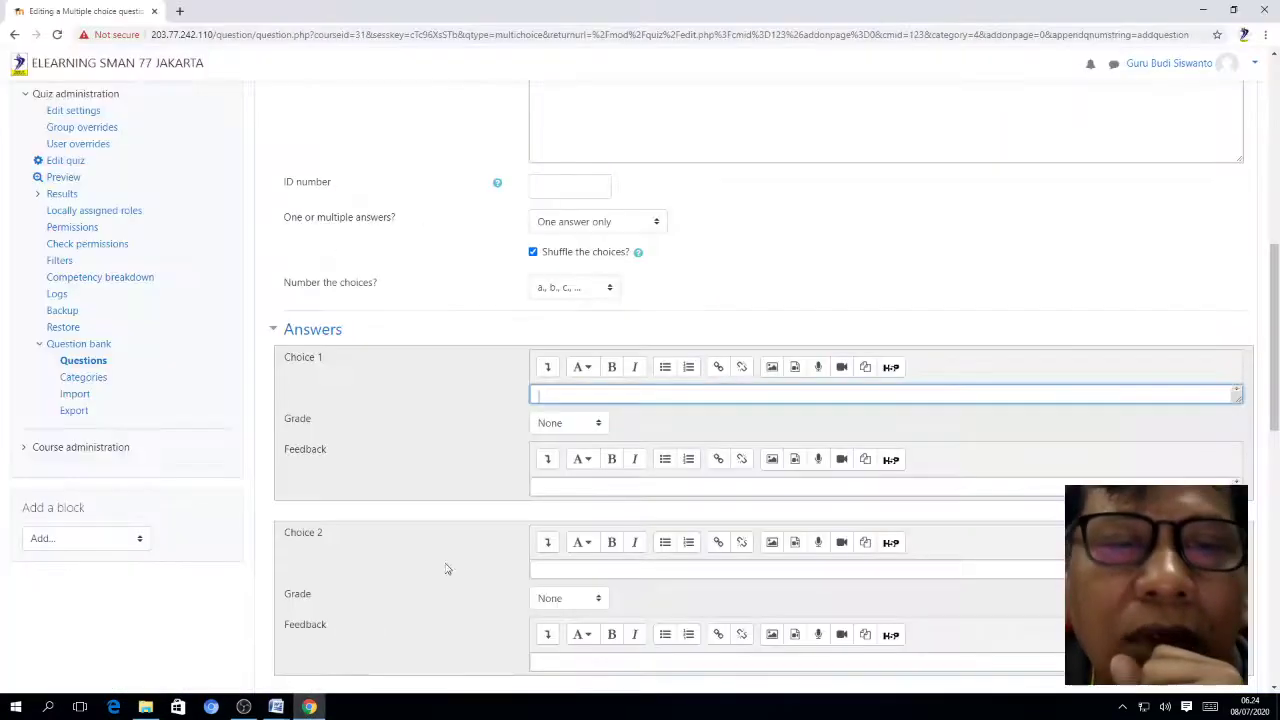
{"action": "scroll", "coordinate": [627, 352], "scroll_direction": "up", "scroll_amount": 3}
{"action": "scroll", "coordinate": [642, 270], "scroll_direction": "up", "scroll_amount": 1}
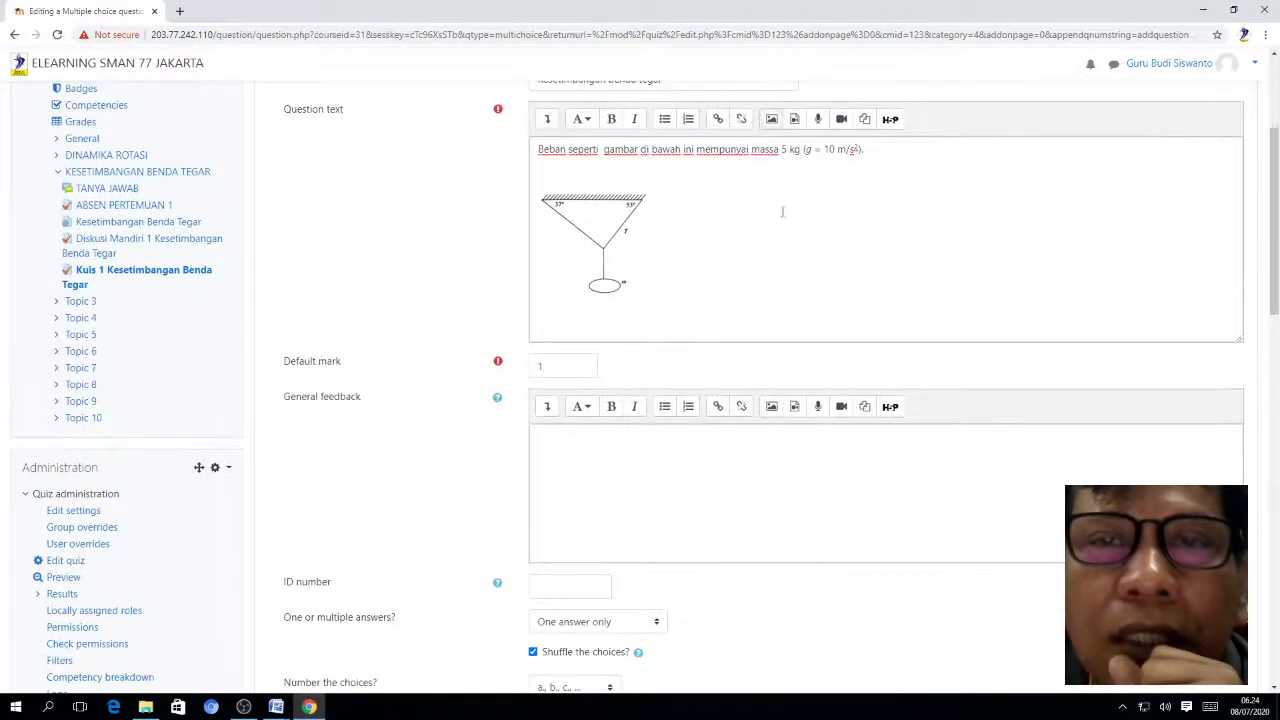
{"action": "left_click", "coordinate": [548, 173]}
{"action": "right_click", "coordinate": [551, 176]}
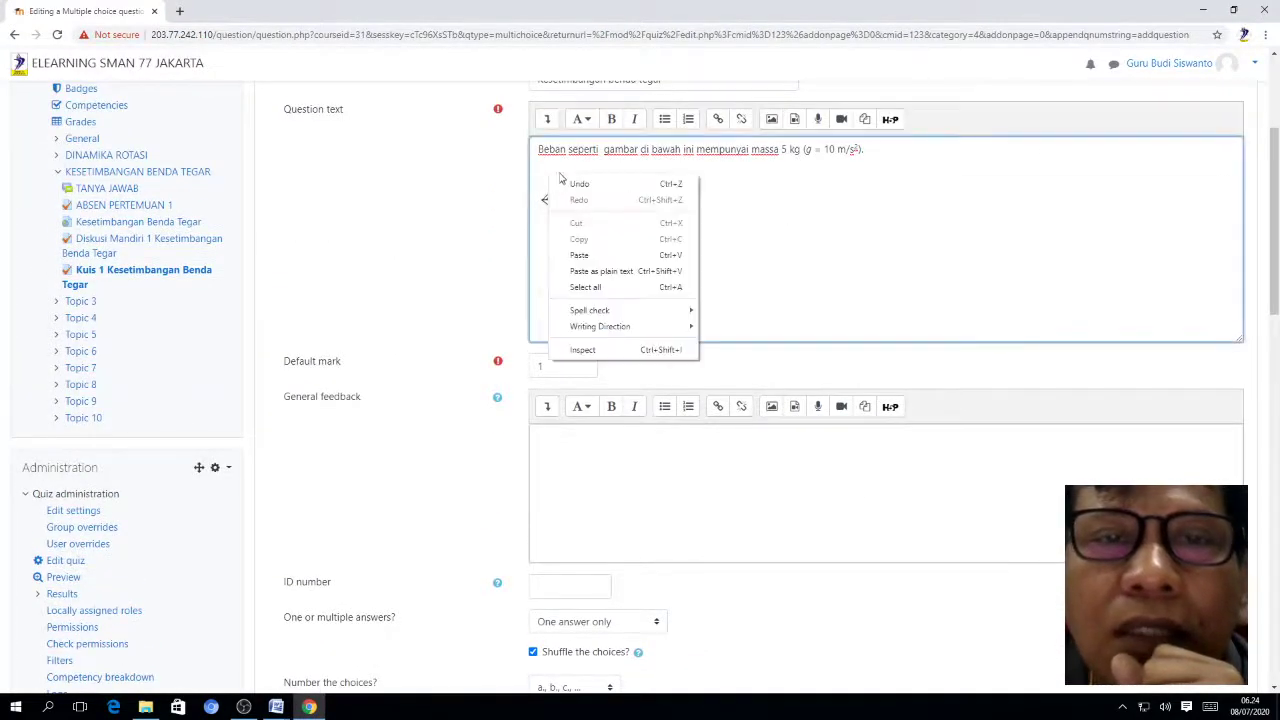
{"action": "left_click", "coordinate": [598, 258]}
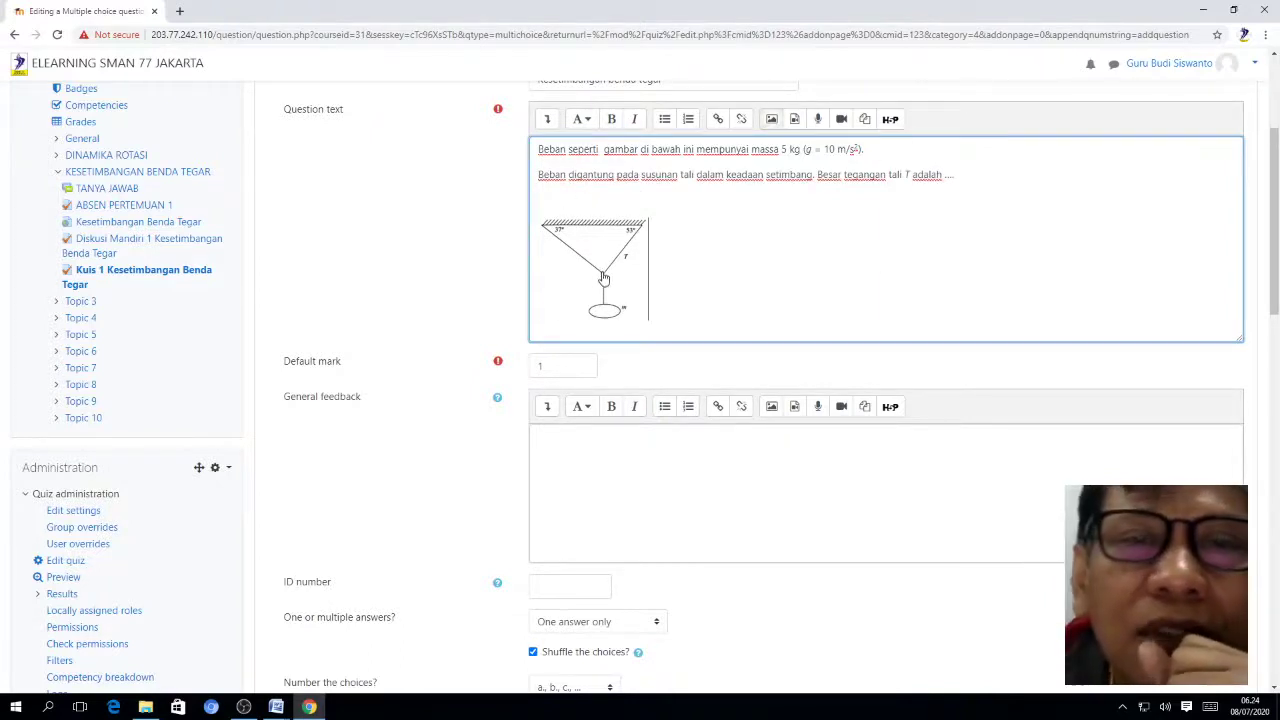
{"action": "scroll", "coordinate": [604, 278], "scroll_direction": "down", "scroll_amount": 2}
{"action": "scroll", "coordinate": [604, 278], "scroll_direction": "down", "scroll_amount": 5}
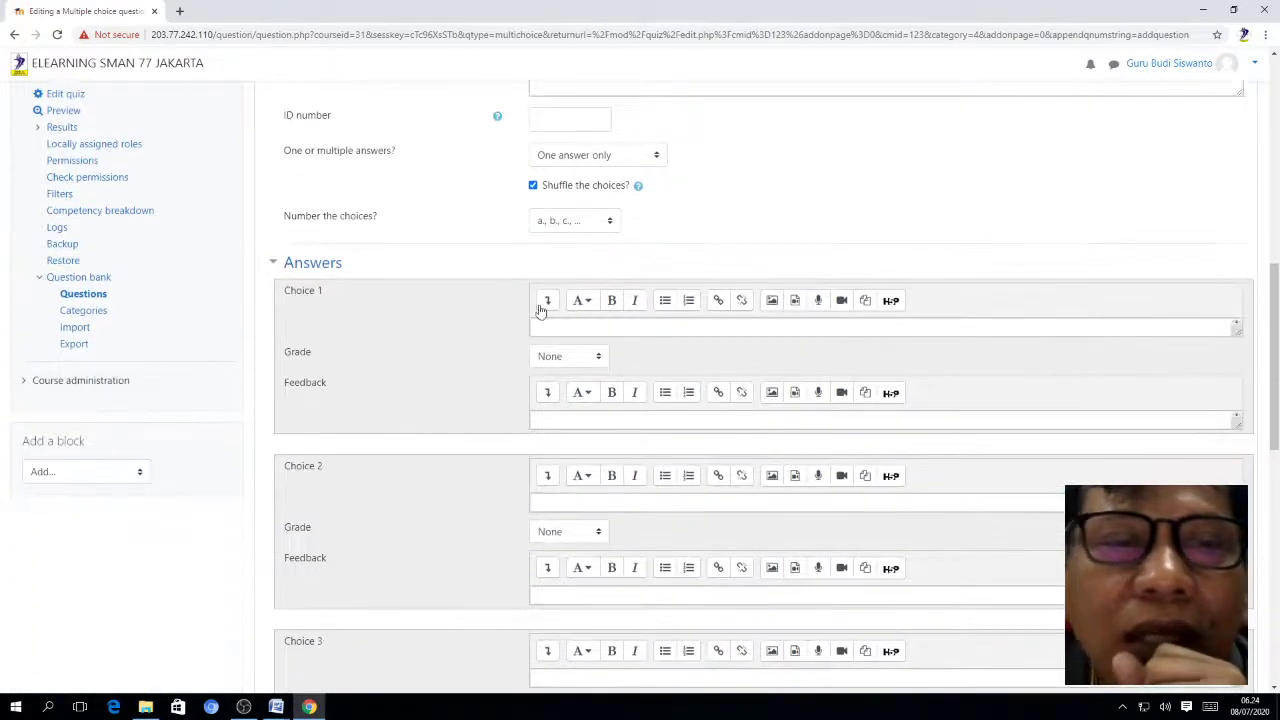
Fill Choice 1 with '20 N' copied from Word's option A, deleting the 'A.' label
{"action": "left_click", "coordinate": [548, 331]}
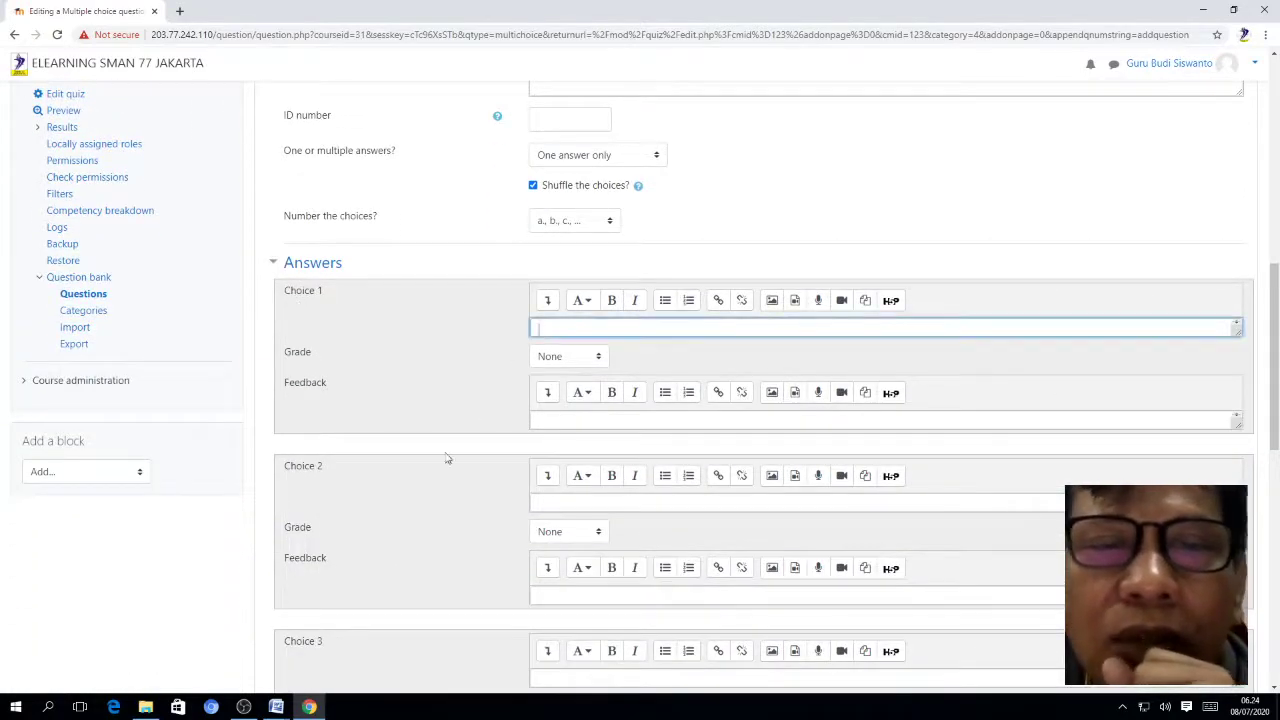
{"action": "mouse_move", "coordinate": [278, 710]}
{"action": "left_click", "coordinate": [309, 660]}
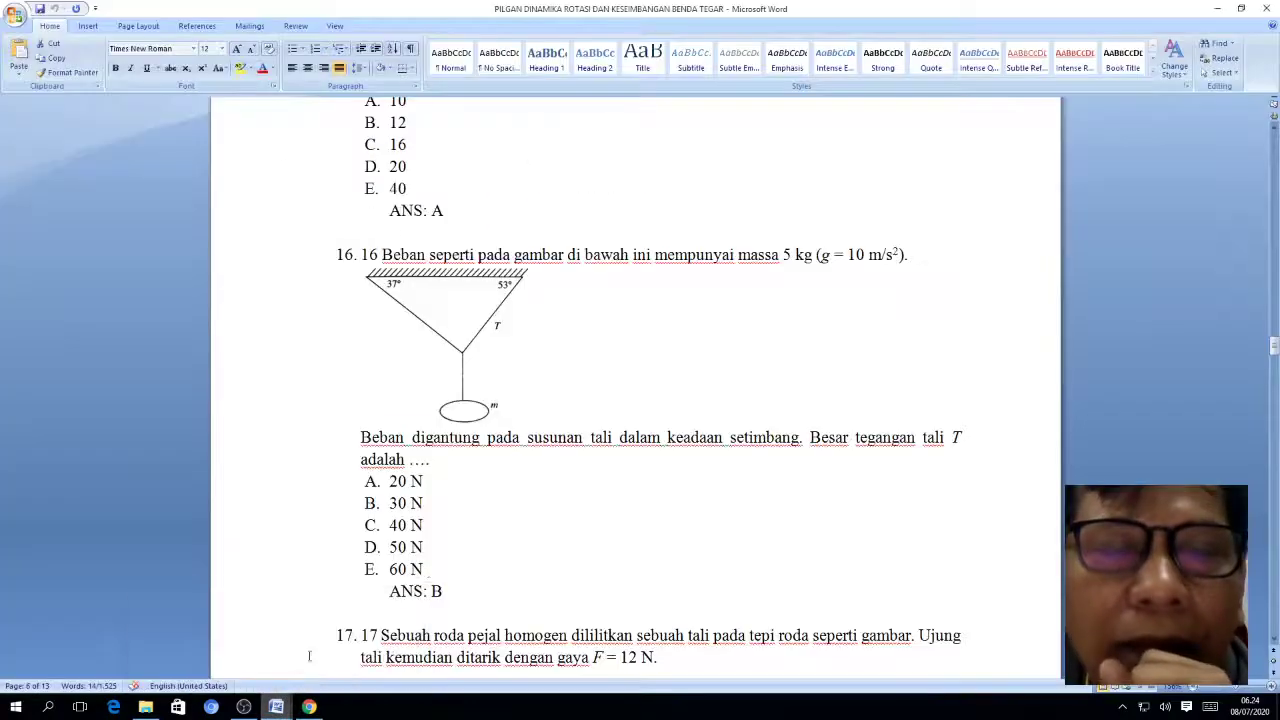
{"action": "left_click_drag", "start_coordinate": [361, 437], "coordinate": [427, 483]}
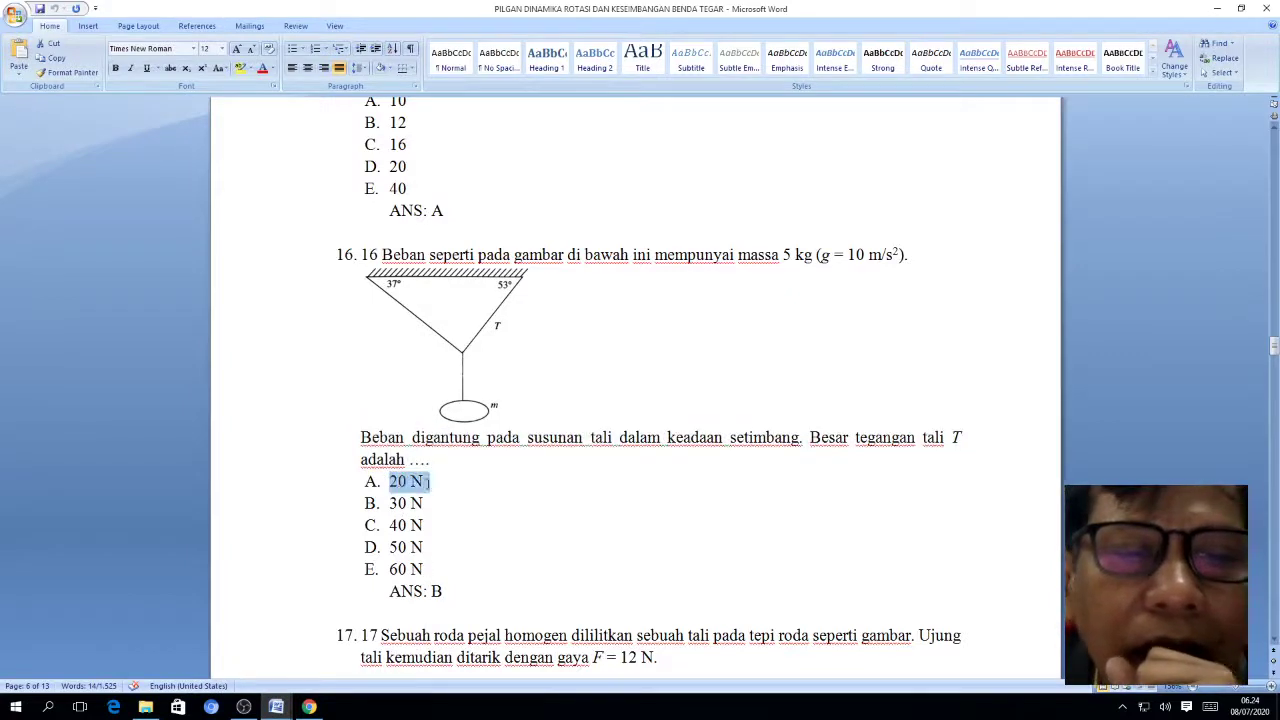
{"action": "right_click", "coordinate": [420, 487]}
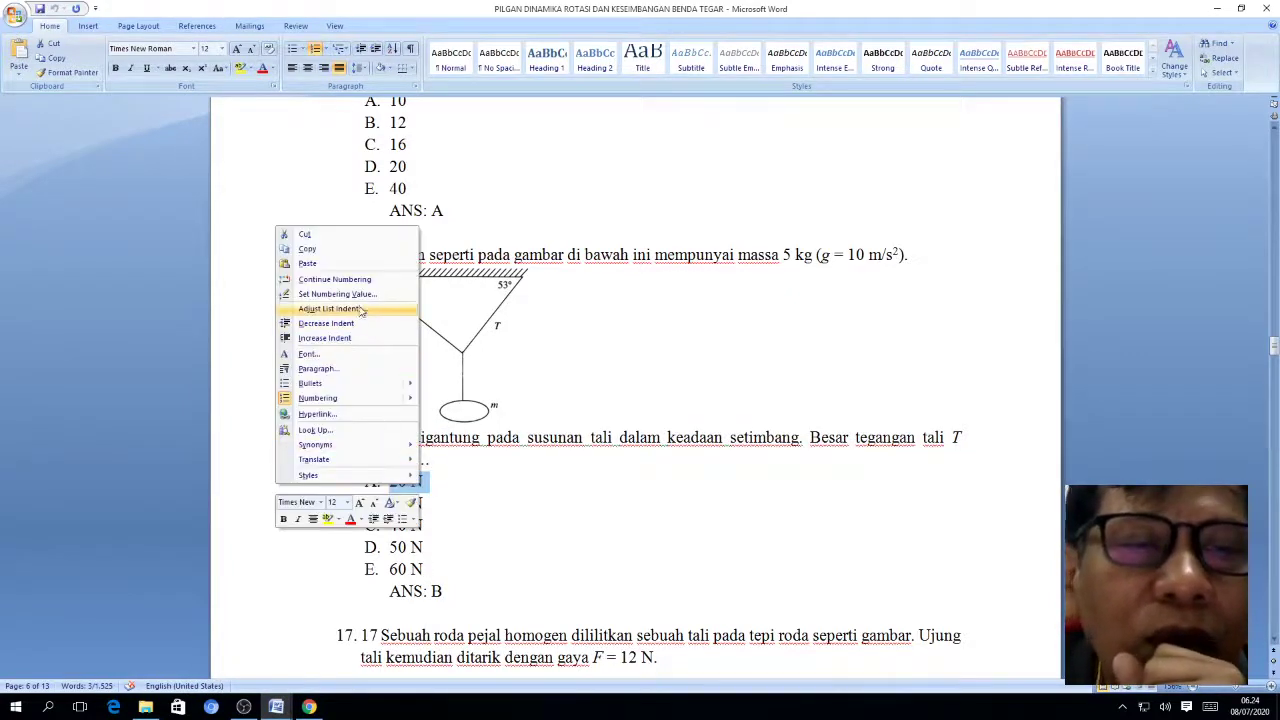
{"action": "left_click", "coordinate": [307, 249]}
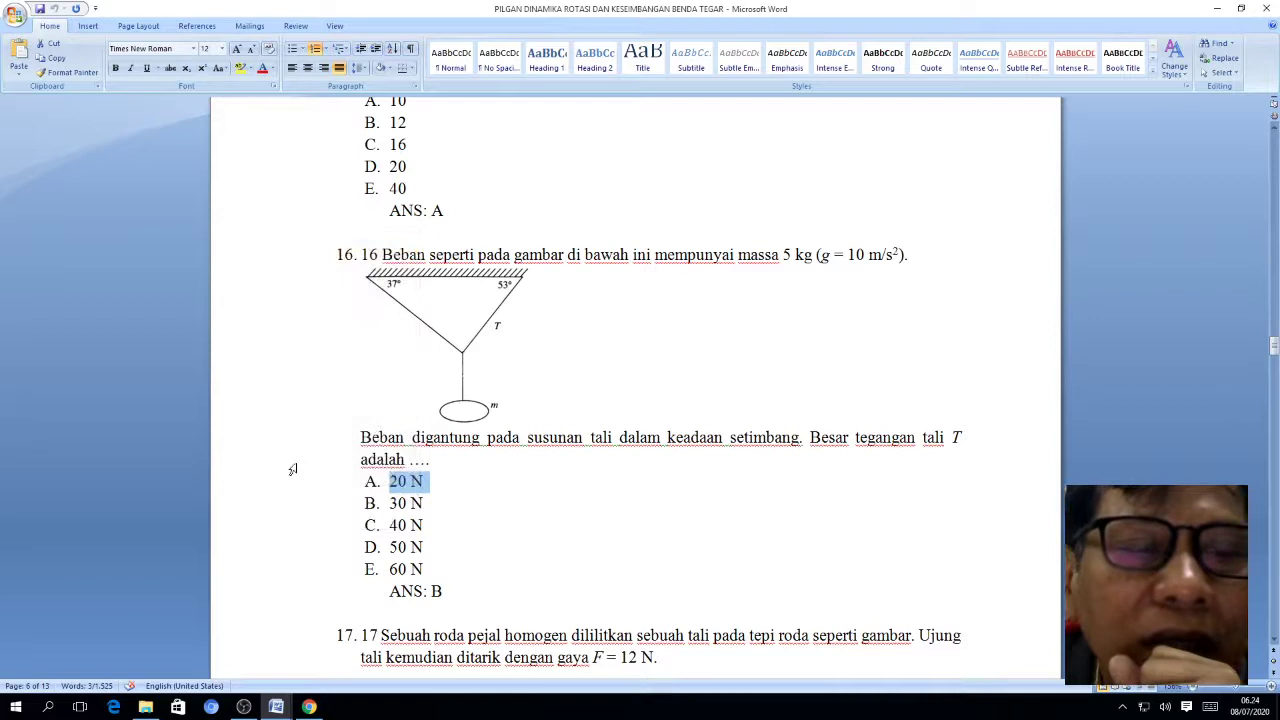
{"action": "left_click", "coordinate": [309, 707]}
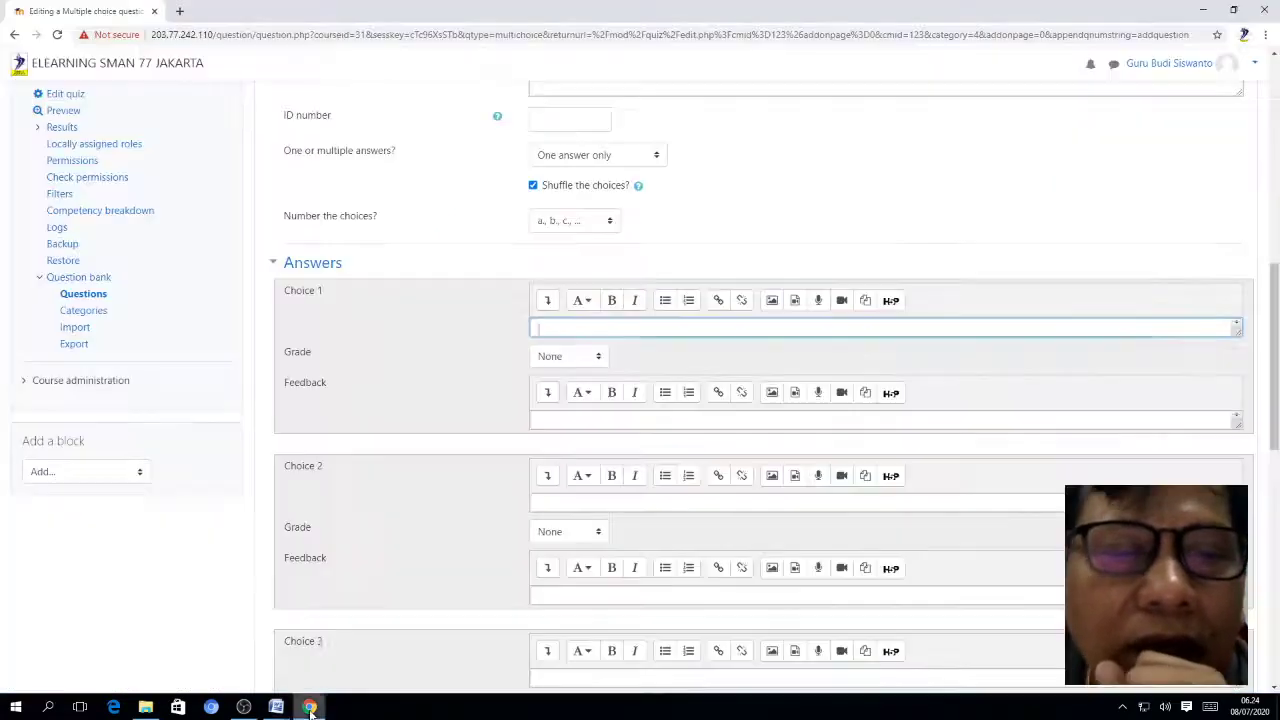
{"action": "right_click", "coordinate": [537, 323]}
{"action": "left_click", "coordinate": [568, 402]}
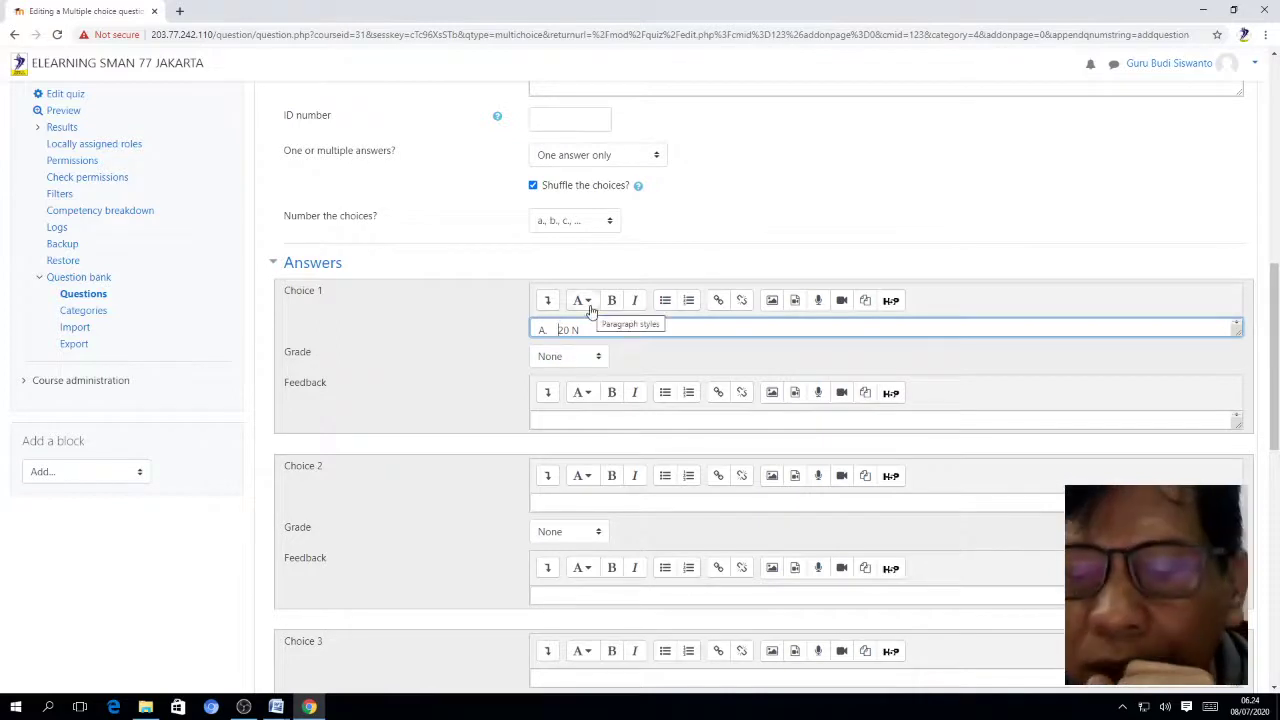
{"action": "key", "text": "BackSpace"}
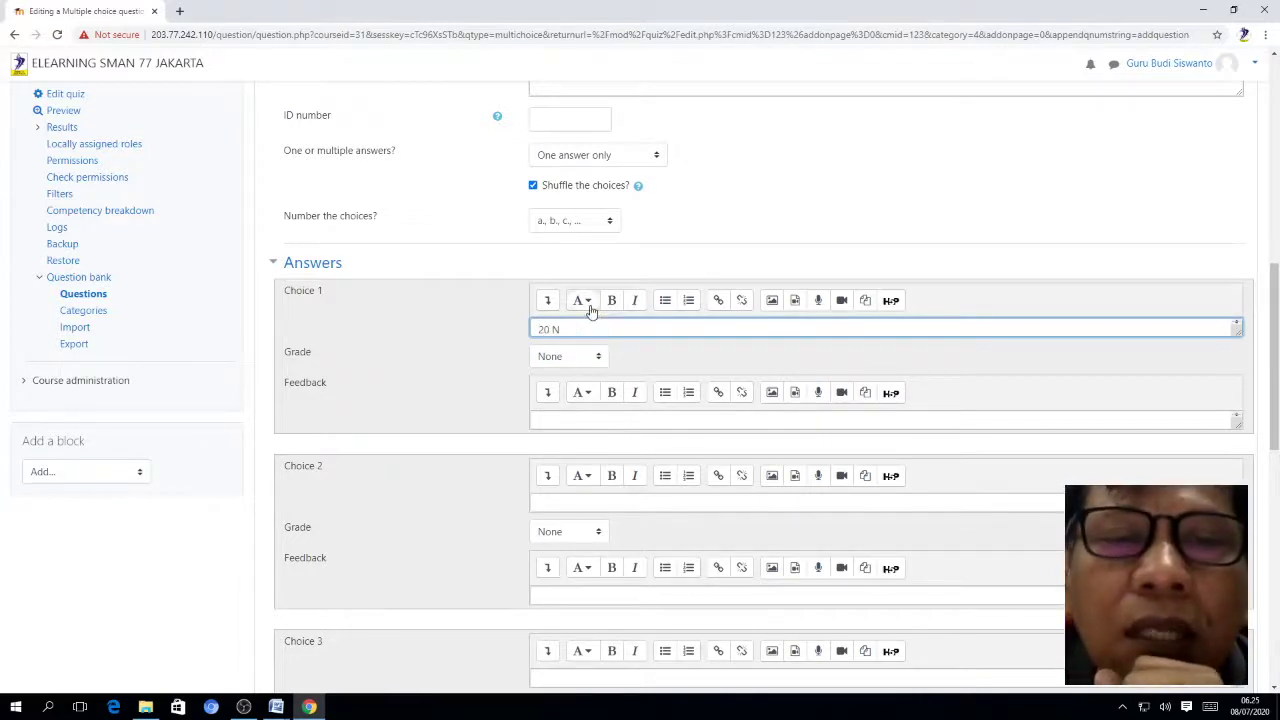
{"action": "scroll", "coordinate": [652, 320], "scroll_direction": "down", "scroll_amount": 1}
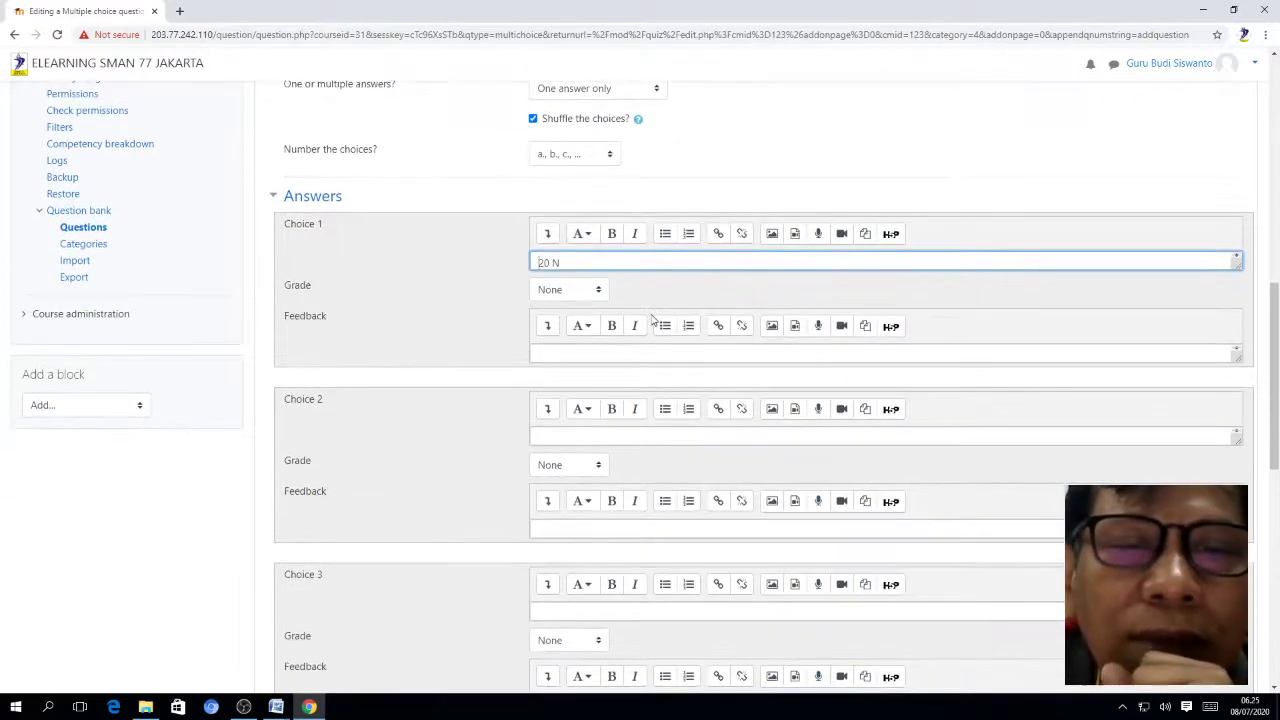
Fill Choice 2 with 30 N copied from the Word question, removing the 'A.' prefix
{"action": "left_click", "coordinate": [534, 434]}
{"action": "mouse_move", "coordinate": [276, 707]}
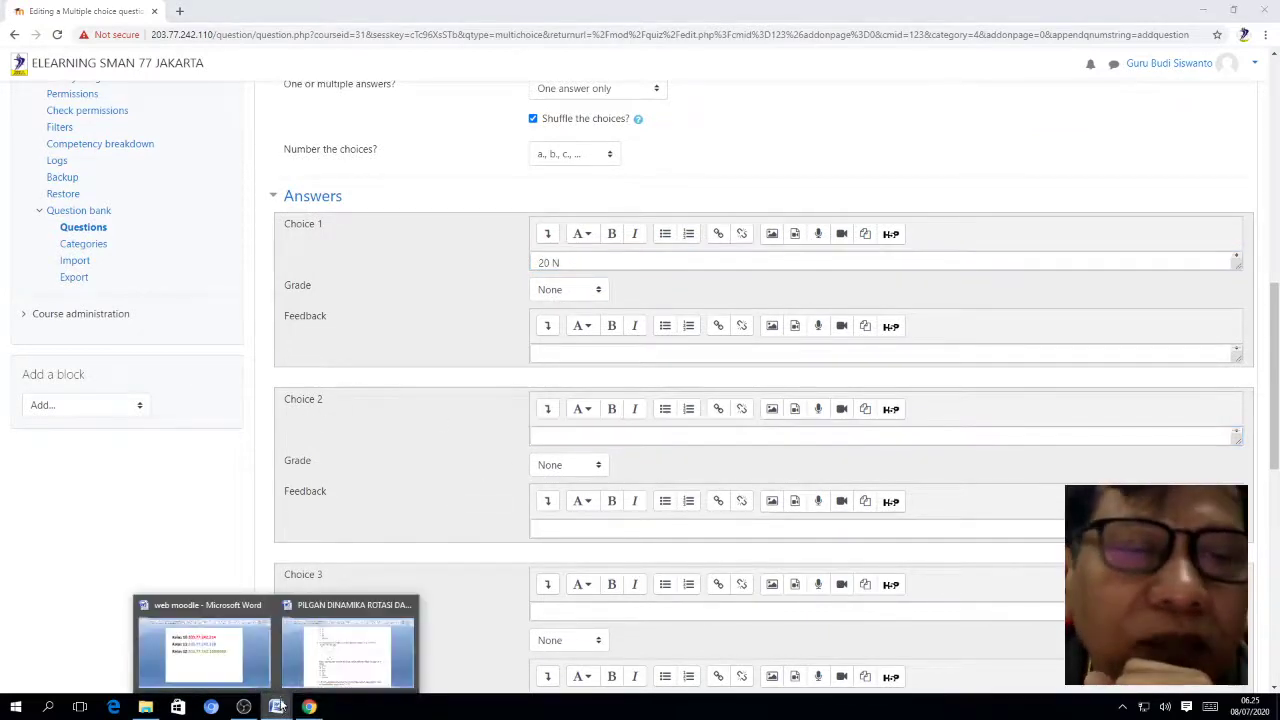
{"action": "left_click", "coordinate": [343, 660]}
{"action": "scroll", "coordinate": [541, 492], "scroll_direction": "down", "scroll_amount": 1}
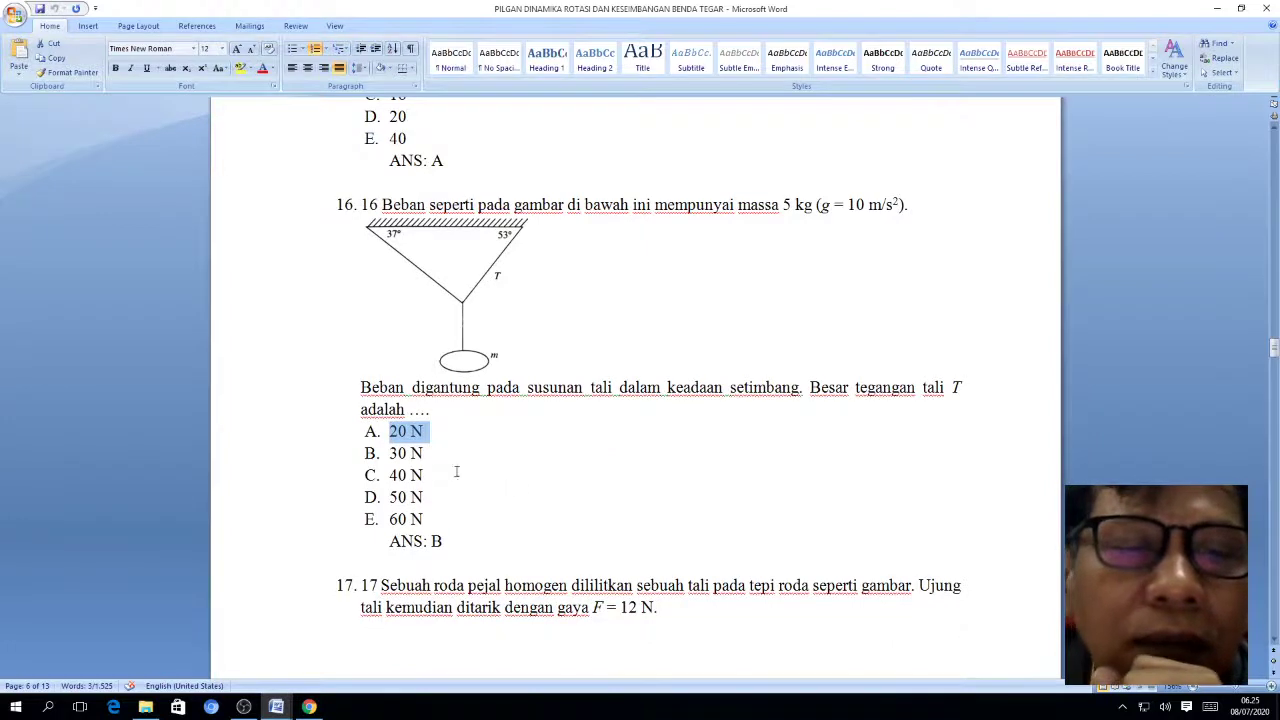
{"action": "left_click_drag", "start_coordinate": [391, 453], "coordinate": [420, 455]}
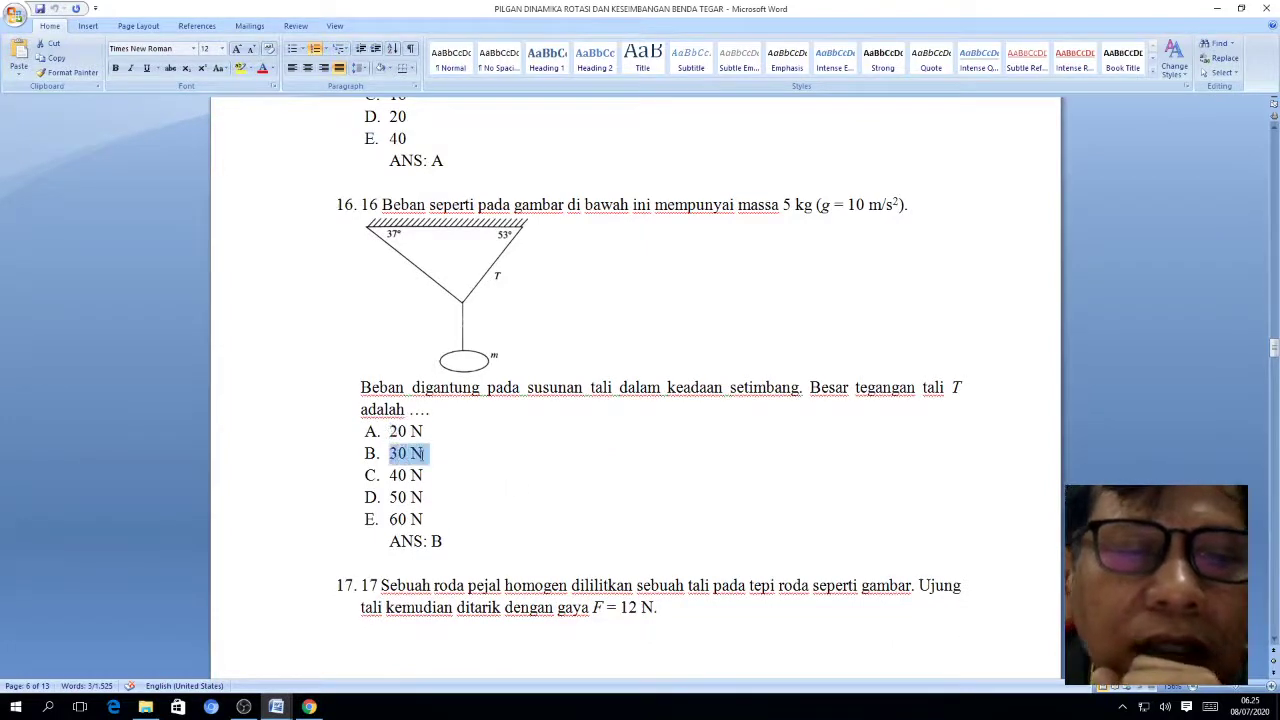
{"action": "right_click", "coordinate": [415, 456]}
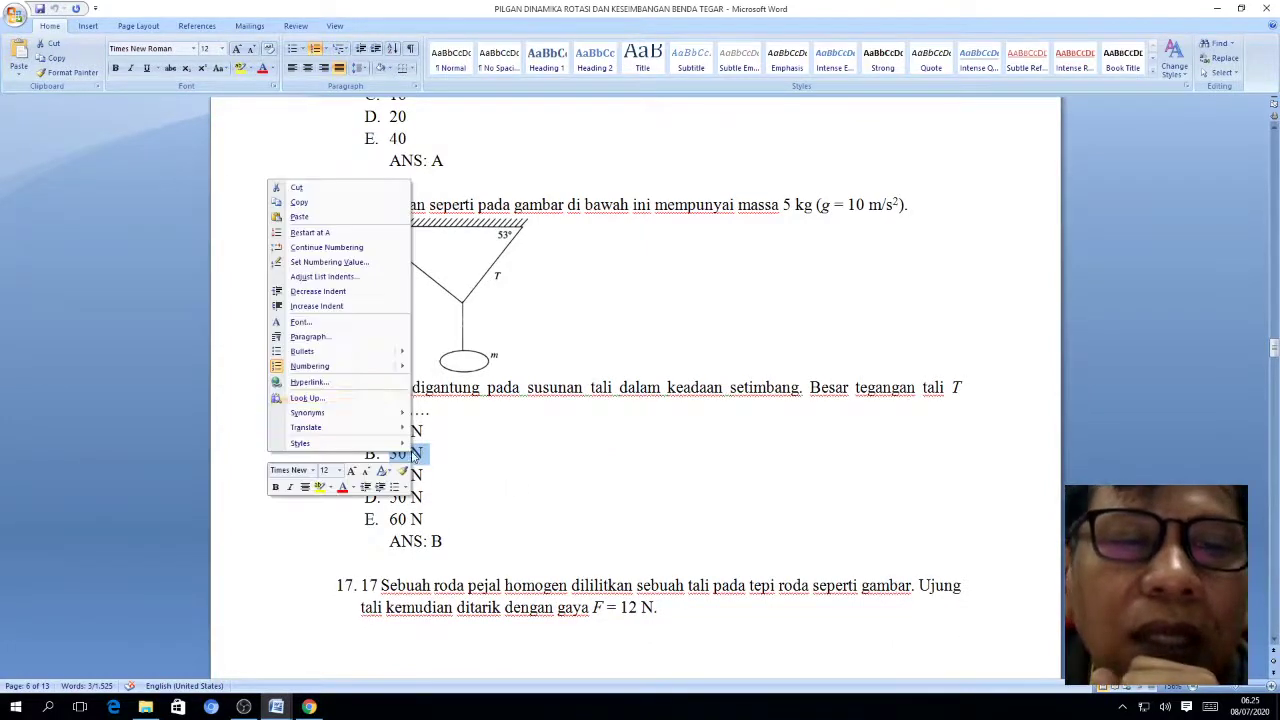
{"action": "left_click", "coordinate": [335, 204]}
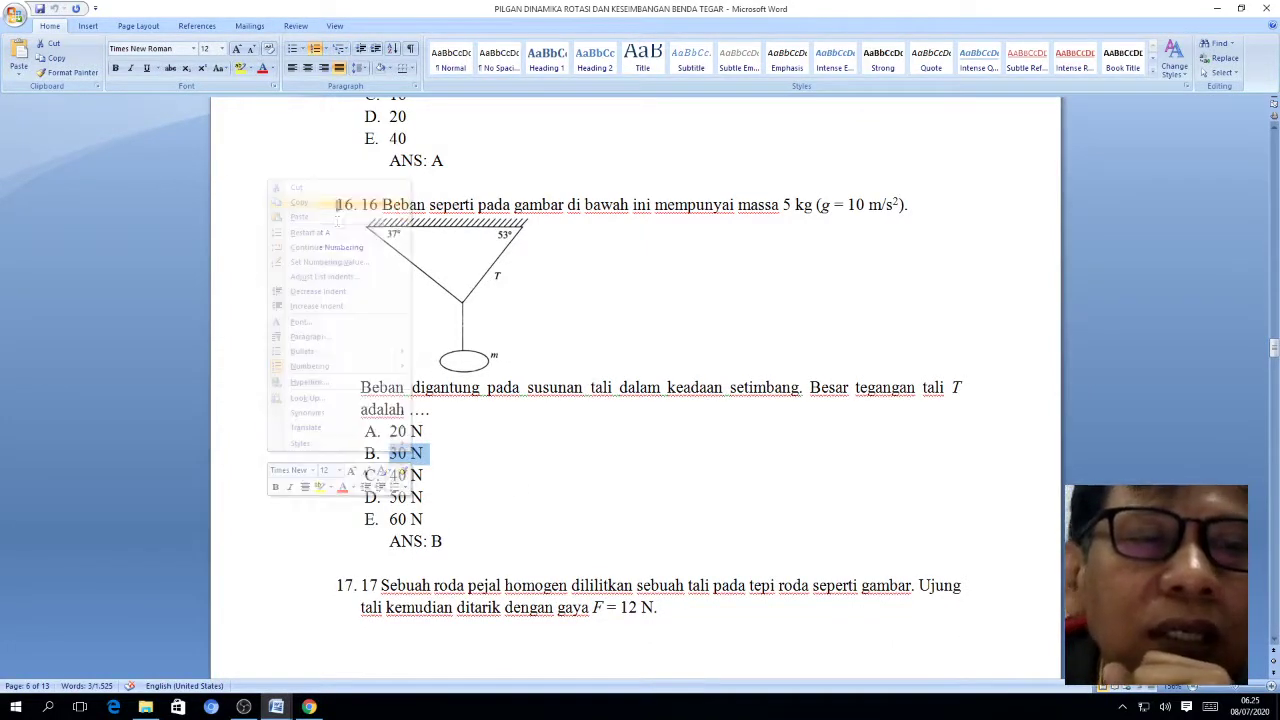
{"action": "left_click", "coordinate": [311, 705]}
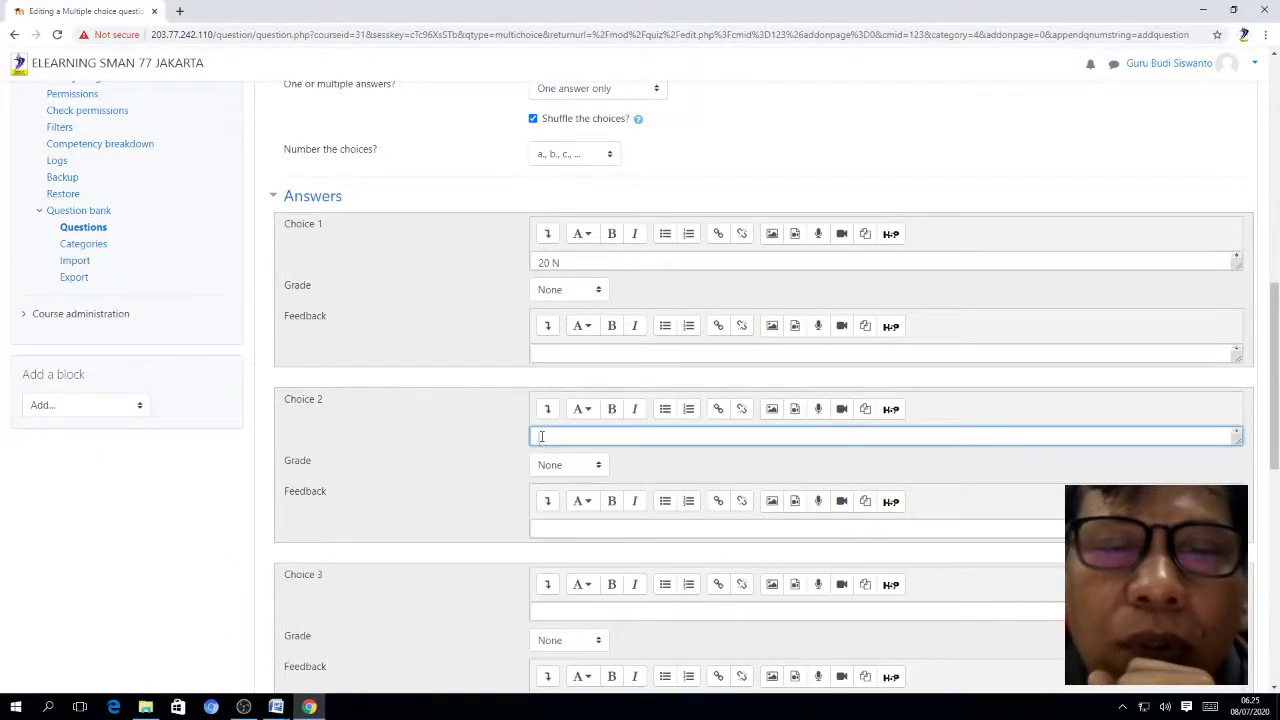
{"action": "right_click", "coordinate": [540, 438]}
{"action": "left_click", "coordinate": [568, 517]}
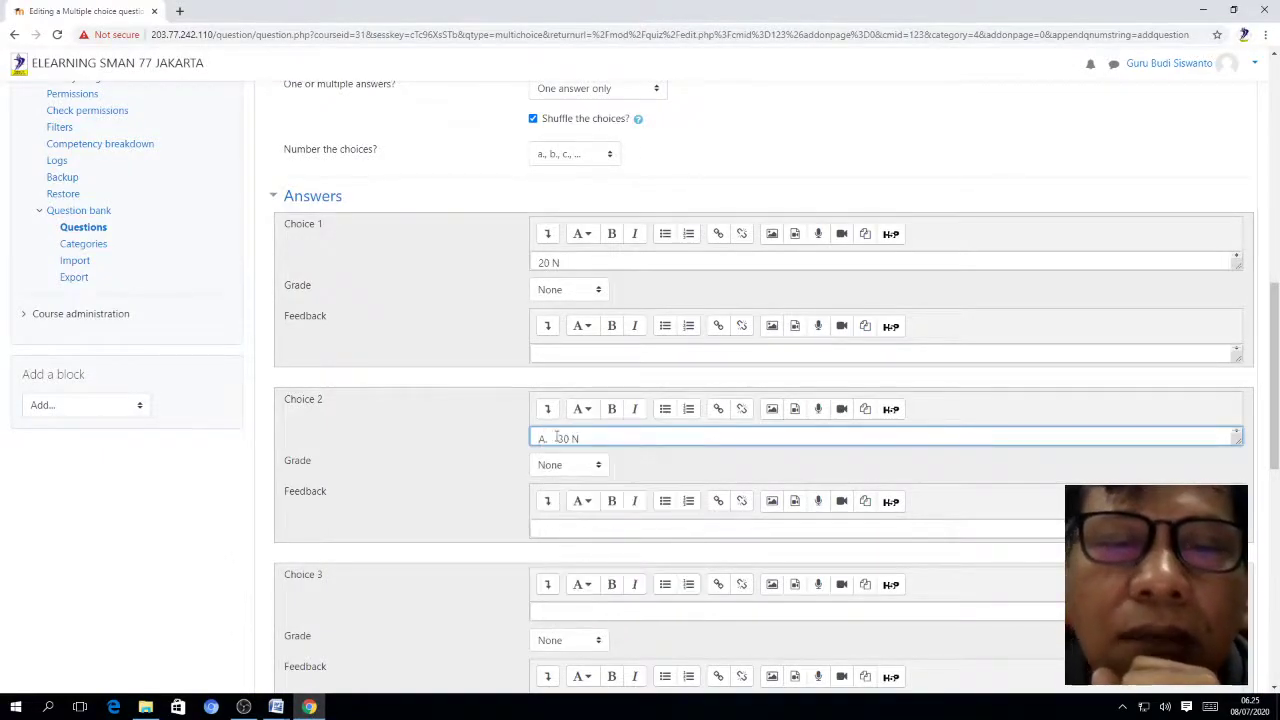
{"action": "key", "text": "Home"}
{"action": "key", "text": "Delete"}
{"action": "key", "text": "Delete"}
{"action": "key", "text": "Delete"}
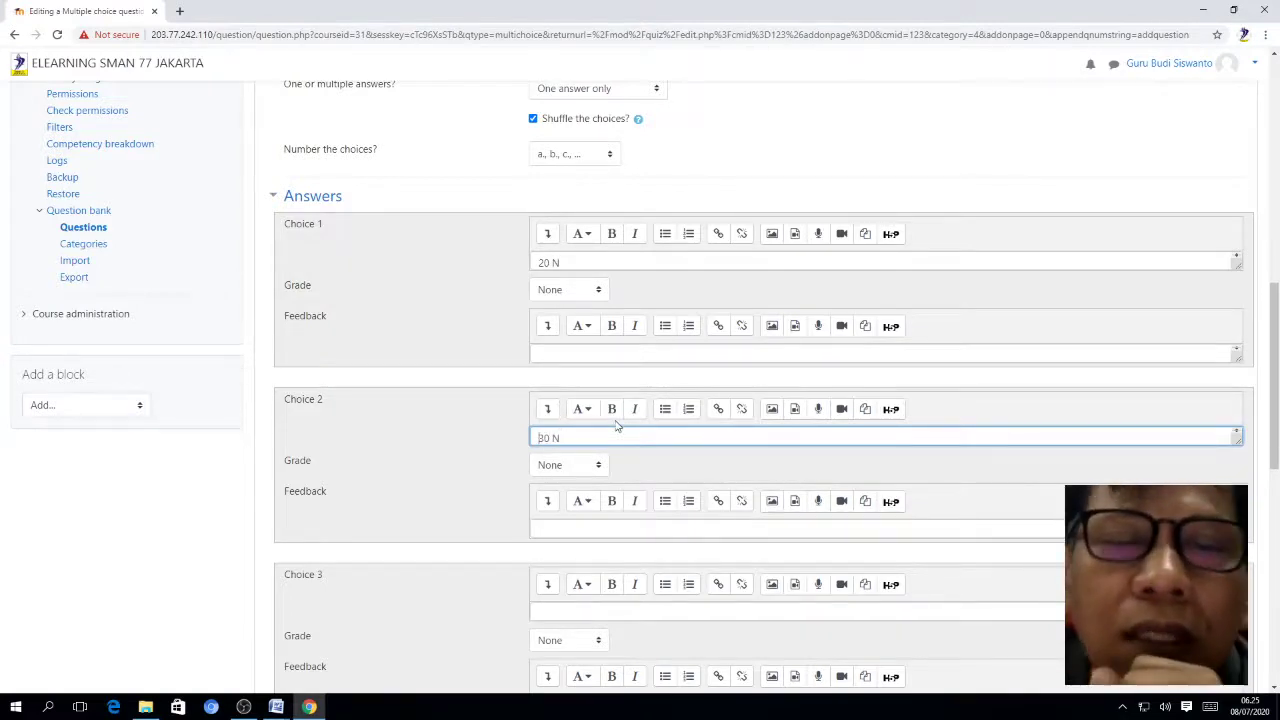
{"action": "scroll", "coordinate": [600, 425], "scroll_direction": "down", "scroll_amount": 2}
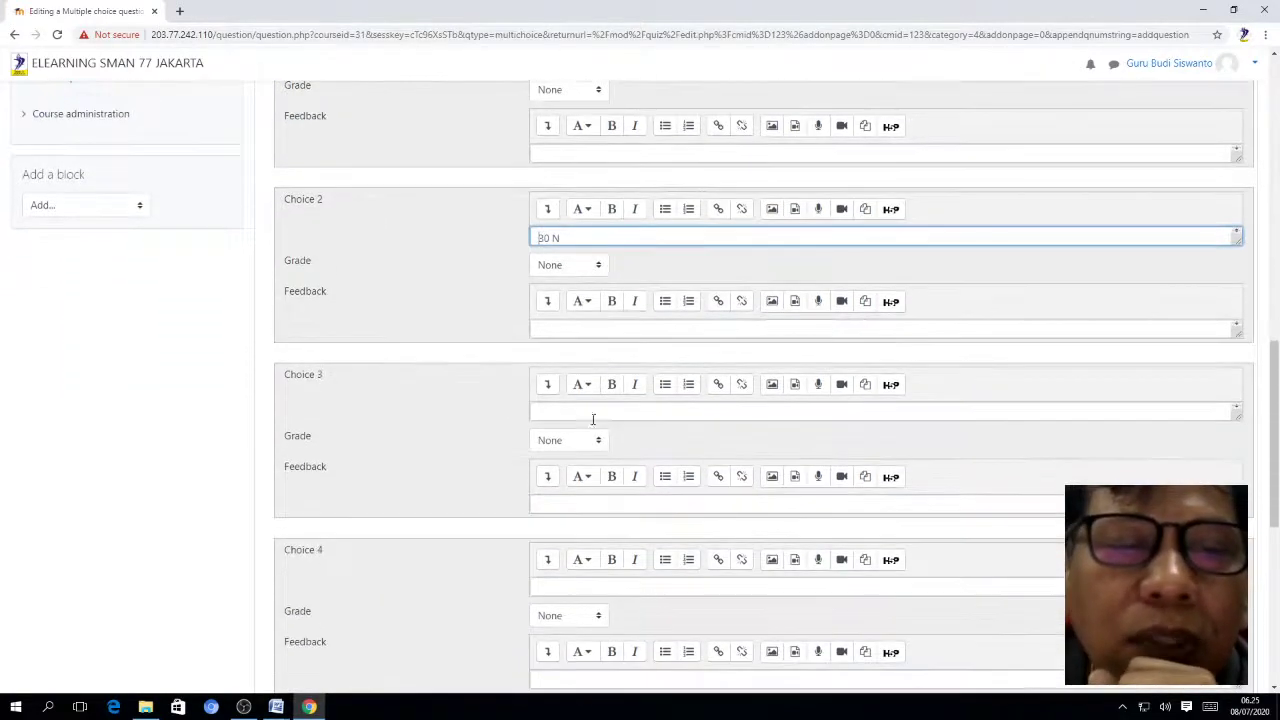
Copy the 40 N answer from the Word physics question document
{"action": "left_click", "coordinate": [540, 415]}
{"action": "left_click", "coordinate": [276, 707]}
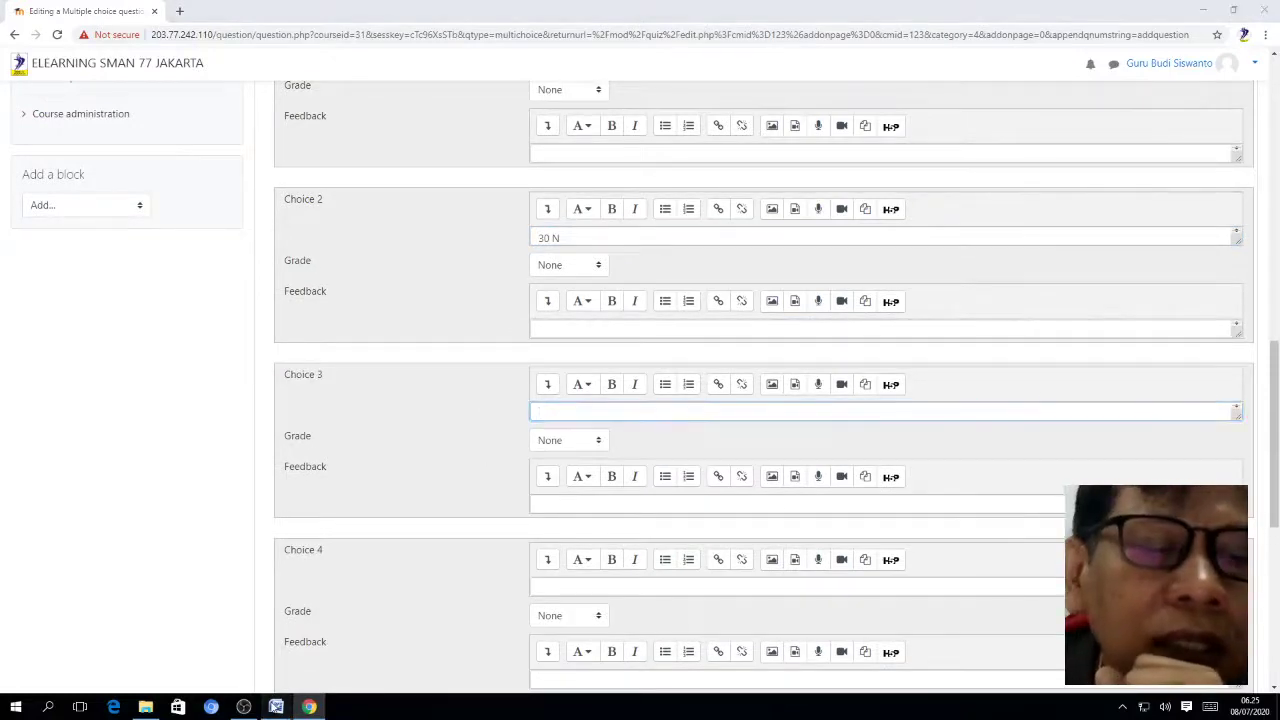
{"action": "left_click", "coordinate": [349, 607]}
{"action": "scroll", "coordinate": [403, 405], "scroll_direction": "down", "scroll_amount": 2}
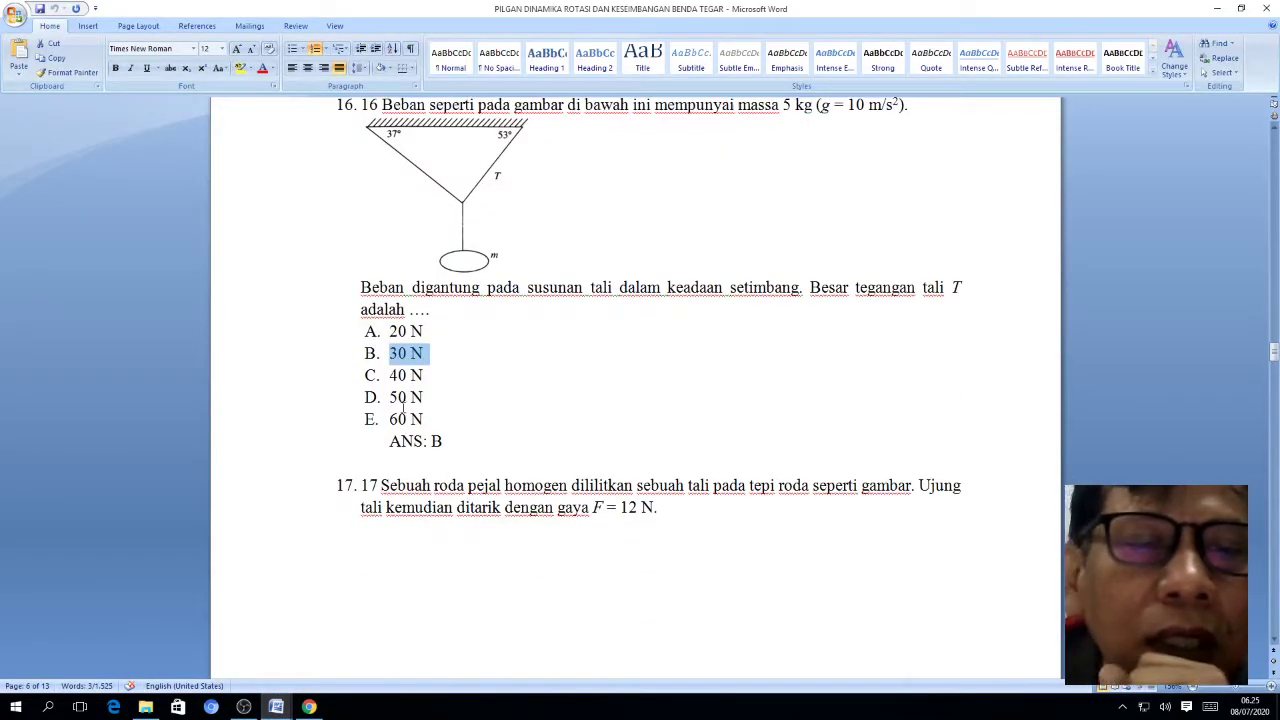
{"action": "left_click_drag", "start_coordinate": [388, 376], "coordinate": [428, 376]}
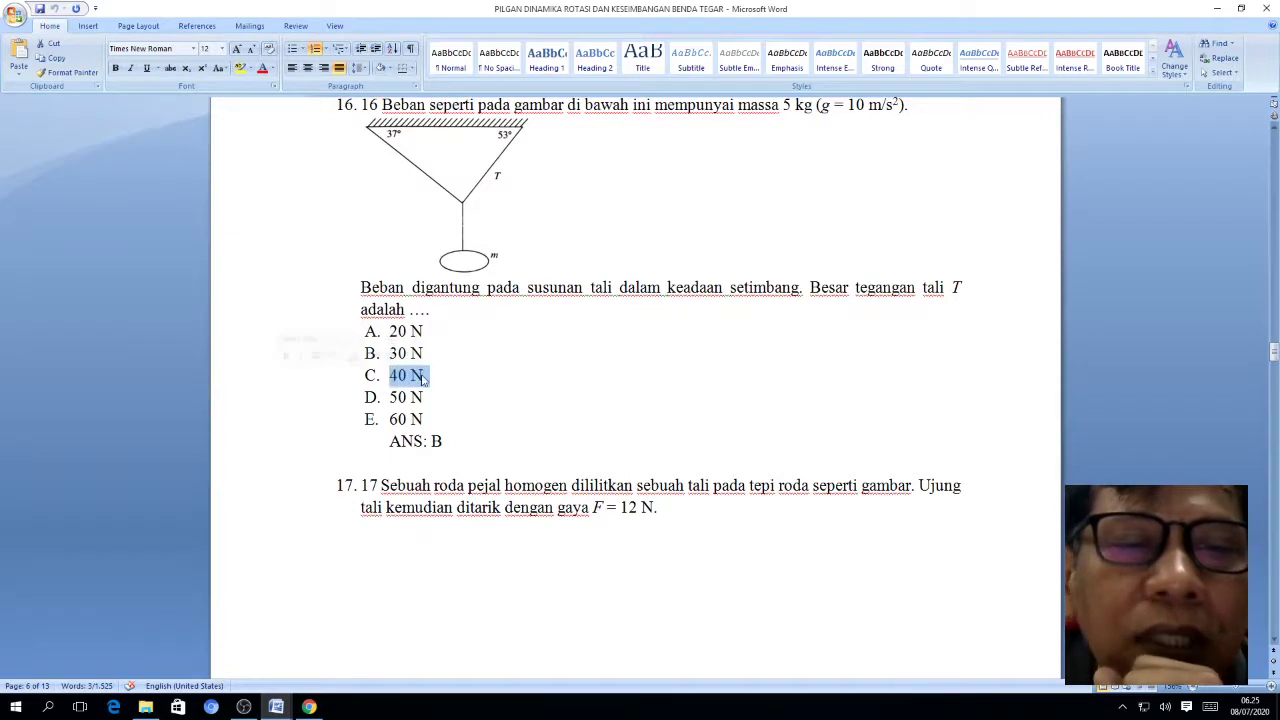
{"action": "right_click", "coordinate": [422, 377]}
{"action": "left_click", "coordinate": [386, 399]}
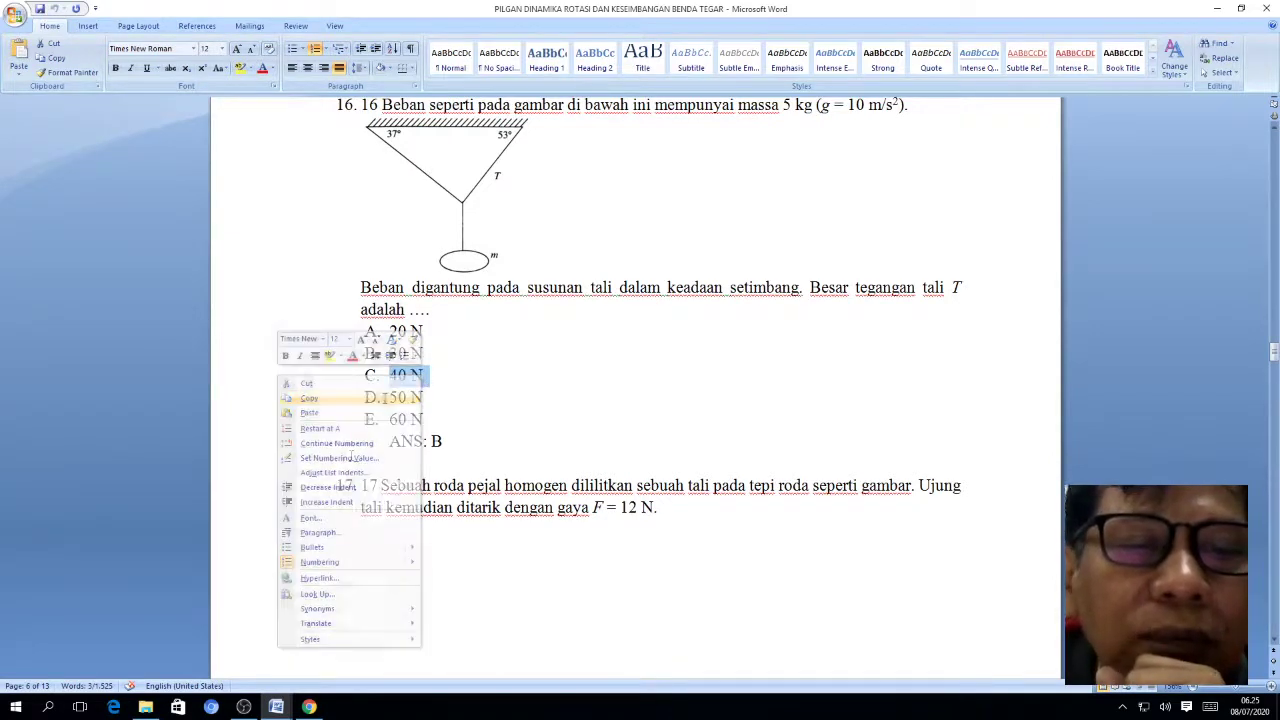
Paste 40 N into Choice 3 and strip its list letter
{"action": "left_click", "coordinate": [309, 707]}
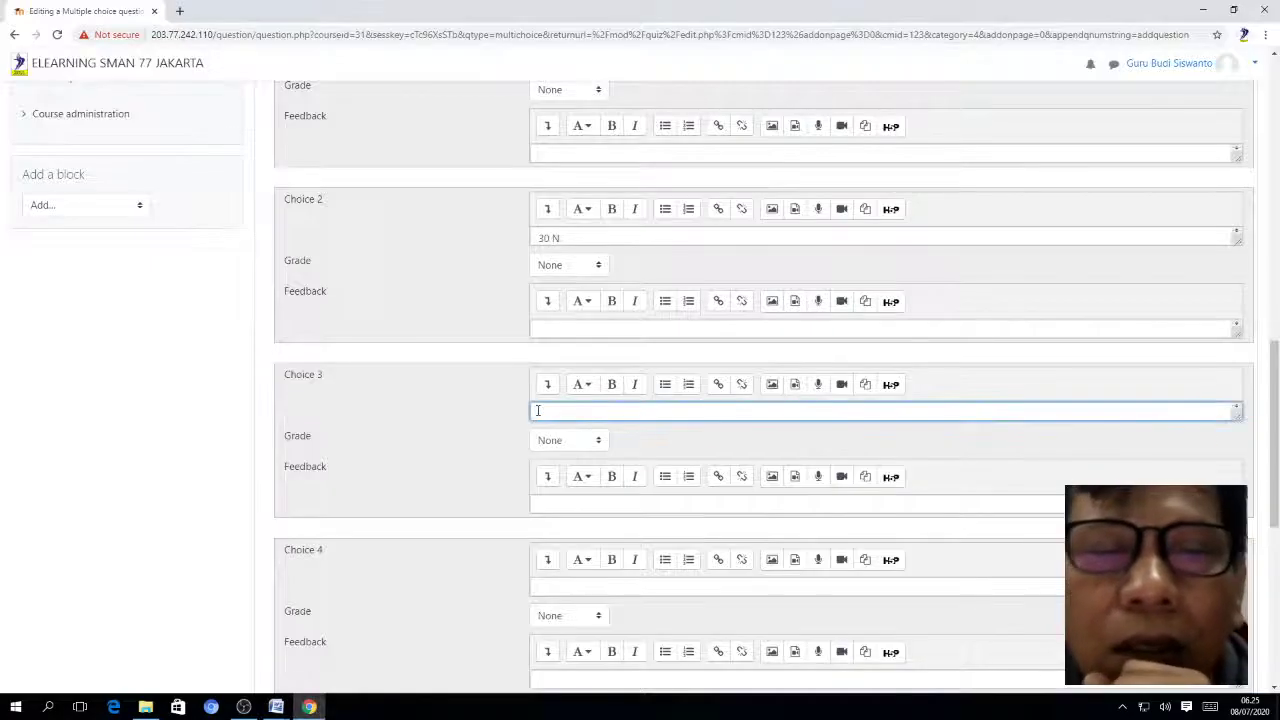
{"action": "right_click", "coordinate": [537, 414]}
{"action": "left_click", "coordinate": [567, 491]}
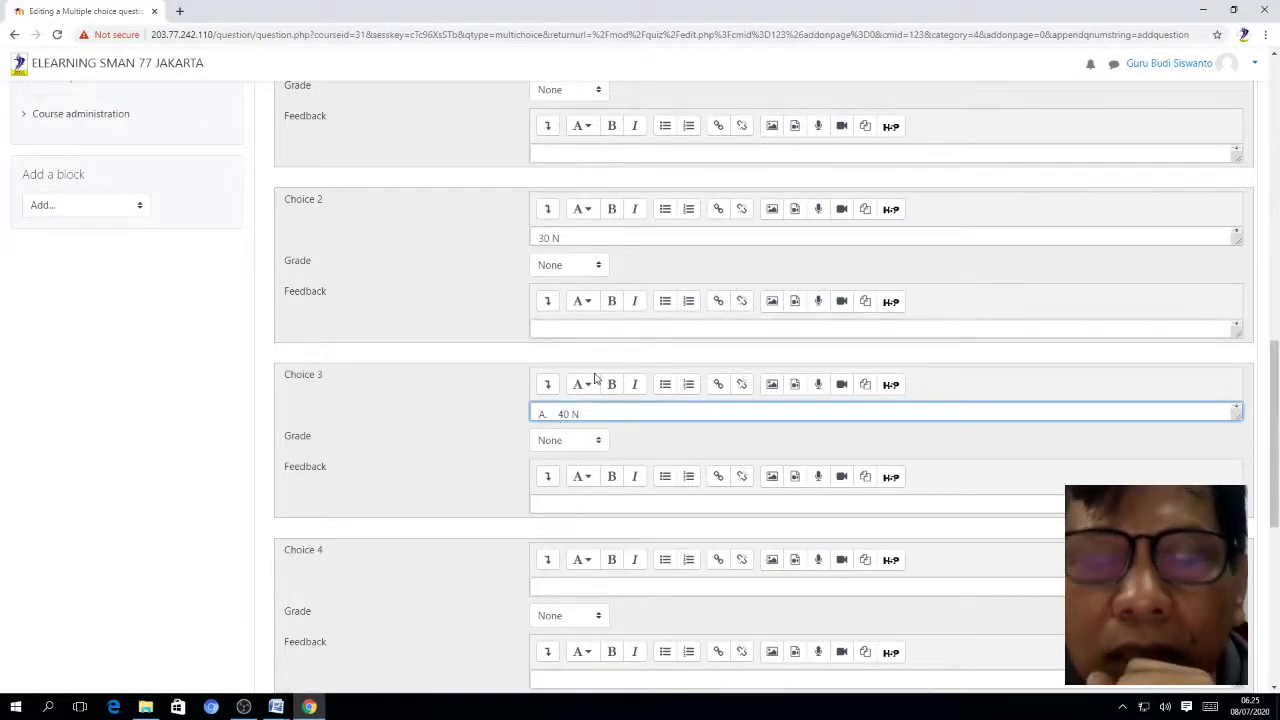
{"action": "key", "text": "BackSpace"}
{"action": "key", "text": "BackSpace"}
{"action": "key", "text": "BackSpace"}
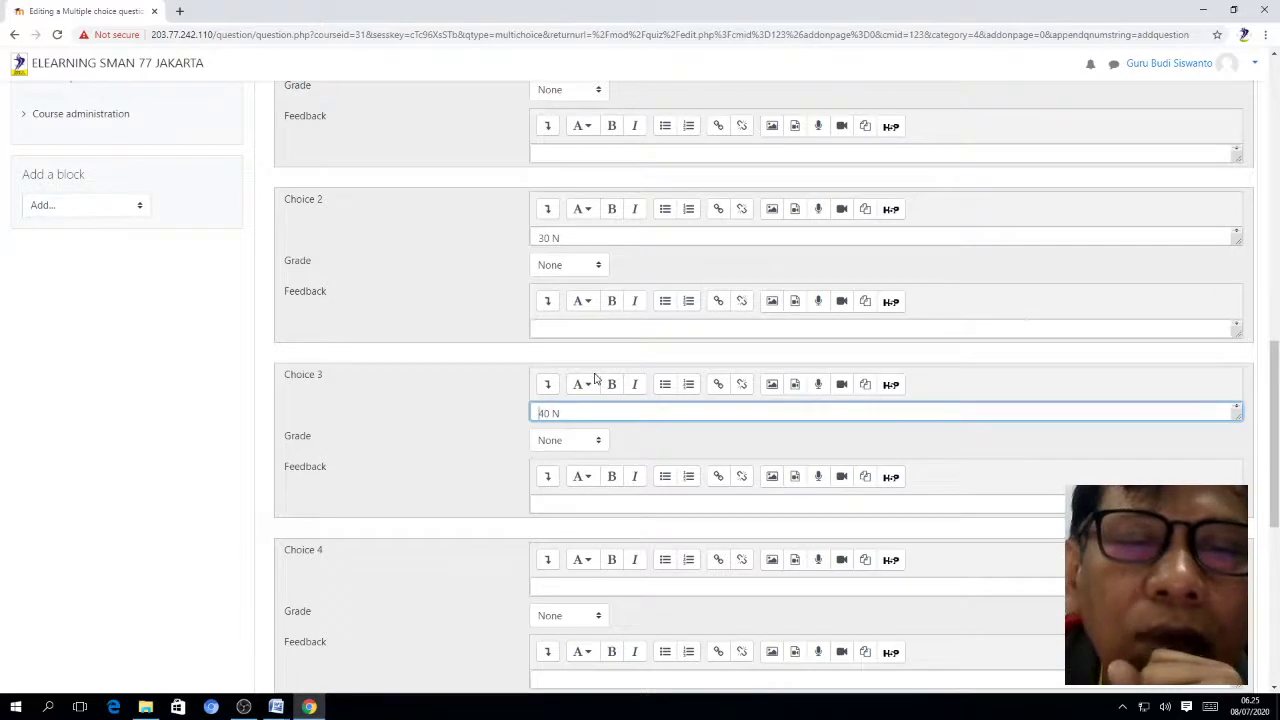
{"action": "key", "text": "ctrl+a"}
{"action": "key", "text": "BackSpace"}
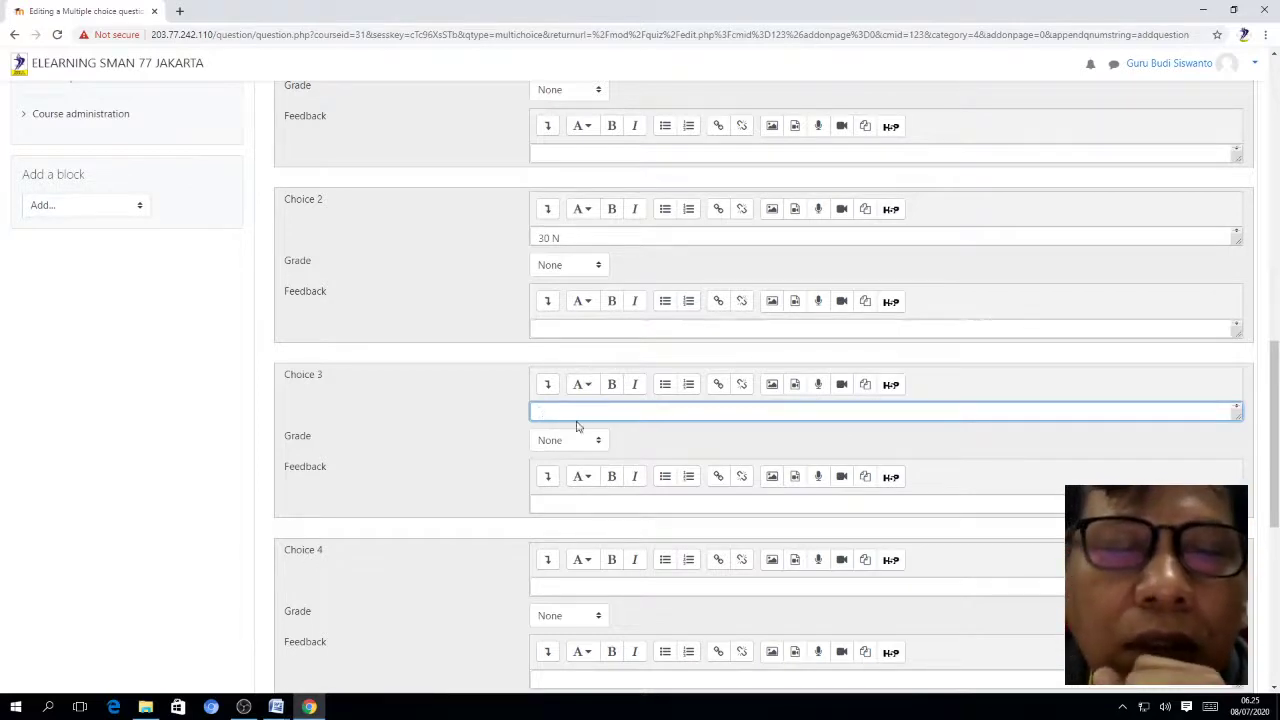
{"action": "scroll", "coordinate": [570, 450], "scroll_direction": "down", "scroll_amount": 1}
{"action": "scroll", "coordinate": [565, 420], "scroll_direction": "up", "scroll_amount": 1}
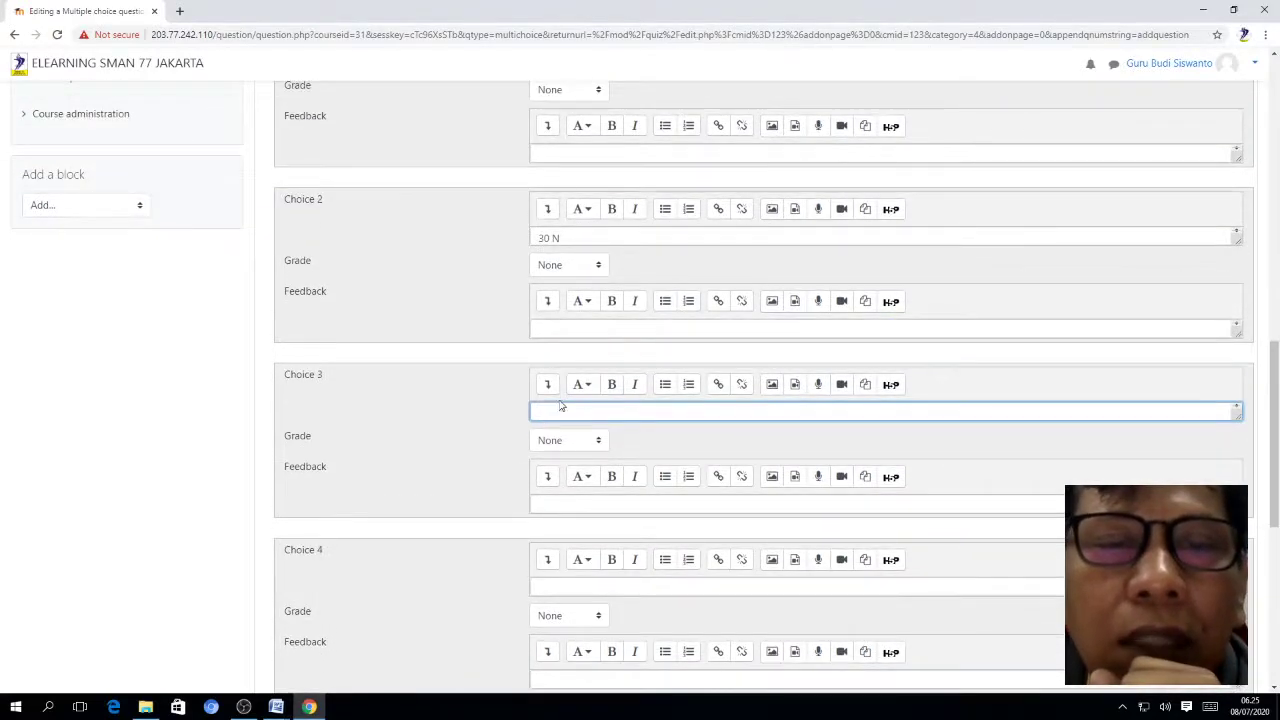
{"action": "key", "text": "ctrl+z"}
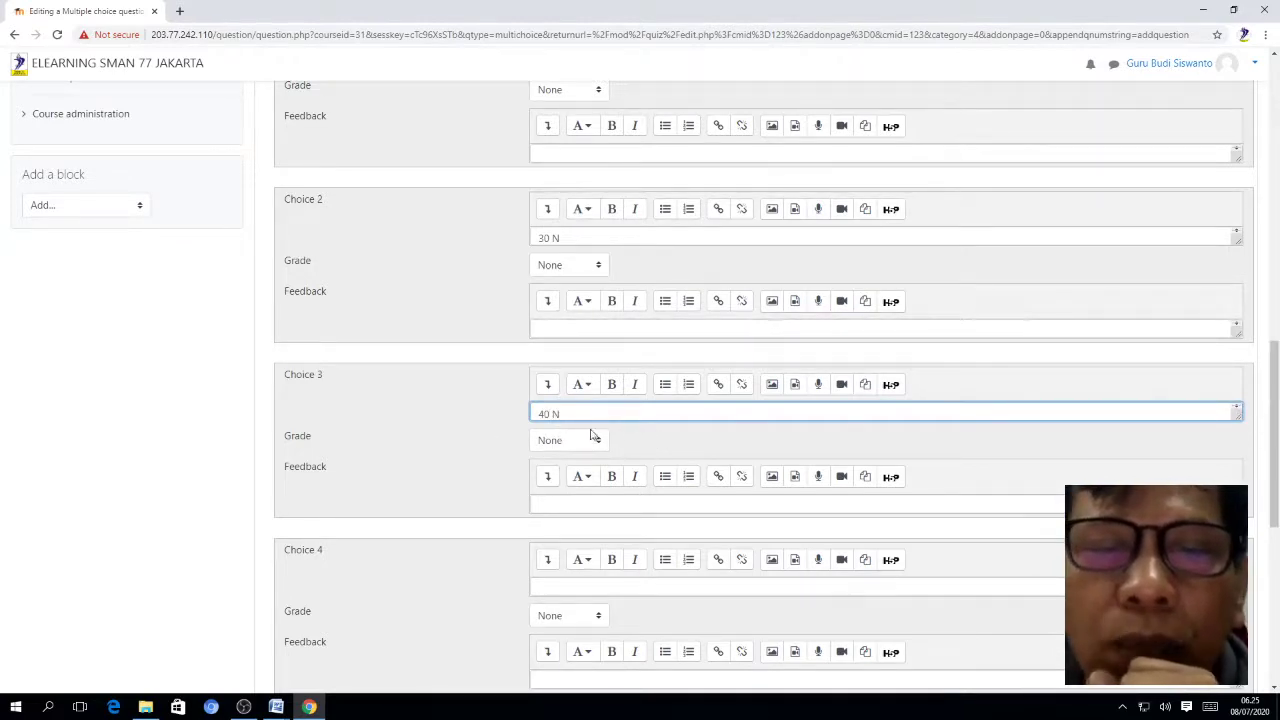
{"action": "left_click", "coordinate": [650, 440]}
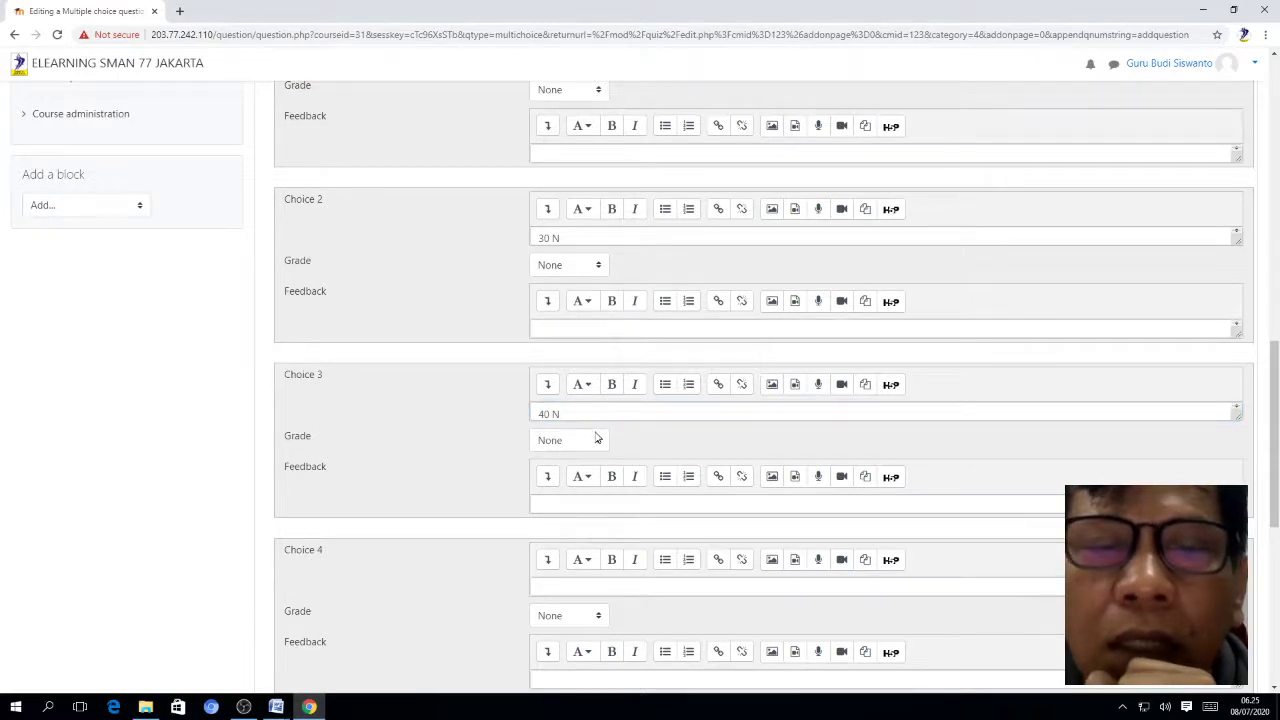
{"action": "scroll", "coordinate": [597, 436], "scroll_direction": "down", "scroll_amount": 2}
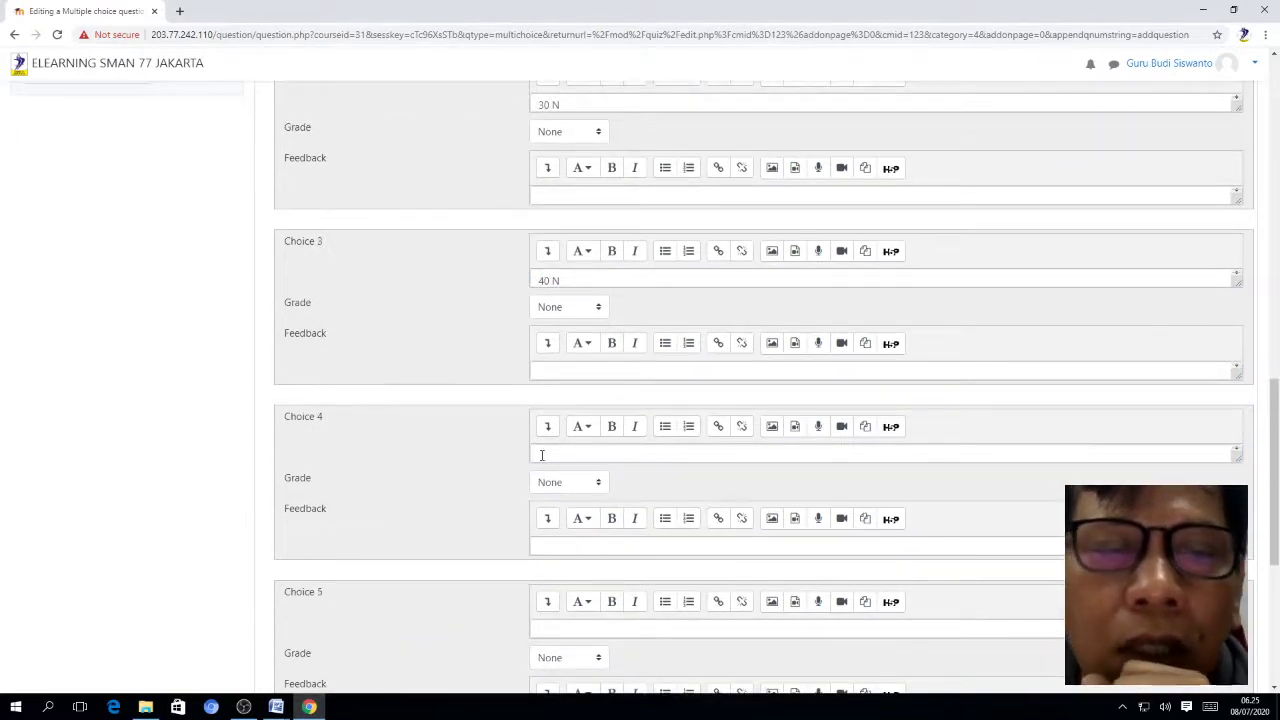
Fill Choice 4 with 50 N copied from Word, deleting the 'A.' prefix
{"action": "left_click", "coordinate": [542, 455]}
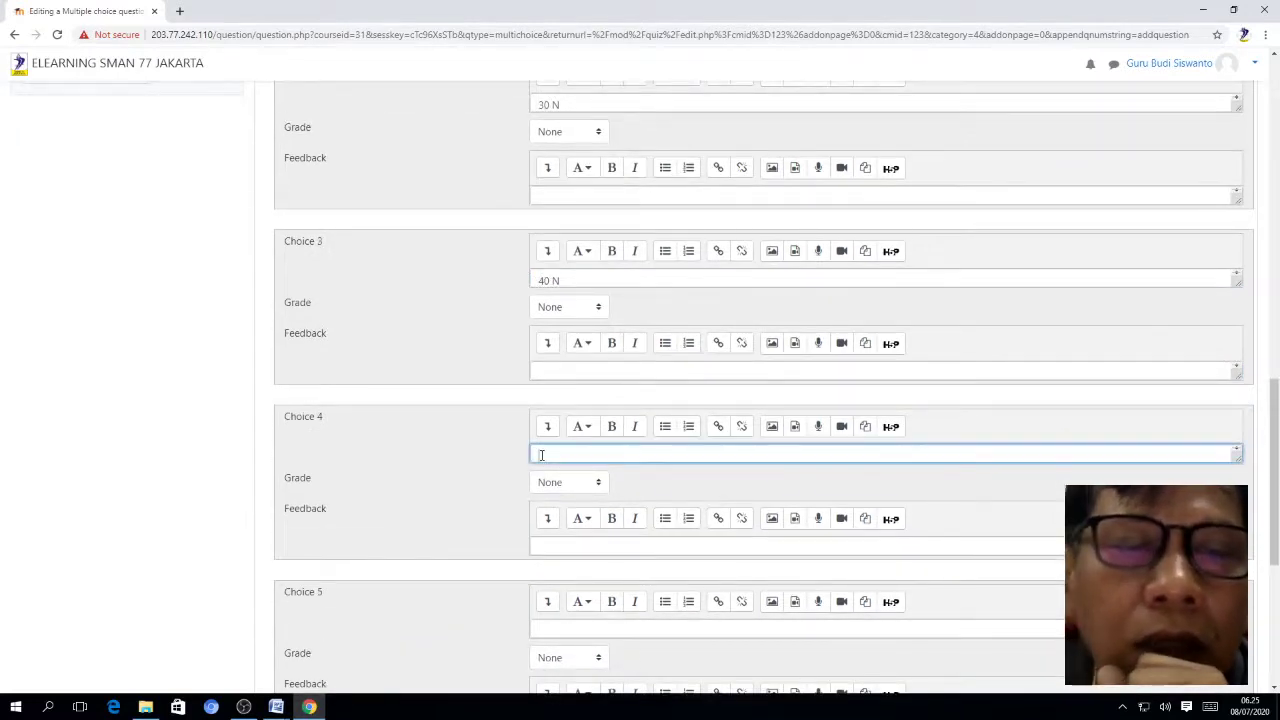
{"action": "left_click", "coordinate": [278, 707]}
{"action": "left_click", "coordinate": [330, 662]}
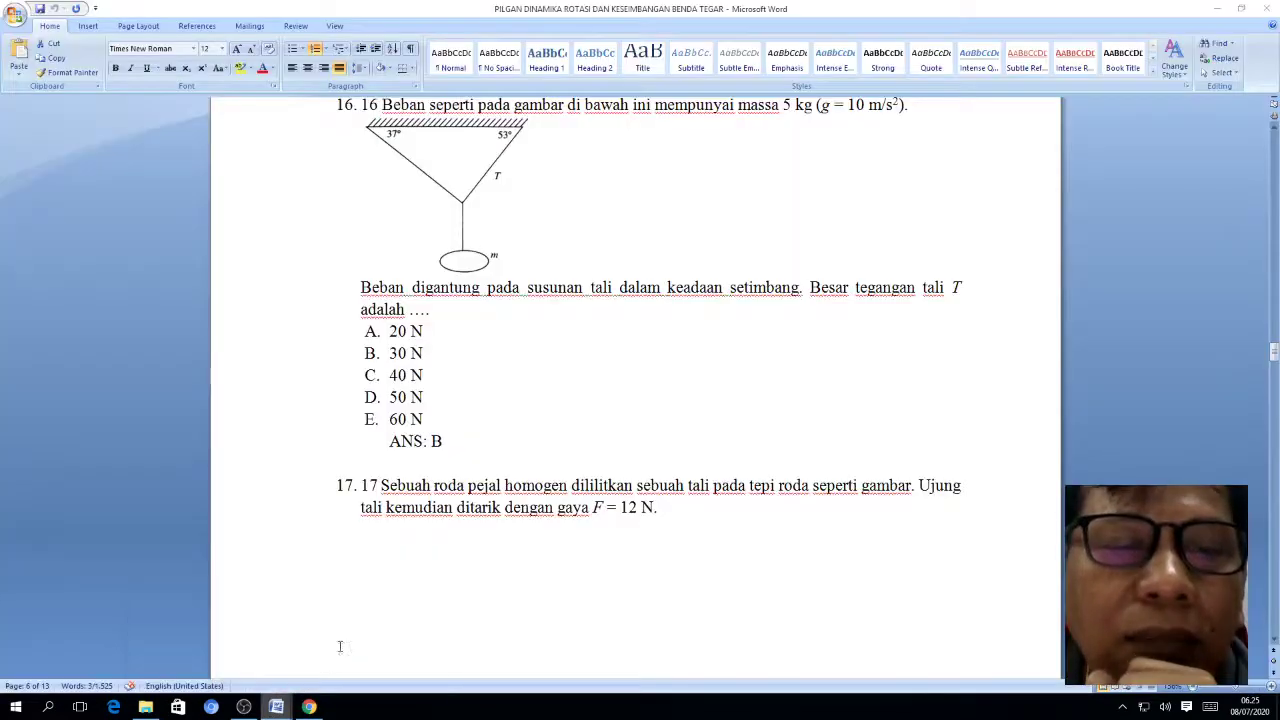
{"action": "left_click_drag", "start_coordinate": [390, 375], "coordinate": [430, 397]}
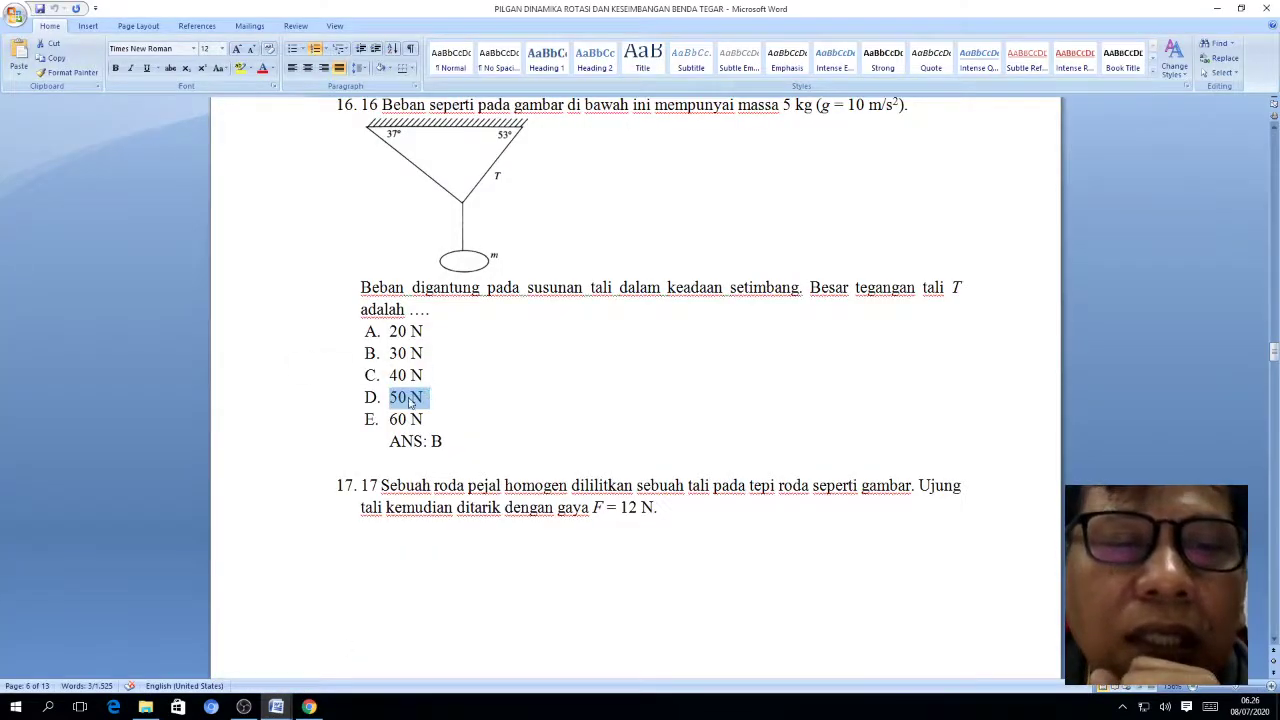
{"action": "right_click", "coordinate": [409, 401]}
{"action": "left_click", "coordinate": [365, 428]}
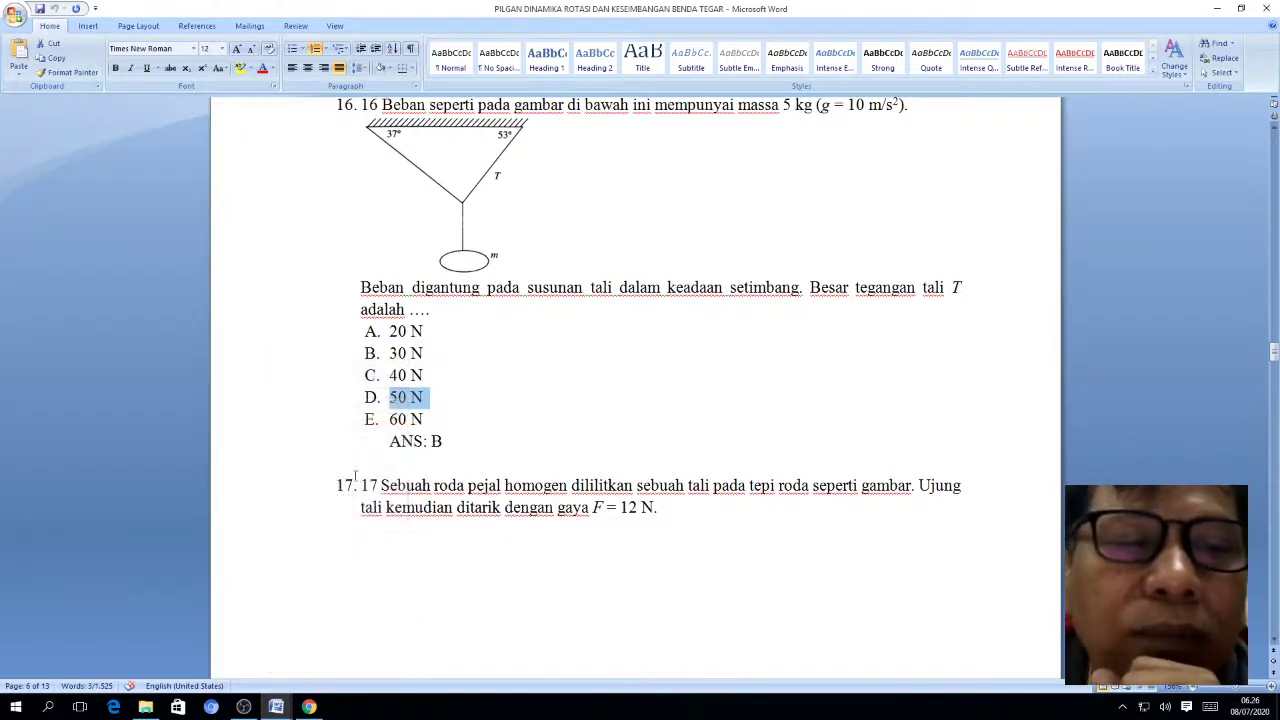
{"action": "left_click", "coordinate": [309, 707]}
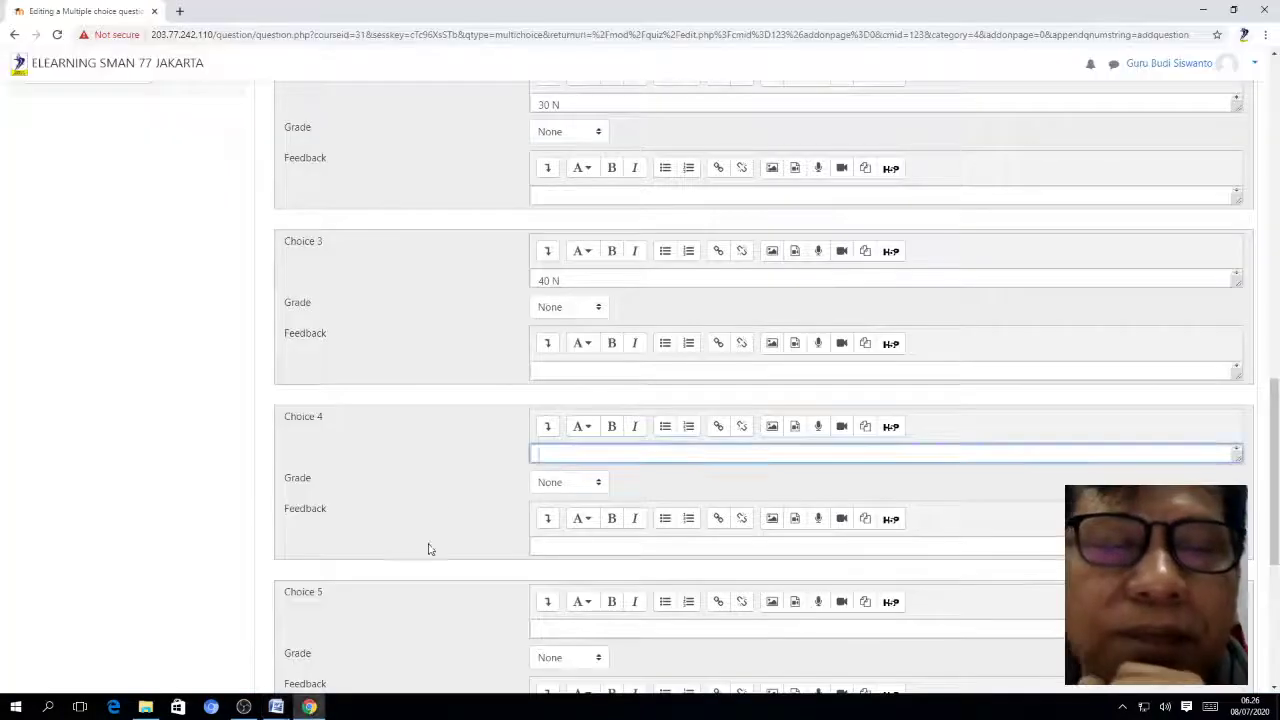
{"action": "right_click", "coordinate": [537, 454]}
{"action": "left_click", "coordinate": [570, 535]}
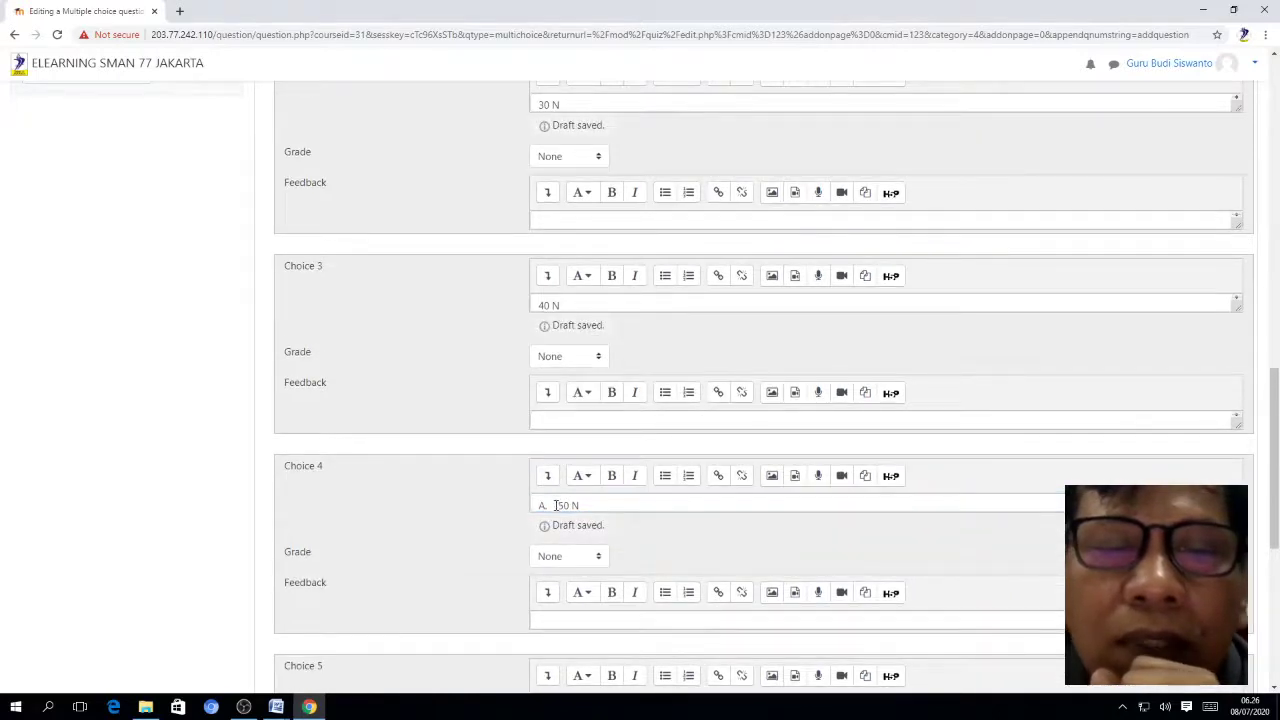
{"action": "left_click", "coordinate": [556, 505]}
{"action": "key", "text": "BackSpace"}
{"action": "key", "text": "BackSpace"}
{"action": "key", "text": "BackSpace"}
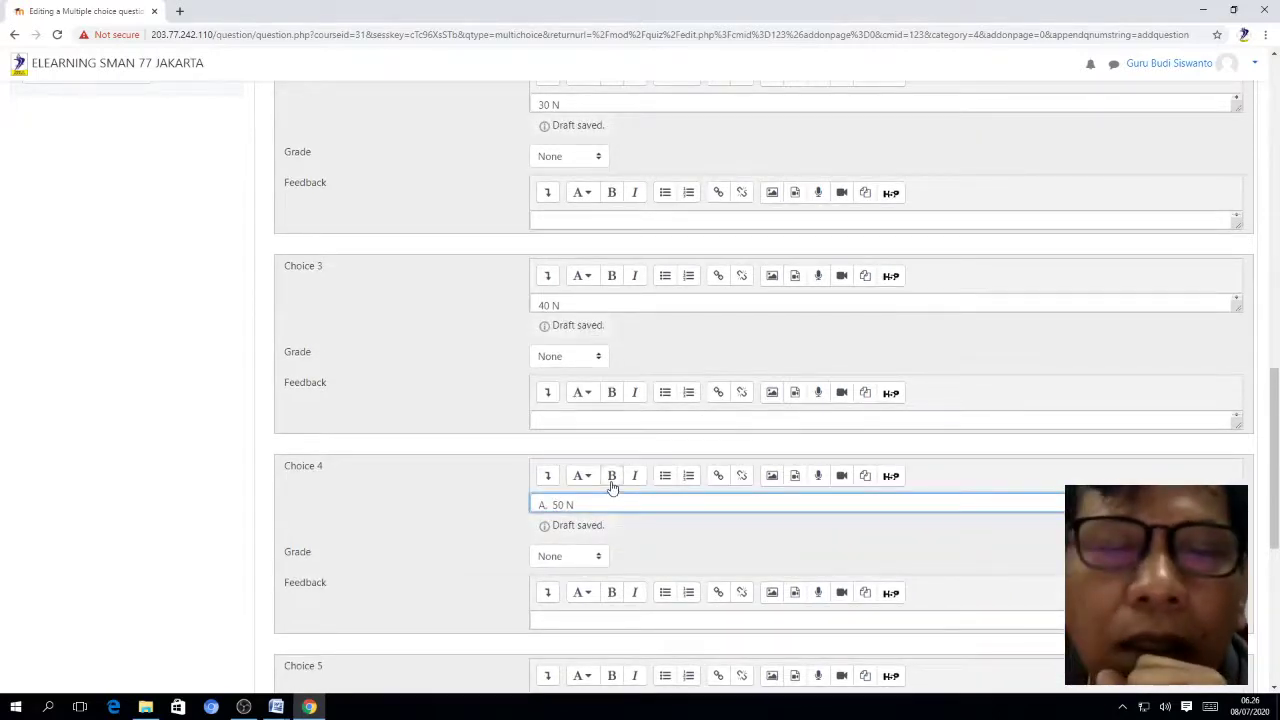
{"action": "left_click", "coordinate": [623, 546]}
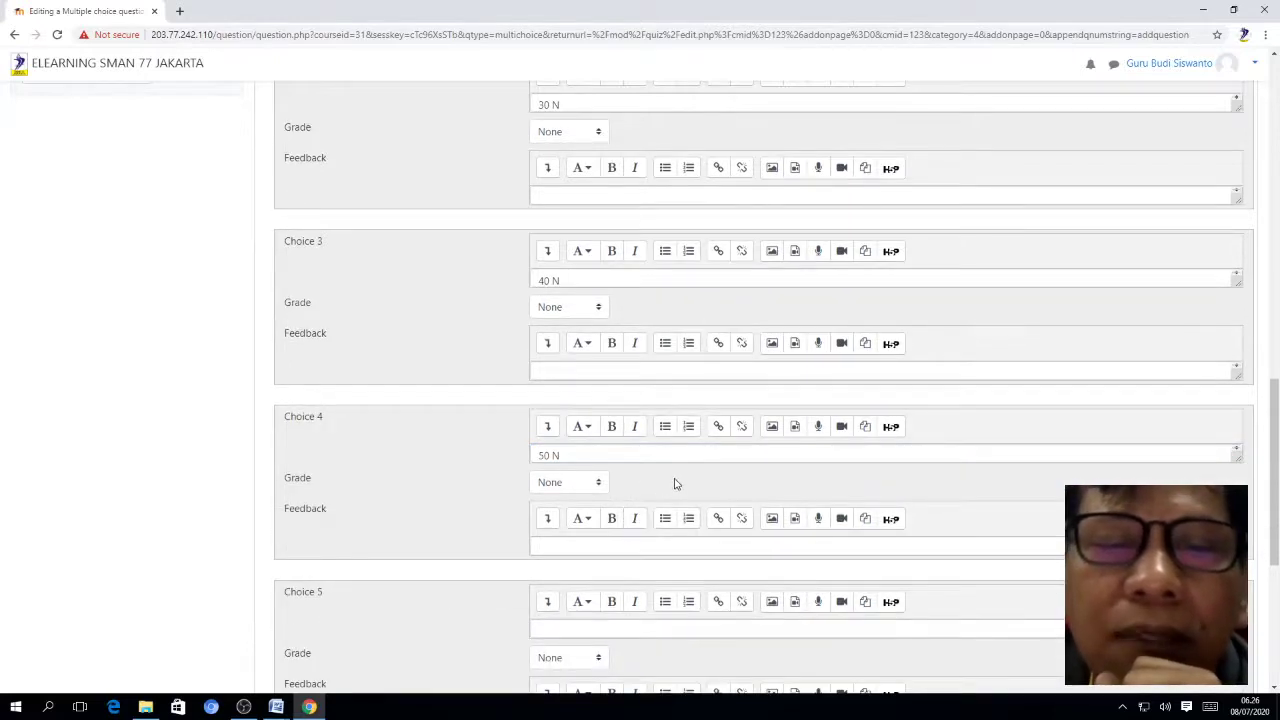
{"action": "scroll", "coordinate": [674, 485], "scroll_direction": "down", "scroll_amount": 2}
Fill Choice 5 with 60 N copied from Word, deleting the 'A.' prefix
{"action": "left_click", "coordinate": [571, 426]}
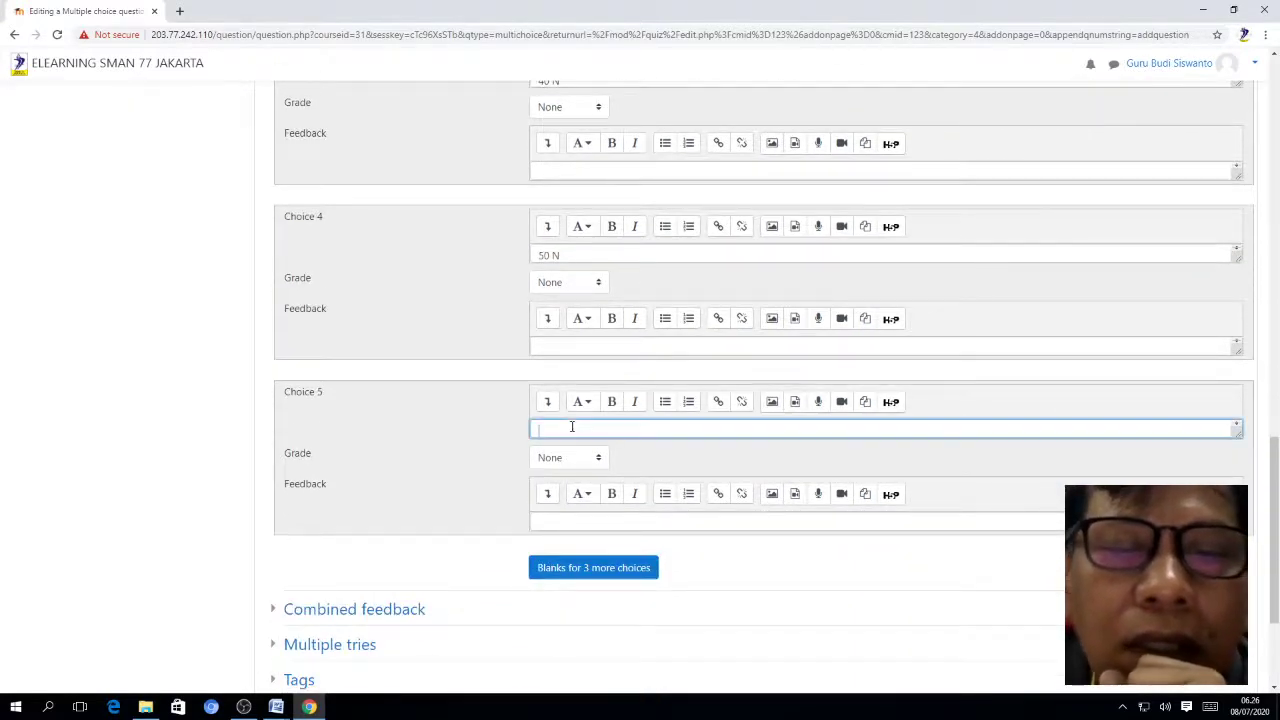
{"action": "mouse_move", "coordinate": [276, 707]}
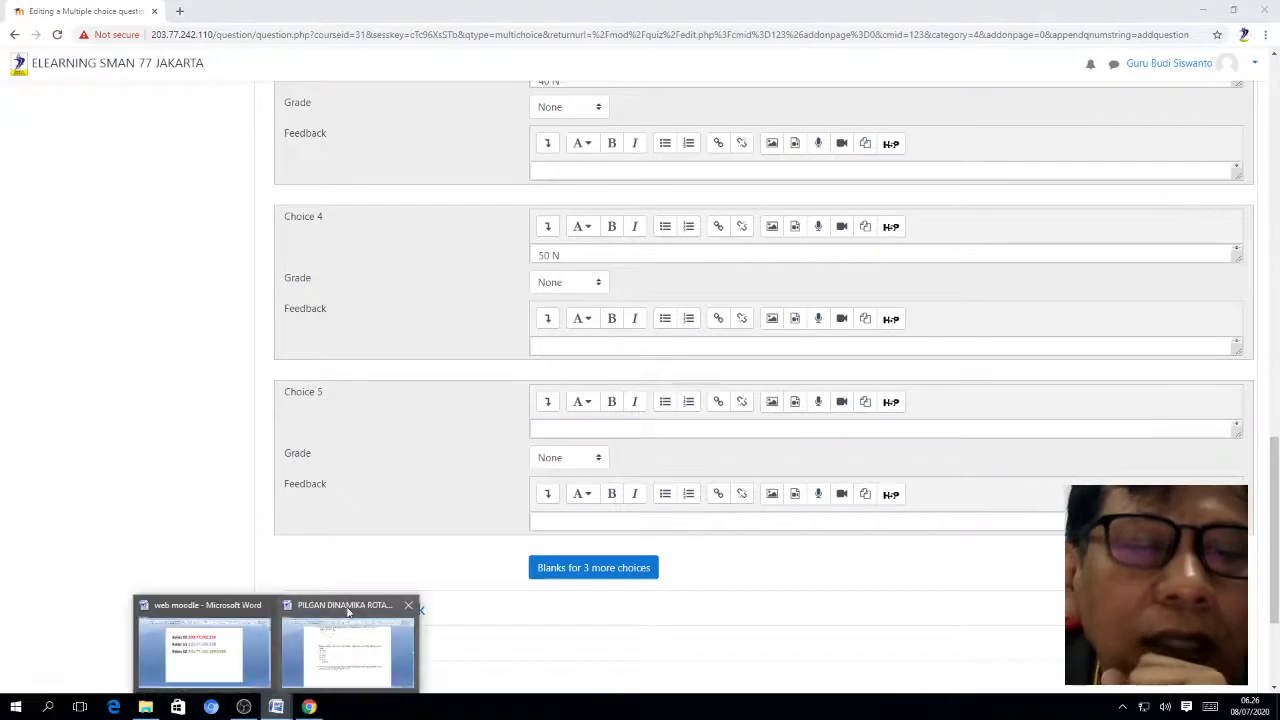
{"action": "left_click", "coordinate": [314, 651]}
{"action": "left_click_drag", "start_coordinate": [391, 419], "coordinate": [425, 420]}
{"action": "right_click", "coordinate": [415, 421]}
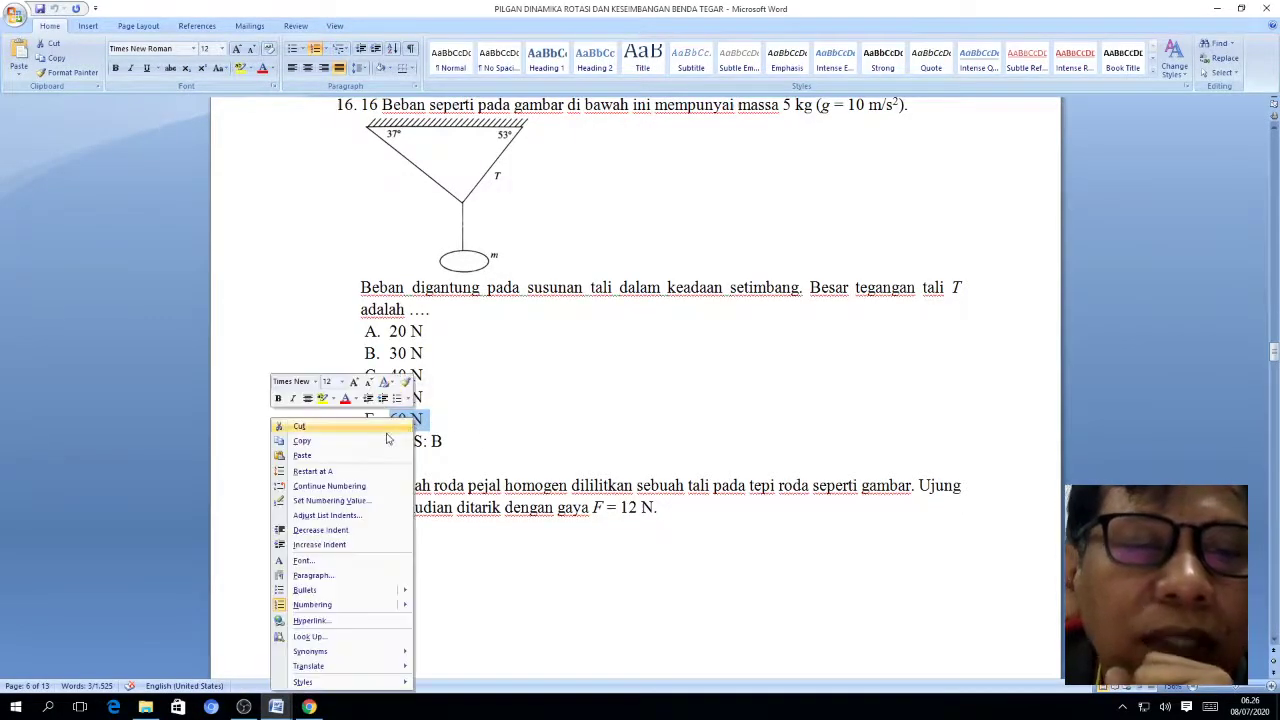
{"action": "left_click", "coordinate": [302, 440]}
{"action": "left_click", "coordinate": [289, 712]}
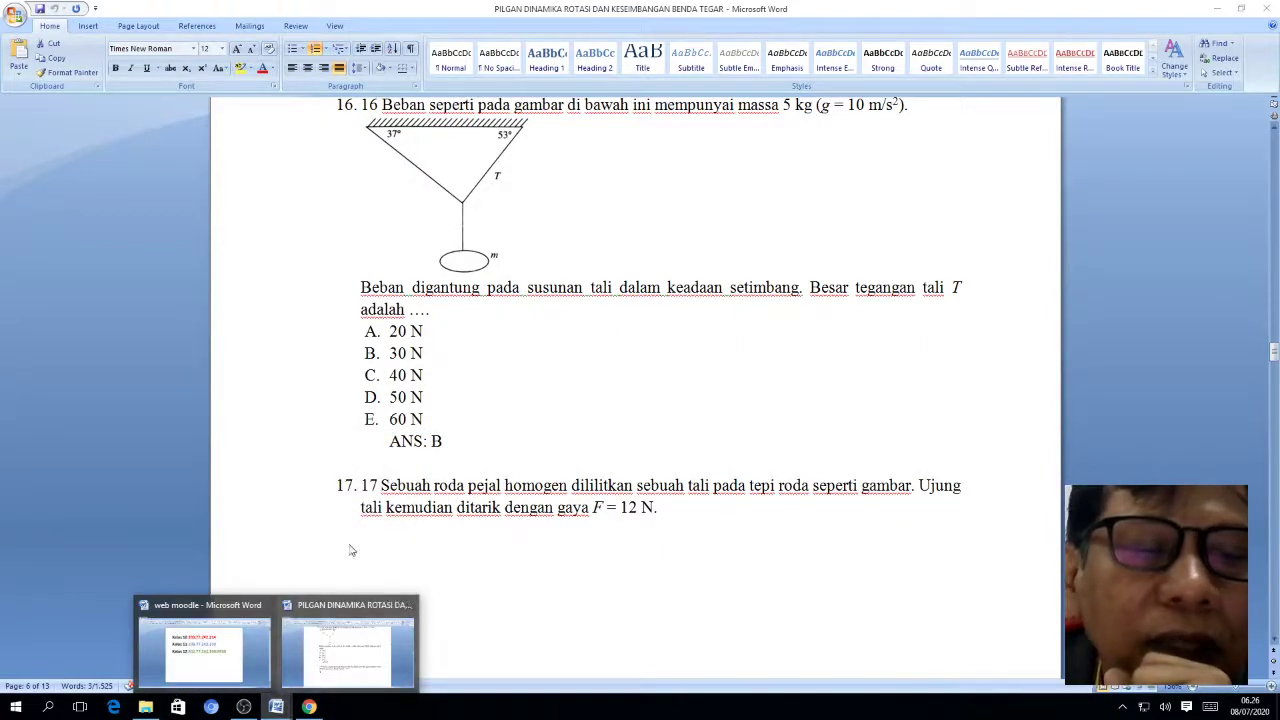
{"action": "left_click", "coordinate": [309, 707]}
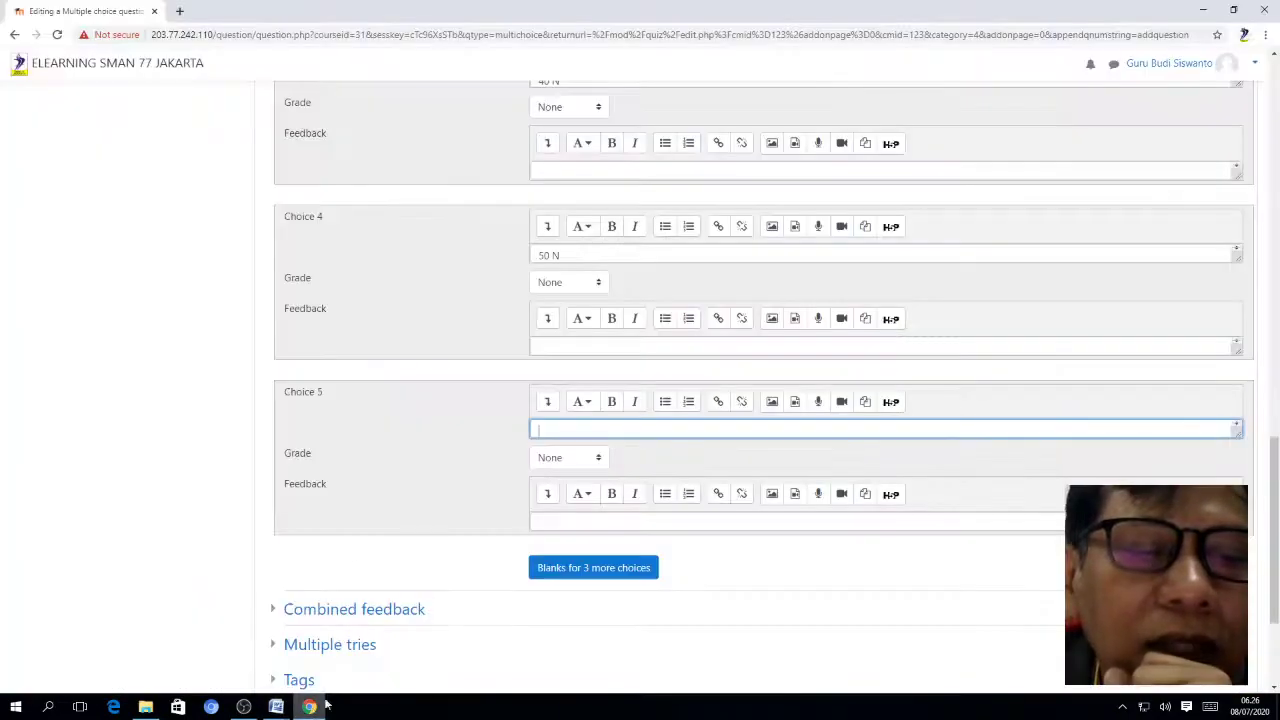
{"action": "right_click", "coordinate": [541, 427]}
{"action": "left_click", "coordinate": [568, 506]}
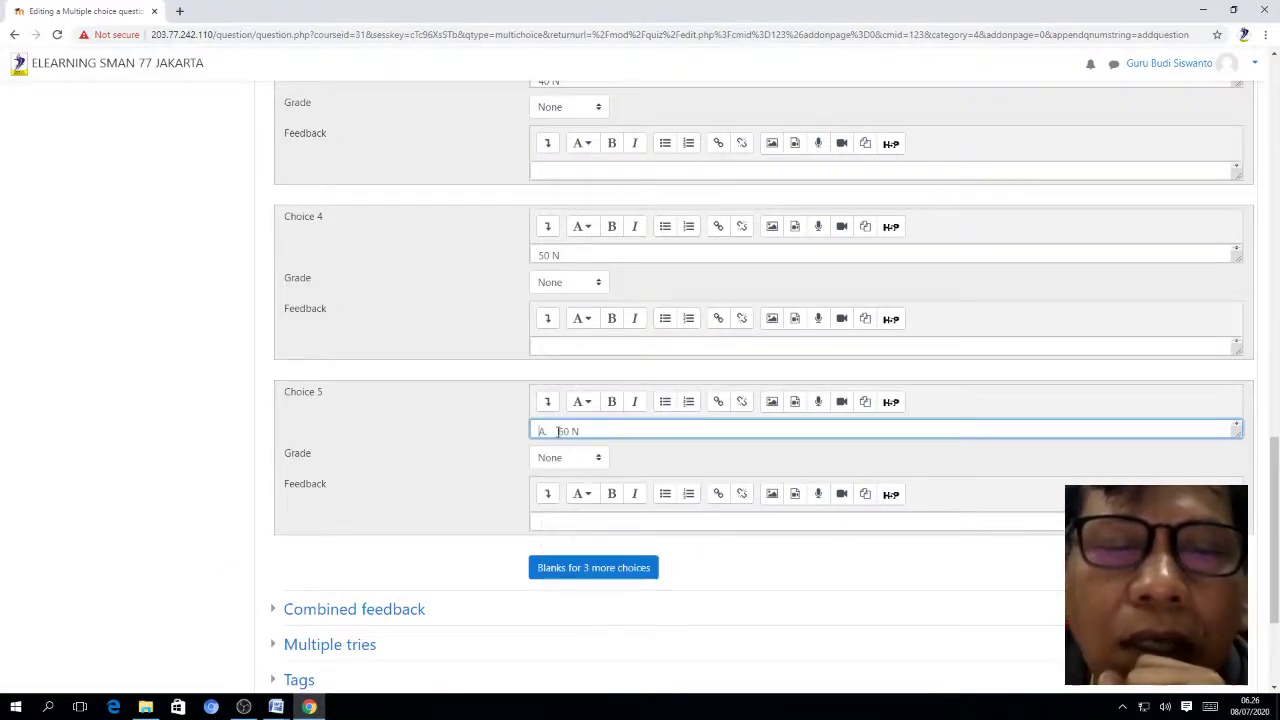
{"action": "key", "text": "BackSpace"}
{"action": "key", "text": "BackSpace"}
{"action": "key", "text": "BackSpace"}
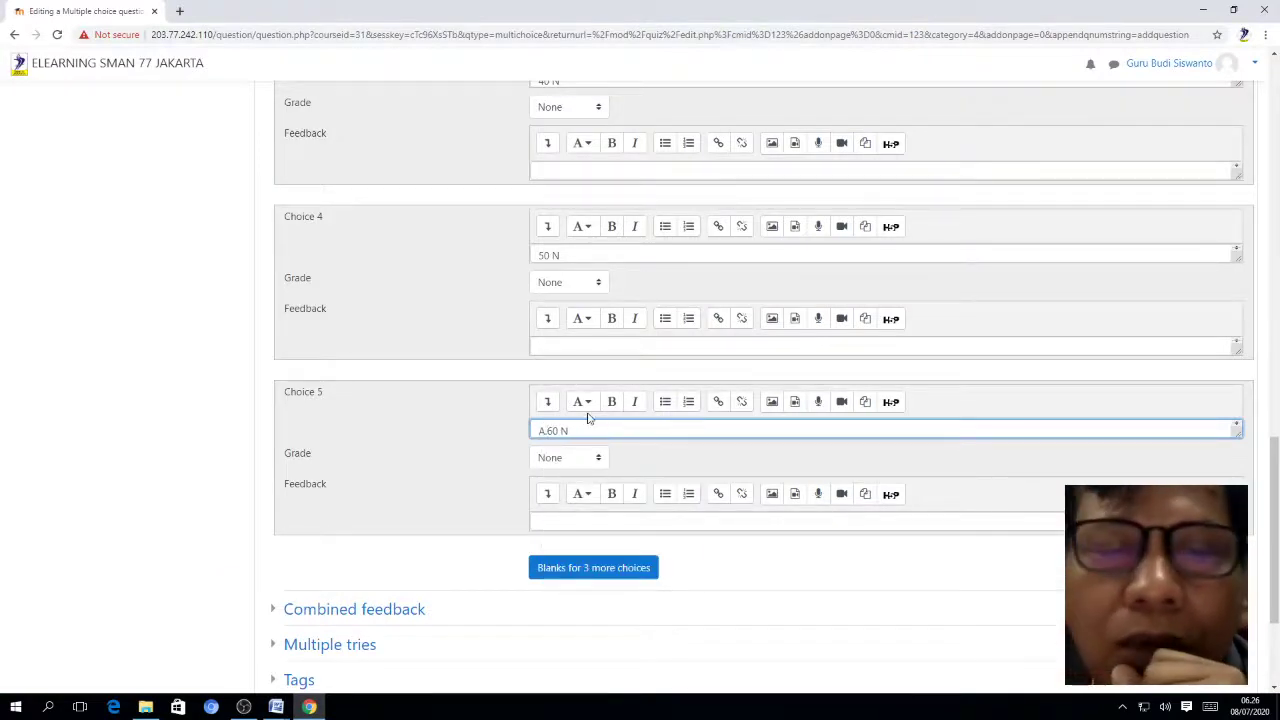
{"action": "left_click", "coordinate": [669, 452]}
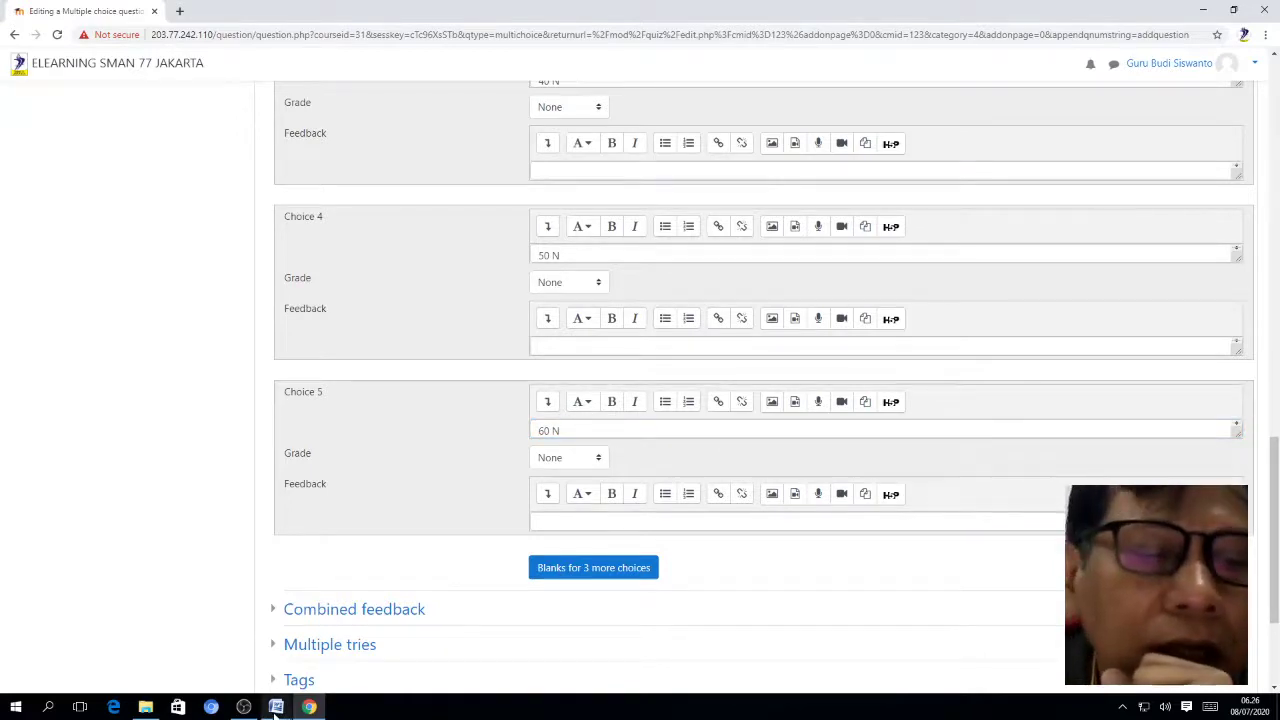
{"action": "mouse_move", "coordinate": [276, 707]}
{"action": "left_click", "coordinate": [338, 671]}
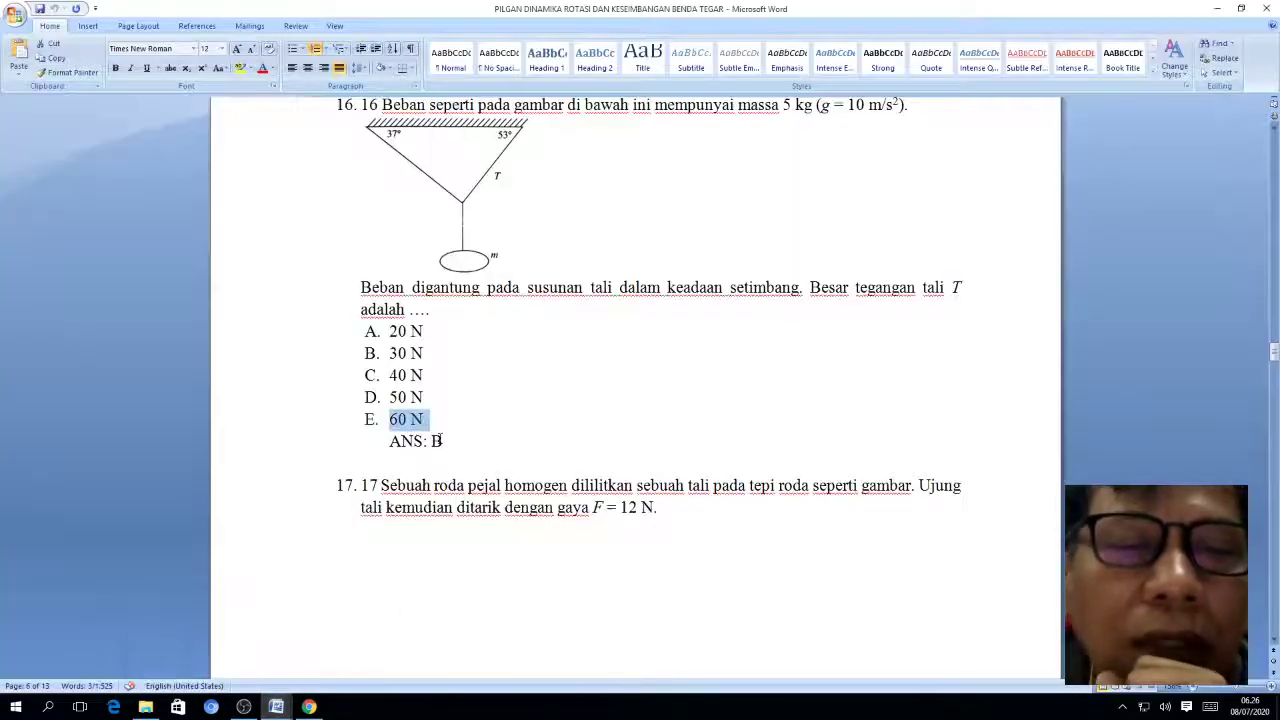
{"action": "left_click", "coordinate": [308, 707]}
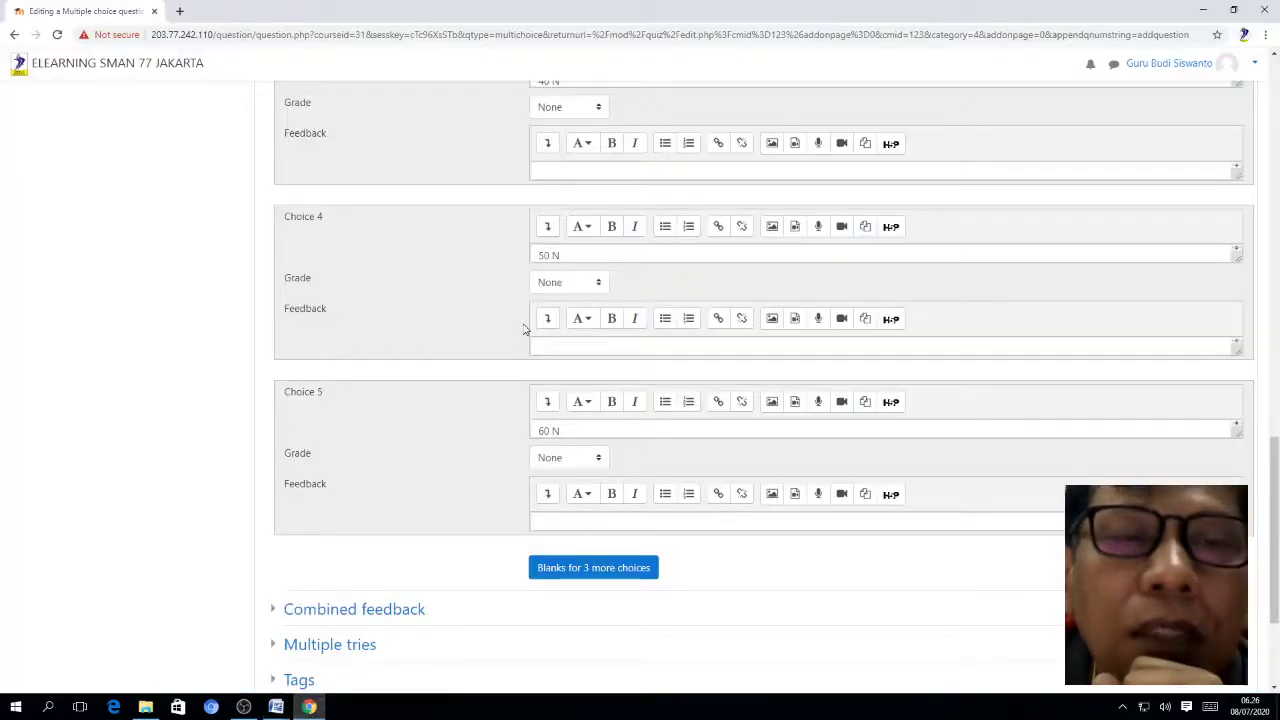
Set Choice 2's grade to 100% to mark it correct
{"action": "scroll", "coordinate": [526, 330], "scroll_direction": "up", "scroll_amount": 2}
{"action": "scroll", "coordinate": [500, 325], "scroll_direction": "up", "scroll_amount": 4}
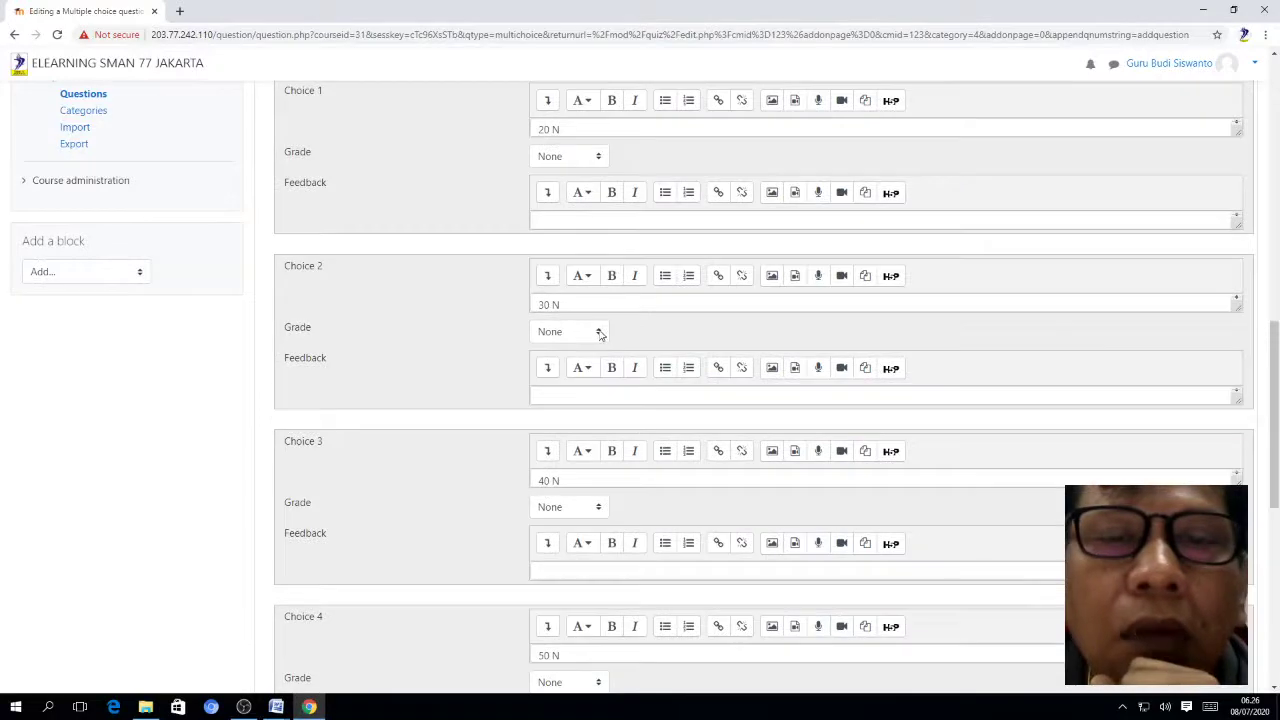
{"action": "left_click", "coordinate": [600, 333]}
{"action": "left_click", "coordinate": [551, 377]}
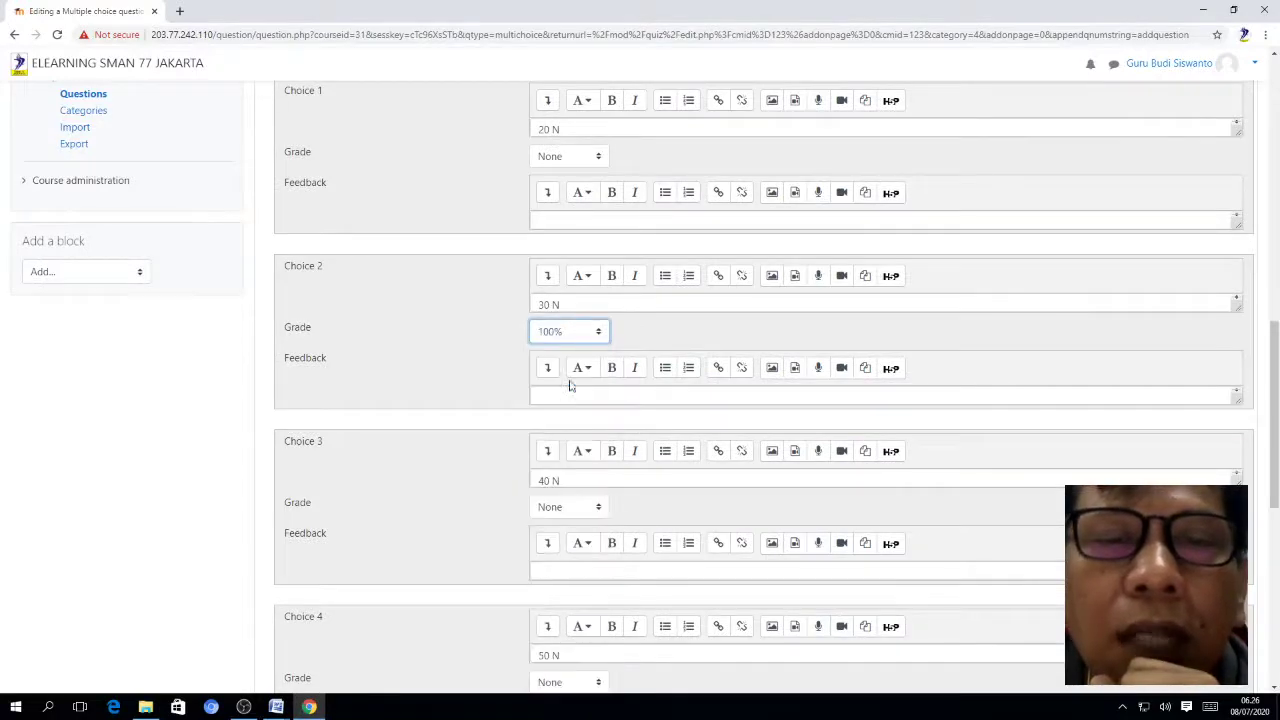
{"action": "left_click", "coordinate": [644, 325]}
Save the question and return to the quiz editing page
{"action": "scroll", "coordinate": [640, 318], "scroll_direction": "up", "scroll_amount": 2}
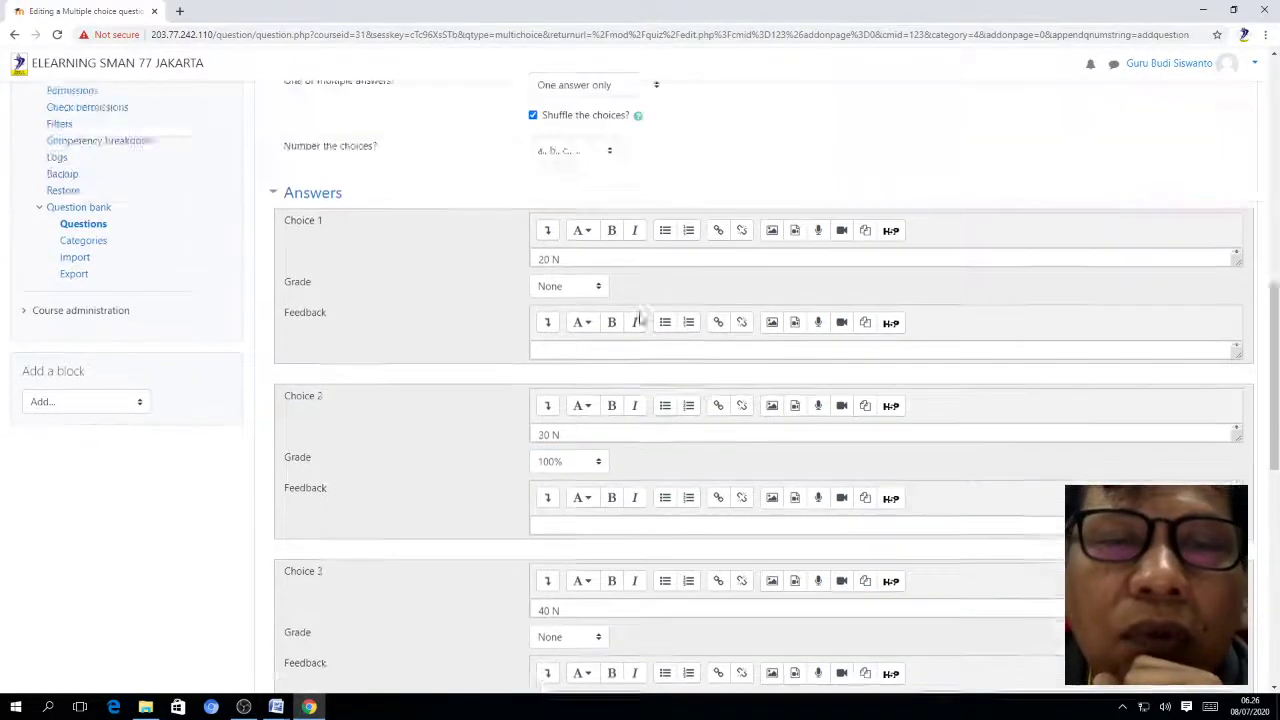
{"action": "scroll", "coordinate": [640, 318], "scroll_direction": "down", "scroll_amount": 4}
{"action": "scroll", "coordinate": [640, 318], "scroll_direction": "down", "scroll_amount": 6}
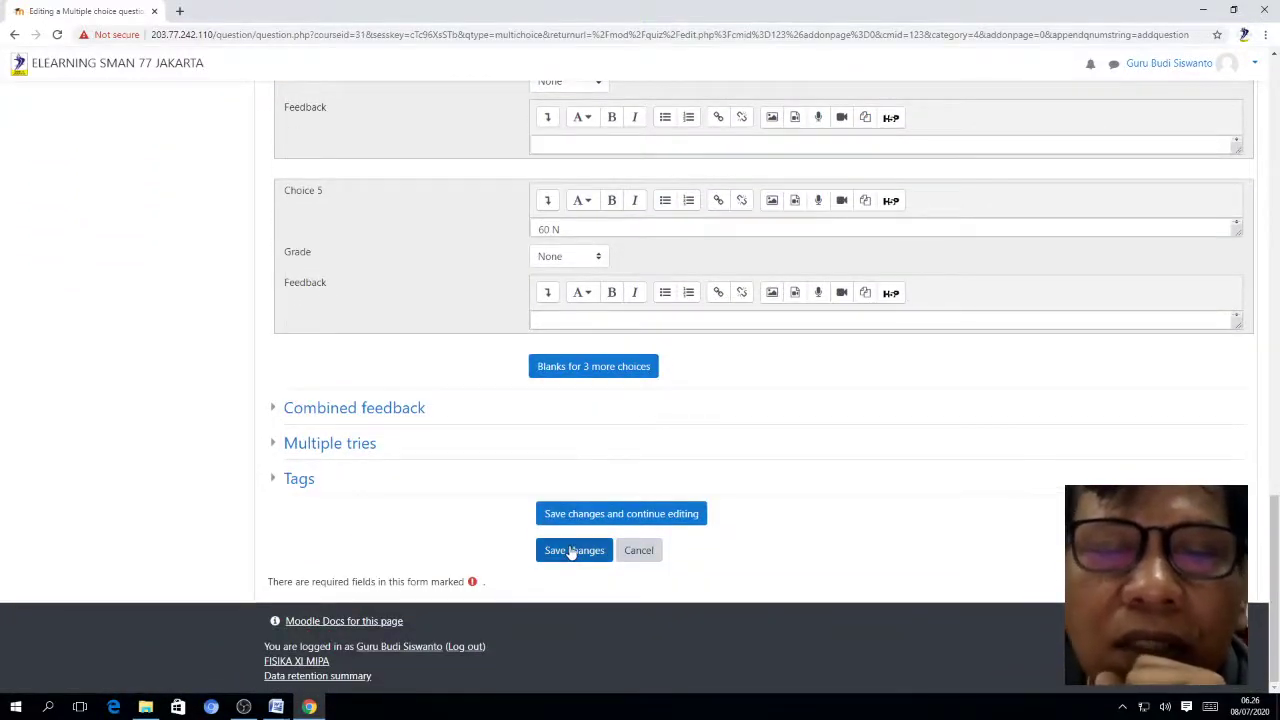
{"action": "left_click", "coordinate": [572, 553]}
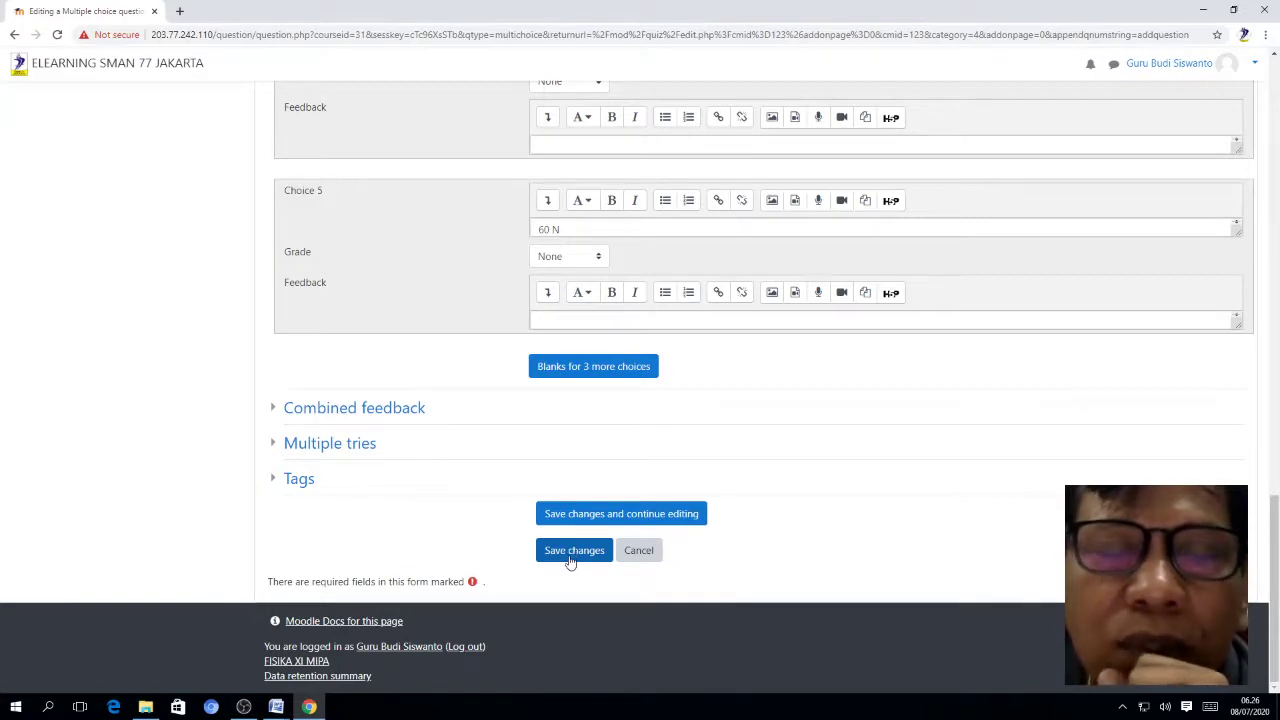
{"action": "left_click", "coordinate": [572, 552]}
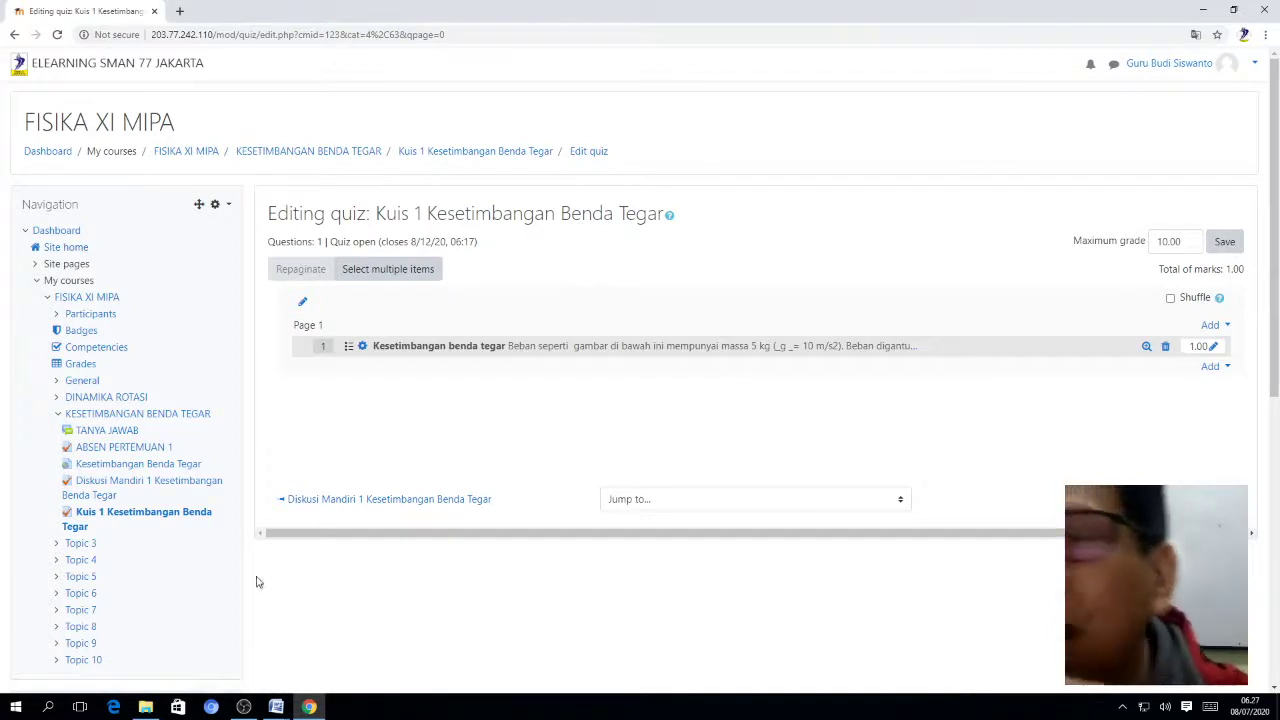
Add a new Multiple choice question to the quiz
{"action": "left_click", "coordinate": [1215, 372]}
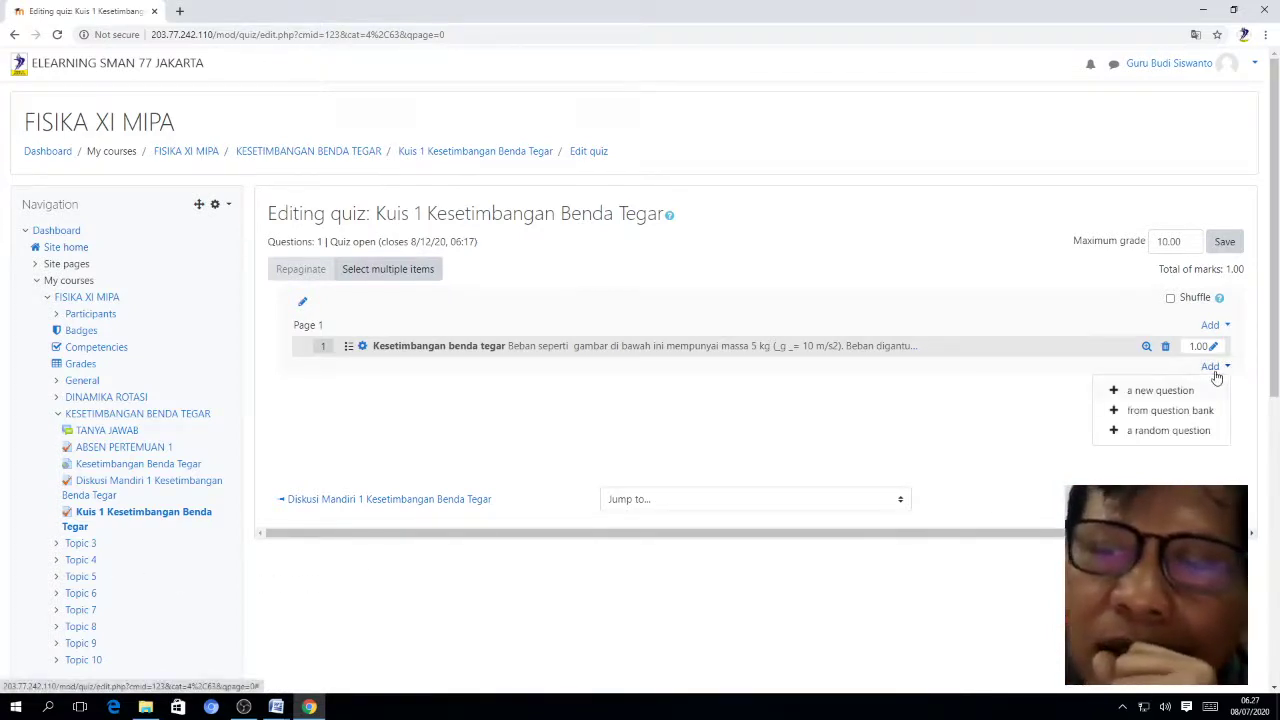
{"action": "left_click", "coordinate": [1160, 393]}
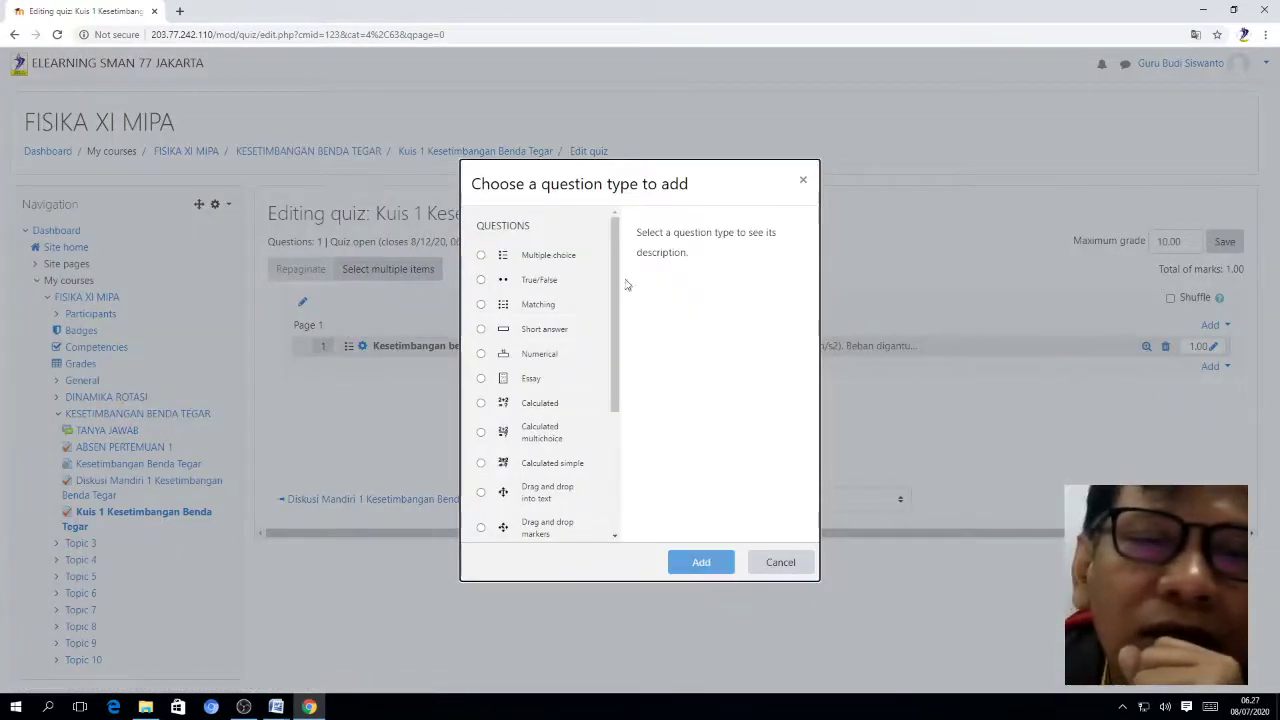
{"action": "left_click", "coordinate": [530, 257]}
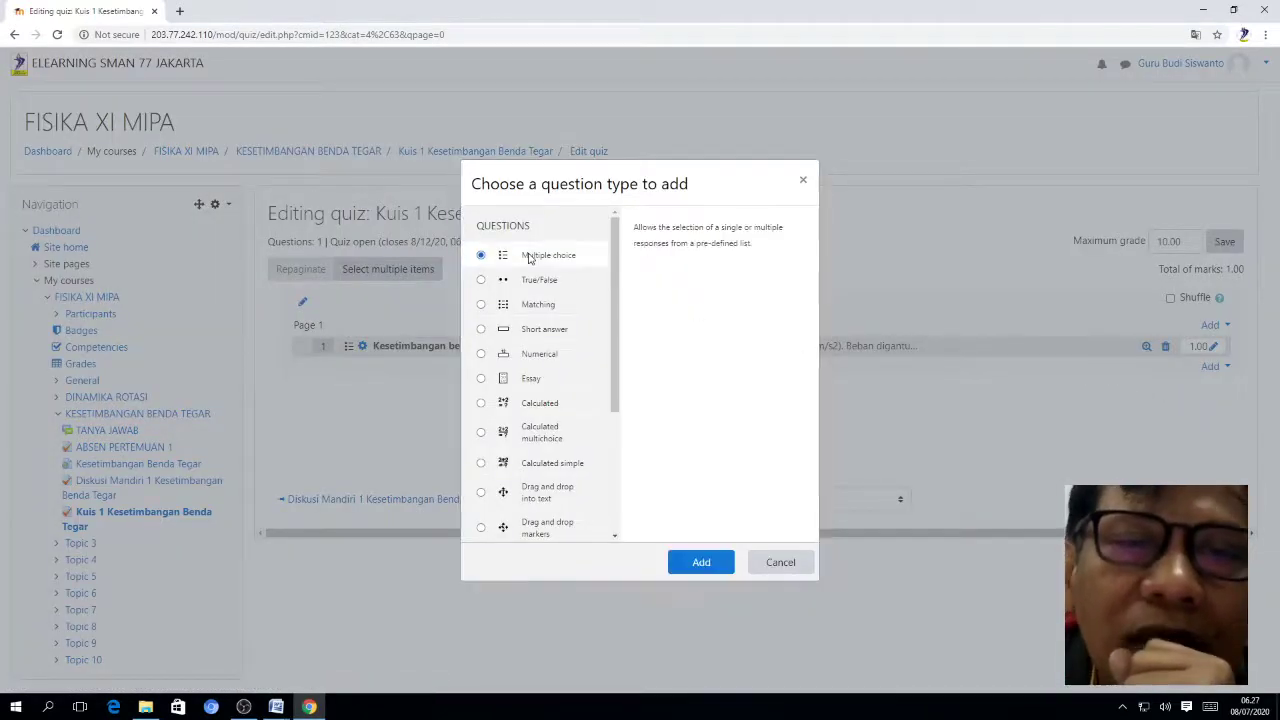
{"action": "left_click", "coordinate": [699, 564]}
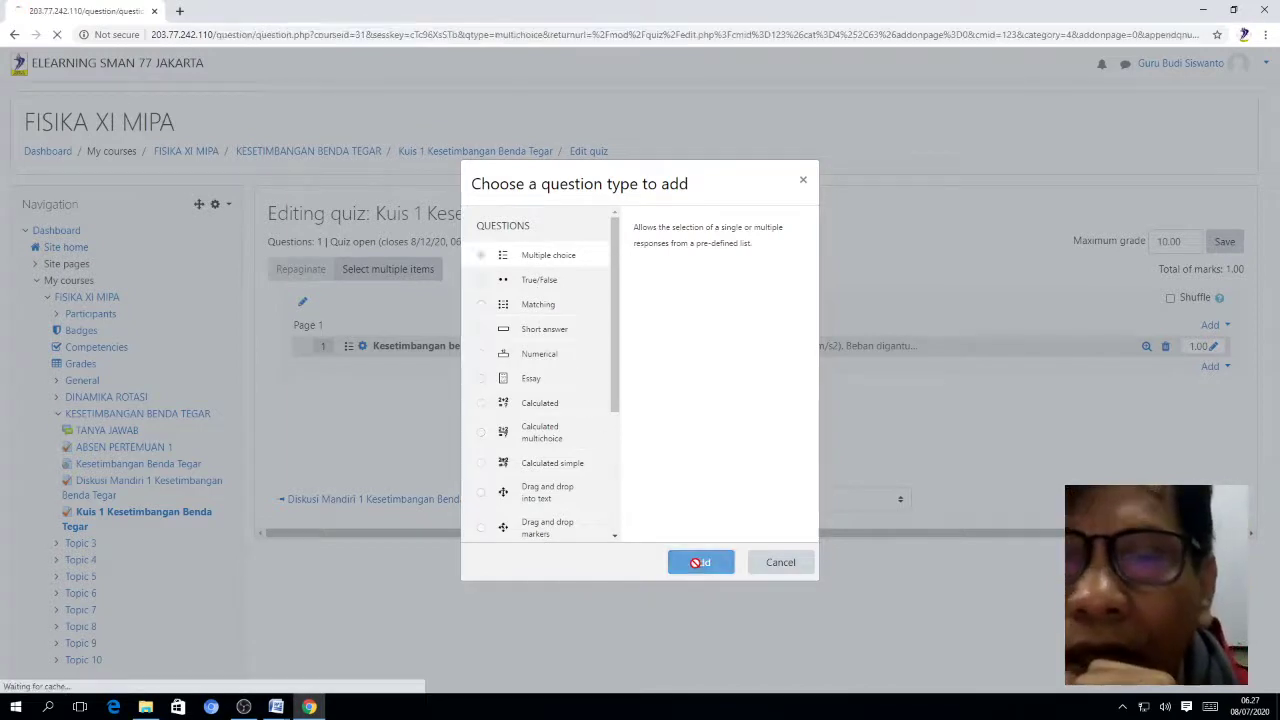
Name the question 'kesetimbangan benda tegar'
{"action": "left_click", "coordinate": [549, 317]}
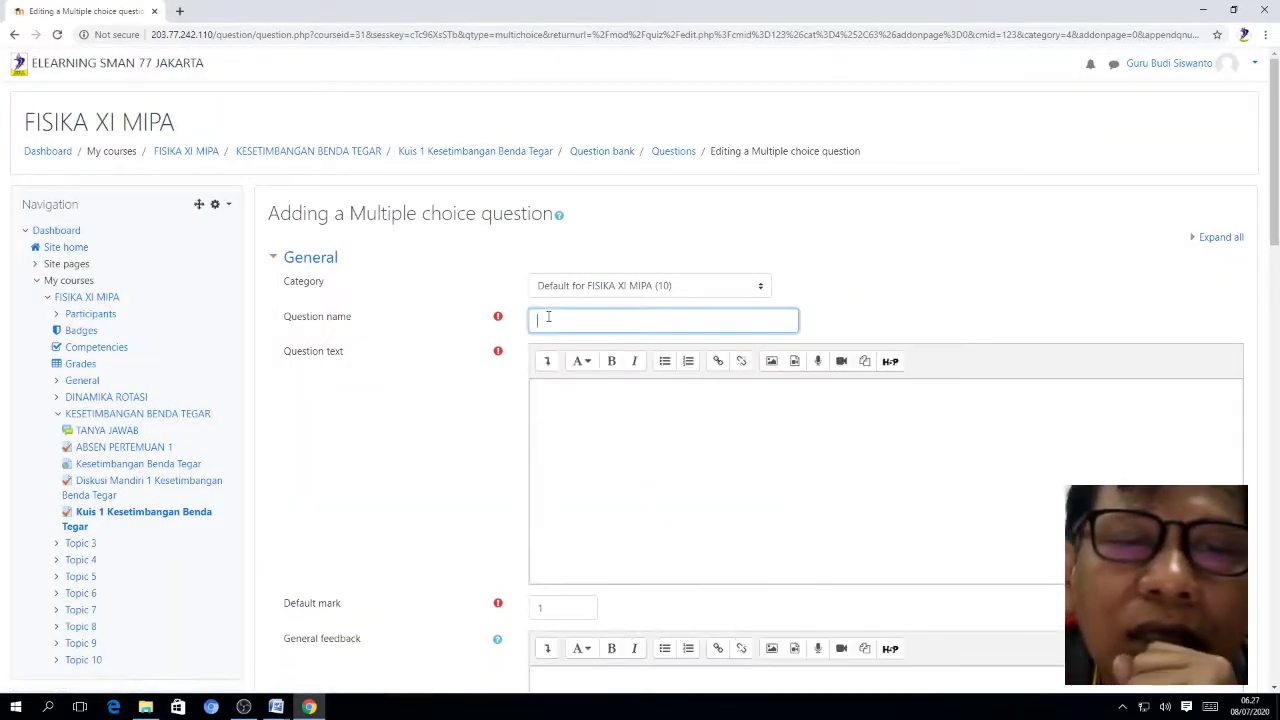
{"action": "type", "text": "1"}
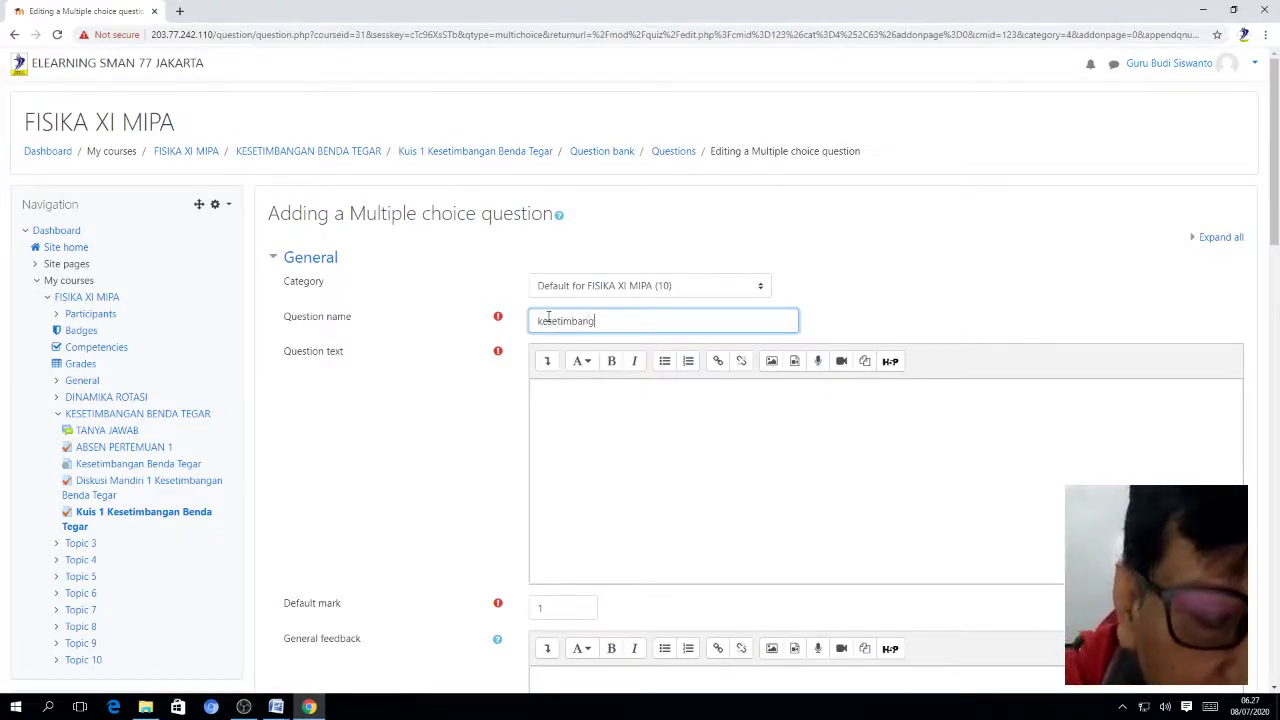
{"action": "type", "text": "esetimbangan benda teg"}
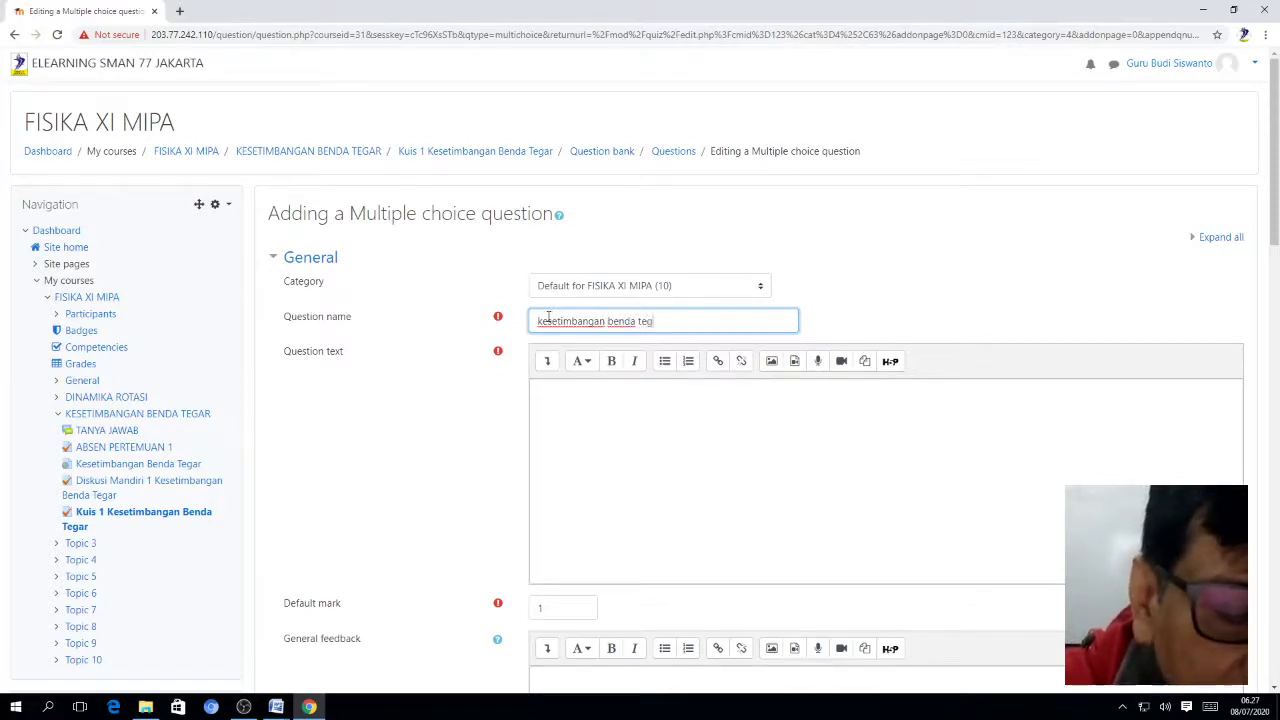
{"action": "type", "text": "ar"}
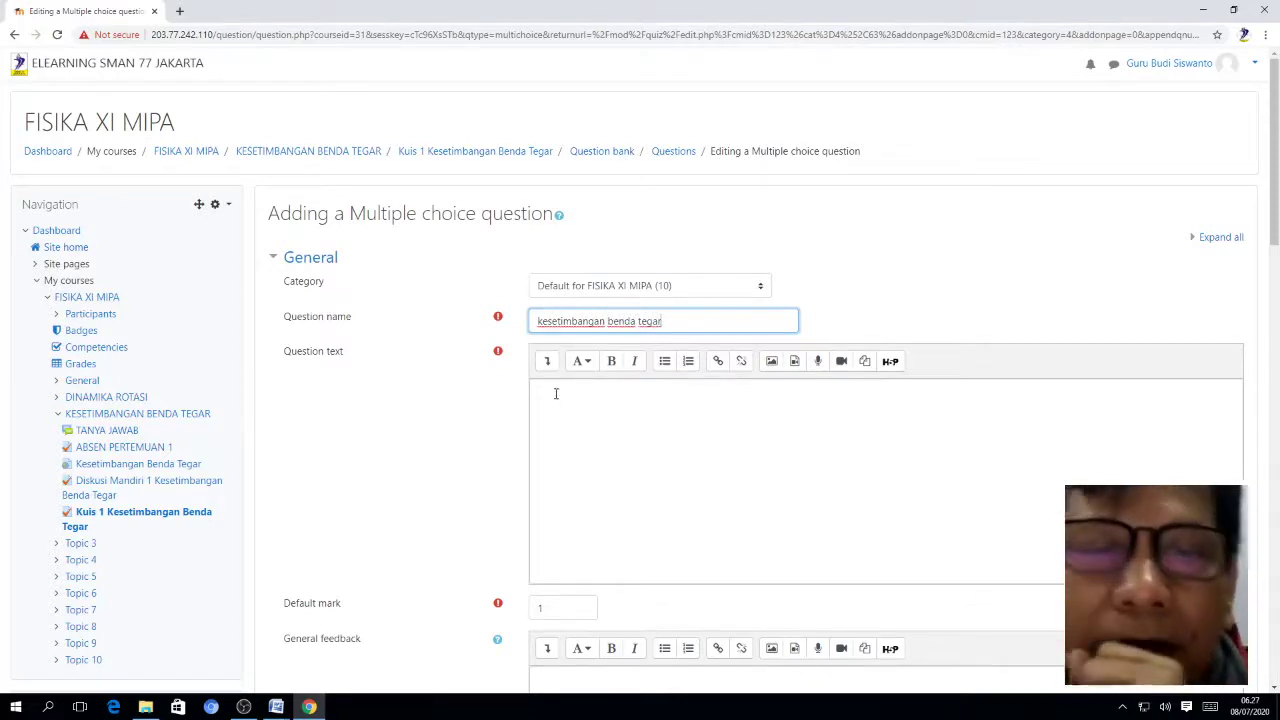
{"action": "left_click", "coordinate": [562, 386]}
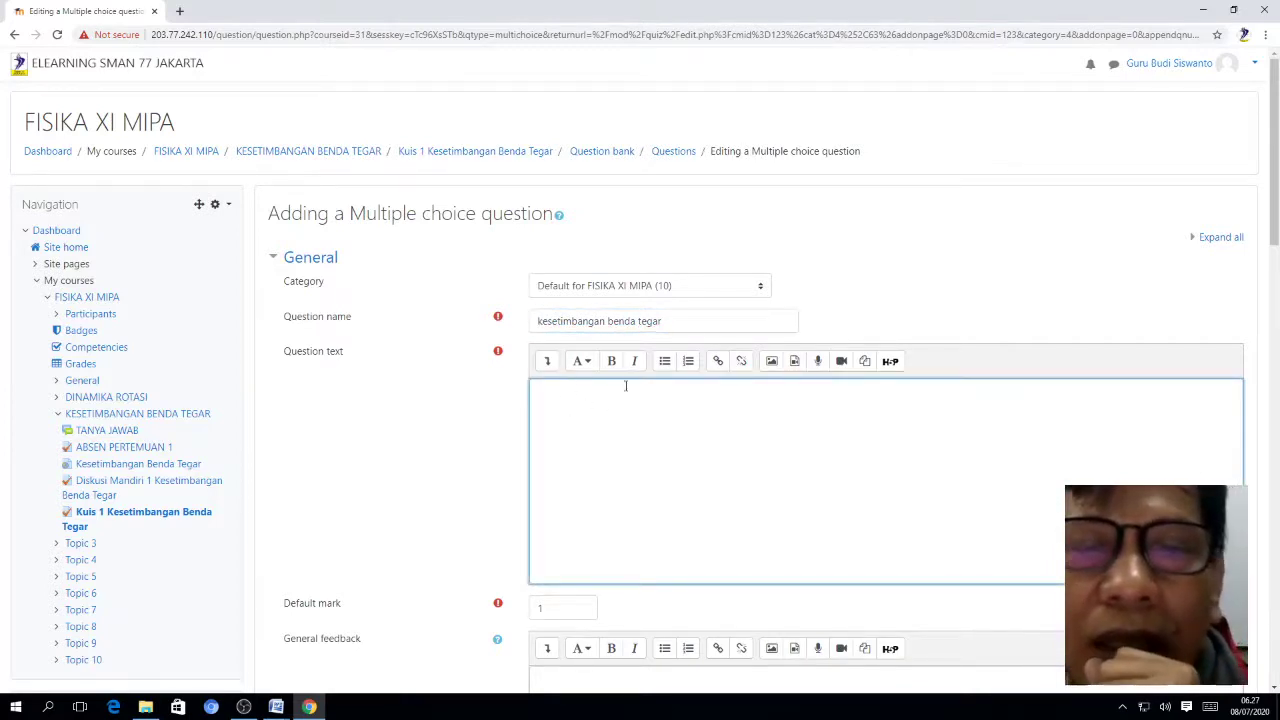
{"action": "left_click", "coordinate": [276, 707]}
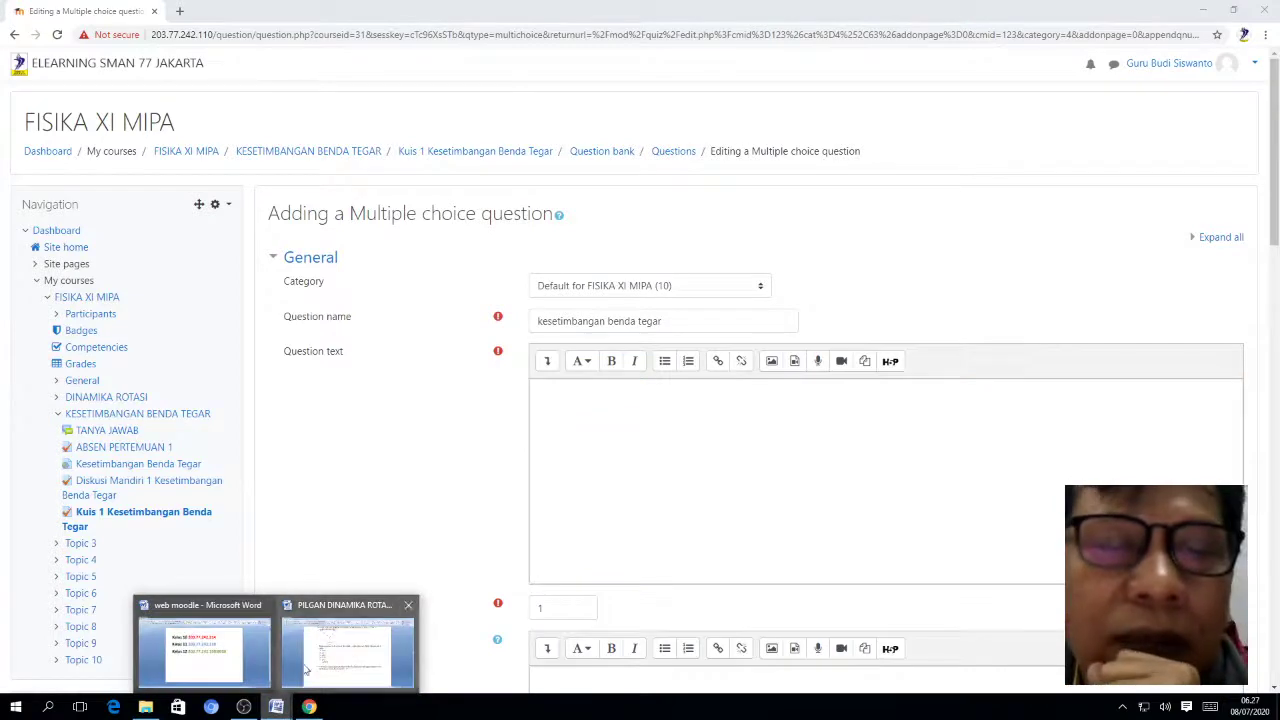
Locate question 23 in the Word document and copy its stem text
{"action": "left_click", "coordinate": [306, 660]}
{"action": "scroll", "coordinate": [528, 486], "scroll_direction": "down", "scroll_amount": 12}
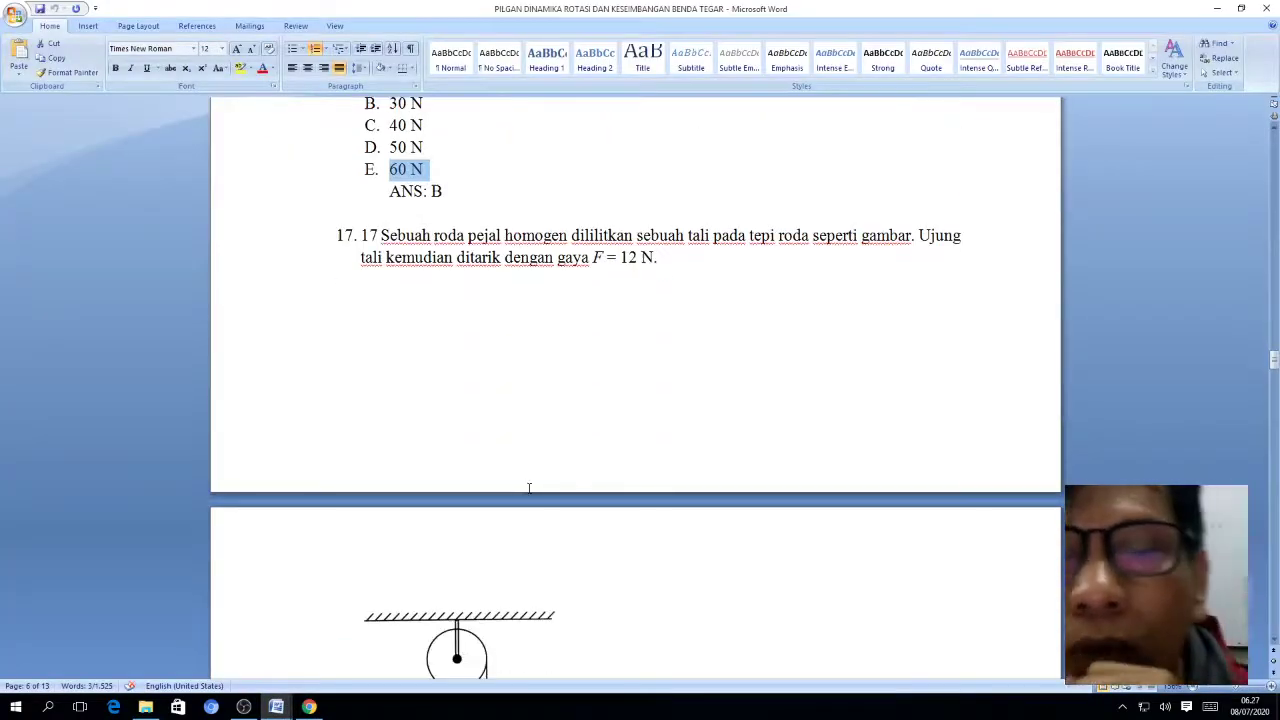
{"action": "scroll", "coordinate": [529, 488], "scroll_direction": "down", "scroll_amount": 13}
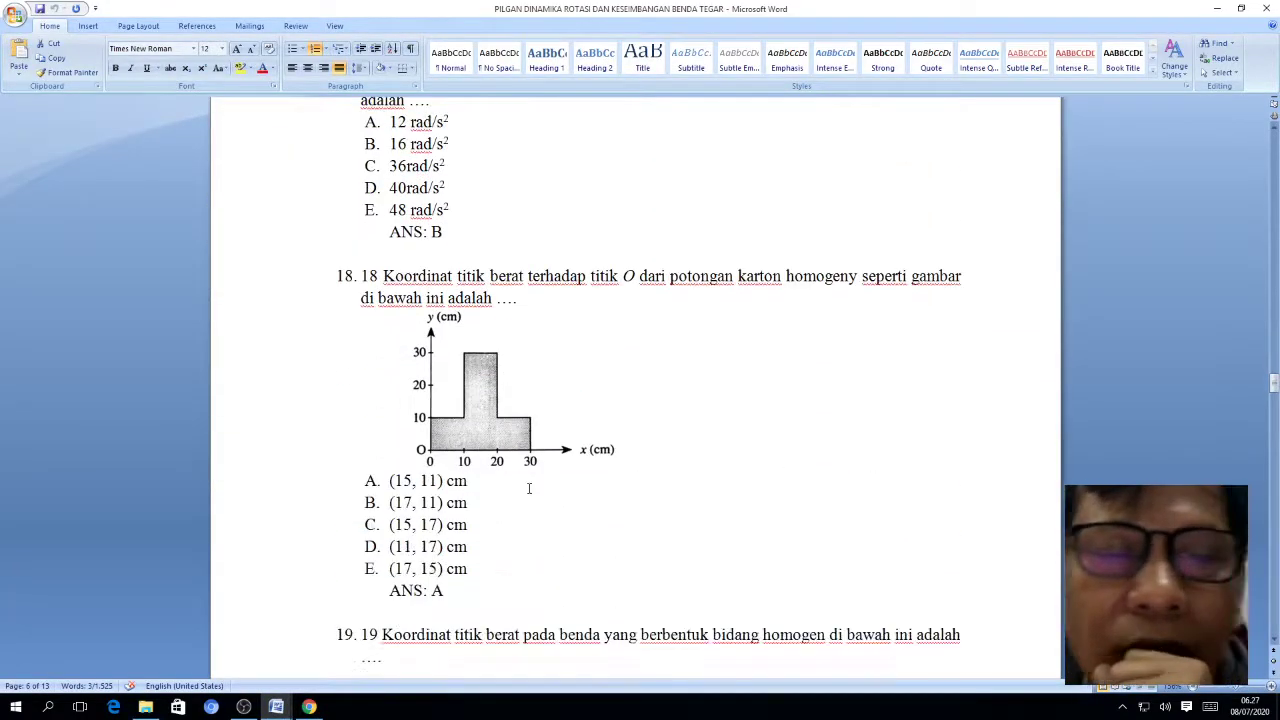
{"action": "scroll", "coordinate": [526, 489], "scroll_direction": "down", "scroll_amount": 12}
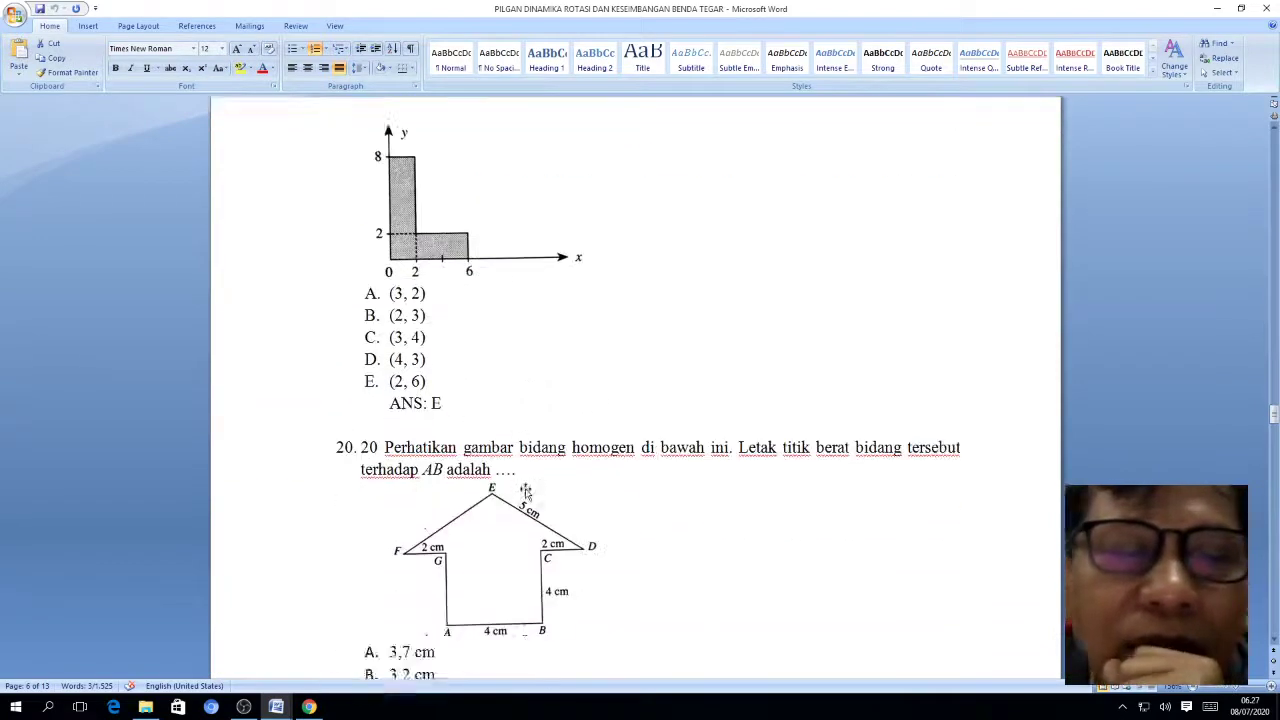
{"action": "scroll", "coordinate": [523, 493], "scroll_direction": "down", "scroll_amount": 13}
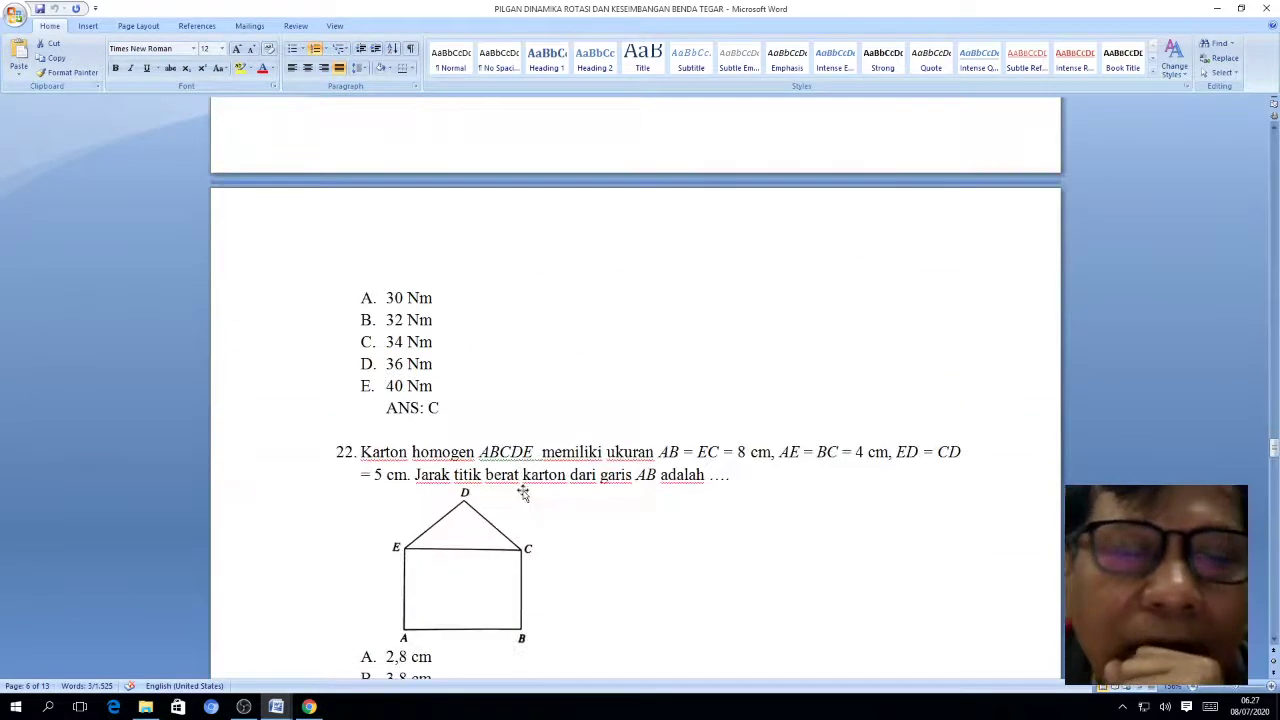
{"action": "scroll", "coordinate": [519, 494], "scroll_direction": "down", "scroll_amount": 10}
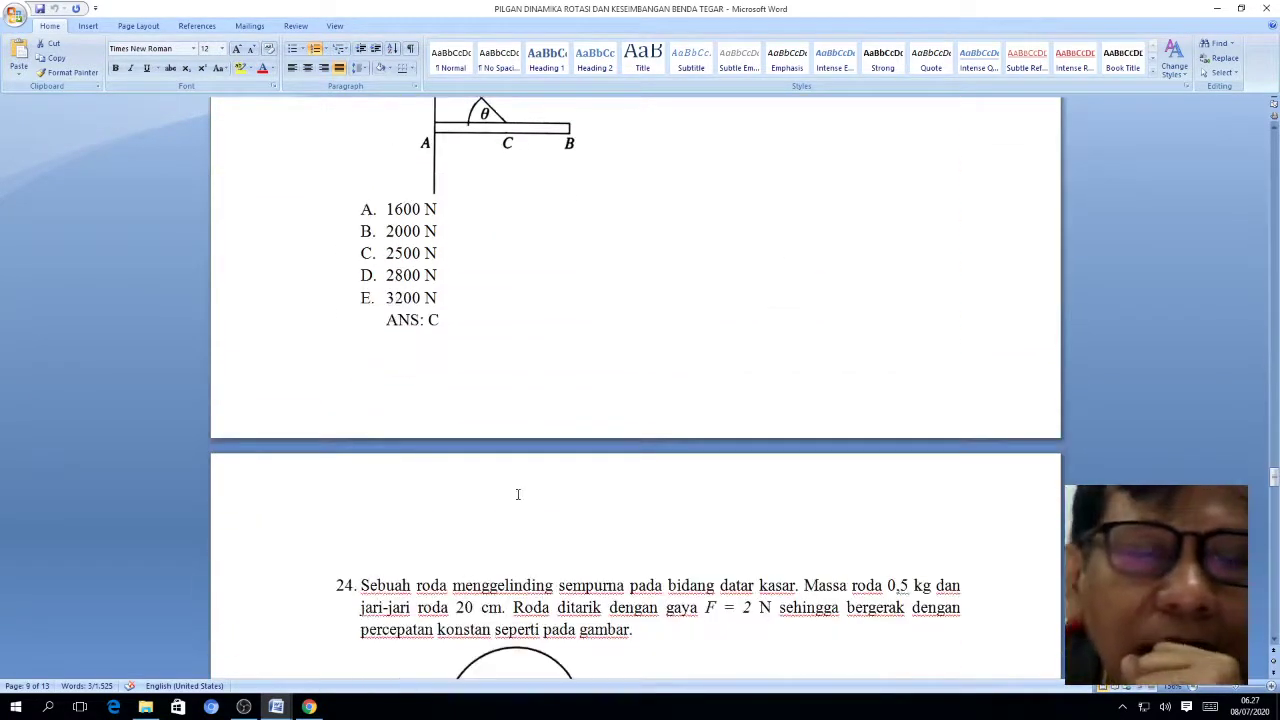
{"action": "scroll", "coordinate": [513, 500], "scroll_direction": "up", "scroll_amount": 4}
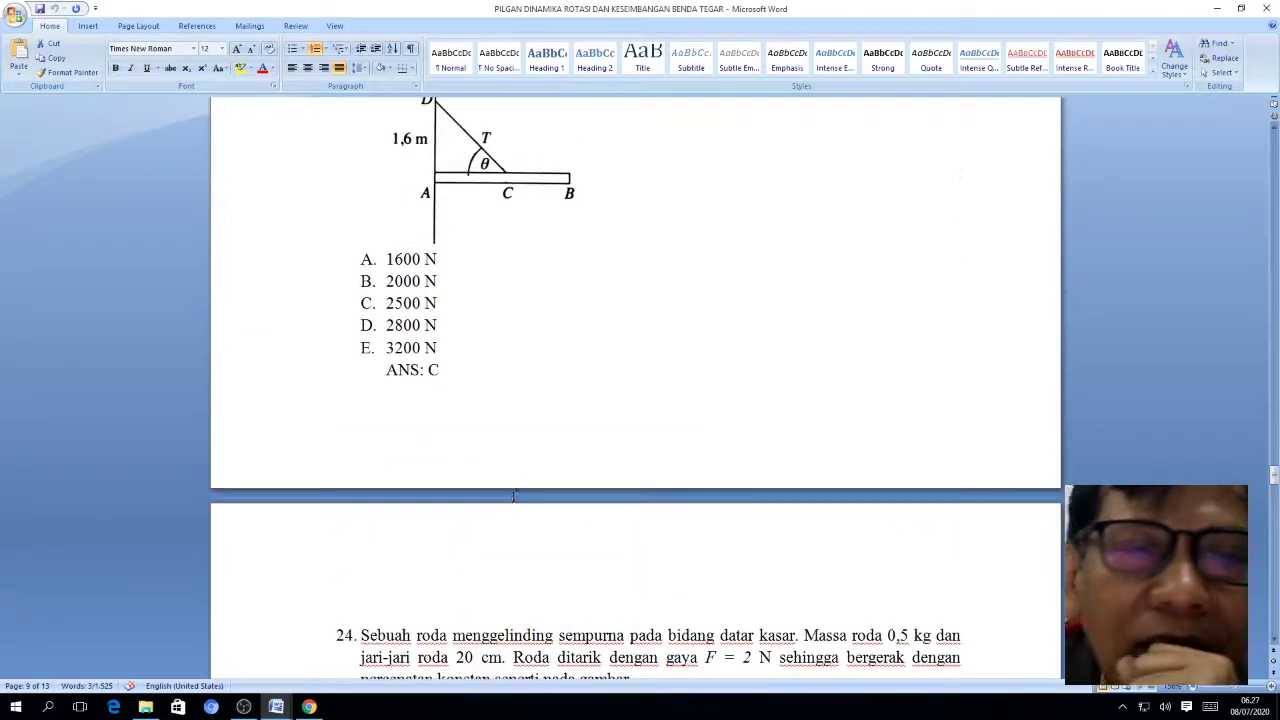
{"action": "scroll", "coordinate": [512, 497], "scroll_direction": "up", "scroll_amount": 3}
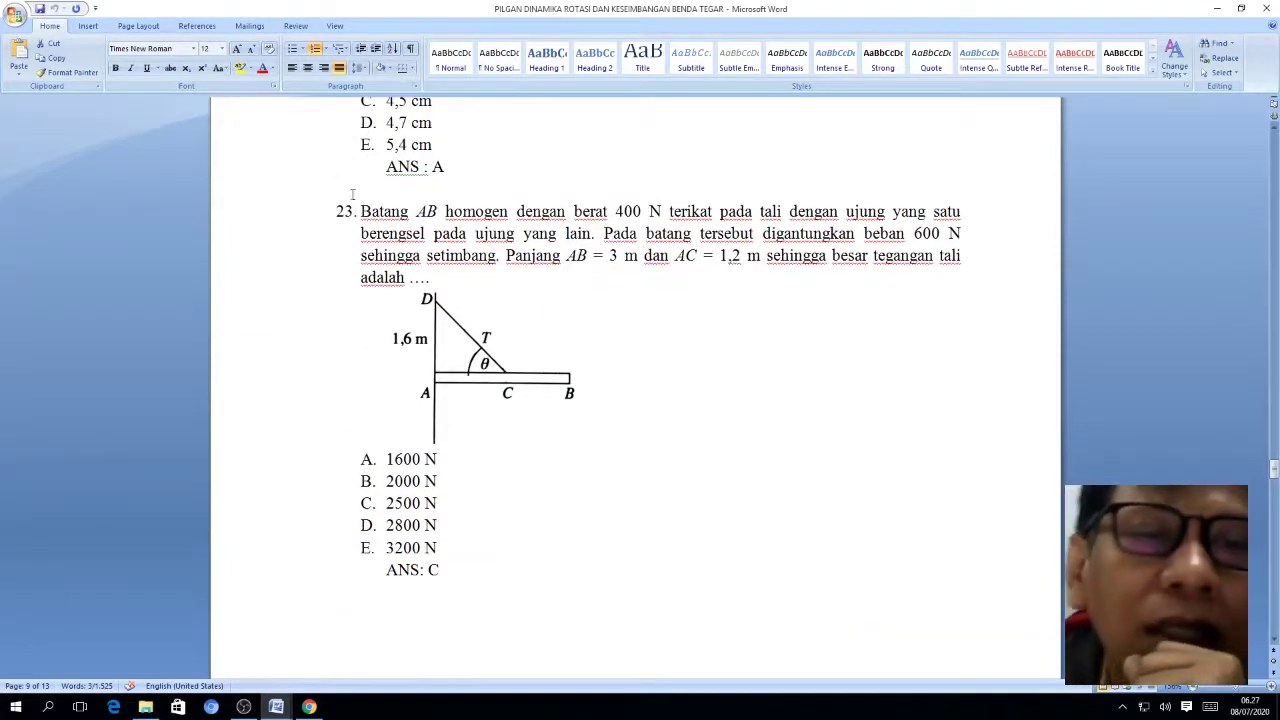
{"action": "left_click_drag", "start_coordinate": [362, 211], "coordinate": [489, 278]}
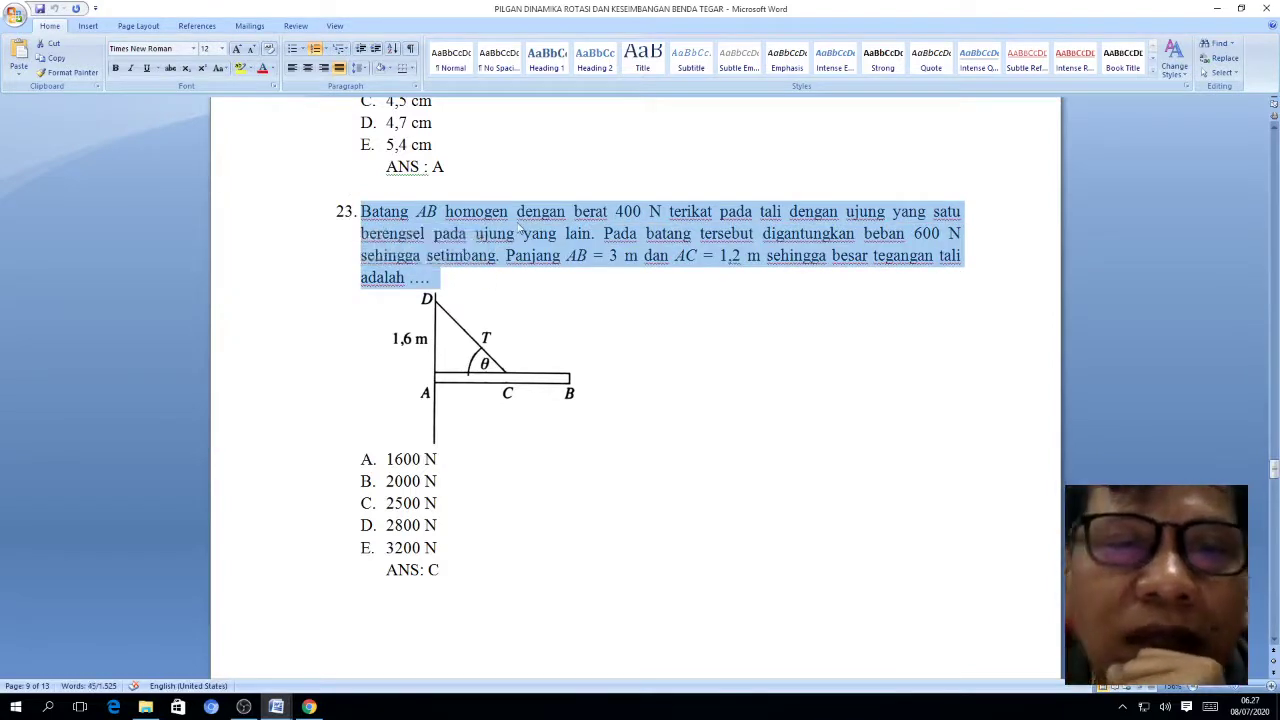
{"action": "right_click", "coordinate": [373, 221]}
{"action": "left_click", "coordinate": [462, 249]}
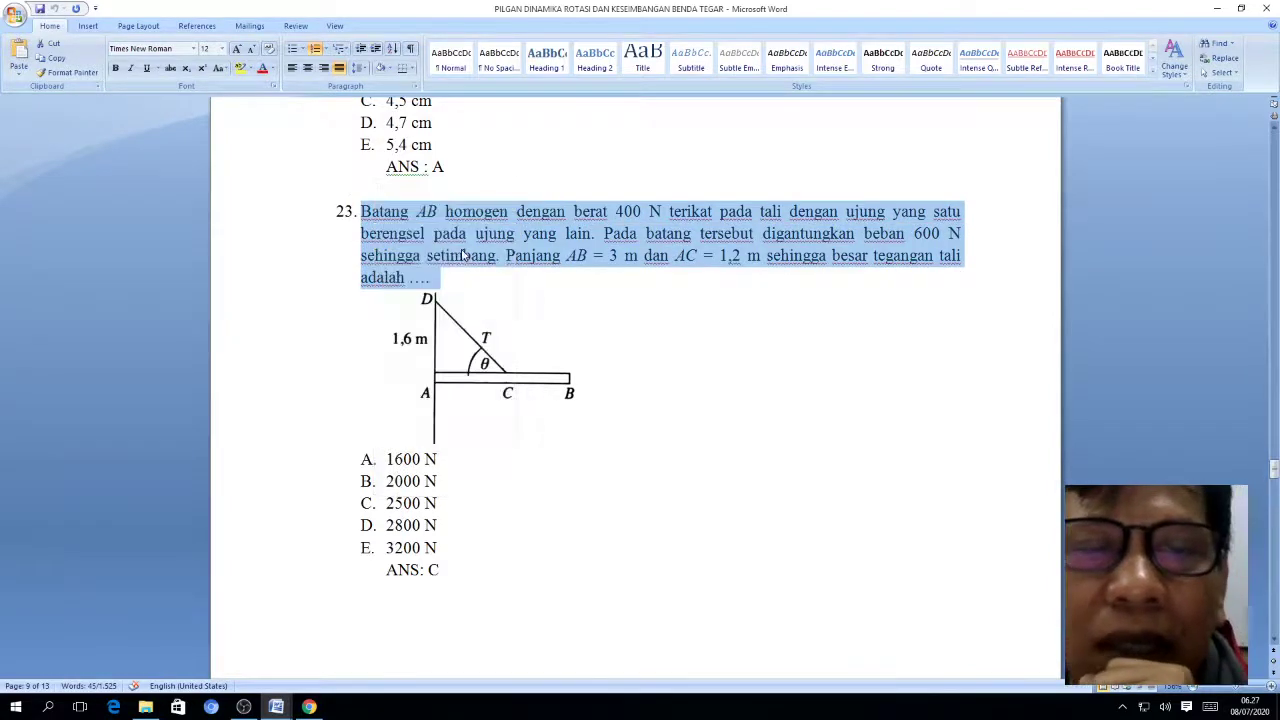
{"action": "left_click", "coordinate": [276, 707]}
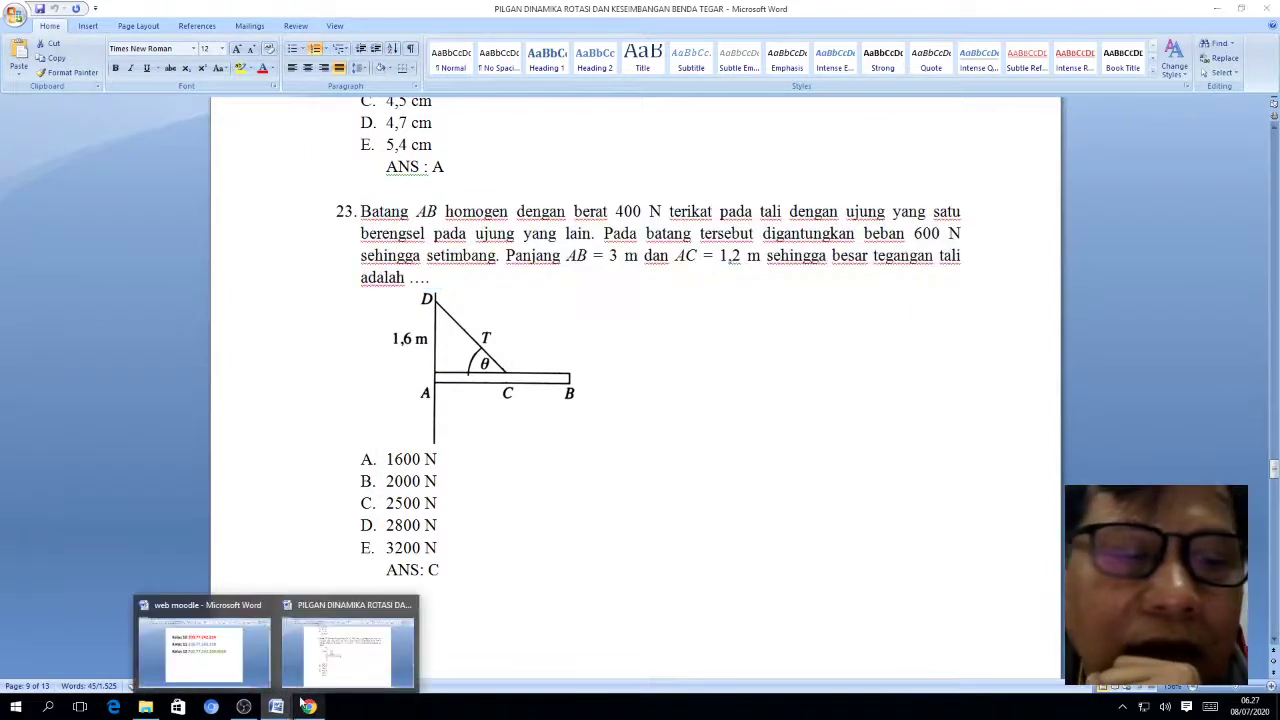
{"action": "left_click", "coordinate": [309, 707]}
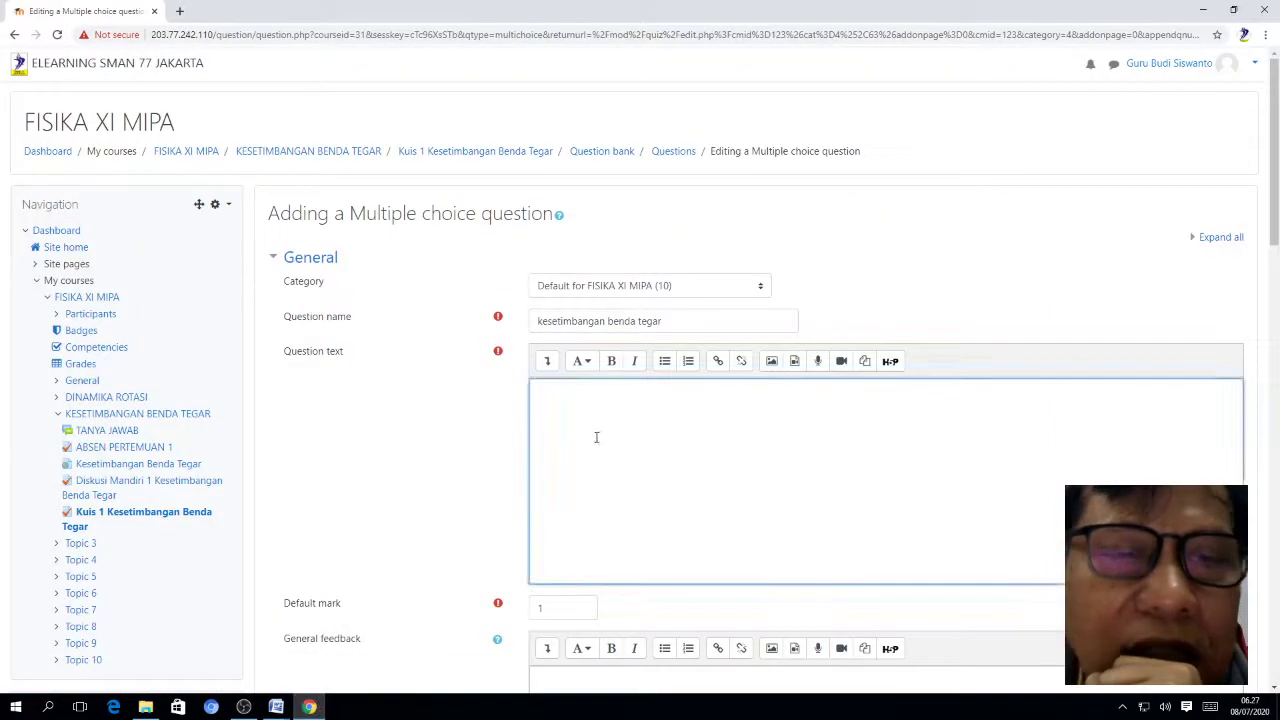
Paste question 23's stem into Question text and delete its '1.' numbering
{"action": "right_click", "coordinate": [550, 397]}
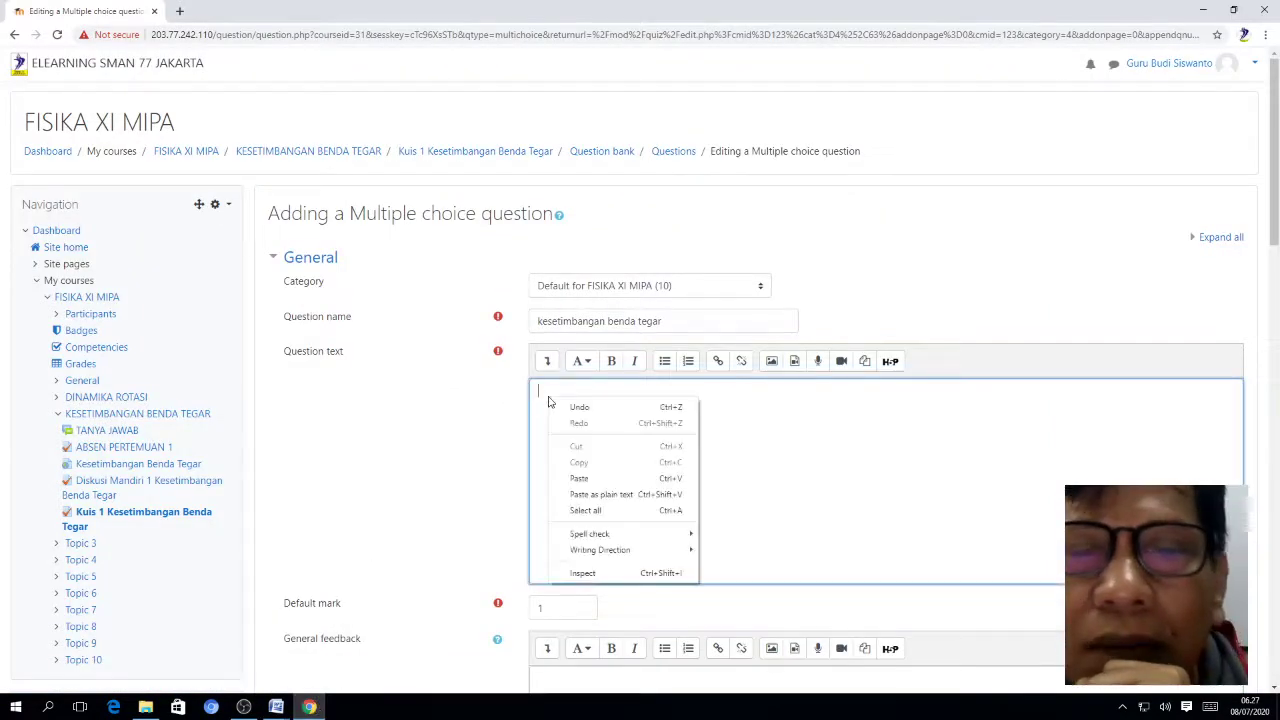
{"action": "left_click", "coordinate": [578, 480]}
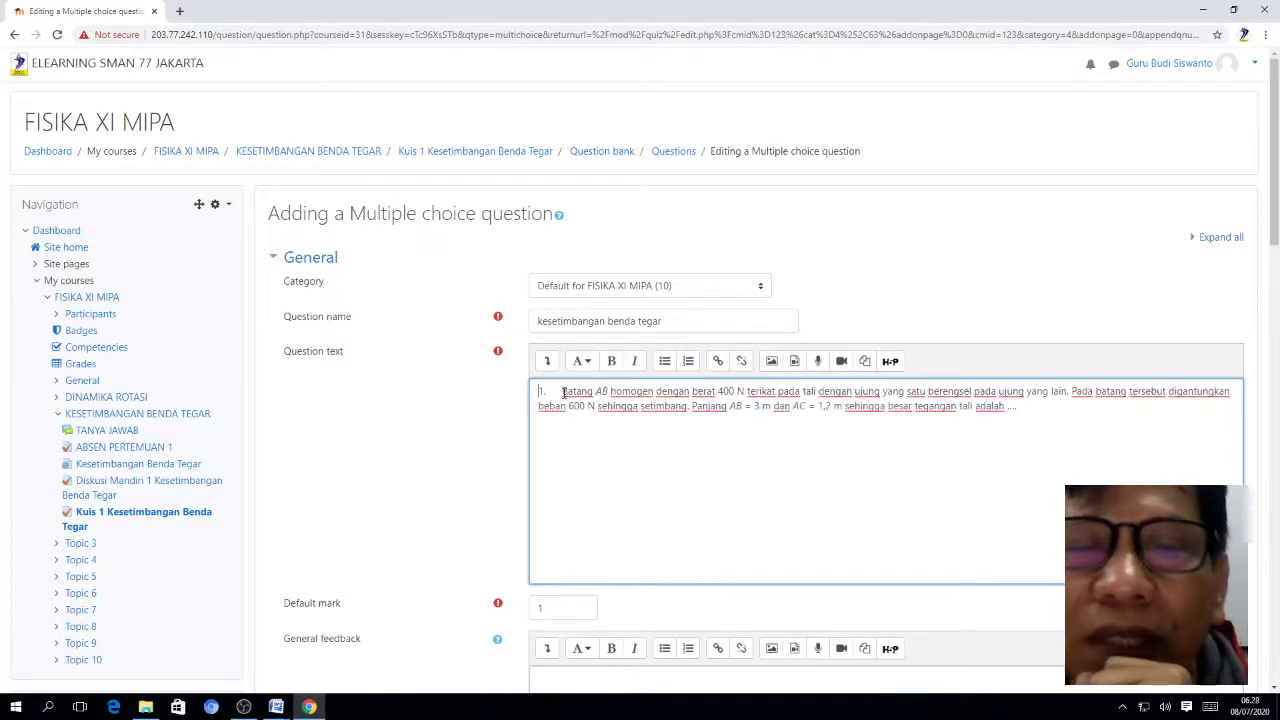
{"action": "key", "text": "BackSpace"}
{"action": "key", "text": "BackSpace"}
{"action": "key", "text": "BackSpace"}
{"action": "key", "text": "BackSpace"}
{"action": "key", "text": "BackSpace"}
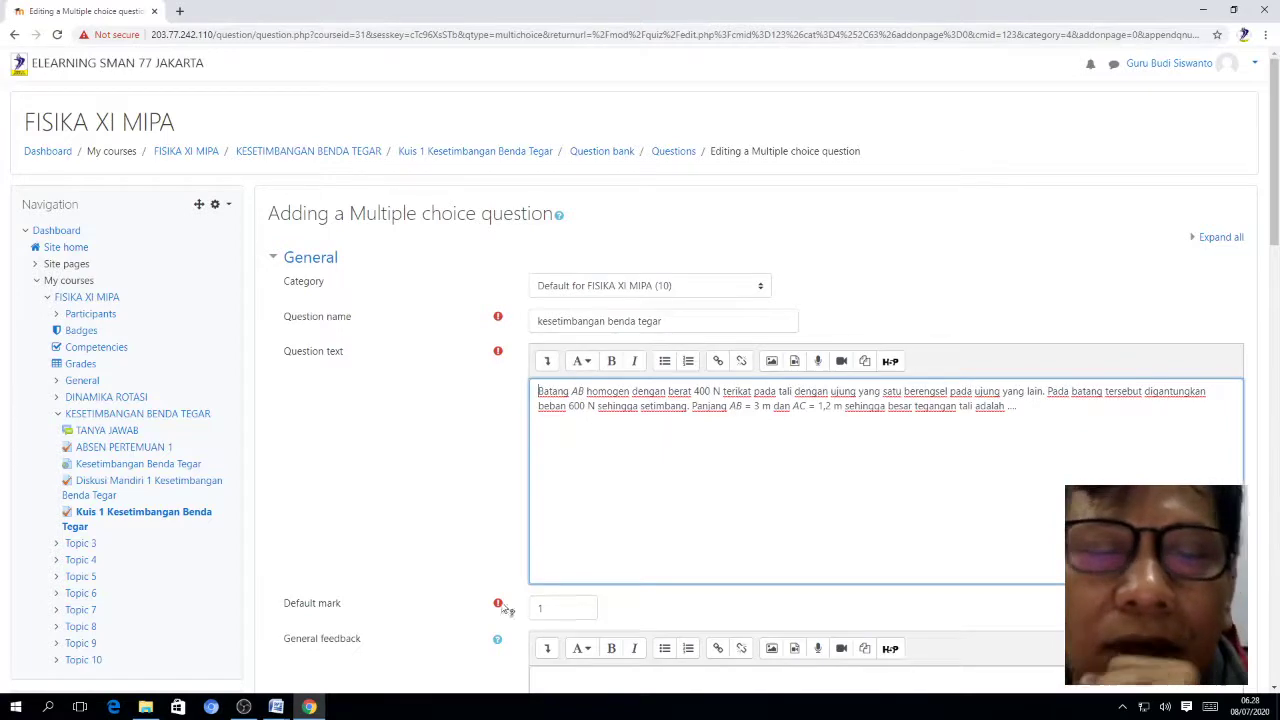
Copy the beam-and-rope diagram from Word and paste it below the stem
{"action": "mouse_move", "coordinate": [278, 712]}
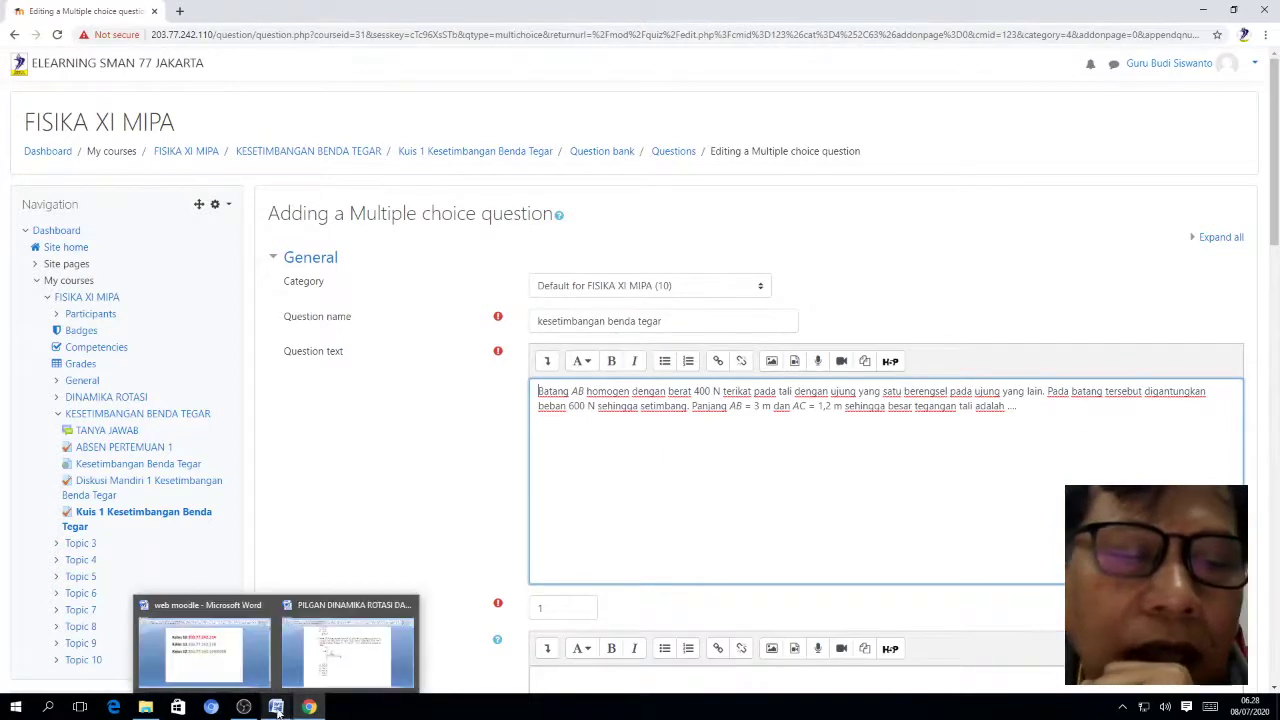
{"action": "left_click", "coordinate": [349, 648]}
{"action": "left_click", "coordinate": [495, 387]}
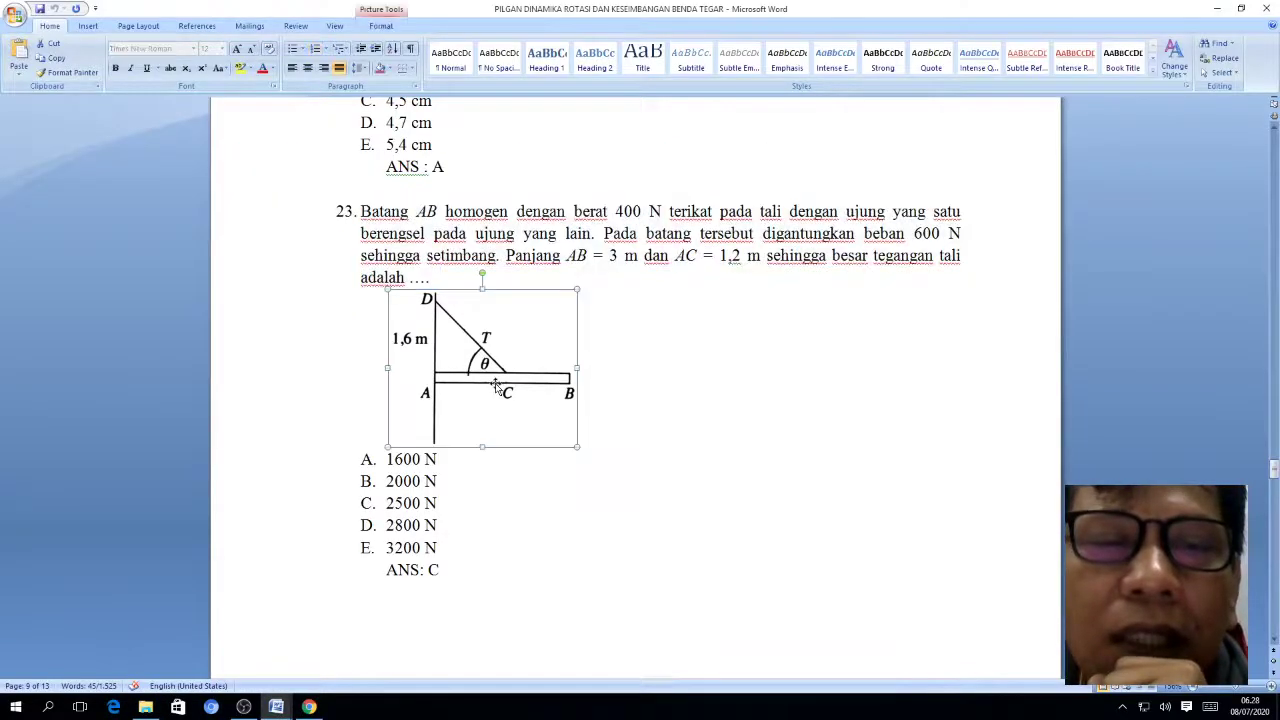
{"action": "right_click", "coordinate": [495, 387]}
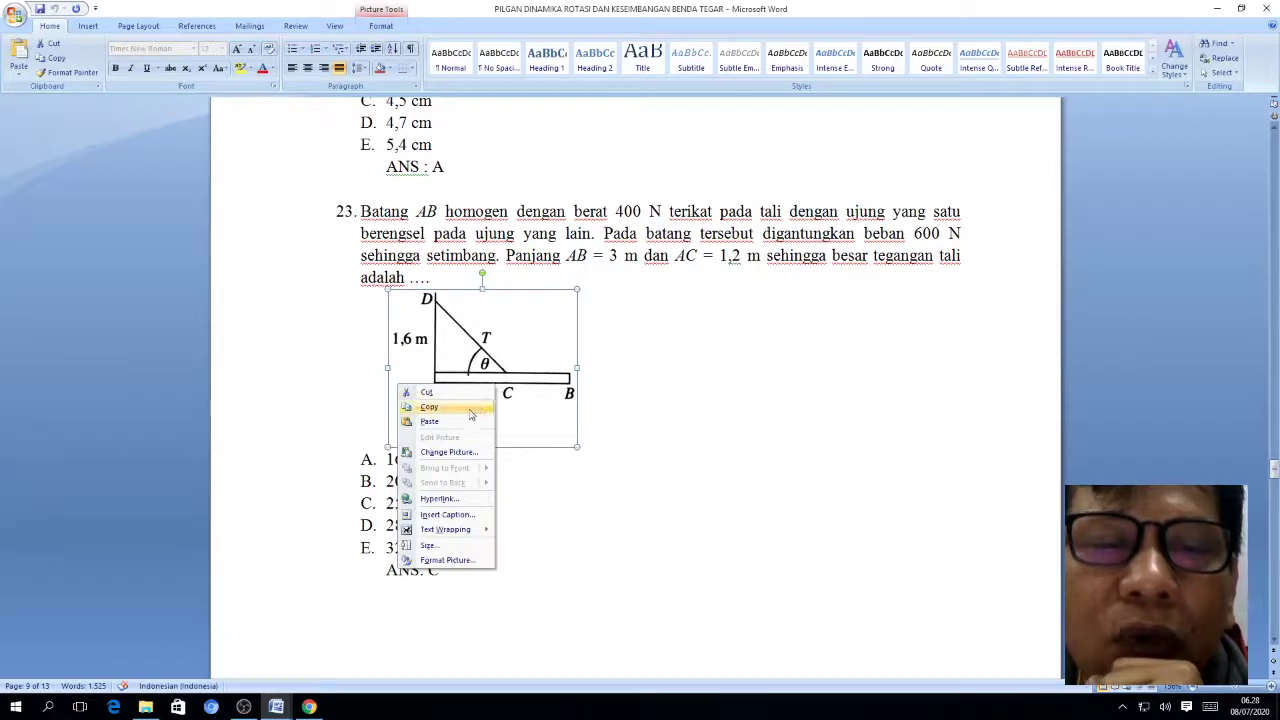
{"action": "left_click", "coordinate": [471, 411]}
{"action": "left_click", "coordinate": [309, 707]}
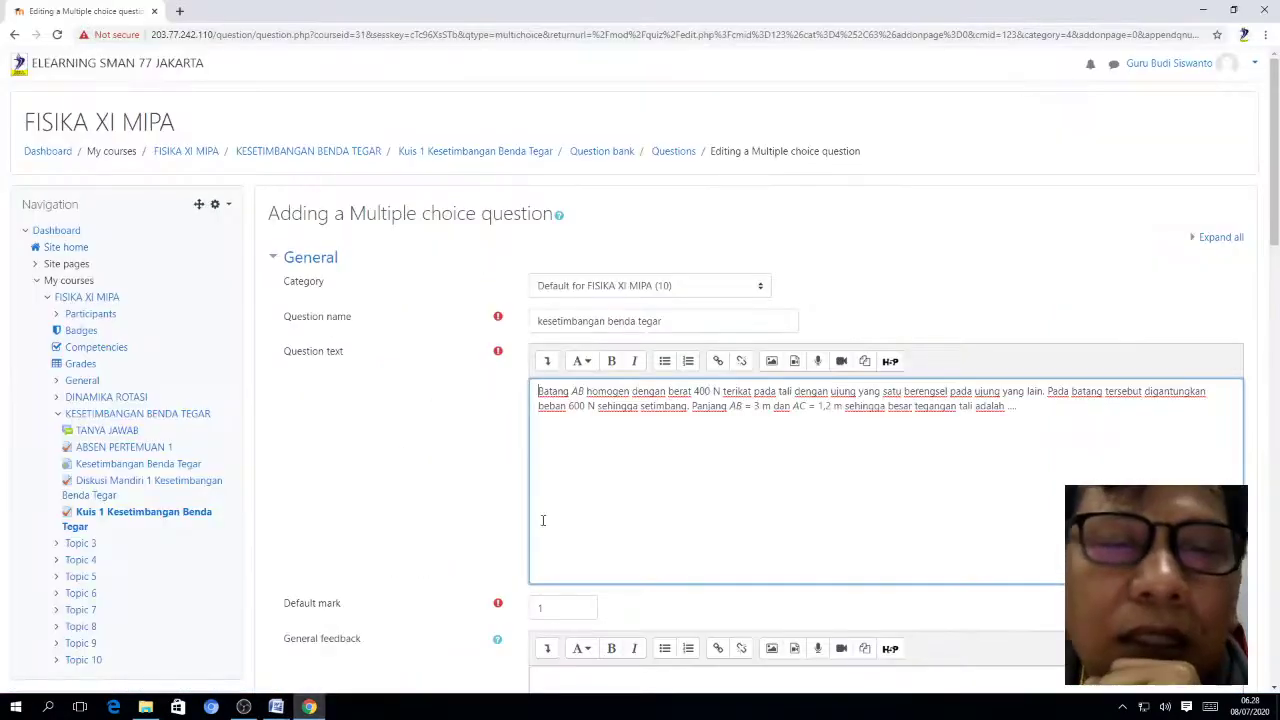
{"action": "right_click", "coordinate": [566, 443]}
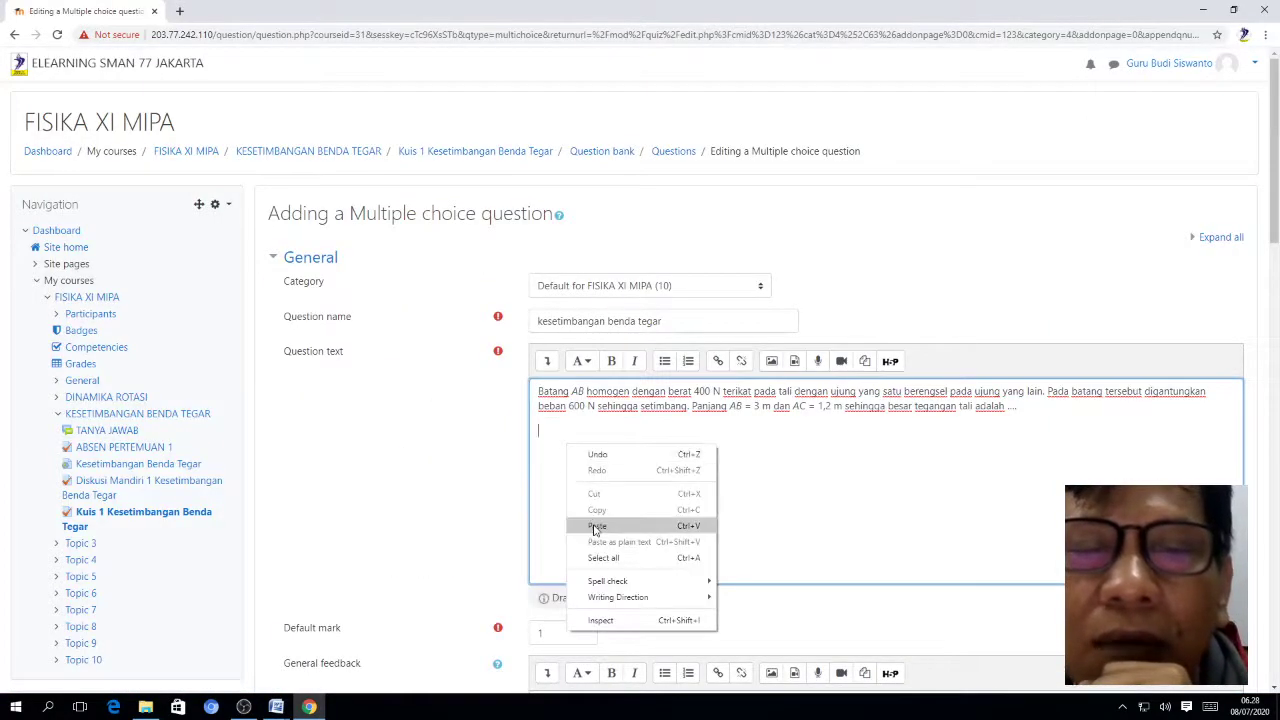
{"action": "left_click", "coordinate": [595, 527]}
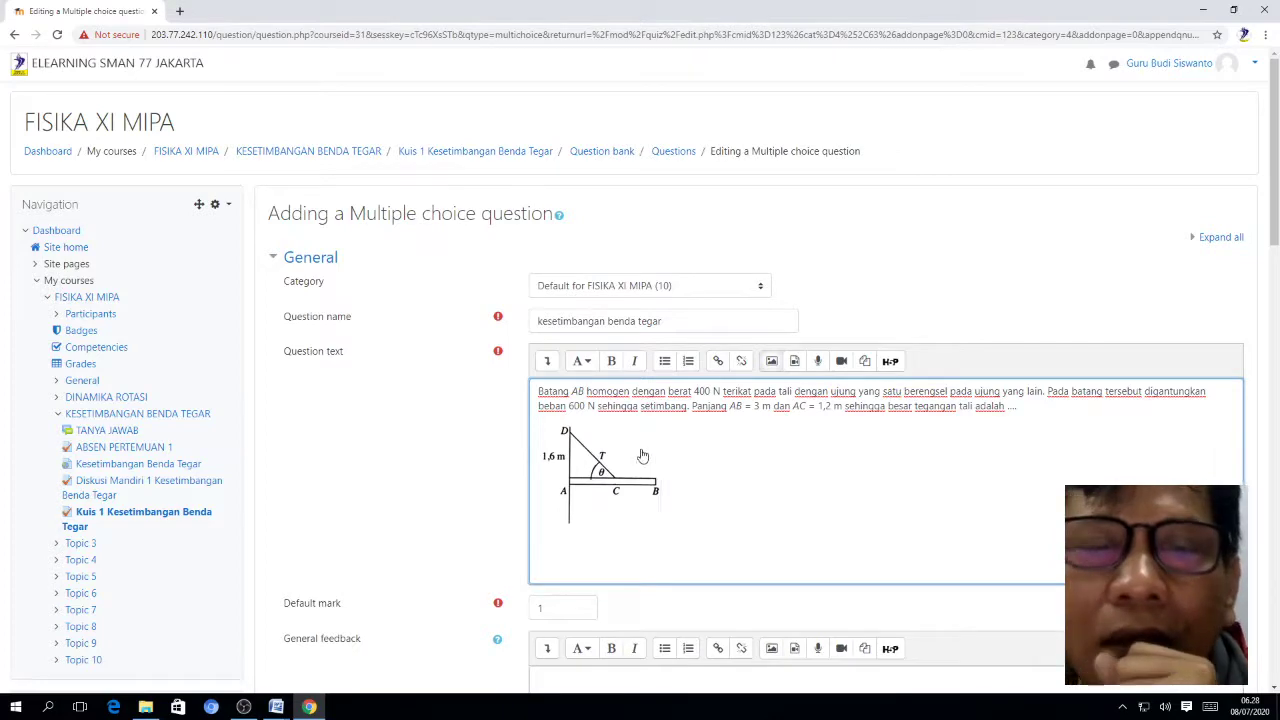
{"action": "scroll", "coordinate": [643, 456], "scroll_direction": "down", "scroll_amount": 3}
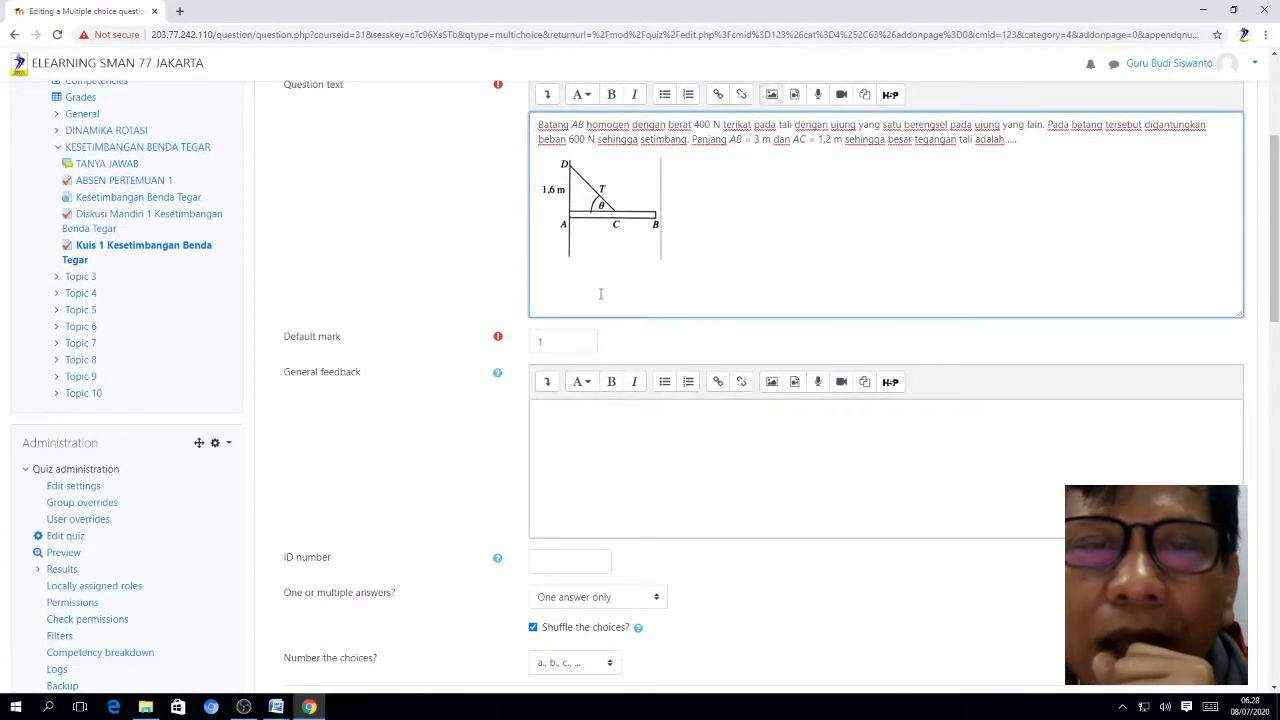
Fill Choice 1 with 1600 N copied from Word, deleting the 'A.' prefix
{"action": "scroll", "coordinate": [600, 295], "scroll_direction": "down", "scroll_amount": 4}
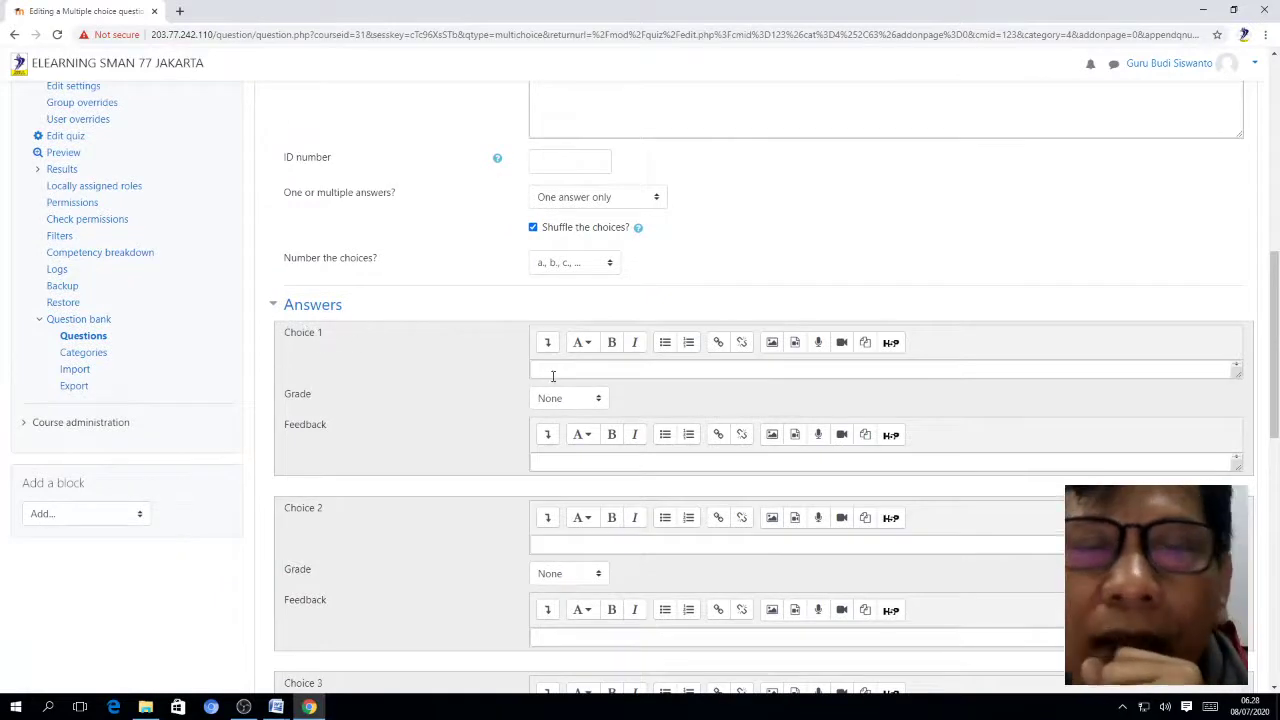
{"action": "left_click", "coordinate": [547, 371]}
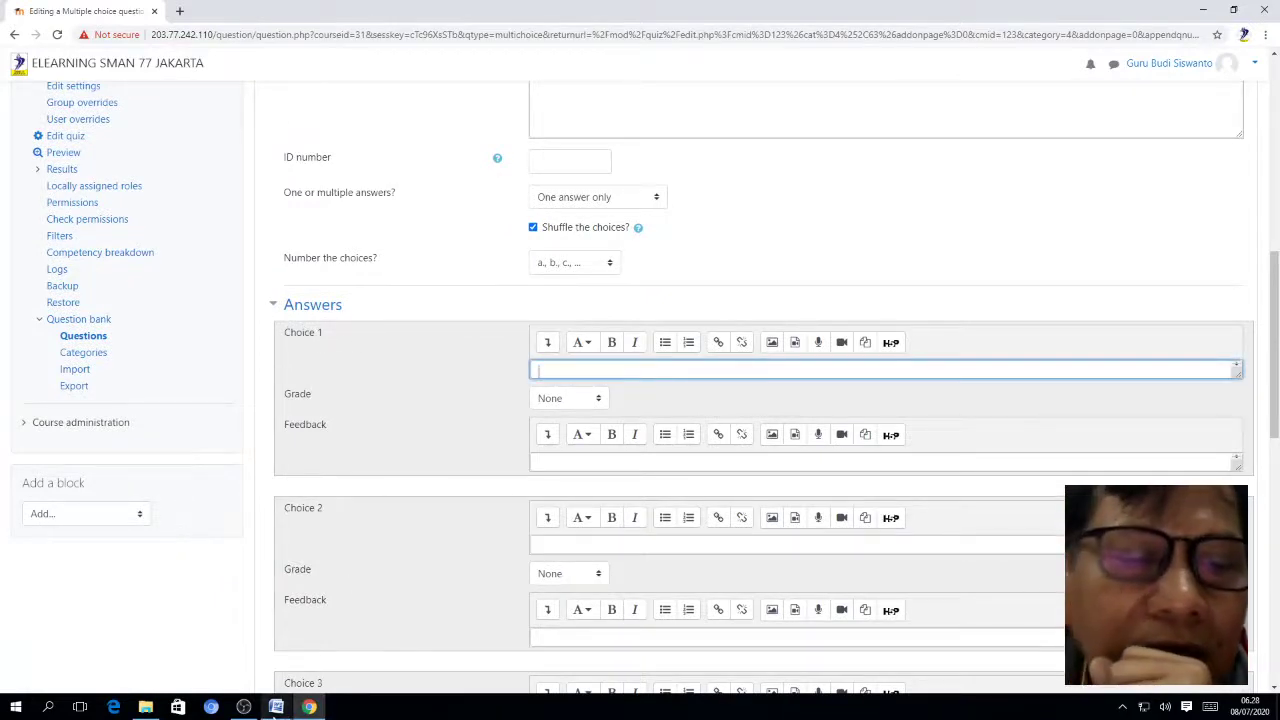
{"action": "left_click", "coordinate": [285, 707]}
{"action": "left_click", "coordinate": [337, 651]}
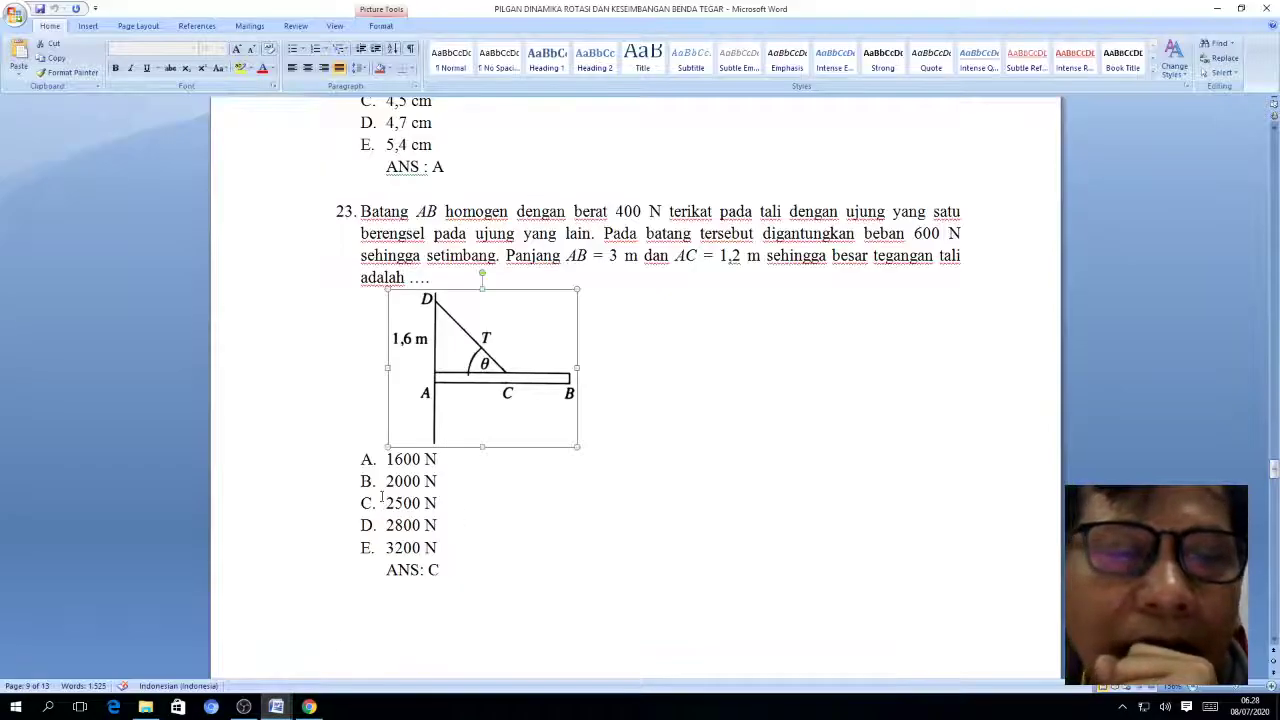
{"action": "left_click_drag", "start_coordinate": [388, 459], "coordinate": [437, 461]}
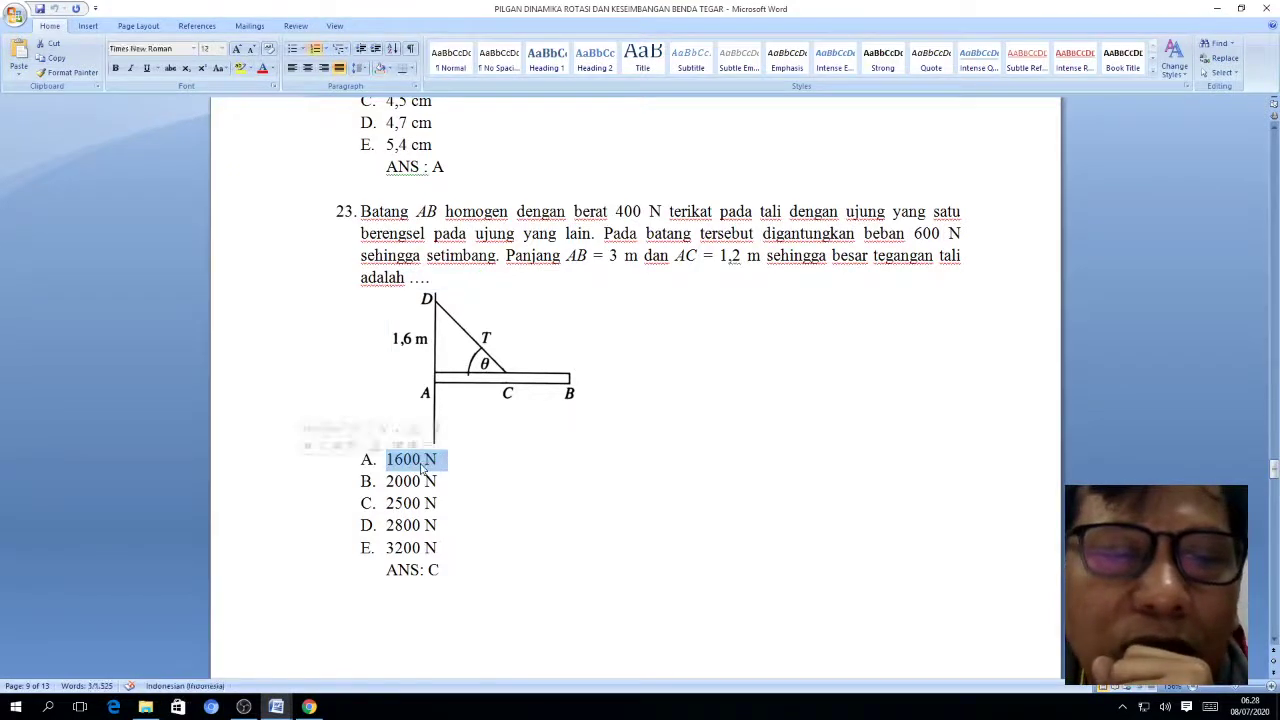
{"action": "right_click", "coordinate": [424, 465]}
{"action": "left_click", "coordinate": [305, 229]}
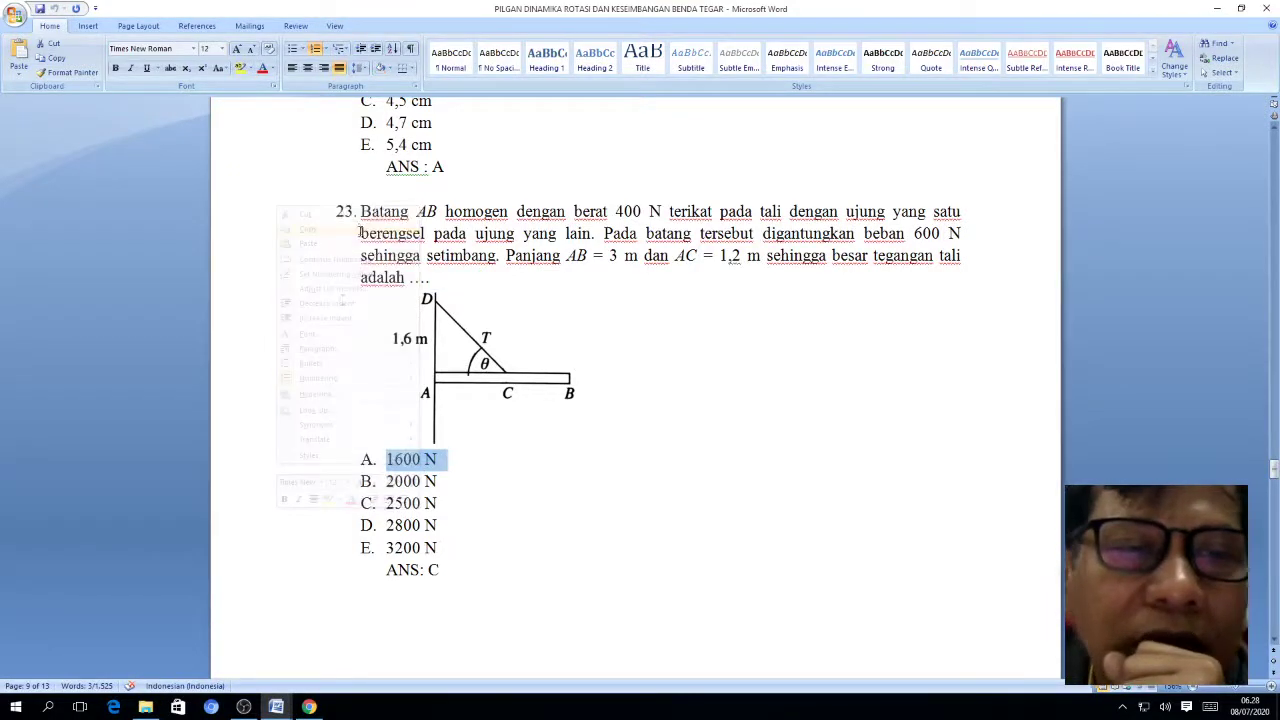
{"action": "left_click", "coordinate": [309, 707]}
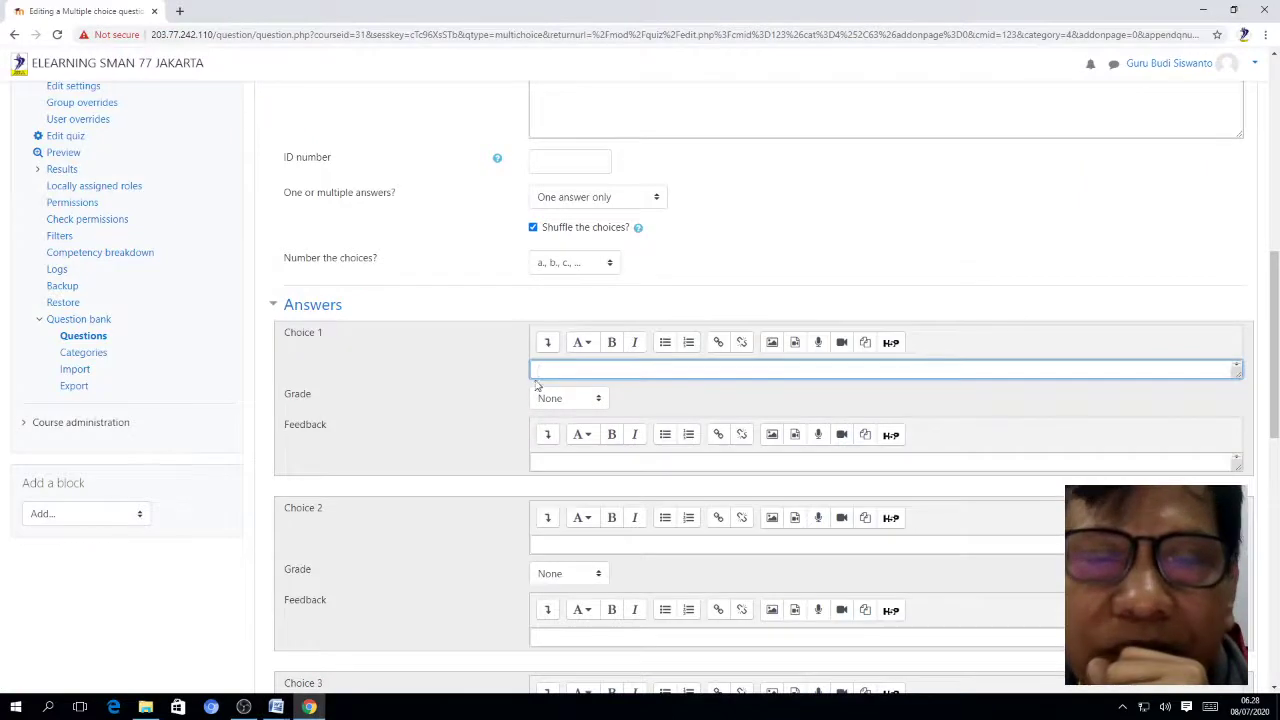
{"action": "right_click", "coordinate": [542, 373]}
{"action": "left_click", "coordinate": [573, 452]}
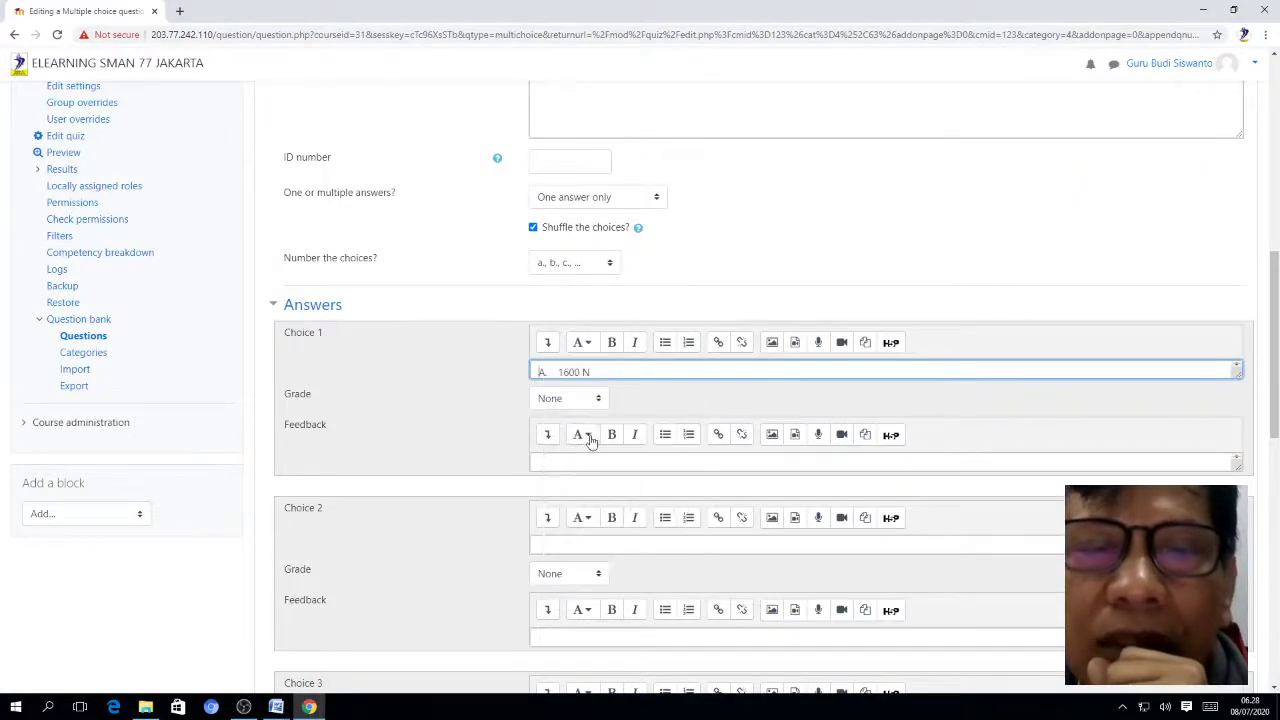
{"action": "left_click", "coordinate": [559, 372]}
{"action": "key", "text": "BackSpace"}
{"action": "key", "text": "BackSpace"}
{"action": "key", "text": "BackSpace"}
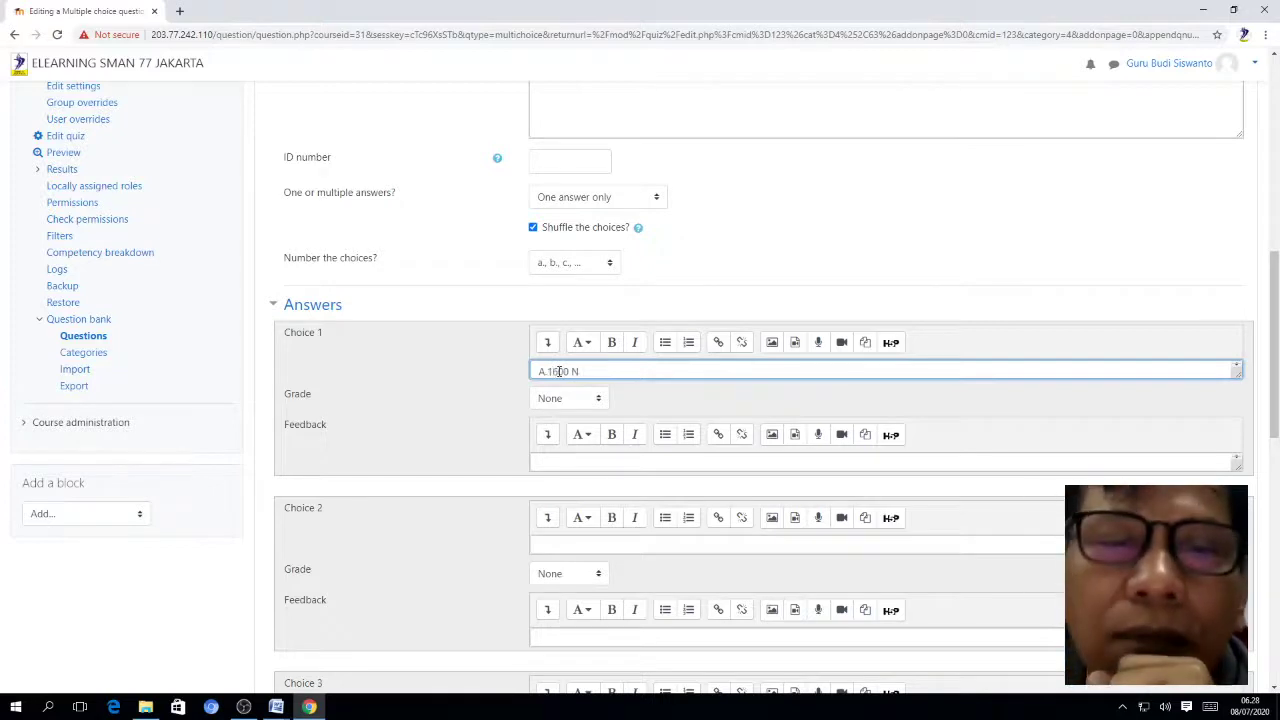
{"action": "left_click", "coordinate": [677, 406]}
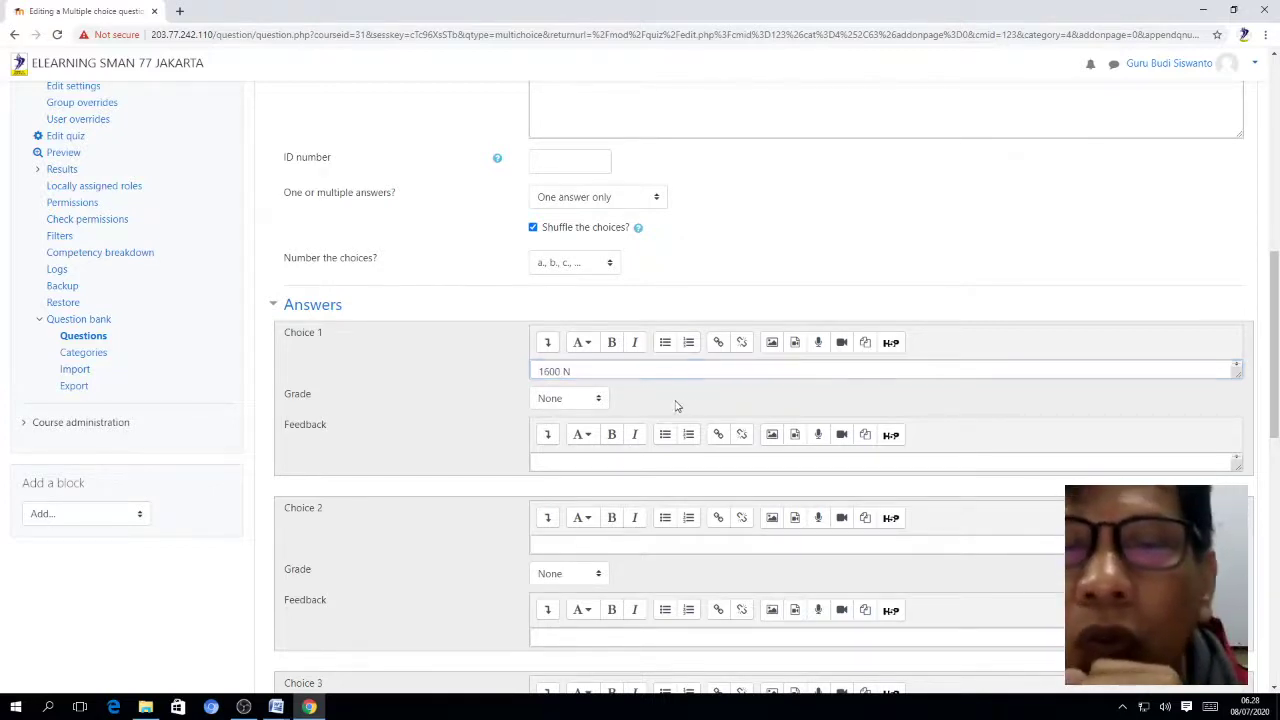
{"action": "scroll", "coordinate": [630, 440], "scroll_direction": "down", "scroll_amount": 1}
Copy 2000 N from Word and paste it into Choice 2 as plain text
{"action": "left_click", "coordinate": [551, 478]}
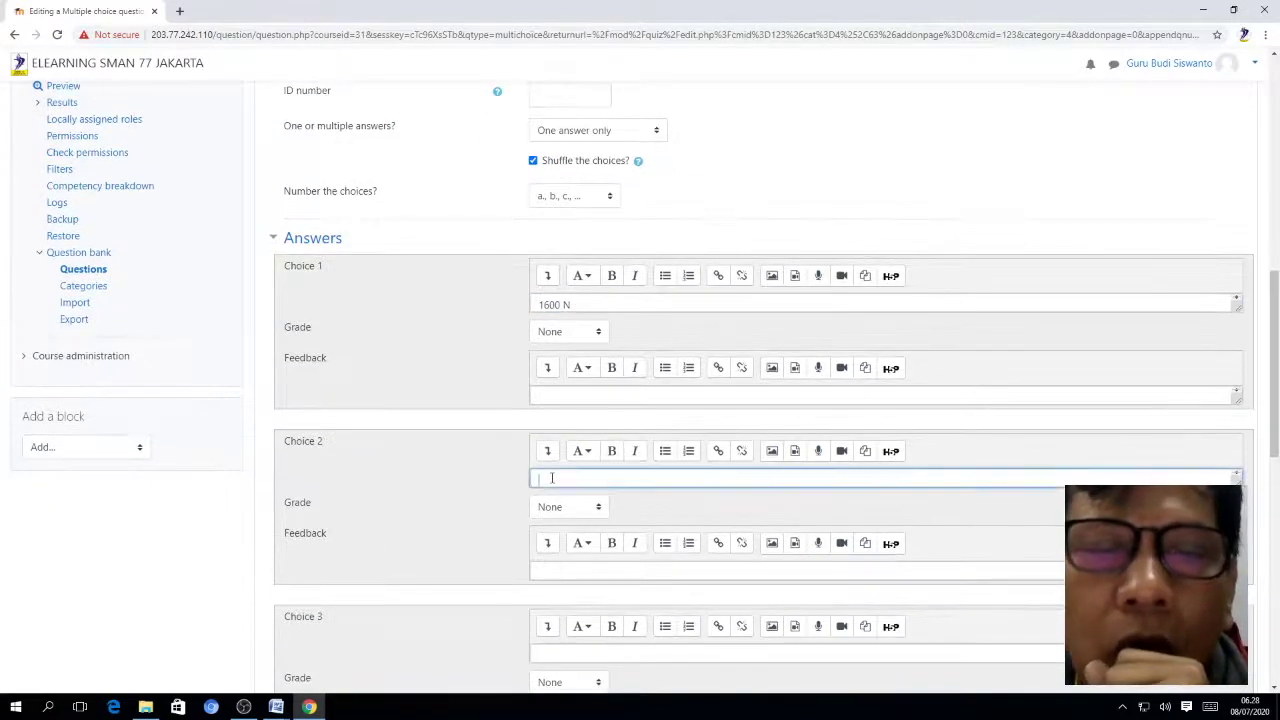
{"action": "left_click", "coordinate": [276, 707]}
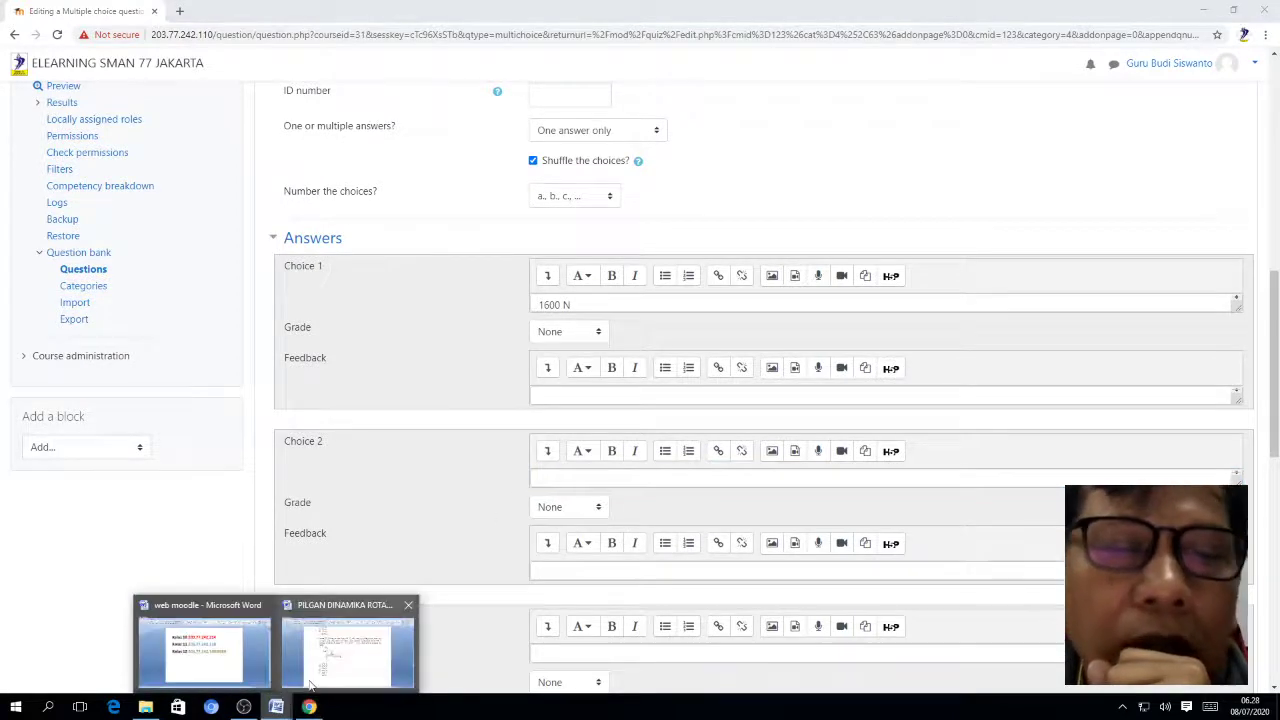
{"action": "left_click", "coordinate": [319, 664]}
{"action": "scroll", "coordinate": [449, 545], "scroll_direction": "down", "scroll_amount": 2}
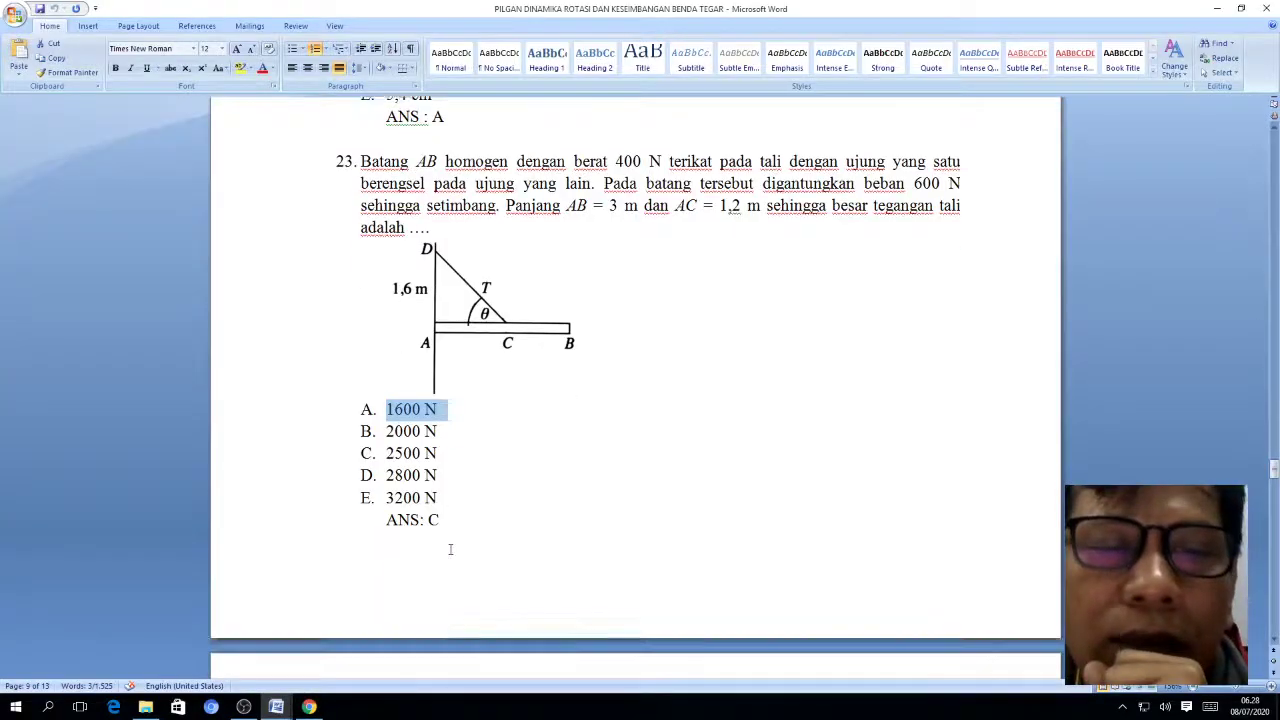
{"action": "left_click", "coordinate": [385, 381]}
{"action": "left_click_drag", "start_coordinate": [385, 381], "coordinate": [437, 381]}
{"action": "right_click", "coordinate": [424, 387]}
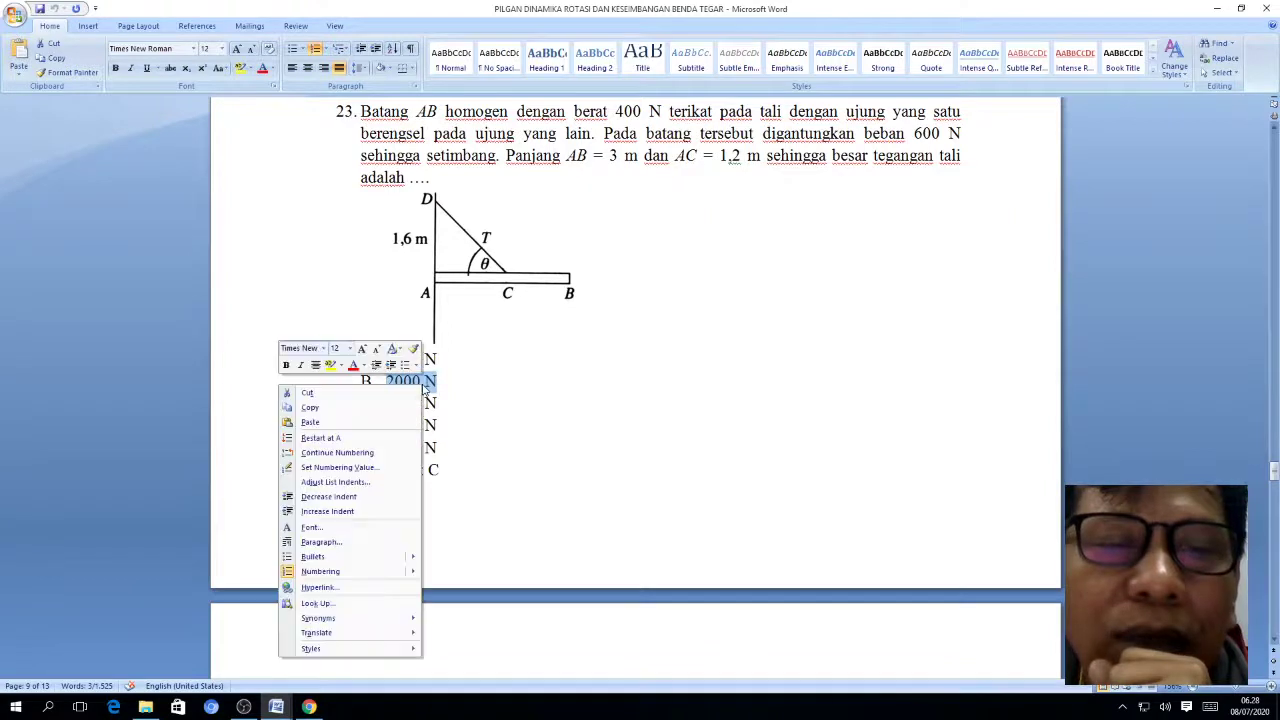
{"action": "left_click", "coordinate": [381, 408]}
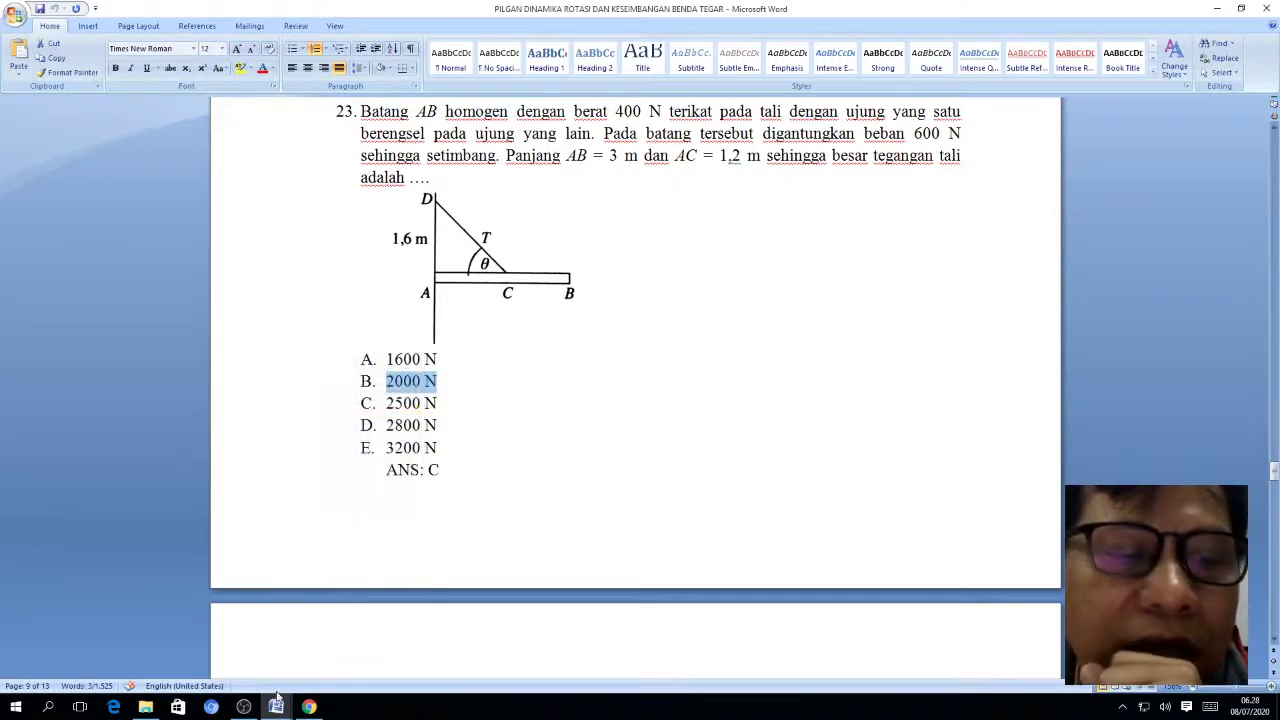
{"action": "left_click", "coordinate": [309, 707]}
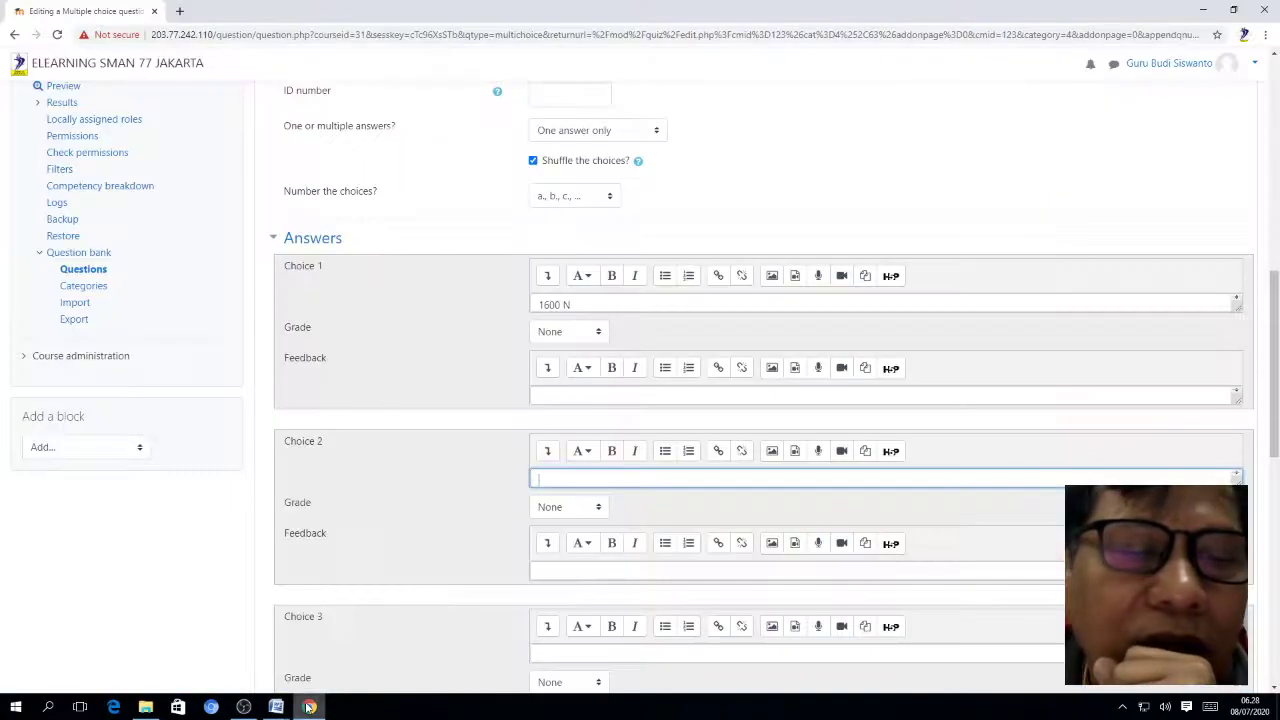
{"action": "right_click", "coordinate": [560, 480]}
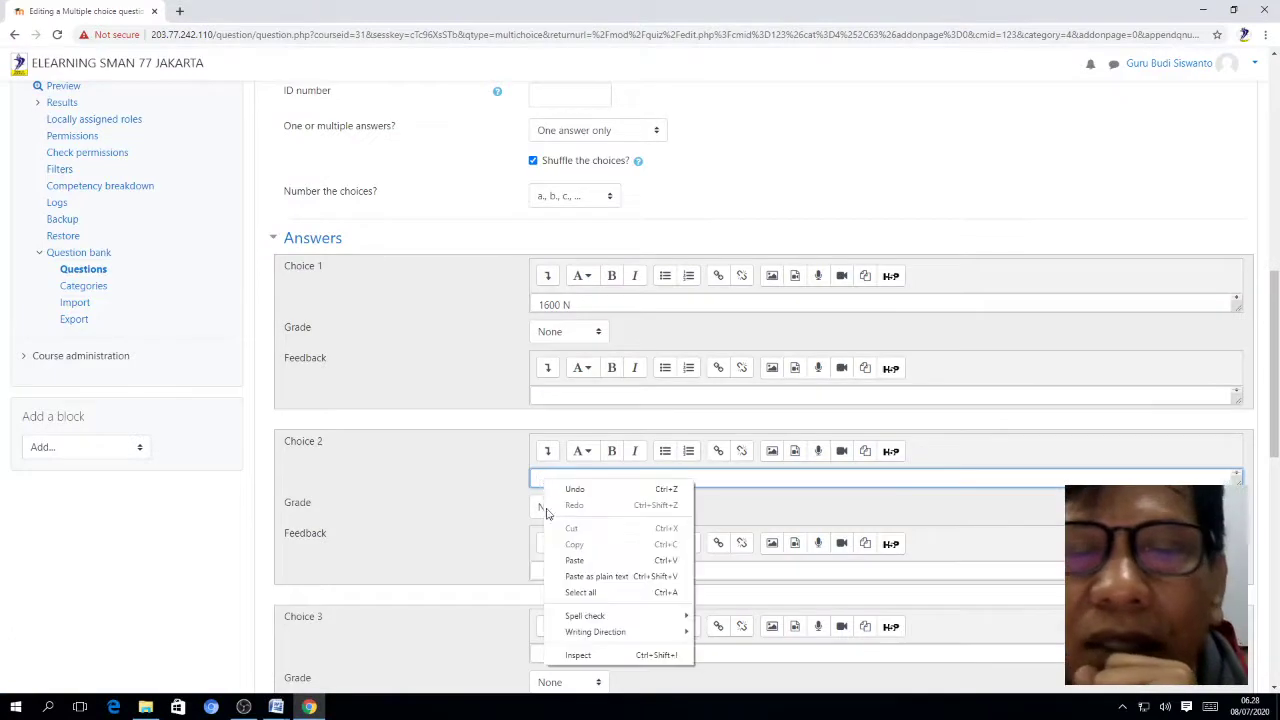
{"action": "left_click", "coordinate": [579, 561]}
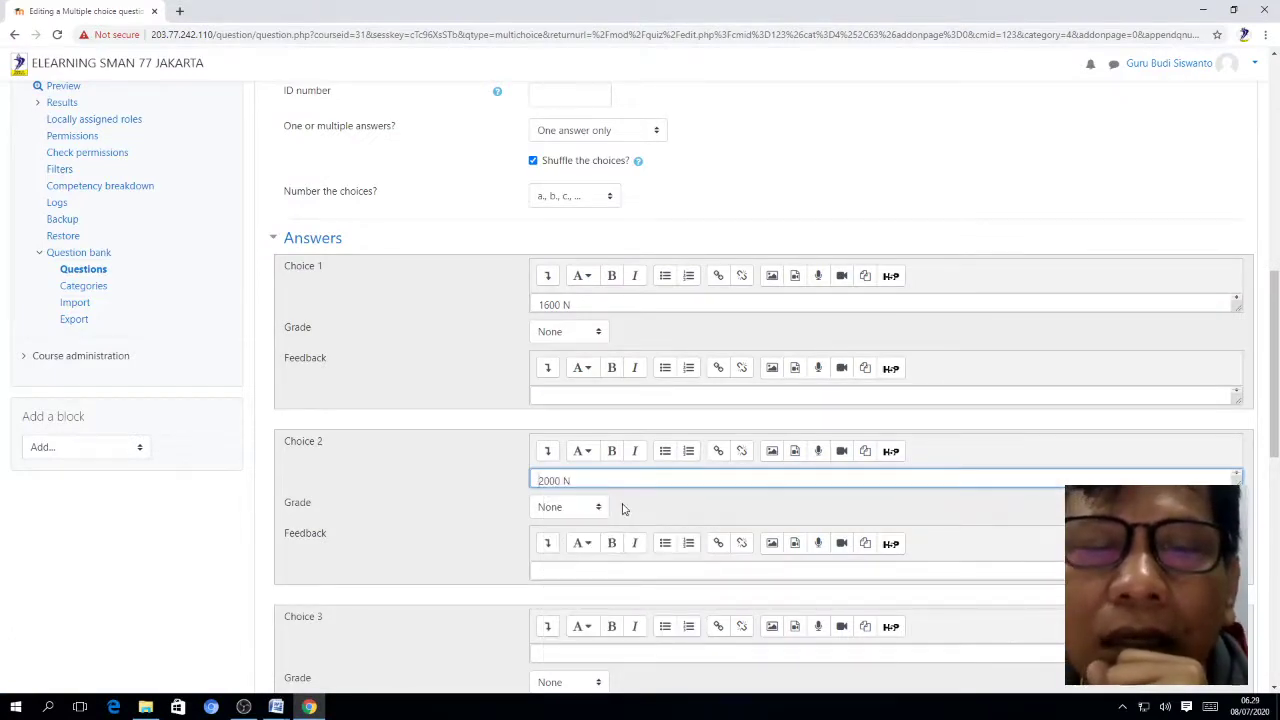
{"action": "scroll", "coordinate": [622, 508], "scroll_direction": "down", "scroll_amount": 5}
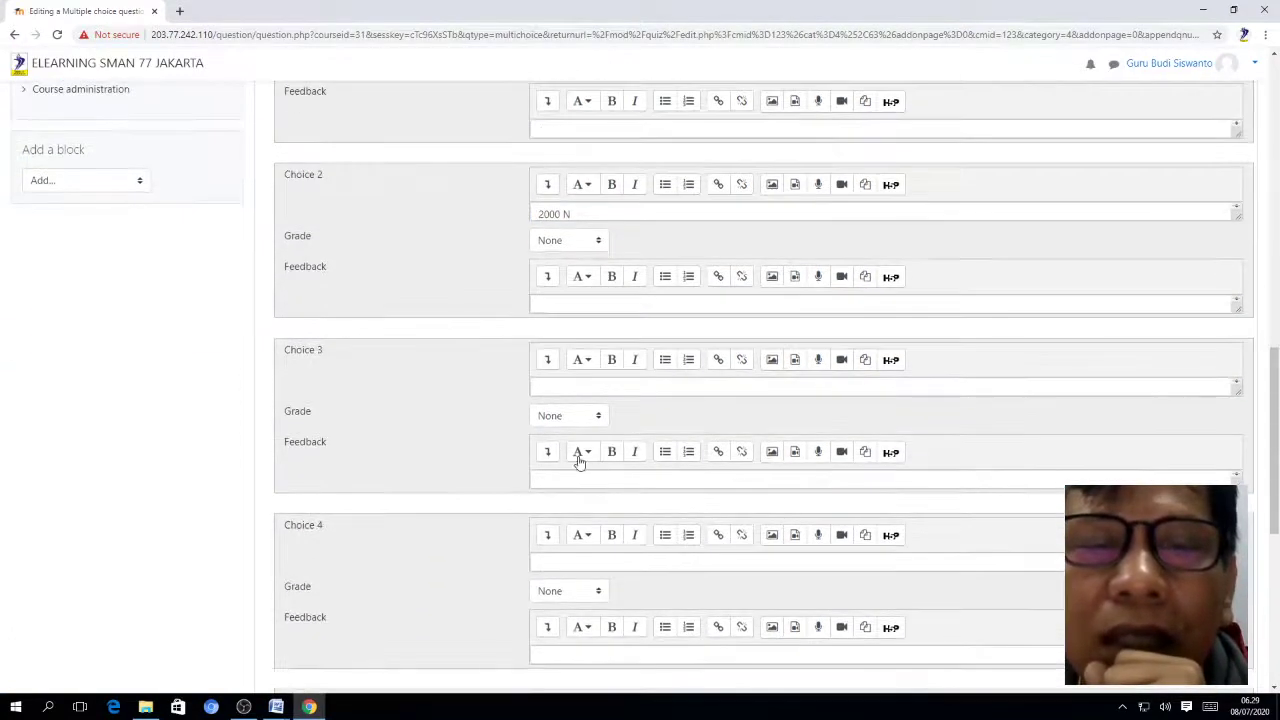
Copy 2500 N from the Word document into Choice 3 and remove its 'A.' prefix
{"action": "left_click", "coordinate": [548, 384]}
{"action": "mouse_move", "coordinate": [276, 707]}
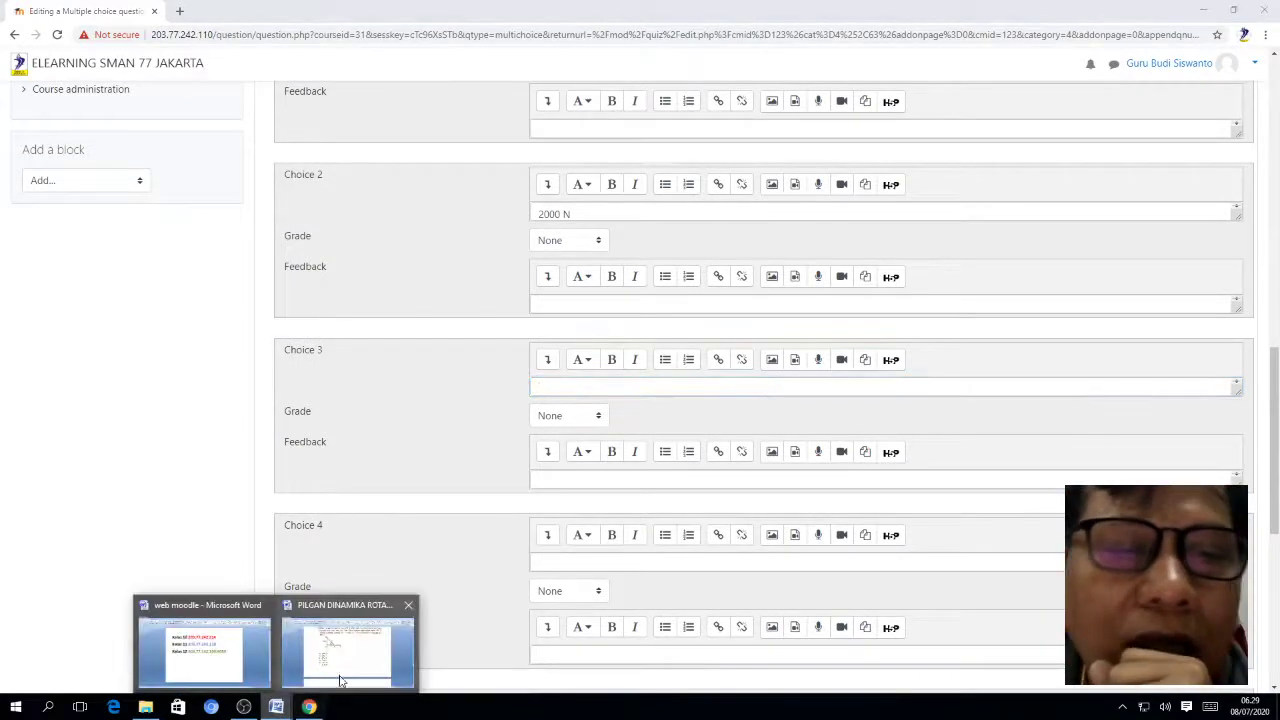
{"action": "left_click", "coordinate": [340, 681]}
{"action": "left_click_drag", "start_coordinate": [385, 403], "coordinate": [440, 409]}
{"action": "right_click", "coordinate": [437, 410]}
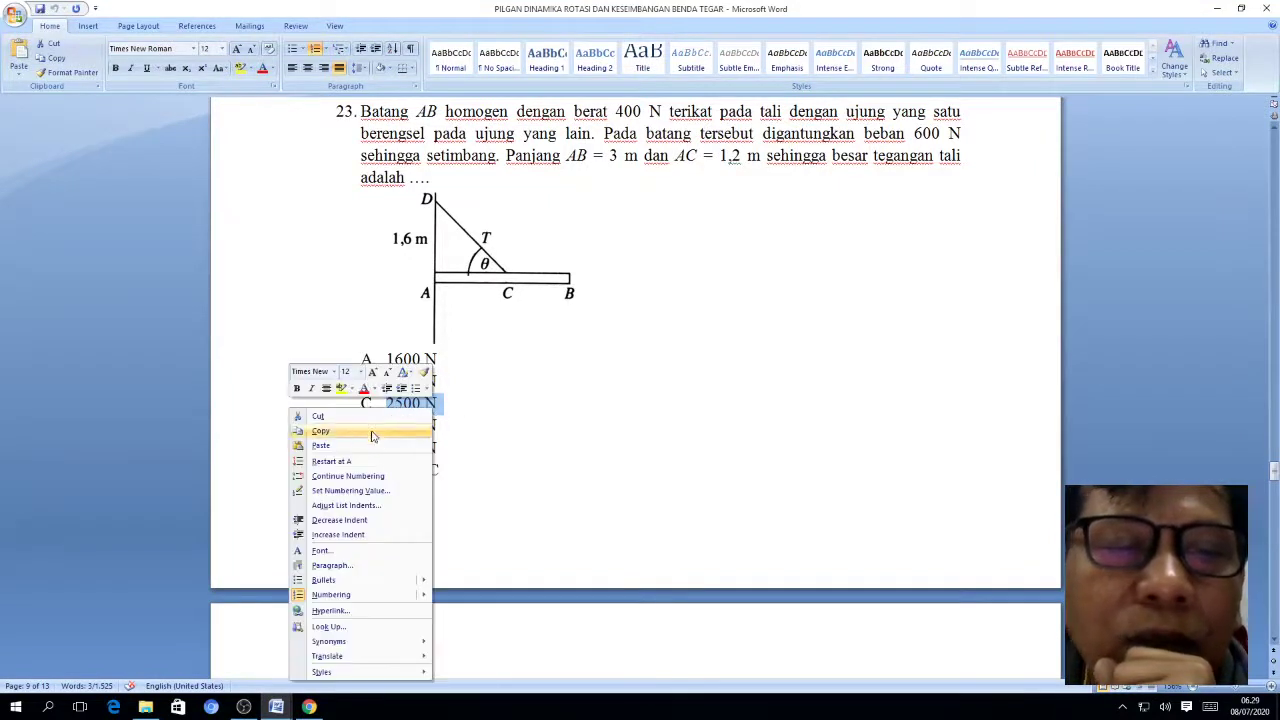
{"action": "left_click", "coordinate": [322, 430]}
{"action": "left_click", "coordinate": [309, 707]}
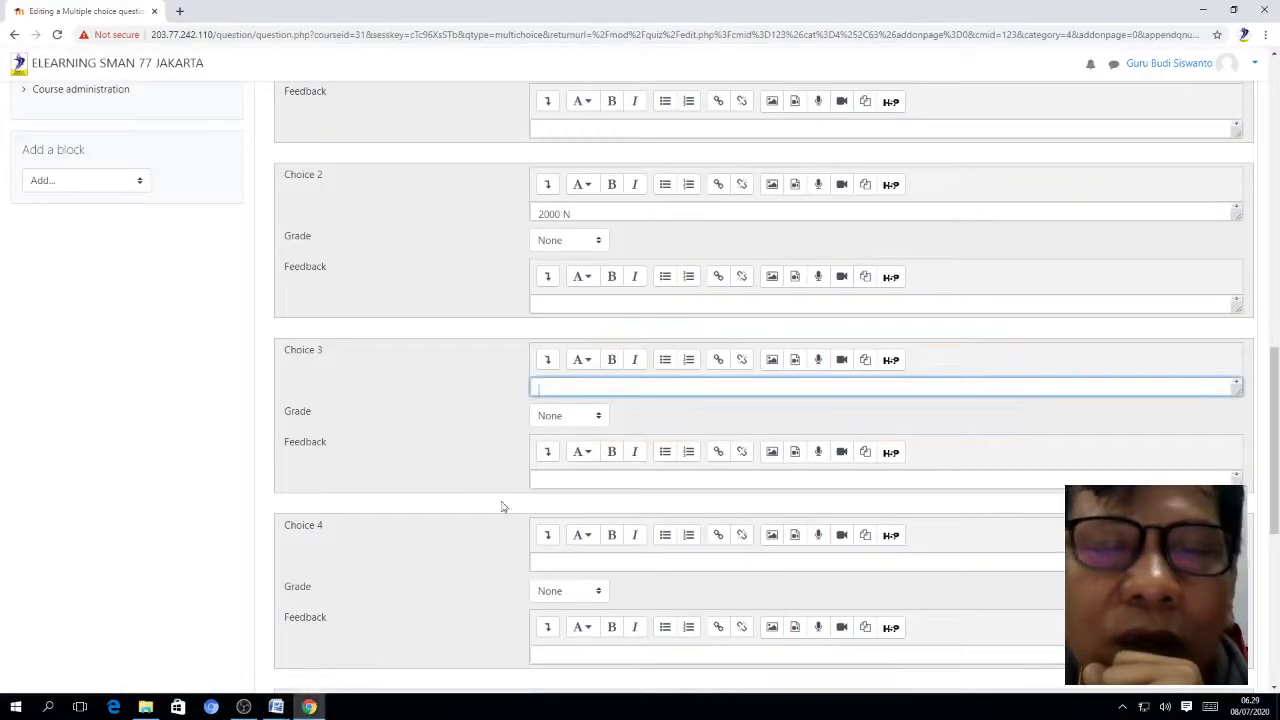
{"action": "right_click", "coordinate": [545, 393]}
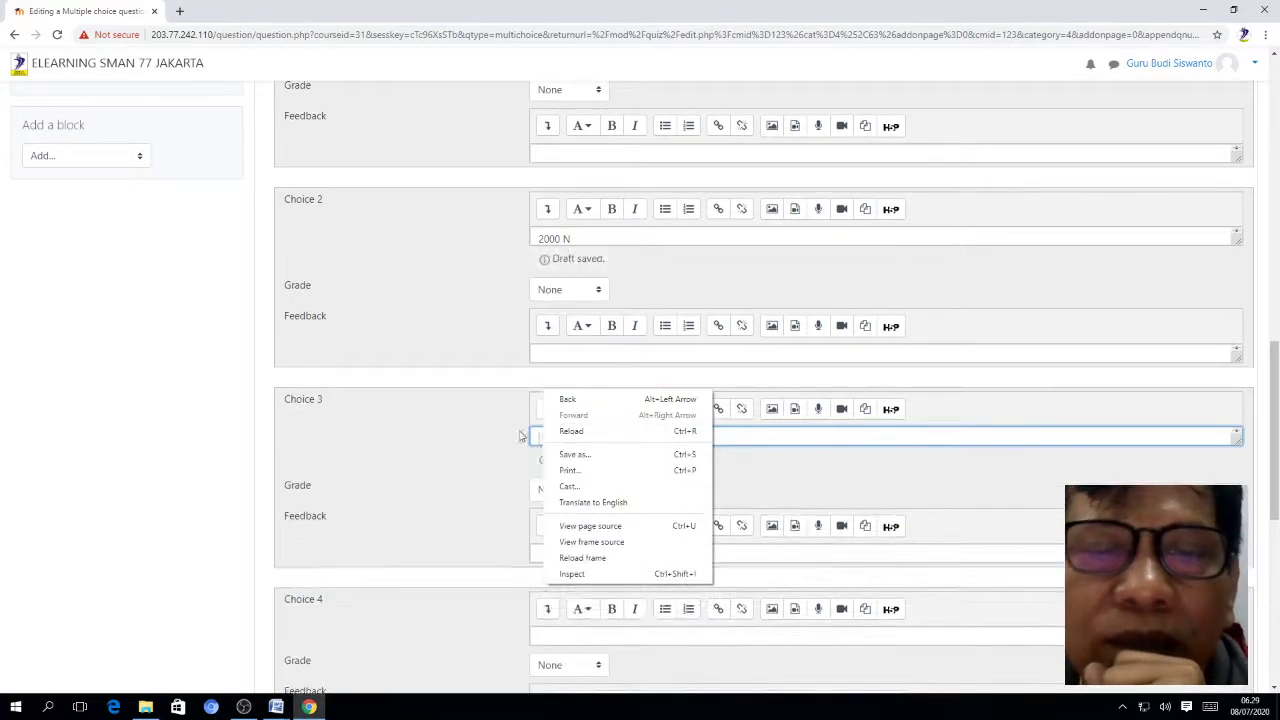
{"action": "left_click", "coordinate": [515, 432]}
{"action": "left_click", "coordinate": [534, 437]}
{"action": "right_click", "coordinate": [534, 437]}
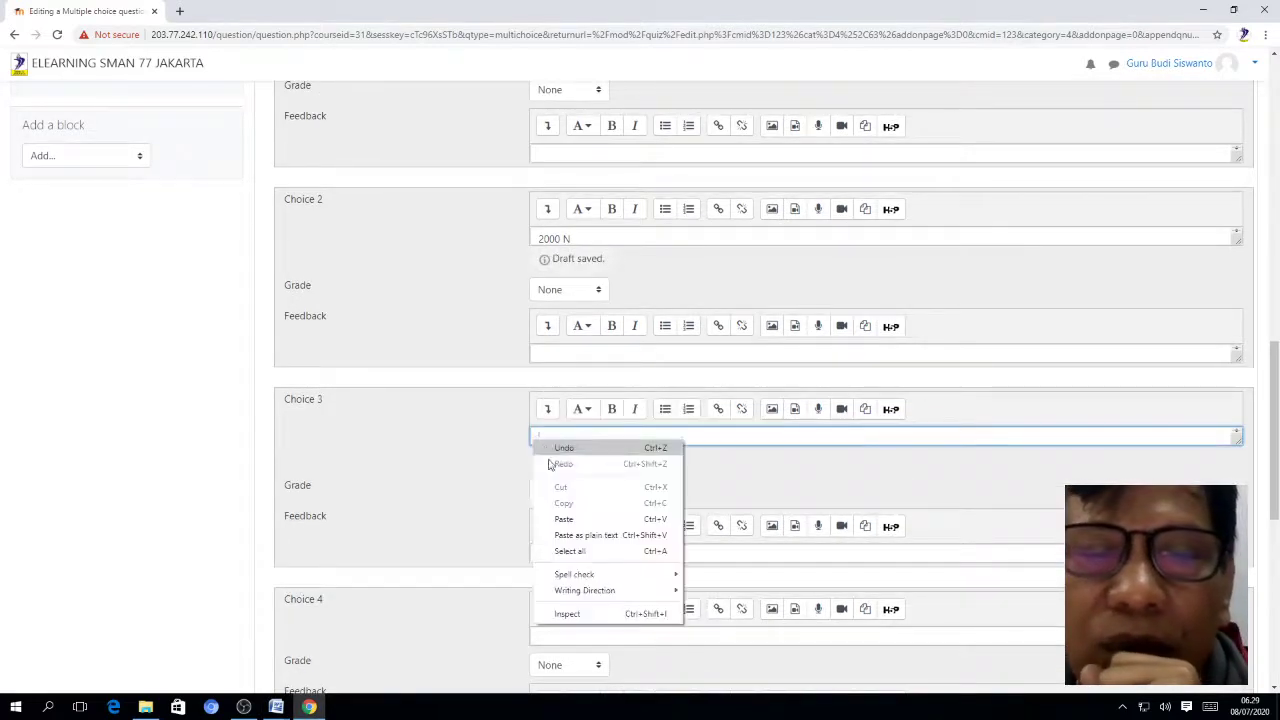
{"action": "left_click", "coordinate": [550, 514]}
{"action": "scroll", "coordinate": [535, 465], "scroll_direction": "down", "scroll_amount": 1}
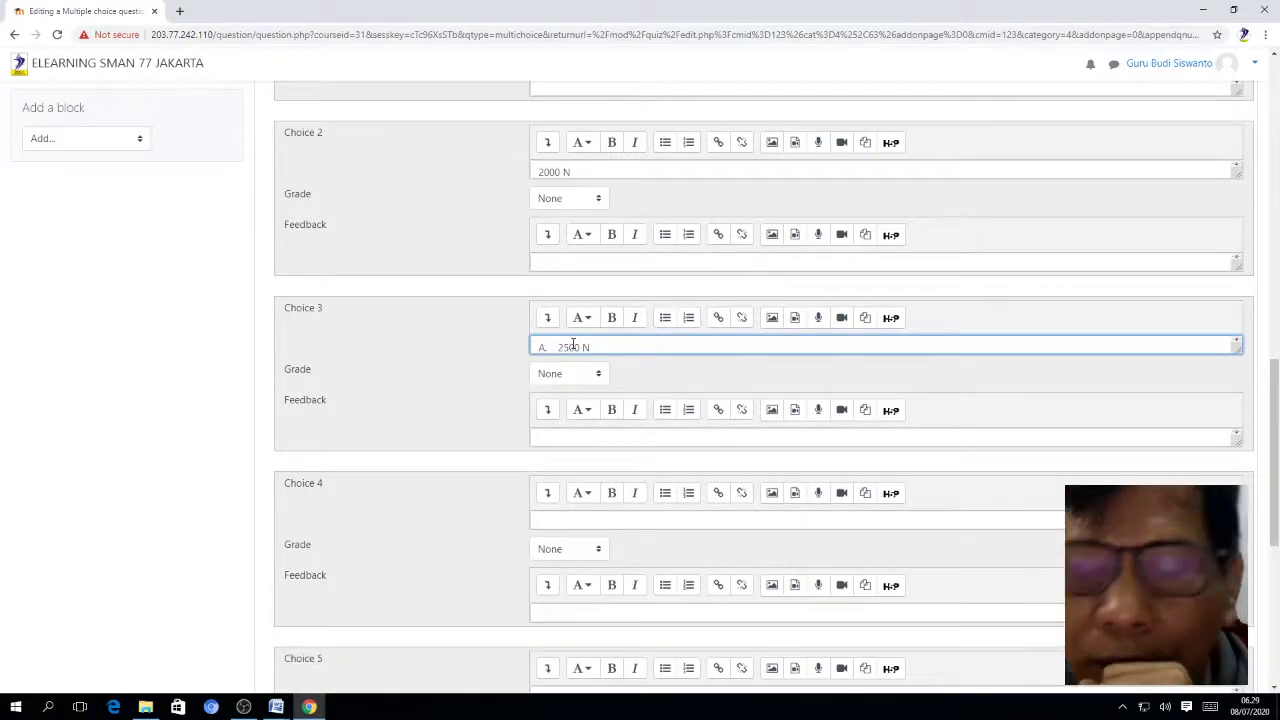
{"action": "key", "text": "BackSpace"}
{"action": "key", "text": "BackSpace"}
{"action": "key", "text": "BackSpace"}
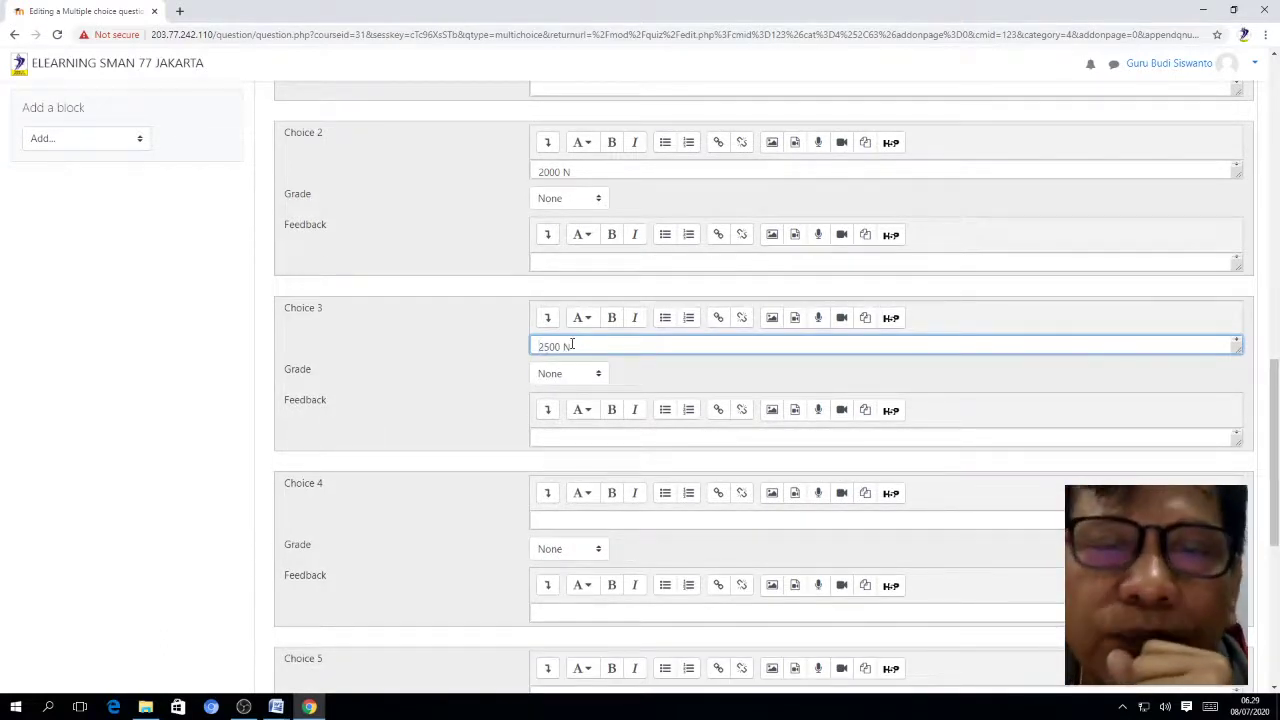
{"action": "left_click", "coordinate": [640, 375]}
Copy 2800 N from the Word document into Choice 4 and remove its 'A.' prefix
{"action": "scroll", "coordinate": [641, 376], "scroll_direction": "down", "scroll_amount": 2}
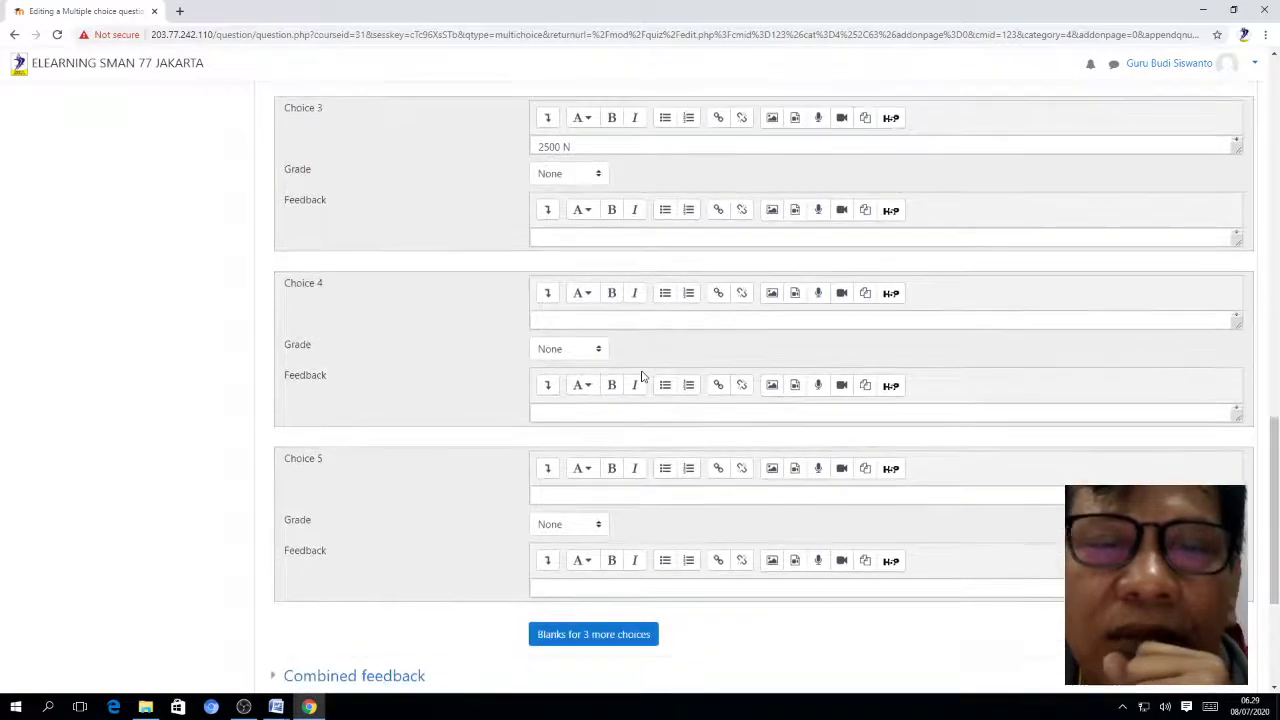
{"action": "left_click", "coordinate": [549, 320]}
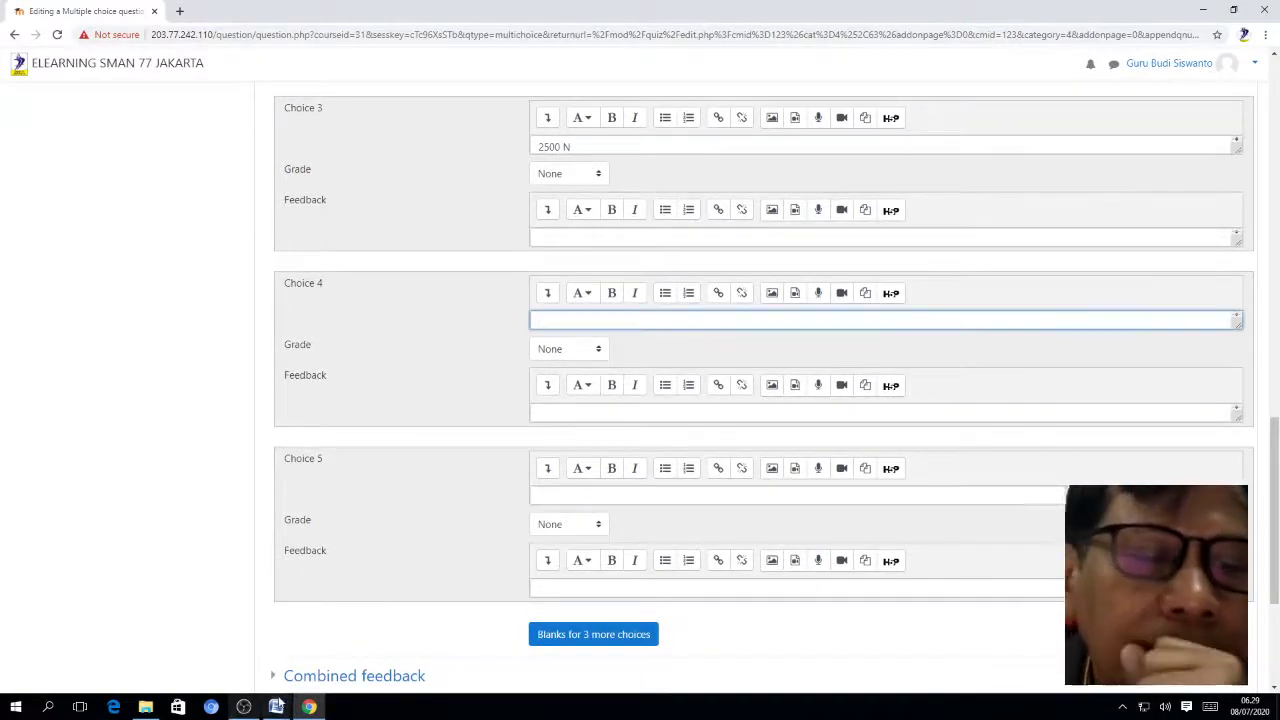
{"action": "mouse_move", "coordinate": [278, 706]}
{"action": "left_click", "coordinate": [350, 645]}
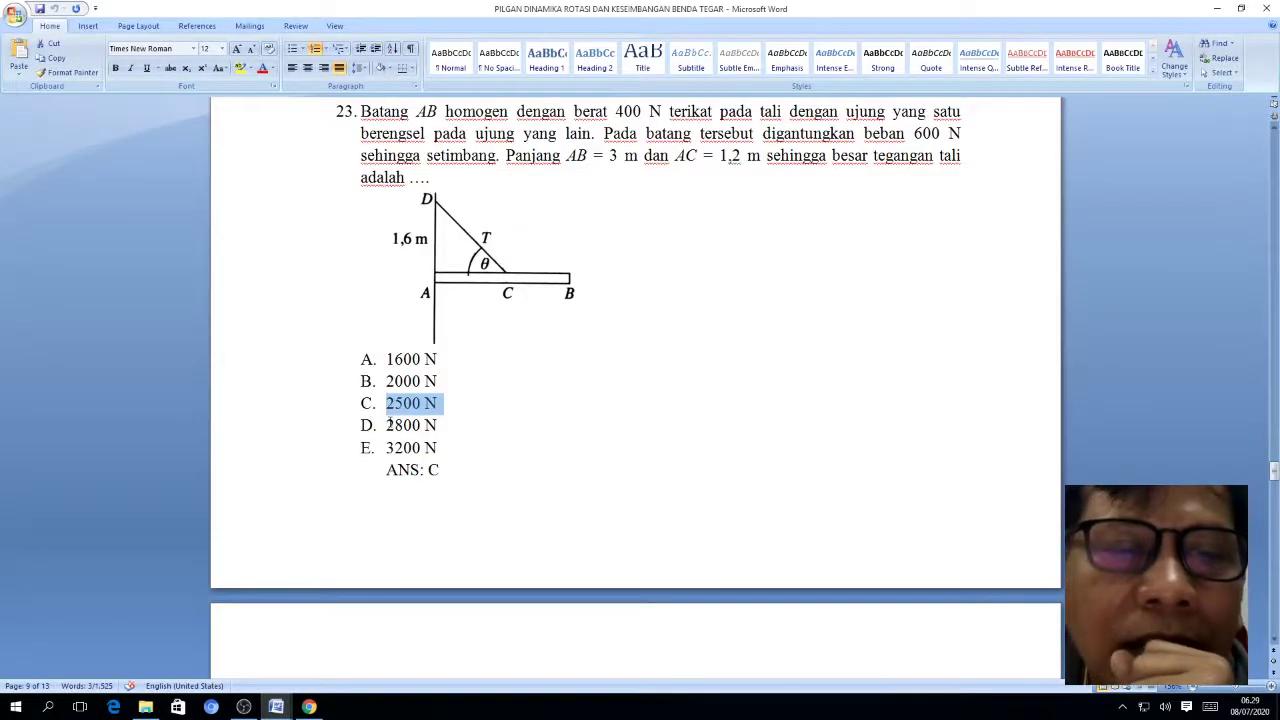
{"action": "left_click_drag", "start_coordinate": [388, 425], "coordinate": [452, 426]}
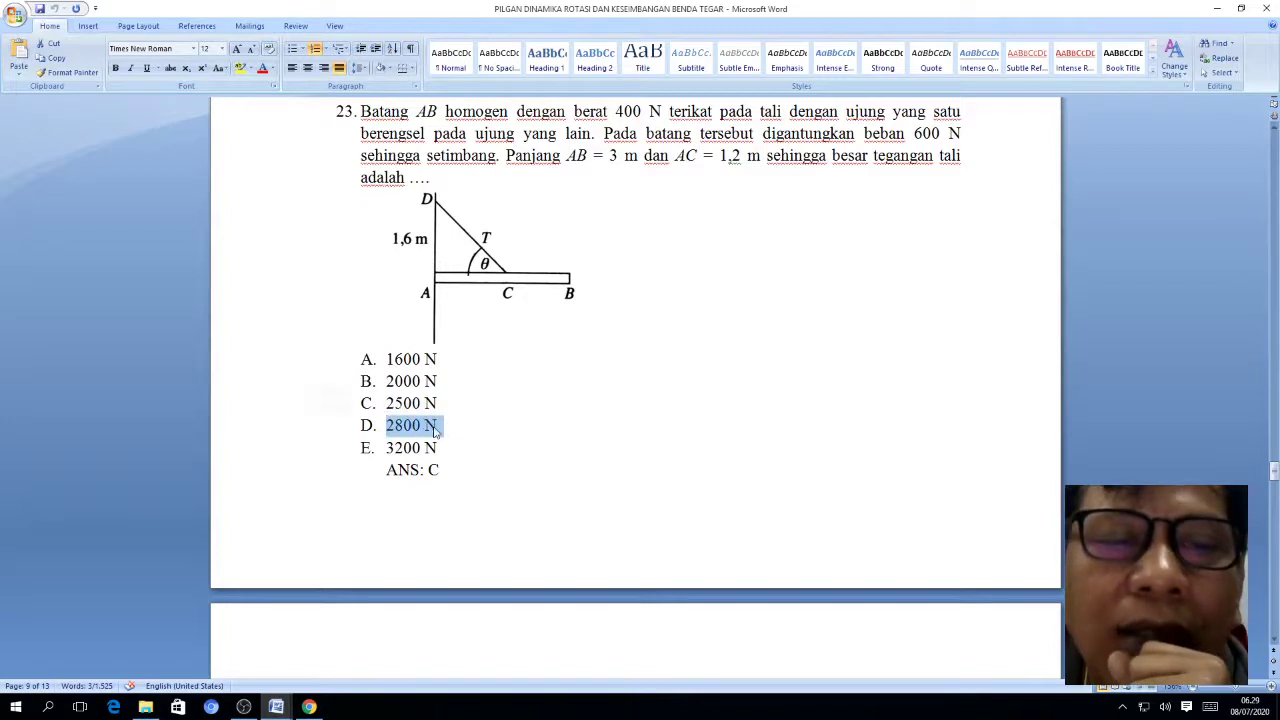
{"action": "right_click", "coordinate": [436, 430]}
{"action": "left_click", "coordinate": [366, 180]}
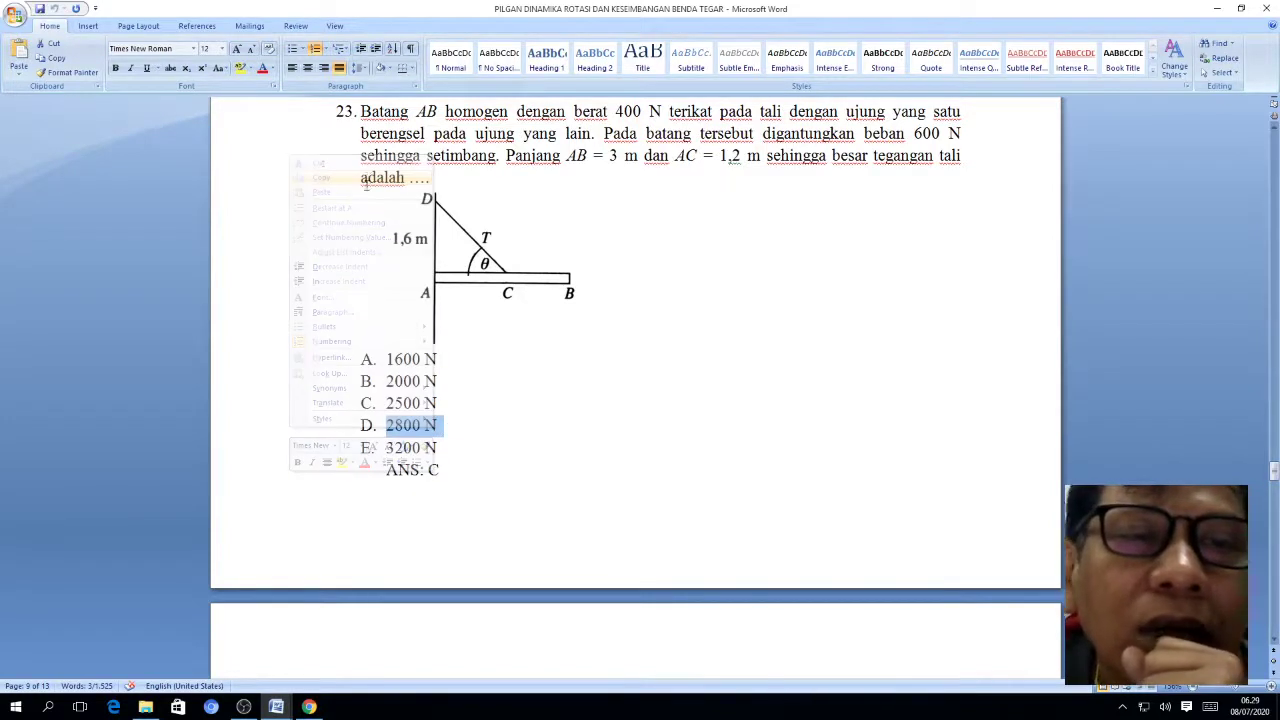
{"action": "mouse_move", "coordinate": [309, 706]}
{"action": "left_click", "coordinate": [312, 650]}
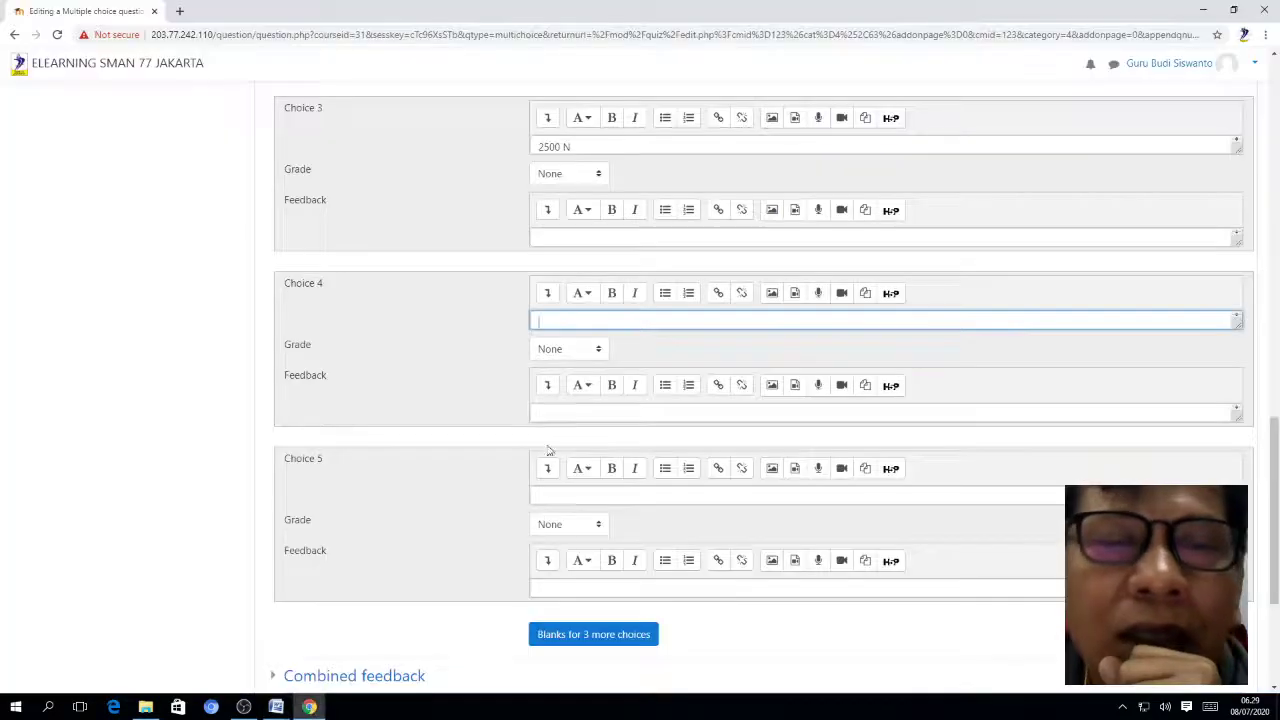
{"action": "right_click", "coordinate": [543, 319]}
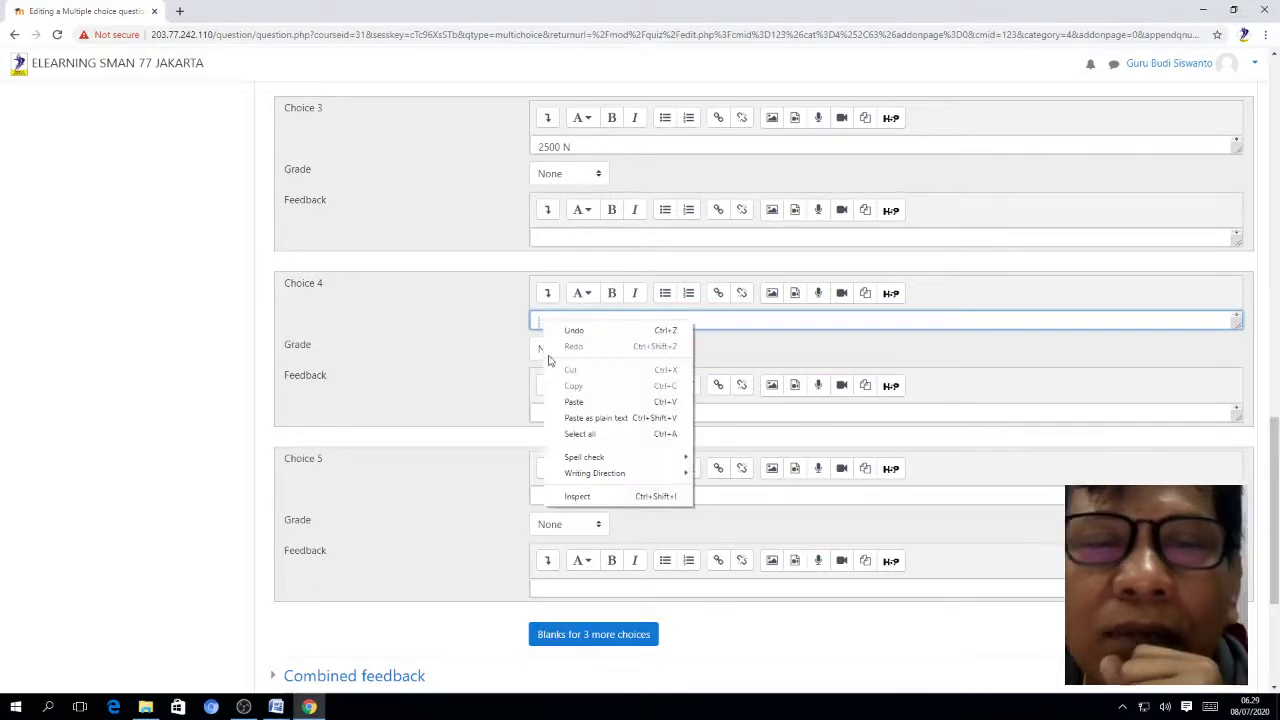
{"action": "left_click", "coordinate": [566, 398]}
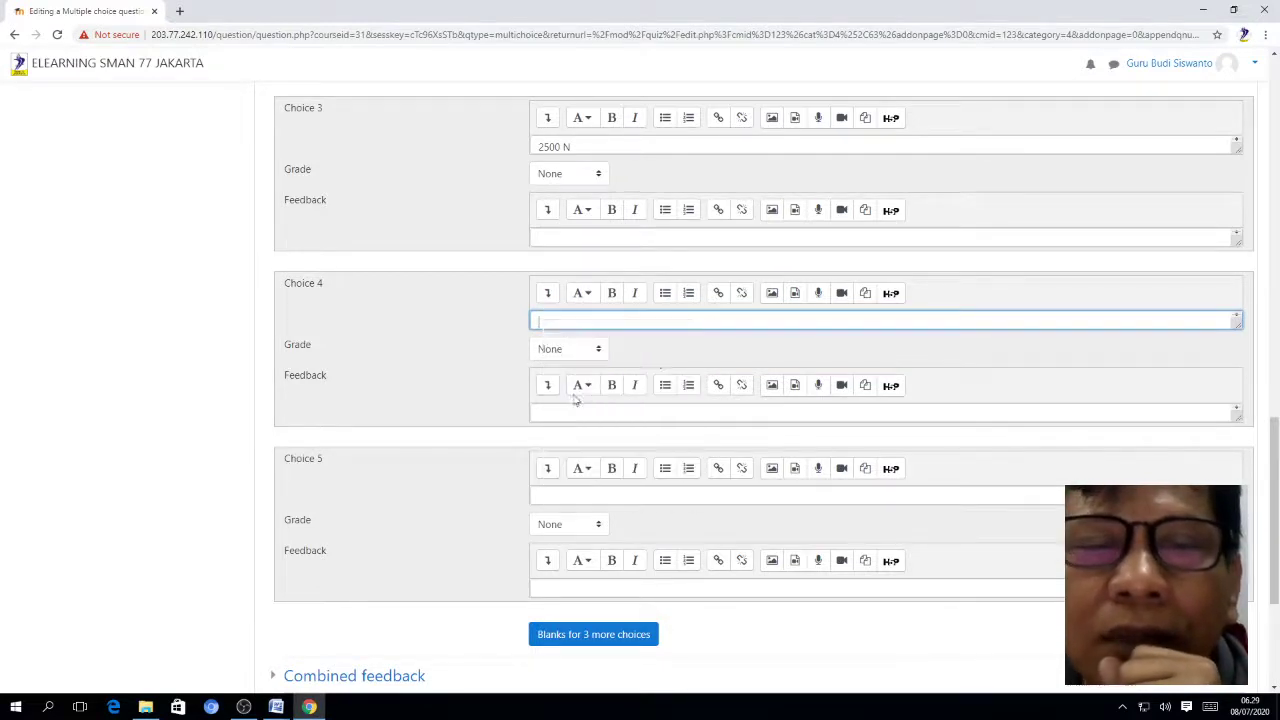
{"action": "left_click", "coordinate": [560, 323]}
{"action": "key", "text": "BackSpace"}
{"action": "key", "text": "BackSpace"}
{"action": "key", "text": "BackSpace"}
{"action": "key", "text": "BackSpace"}
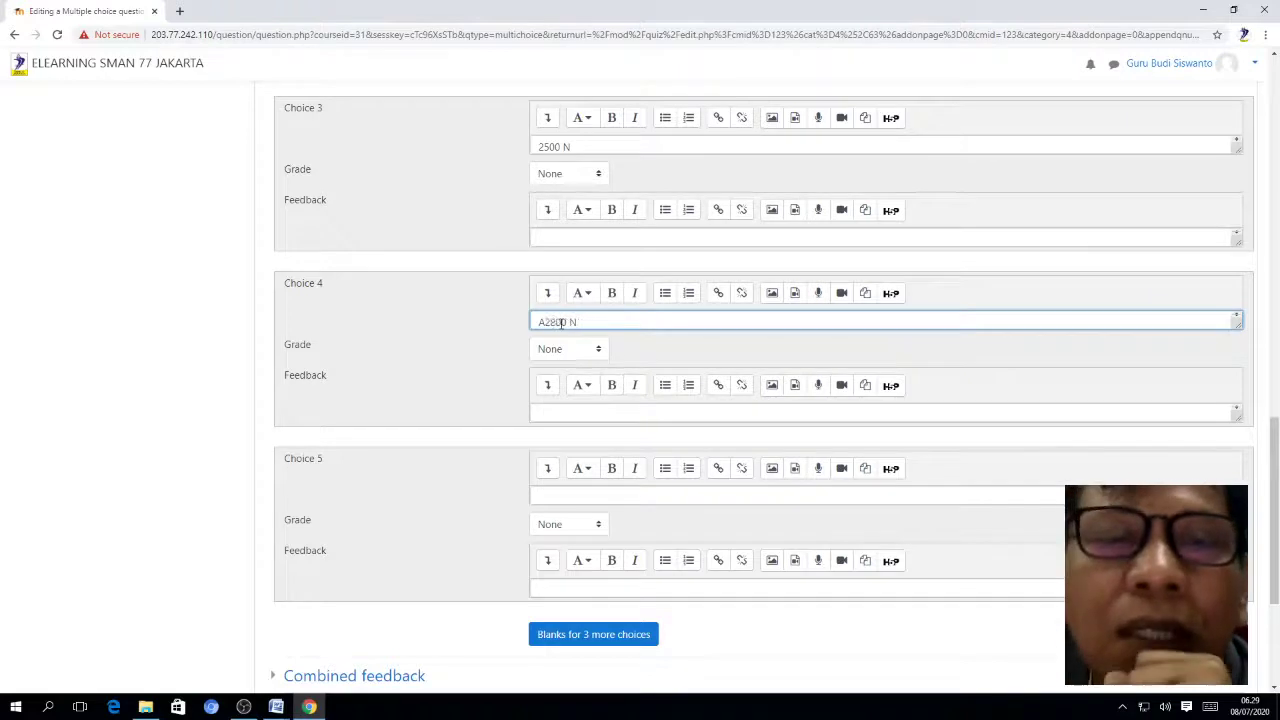
{"action": "left_click", "coordinate": [650, 353]}
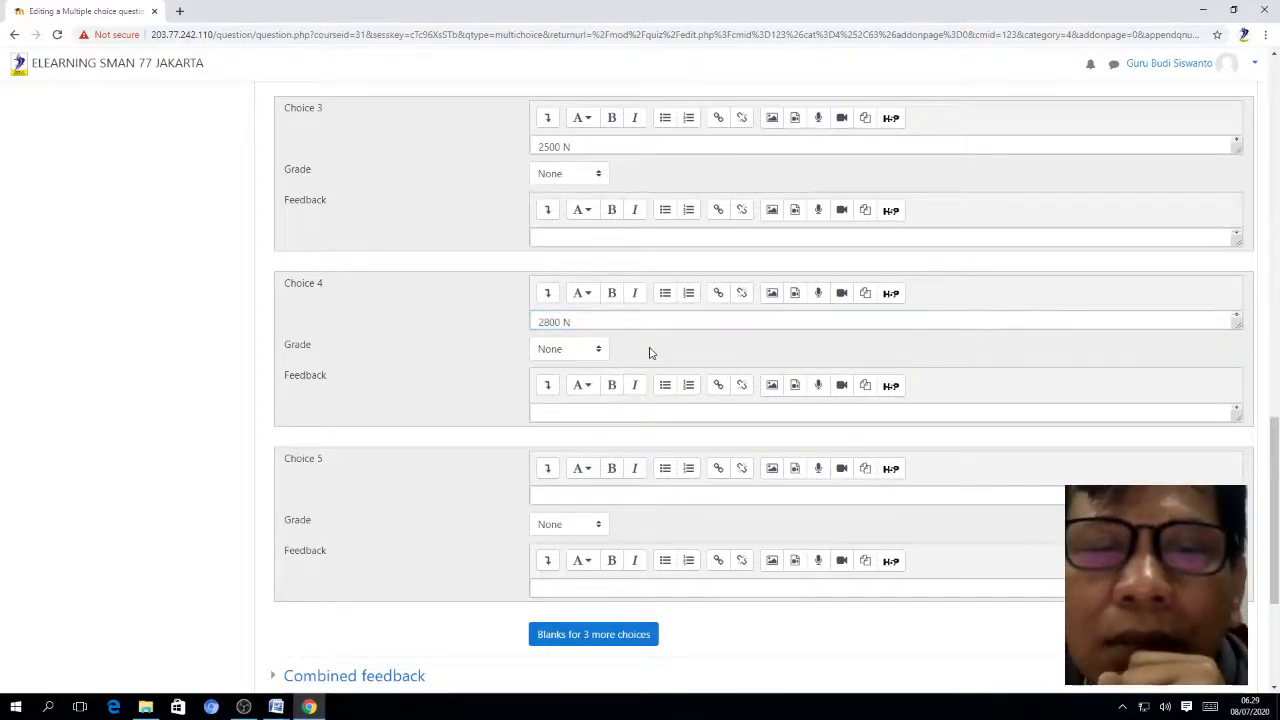
Paste 3200 N from the Word document into Choice 5, deleting the 'A.' letter prefix
{"action": "scroll", "coordinate": [650, 352], "scroll_direction": "down", "scroll_amount": 3}
{"action": "left_click", "coordinate": [552, 360]}
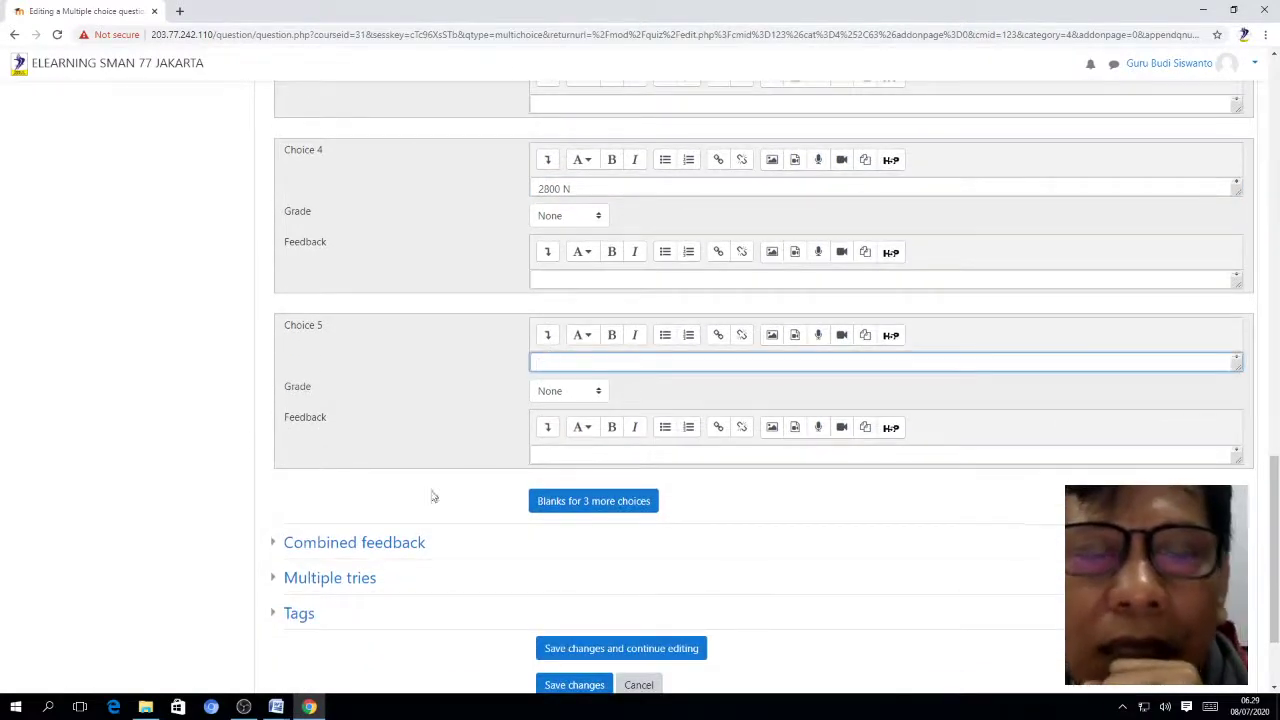
{"action": "mouse_move", "coordinate": [276, 707]}
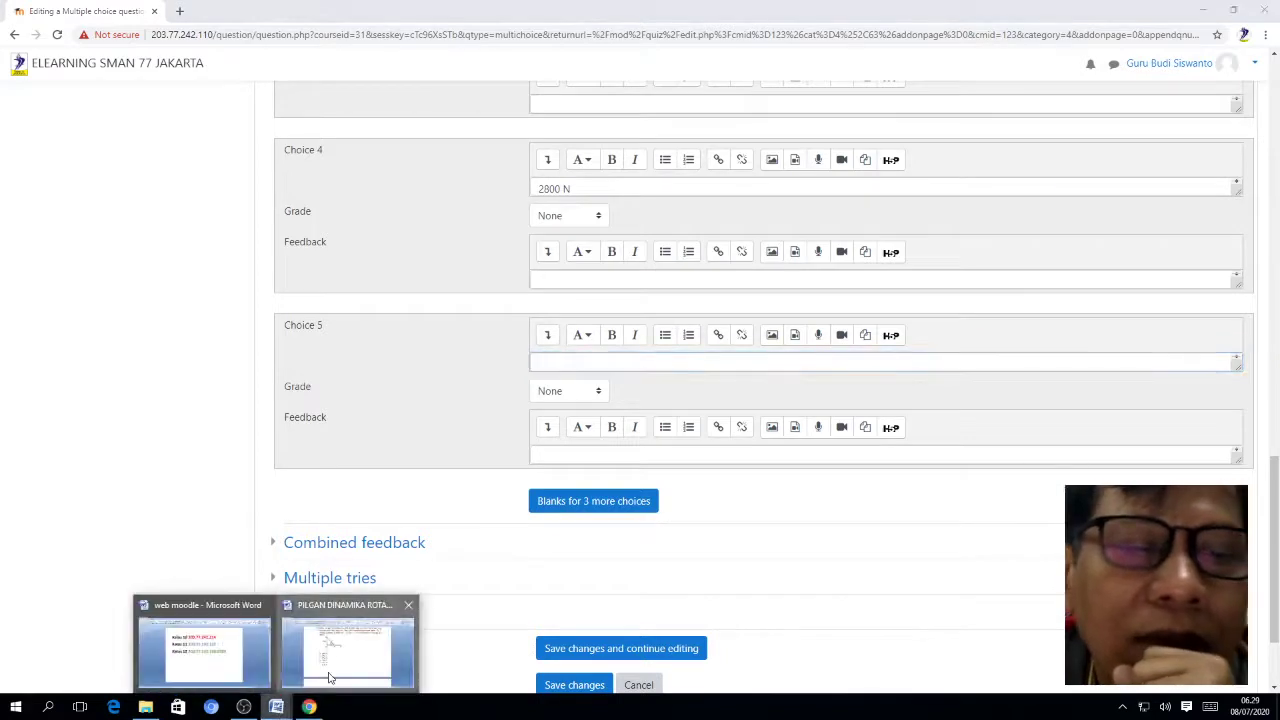
{"action": "left_click", "coordinate": [349, 645]}
{"action": "left_click_drag", "start_coordinate": [386, 447], "coordinate": [440, 449]}
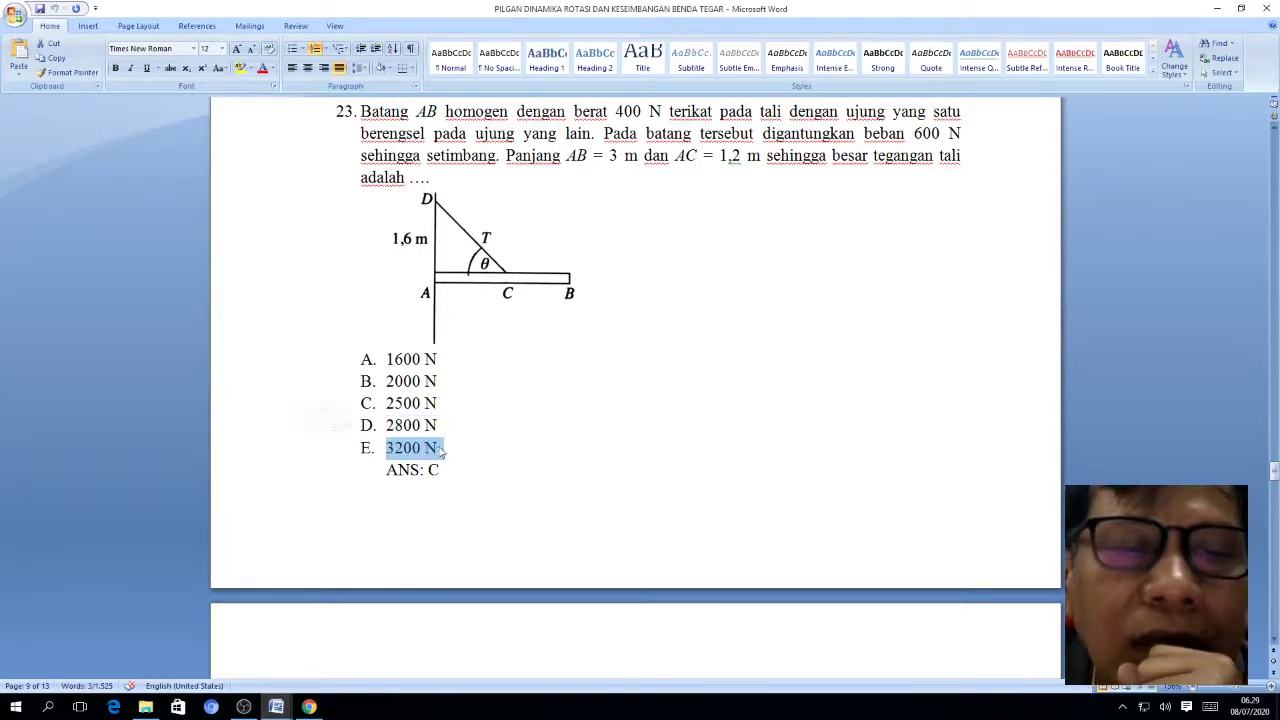
{"action": "right_click", "coordinate": [436, 447]}
{"action": "left_click", "coordinate": [368, 198]}
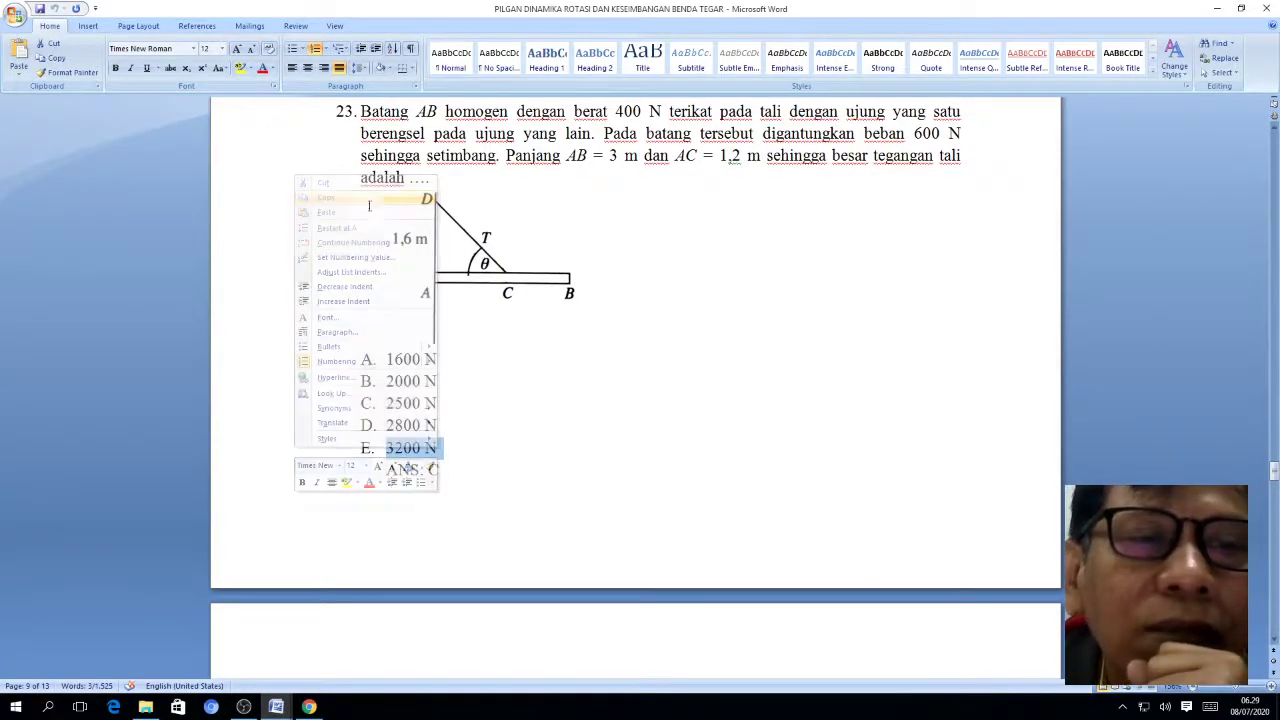
{"action": "left_click", "coordinate": [310, 707]}
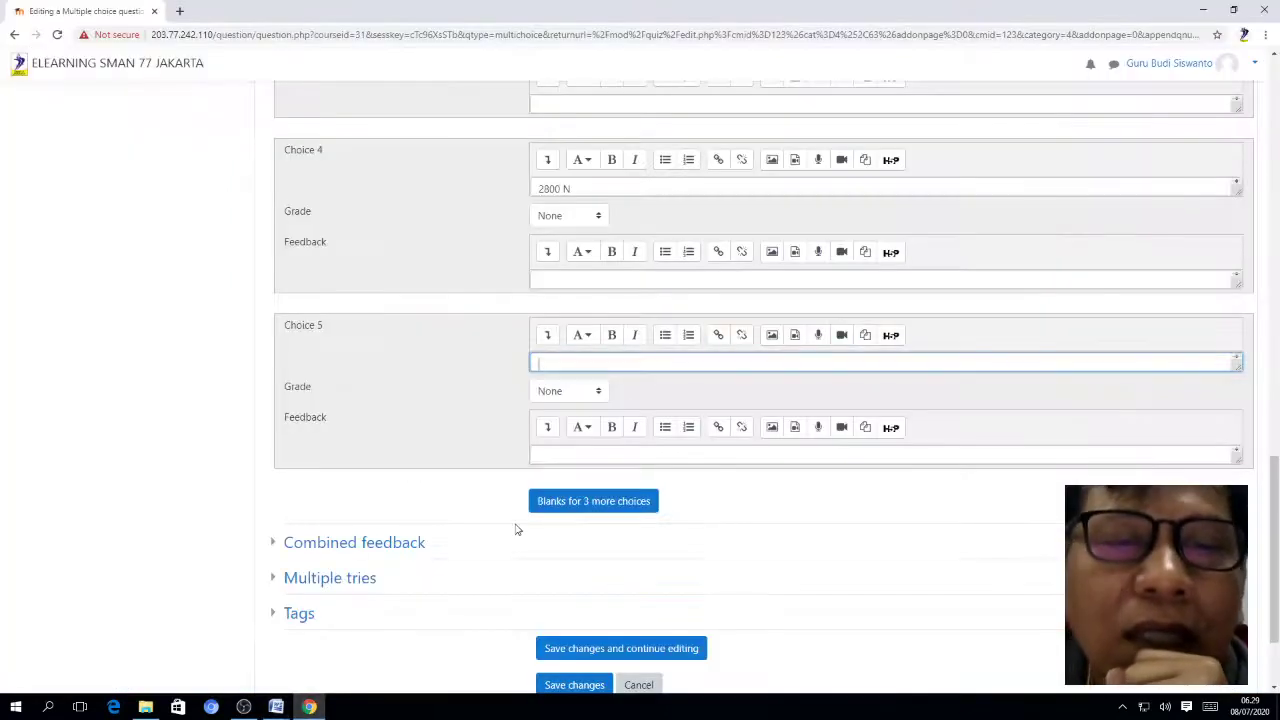
{"action": "right_click", "coordinate": [547, 362]}
{"action": "left_click", "coordinate": [573, 442]}
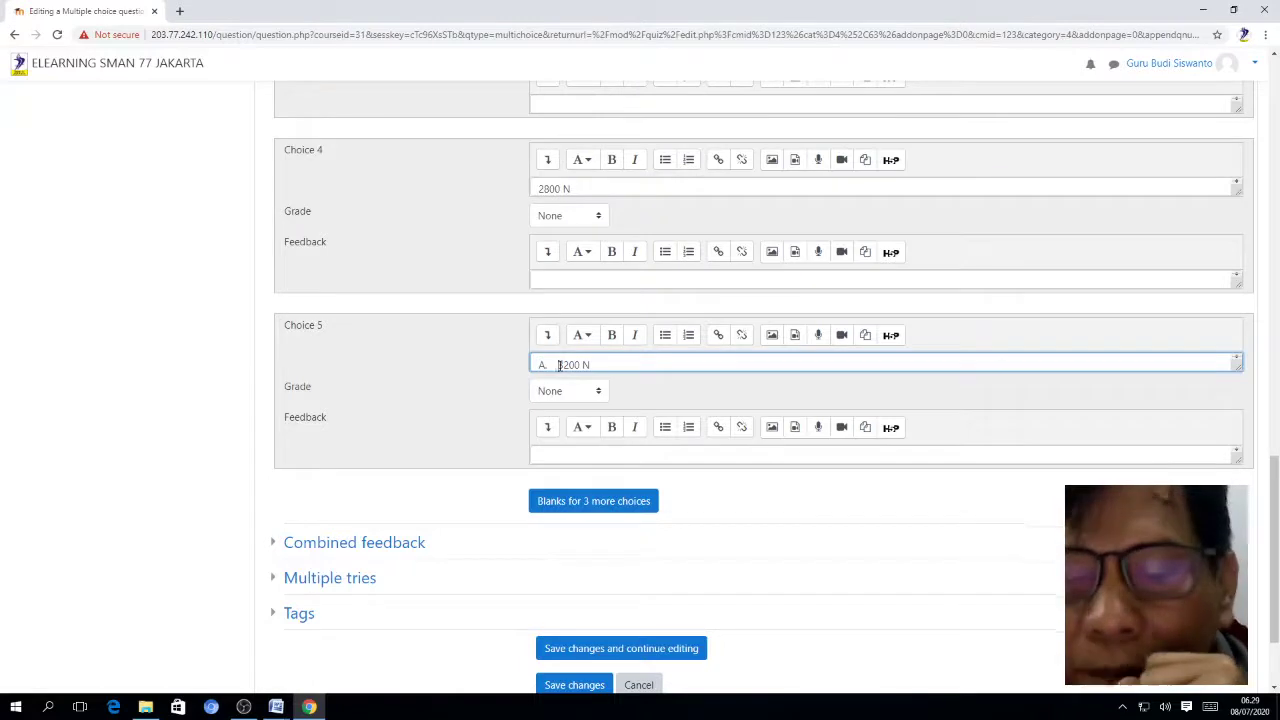
{"action": "key", "text": "BackSpace"}
{"action": "key", "text": "BackSpace"}
{"action": "key", "text": "BackSpace"}
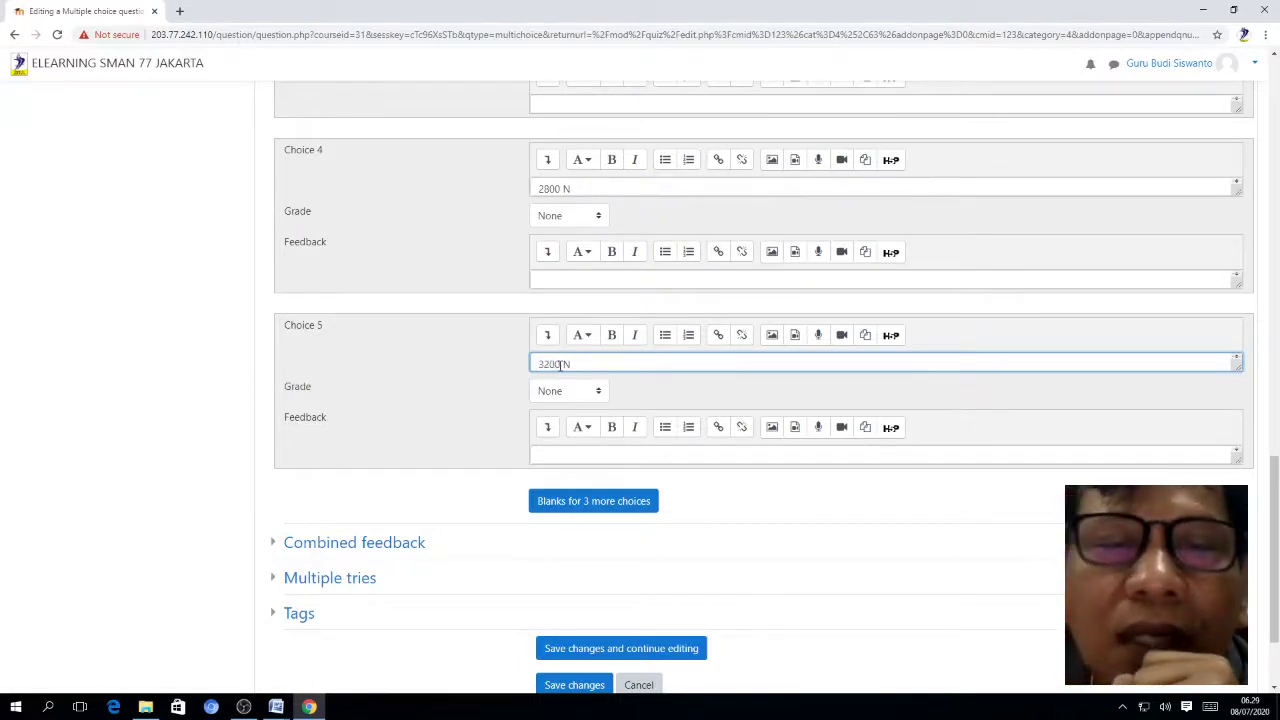
{"action": "left_click", "coordinate": [662, 400]}
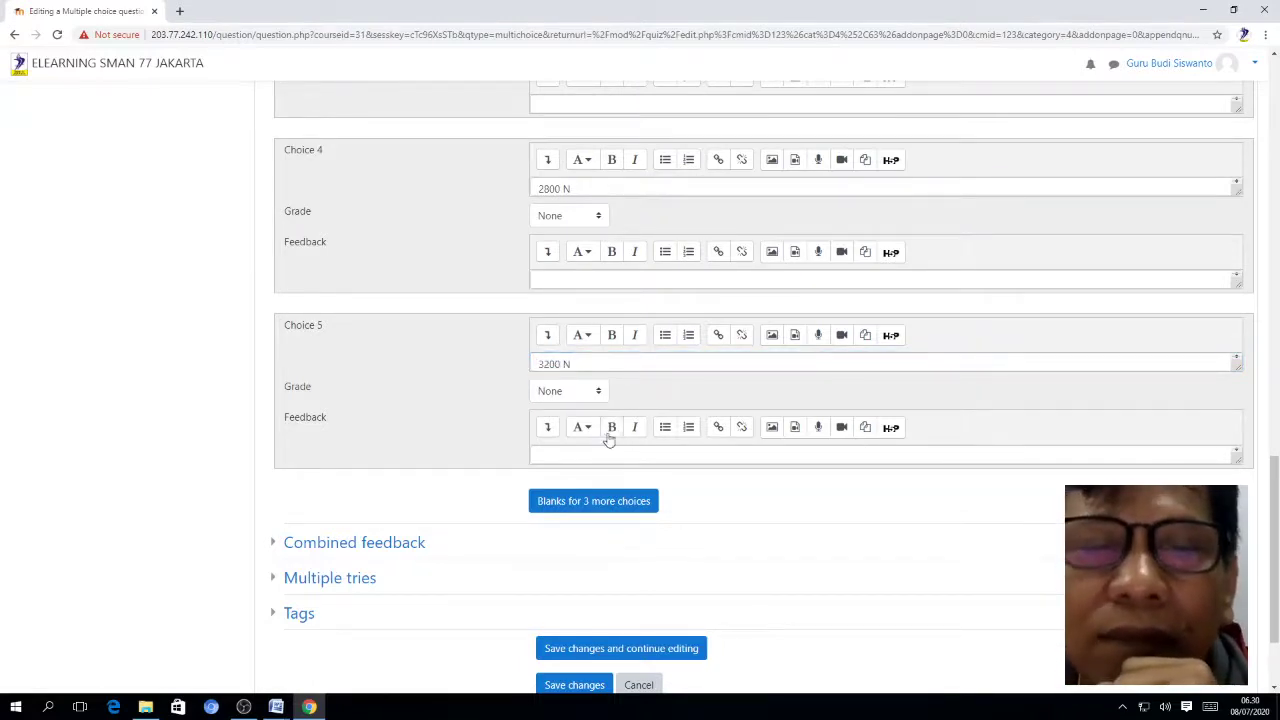
{"action": "scroll", "coordinate": [663, 425], "scroll_direction": "down", "scroll_amount": 2}
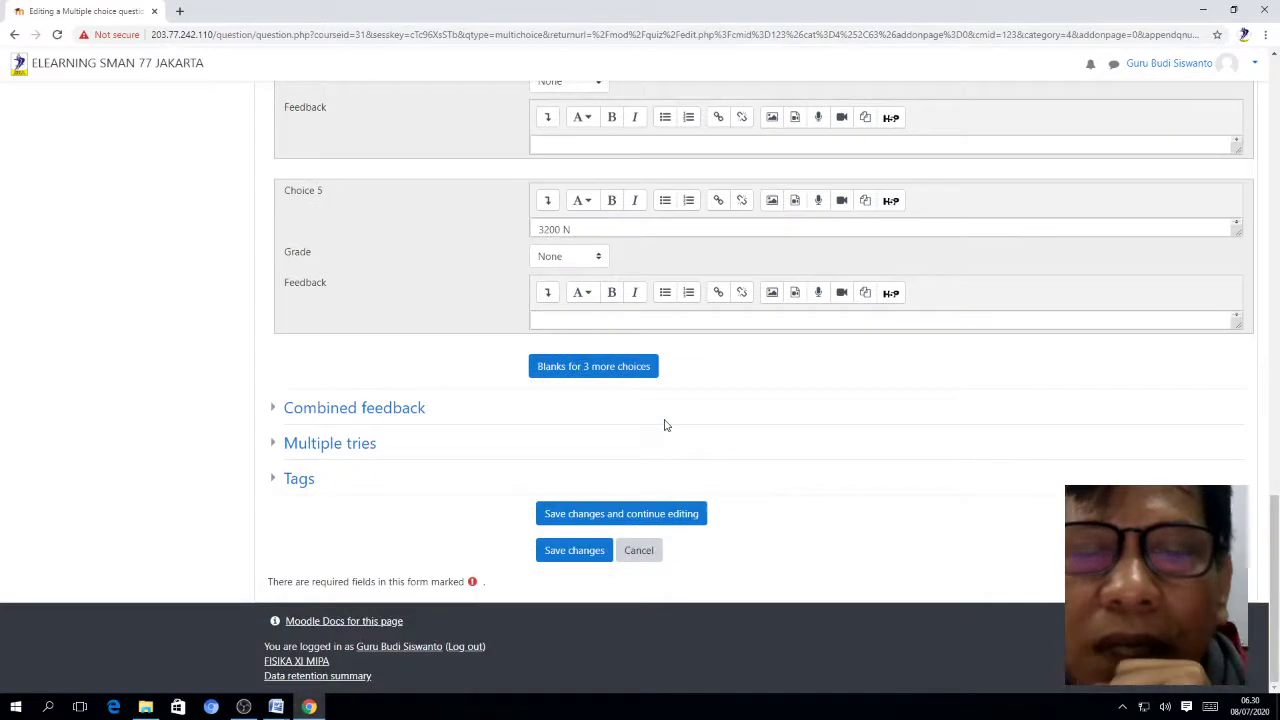
Save question 23, then go to the Choice 1 field flagged by the 100% grade error
{"action": "left_click", "coordinate": [575, 551]}
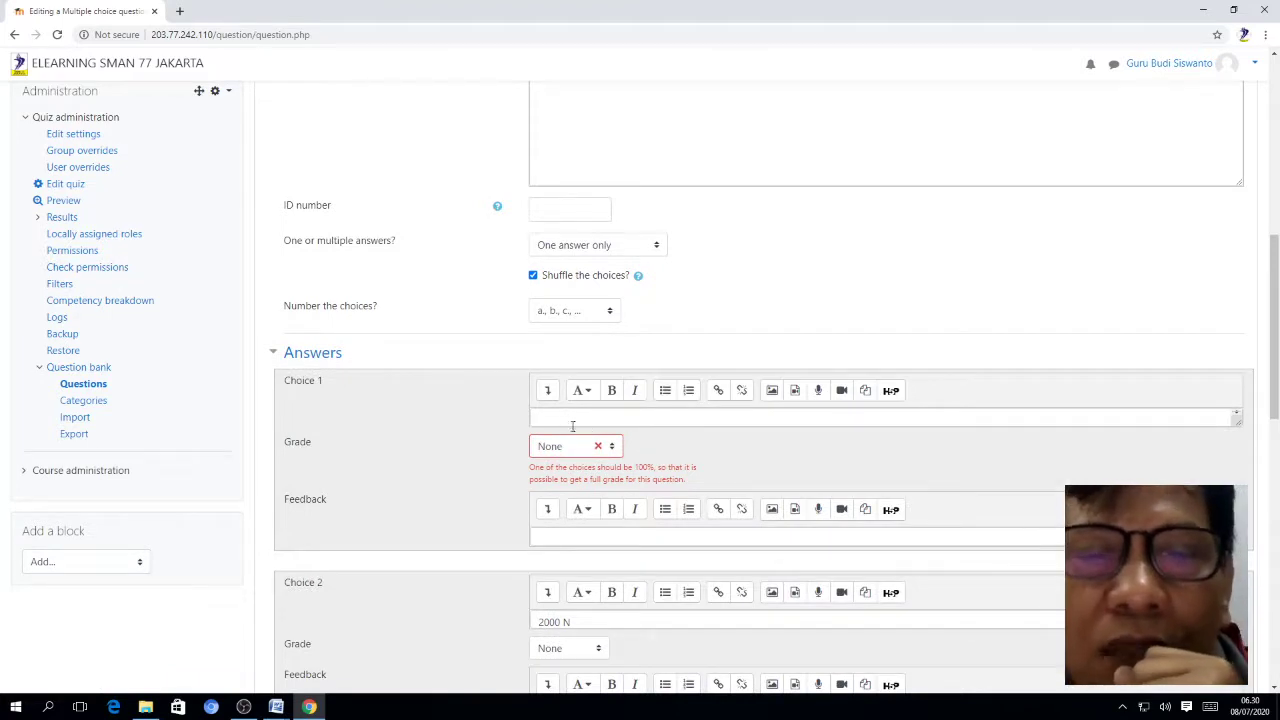
{"action": "left_click", "coordinate": [566, 417]}
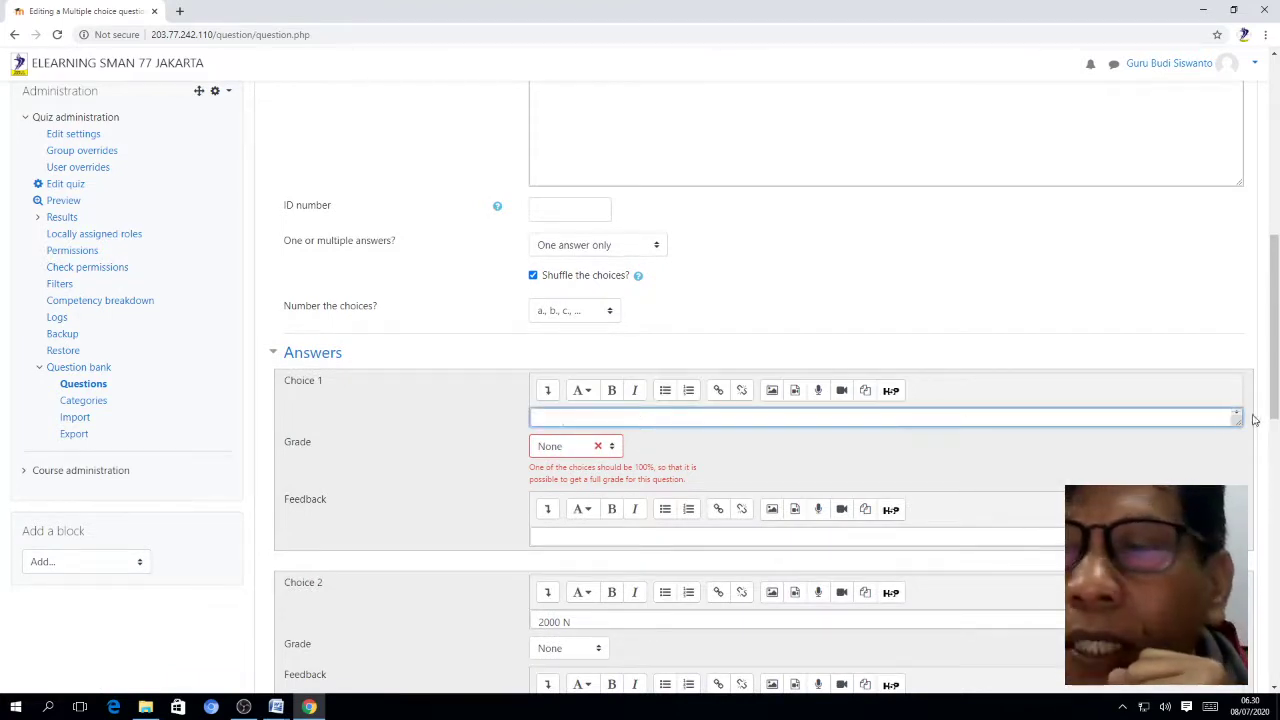
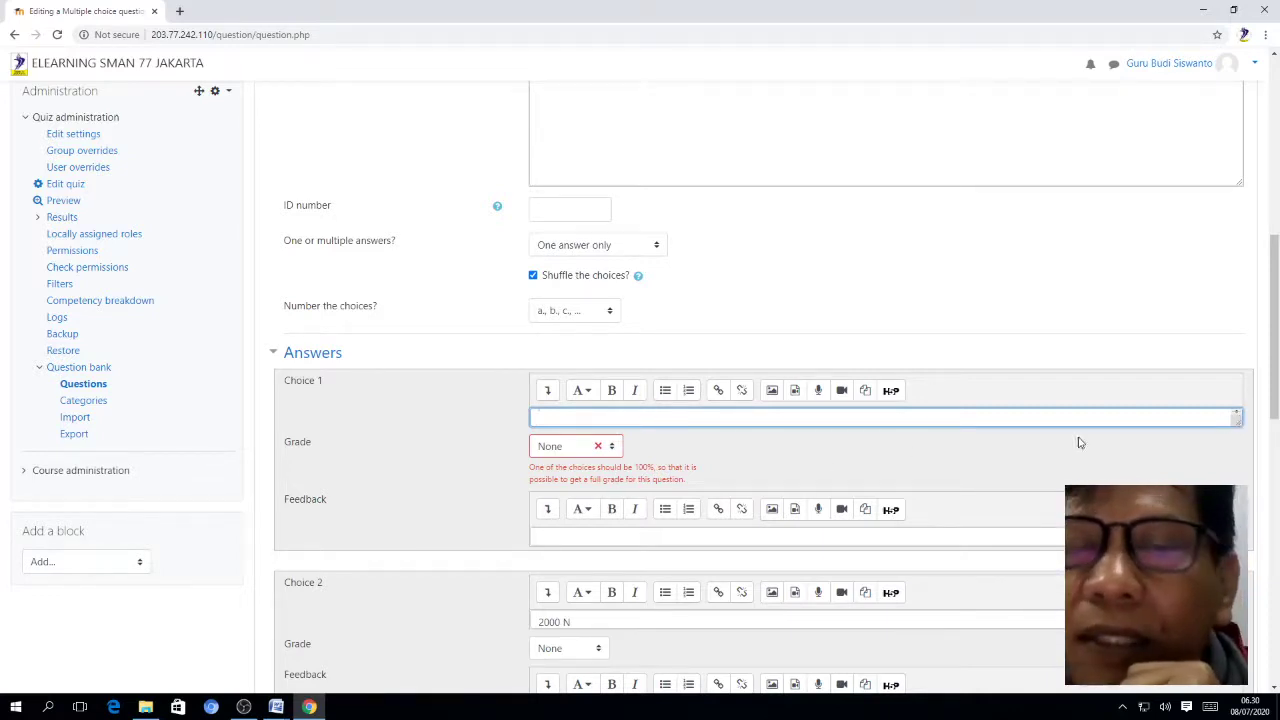
Check the question and answer in the Word document against the multiple-choice form
{"action": "scroll", "coordinate": [720, 494], "scroll_direction": "down", "scroll_amount": 3}
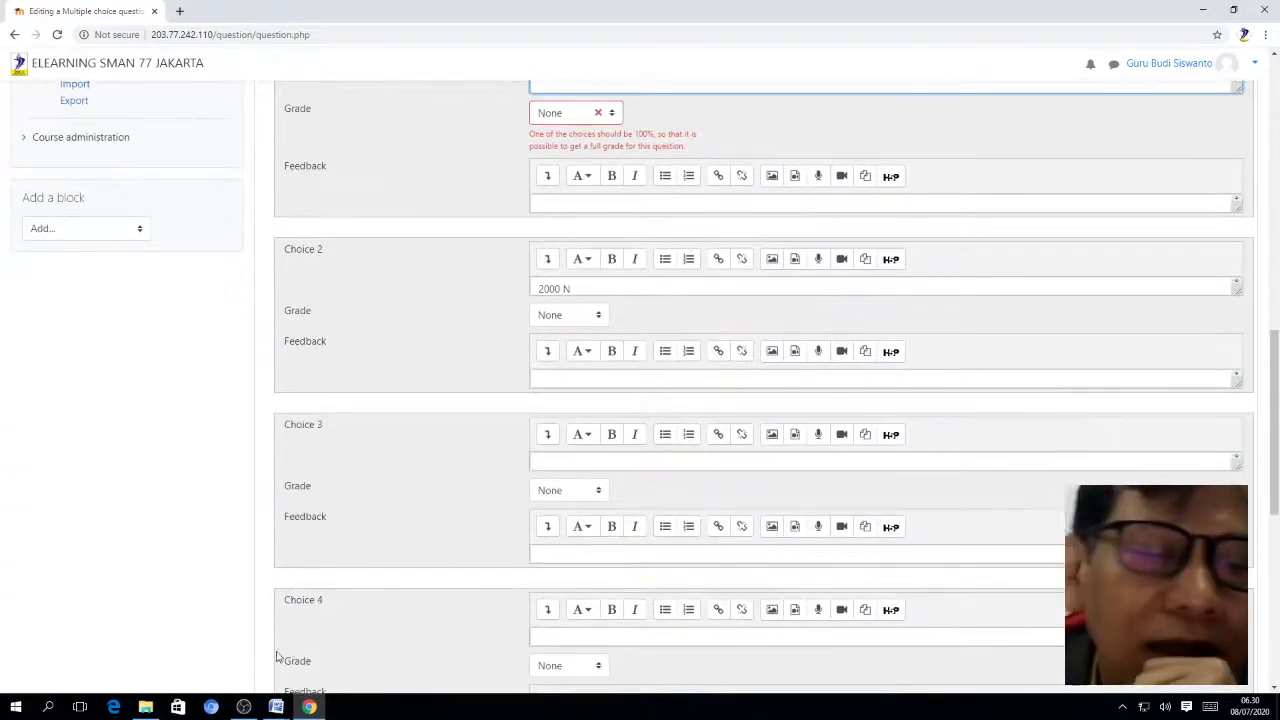
{"action": "mouse_move", "coordinate": [276, 707]}
{"action": "left_click", "coordinate": [347, 640]}
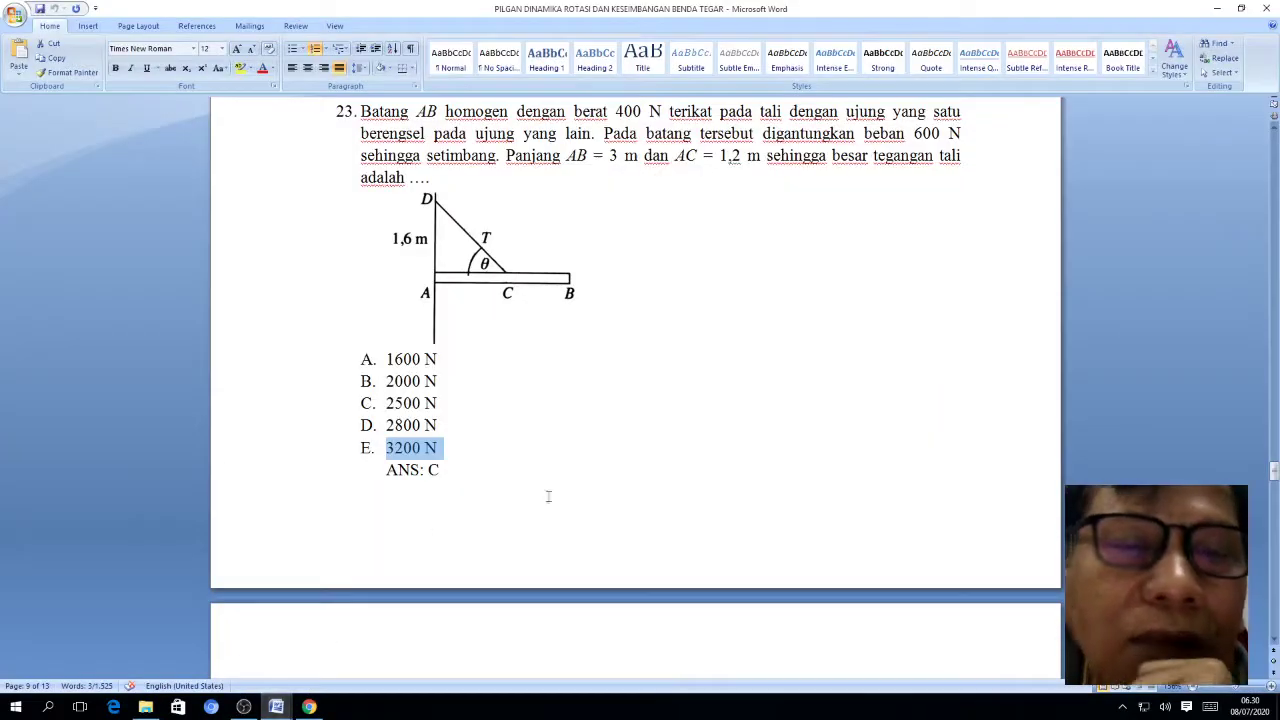
{"action": "left_click", "coordinate": [309, 707]}
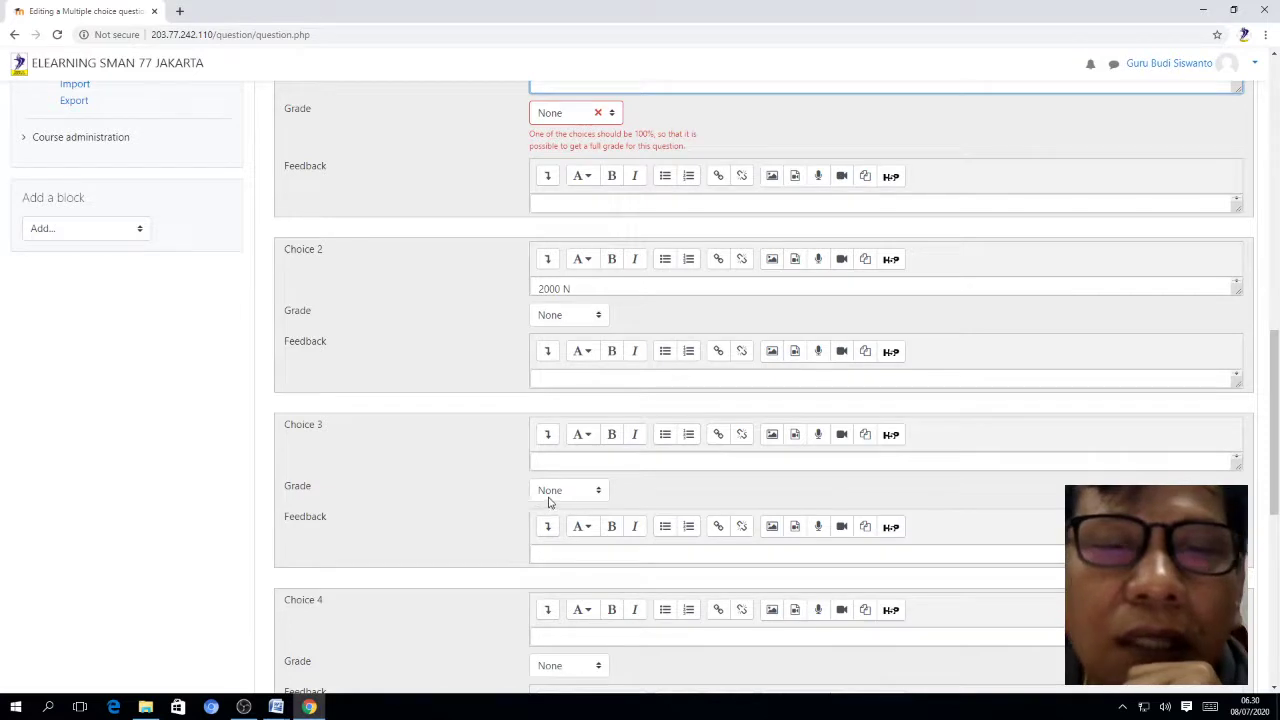
{"action": "scroll", "coordinate": [672, 403], "scroll_direction": "down", "scroll_amount": 1}
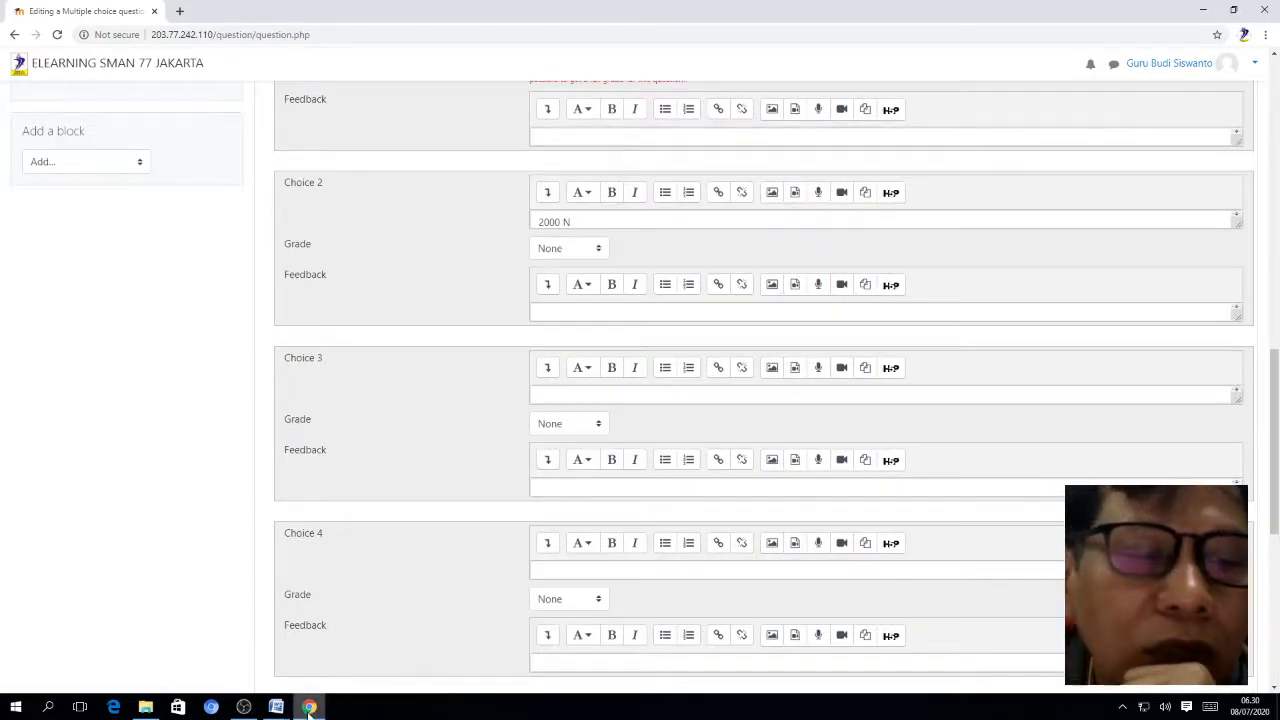
{"action": "mouse_move", "coordinate": [276, 707]}
{"action": "left_click", "coordinate": [325, 662]}
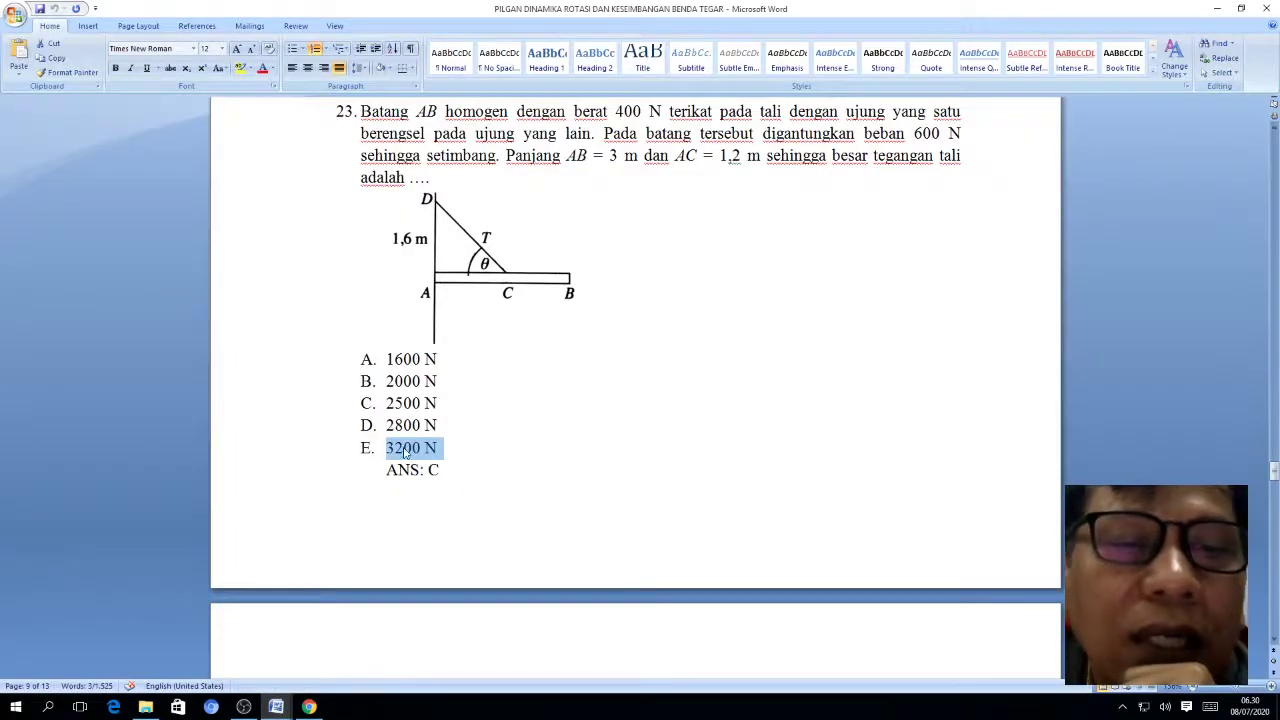
{"action": "left_click", "coordinate": [309, 707]}
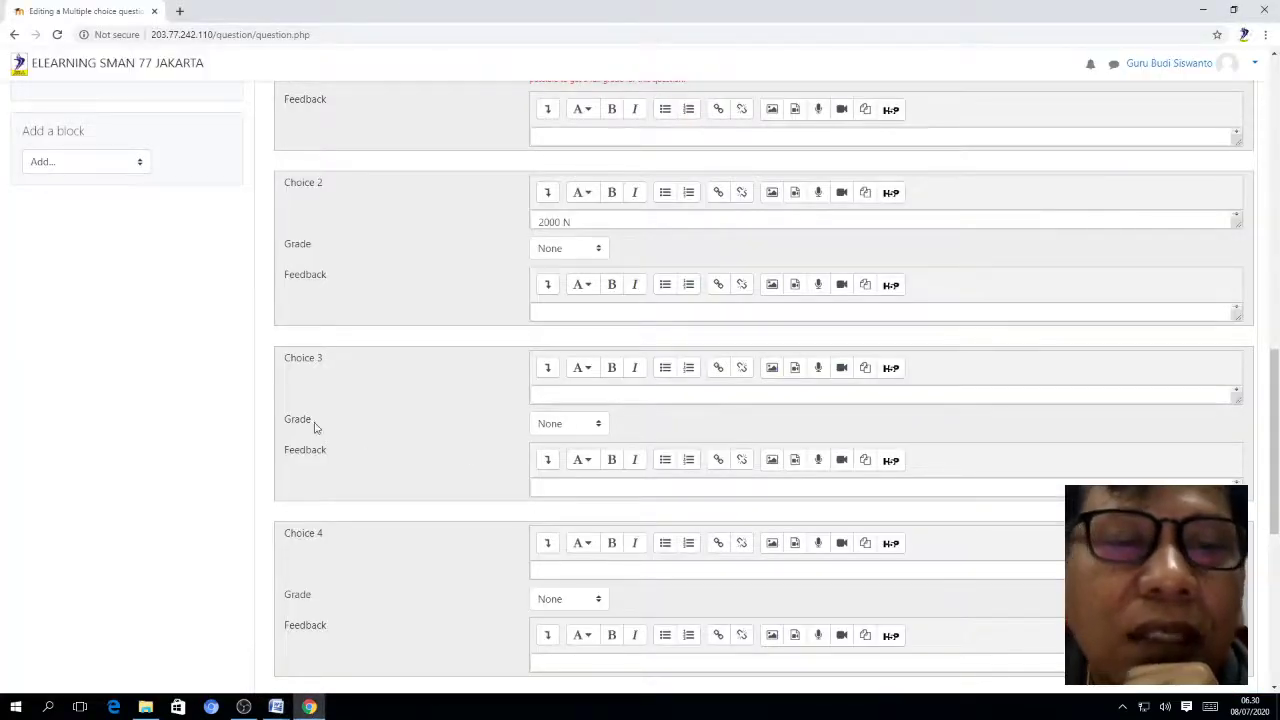
Grade Choice 3 at 100% and save the multiple-choice question
{"action": "left_click", "coordinate": [598, 423]}
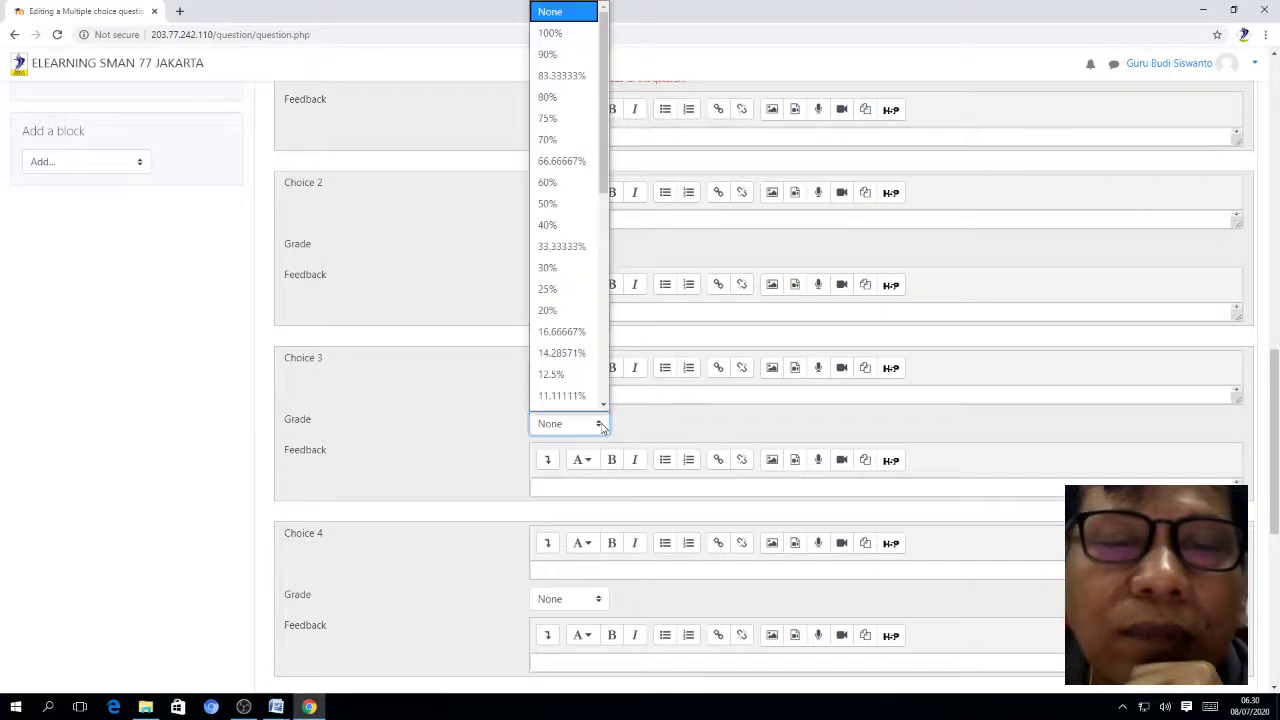
{"action": "left_click", "coordinate": [550, 33]}
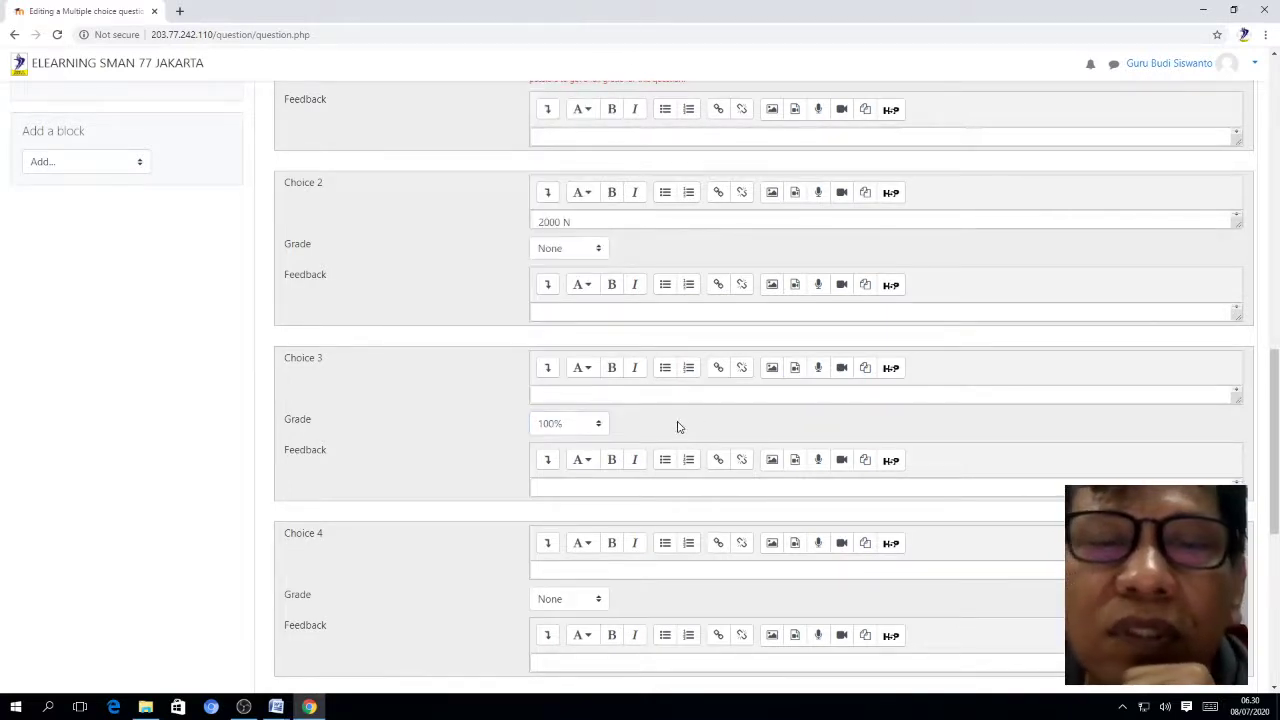
{"action": "scroll", "coordinate": [668, 428], "scroll_direction": "down", "scroll_amount": 1}
{"action": "scroll", "coordinate": [668, 428], "scroll_direction": "down", "scroll_amount": 5}
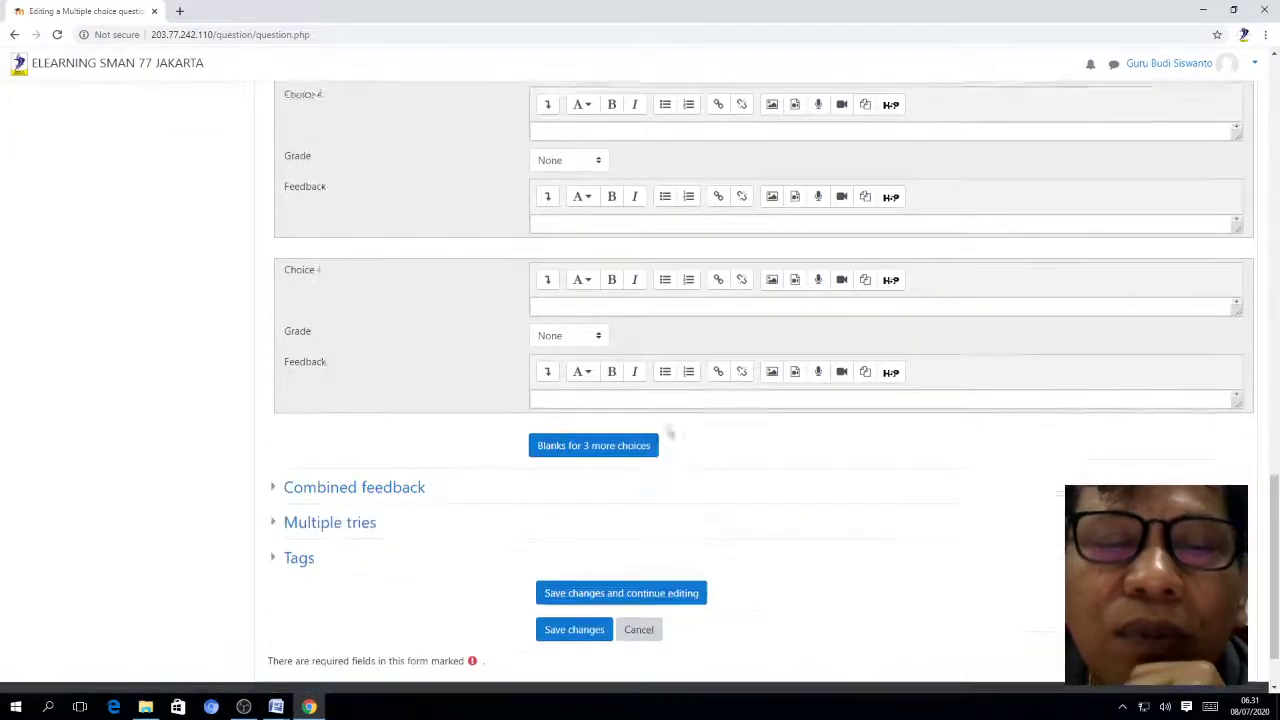
{"action": "left_click", "coordinate": [572, 551]}
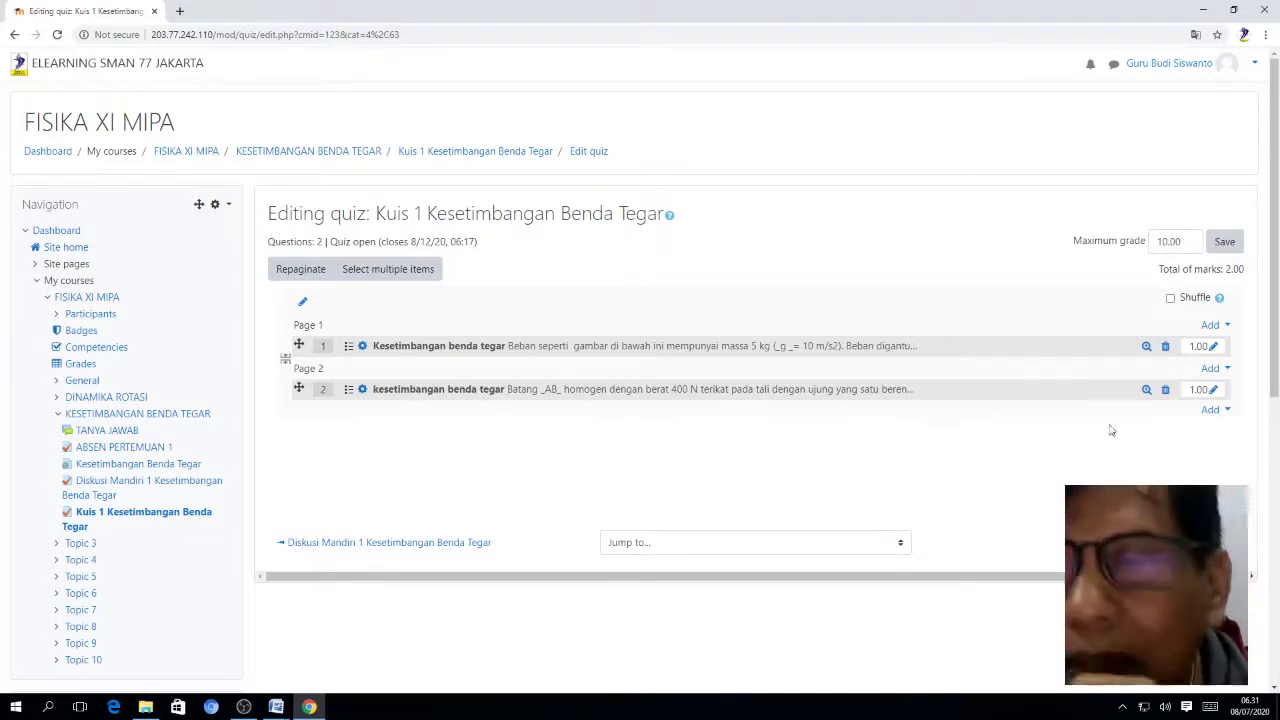
Open the Add menu at the bottom of the Kuis 1 editing page
{"action": "left_click", "coordinate": [1210, 412]}
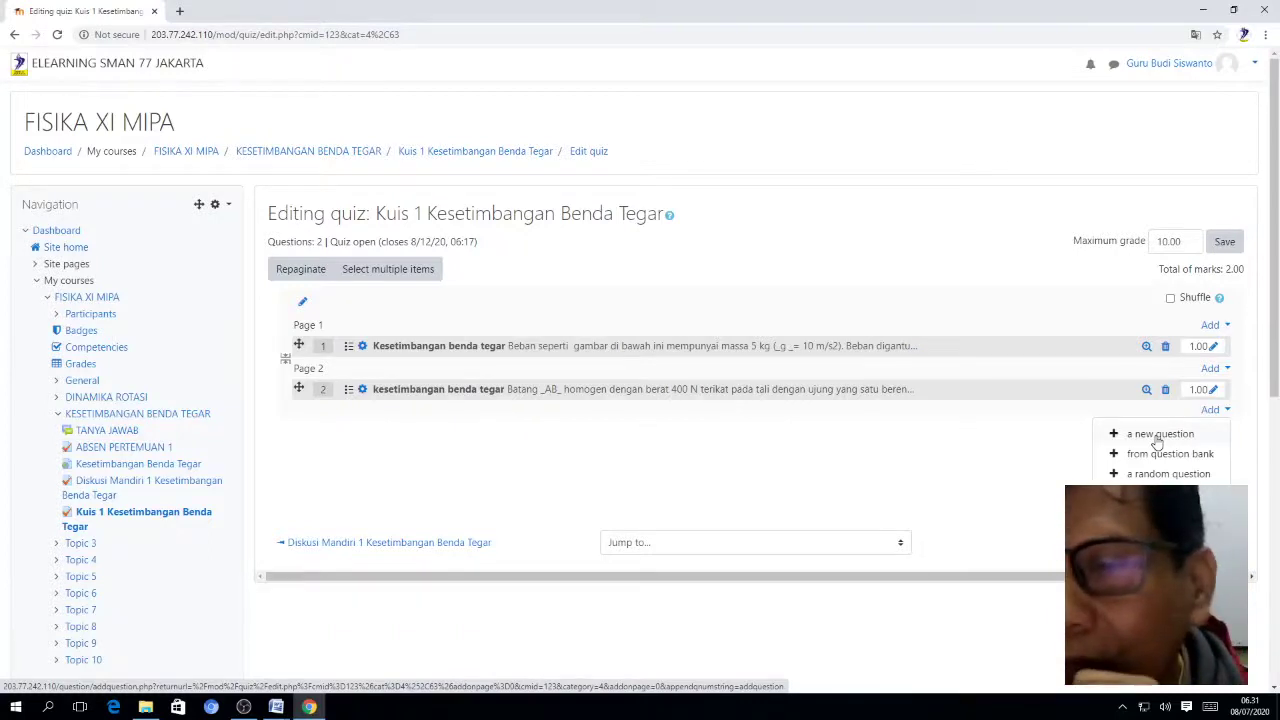
Add a new Essay question named 'Kesetimbangan benda tegar' and move to the question text
{"action": "left_click", "coordinate": [1158, 436]}
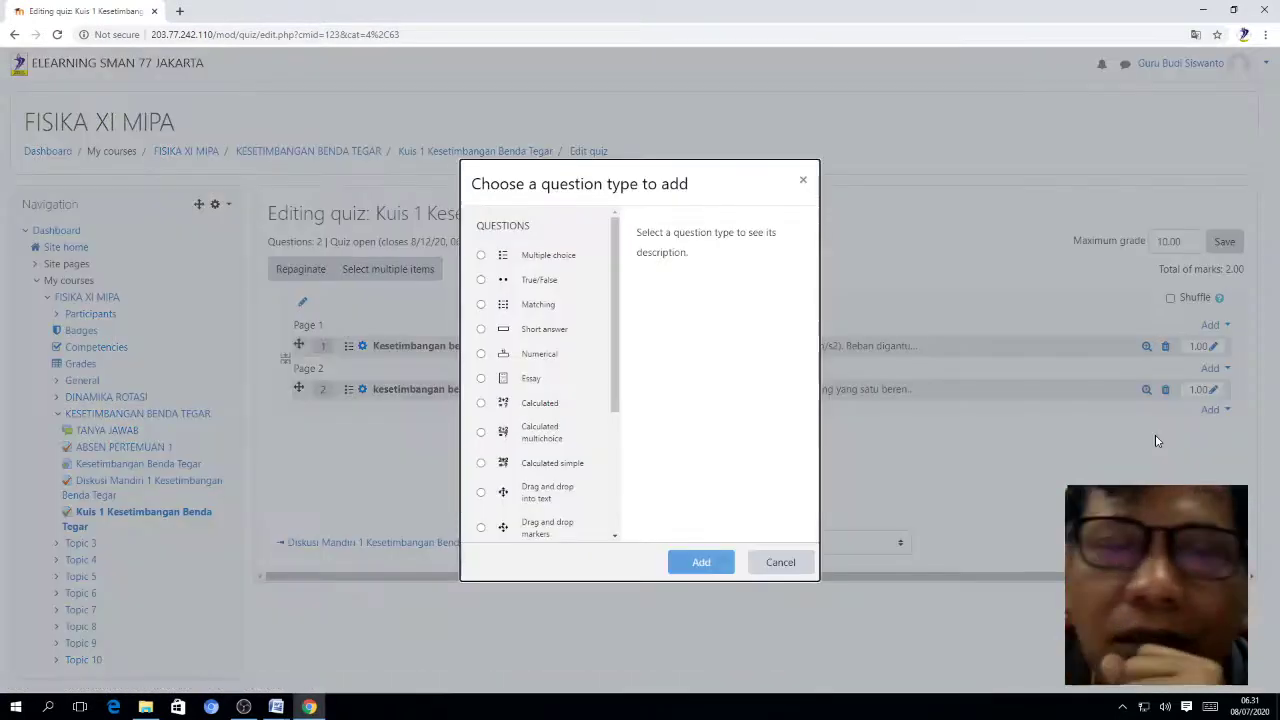
{"action": "left_click", "coordinate": [481, 380]}
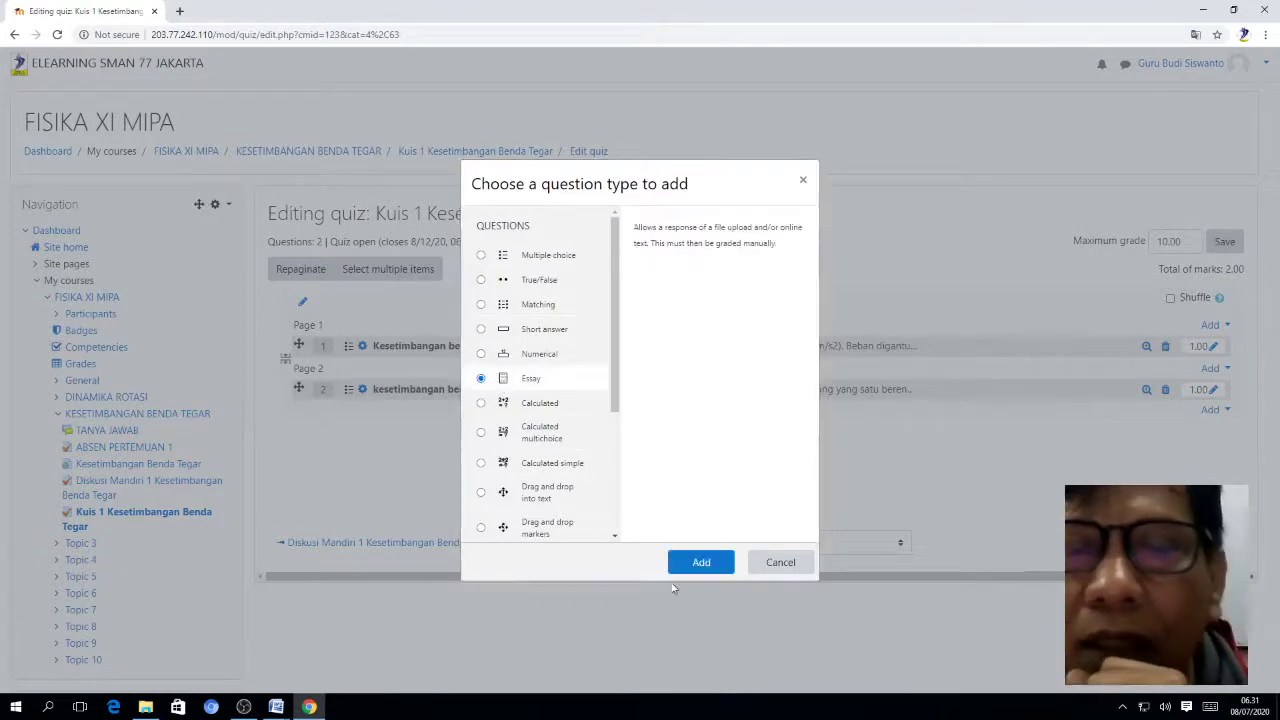
{"action": "left_click", "coordinate": [697, 563]}
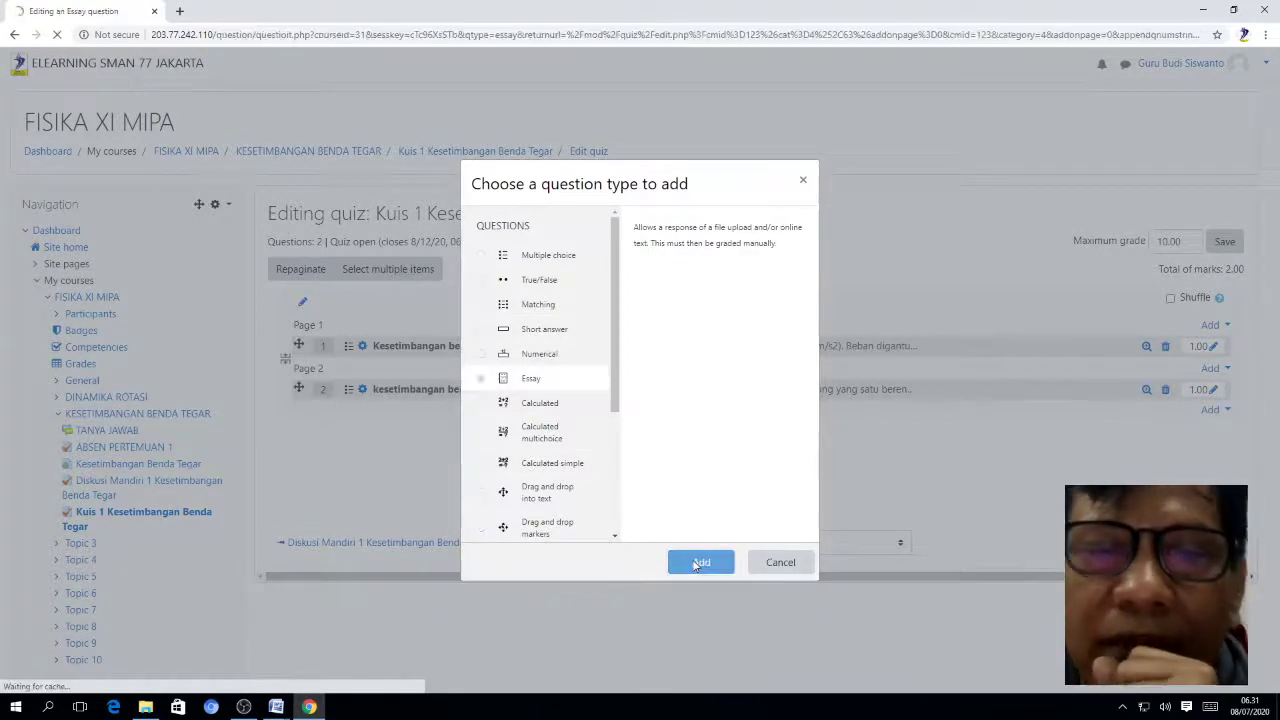
{"action": "left_click", "coordinate": [567, 316]}
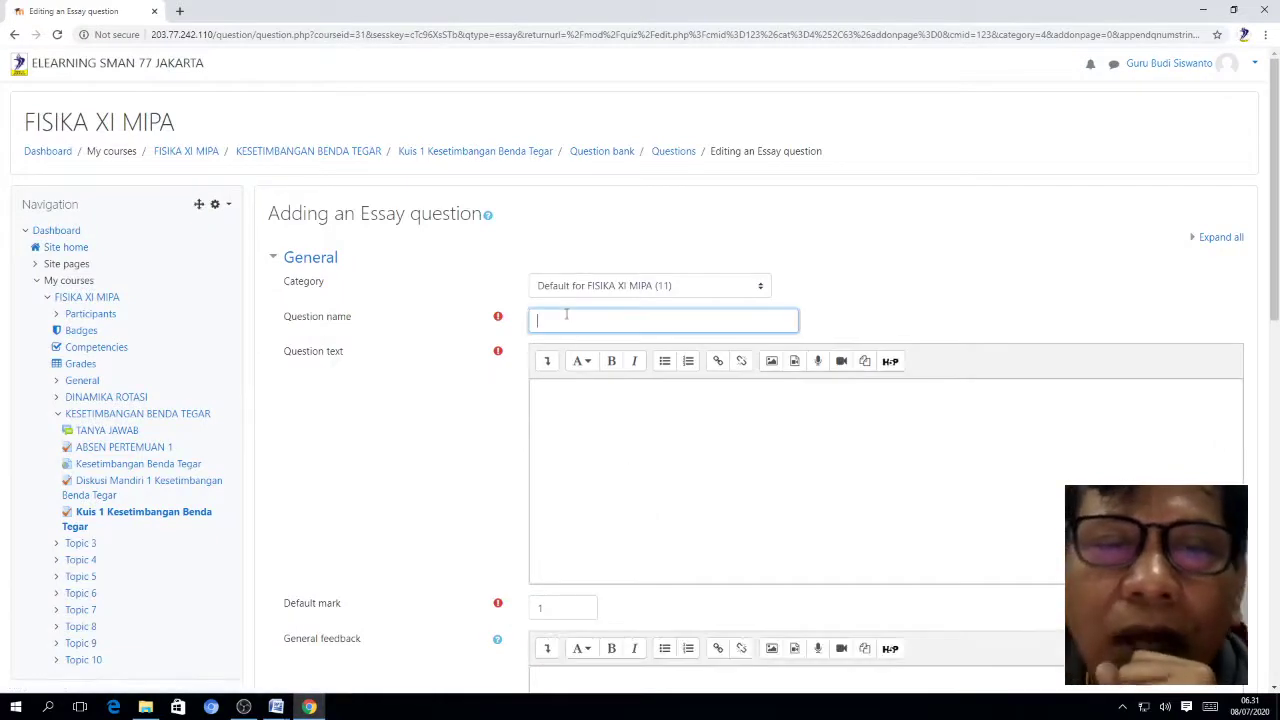
{"action": "type", "text": "K"}
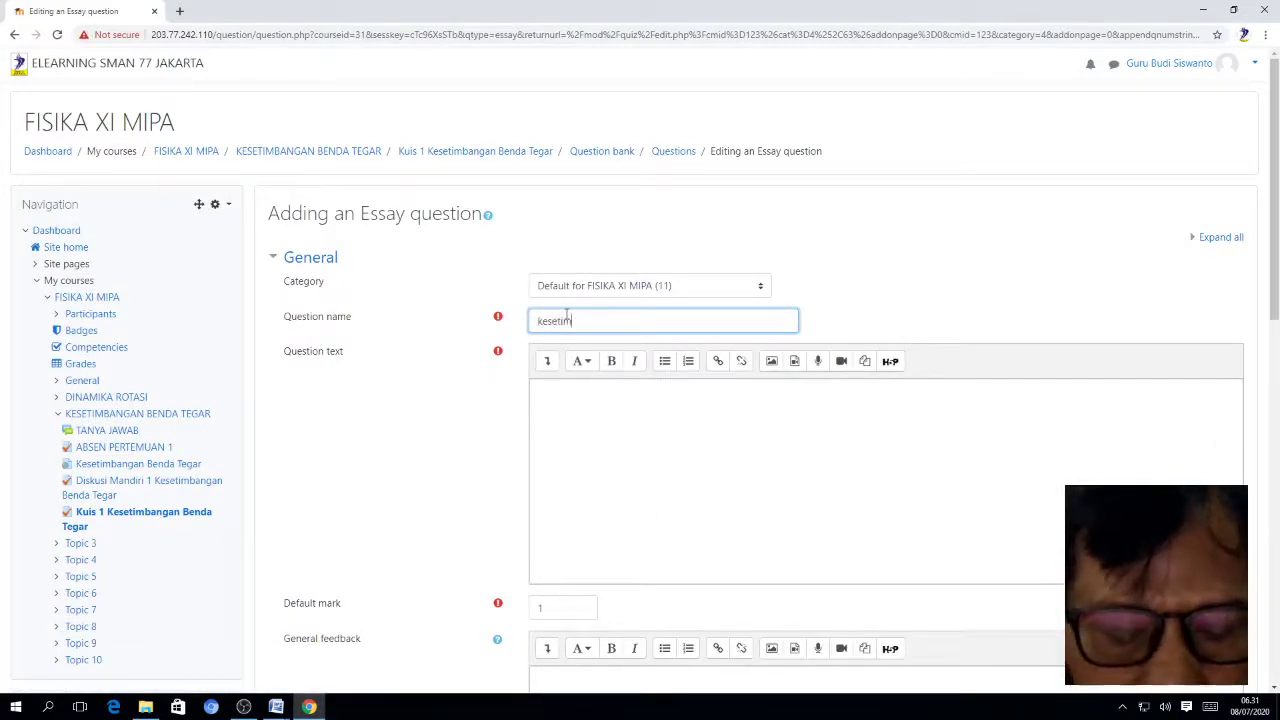
{"action": "type", "text": "esetimbangan "}
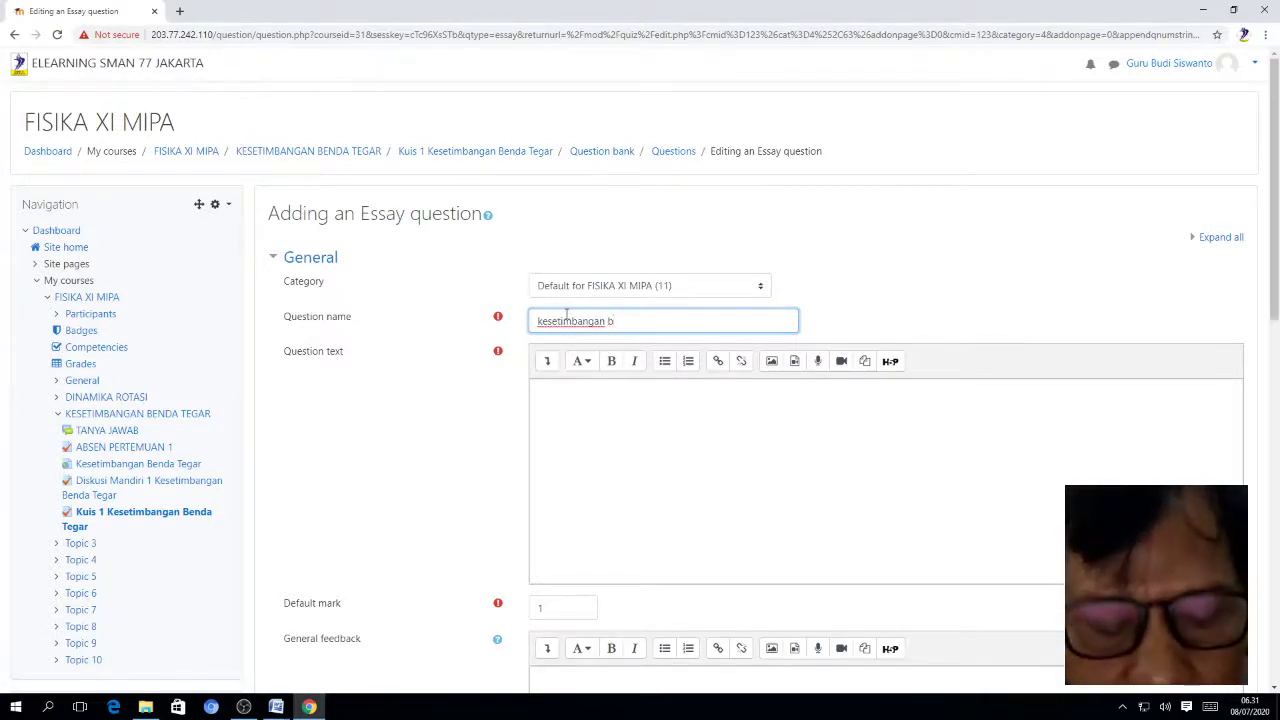
{"action": "type", "text": "benda tegar"}
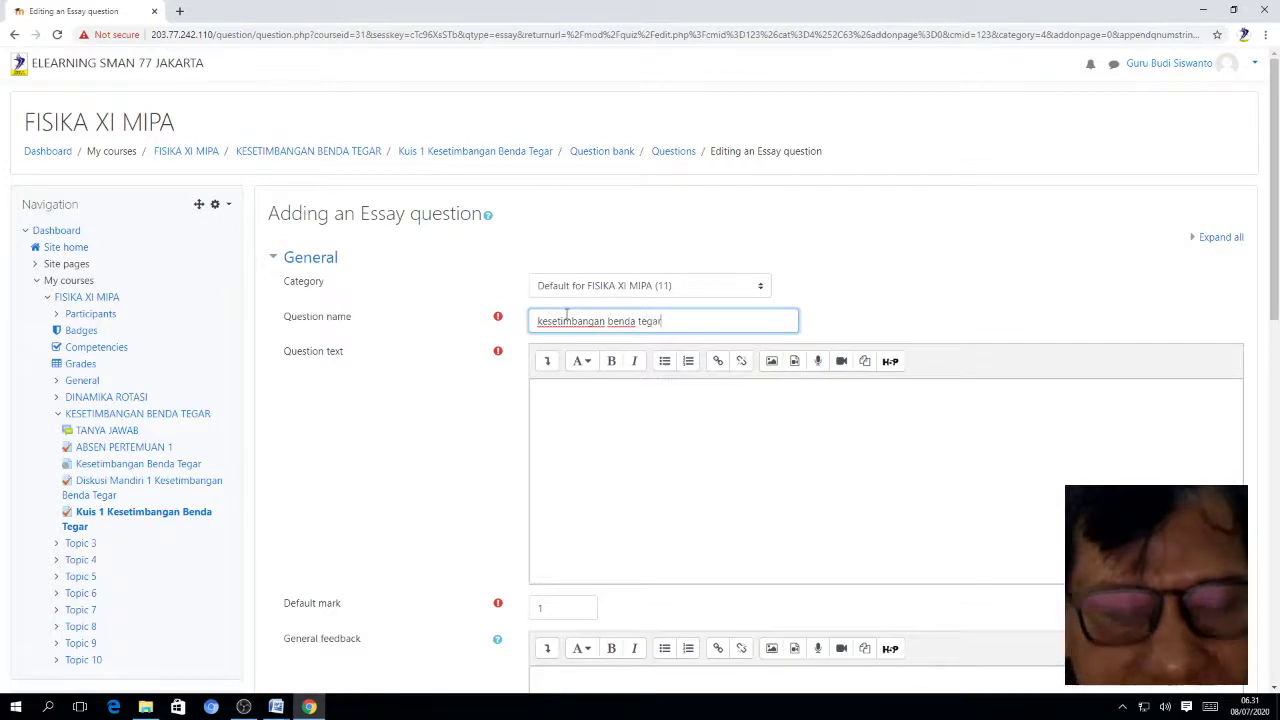
{"action": "left_click", "coordinate": [575, 403]}
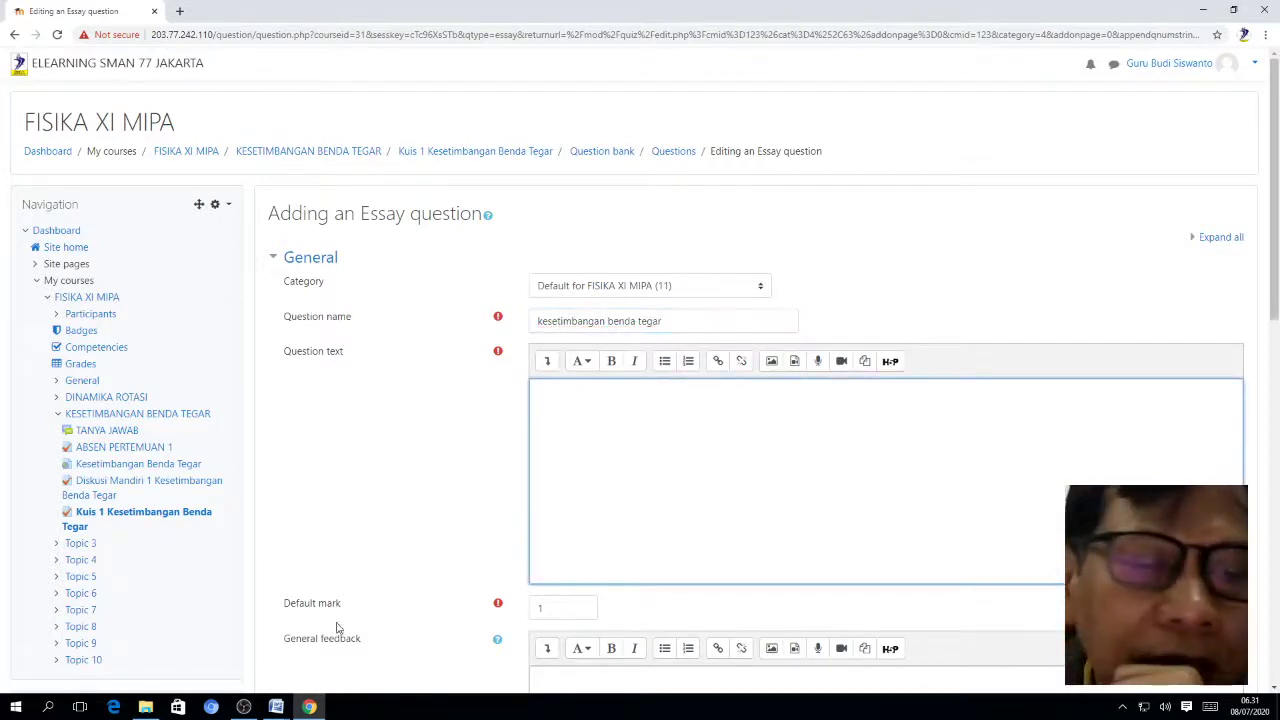
Open the 'Soal 03 - Kesetimbangan' Word file from the PERTEMUAN 1 folder
{"action": "mouse_move", "coordinate": [278, 708]}
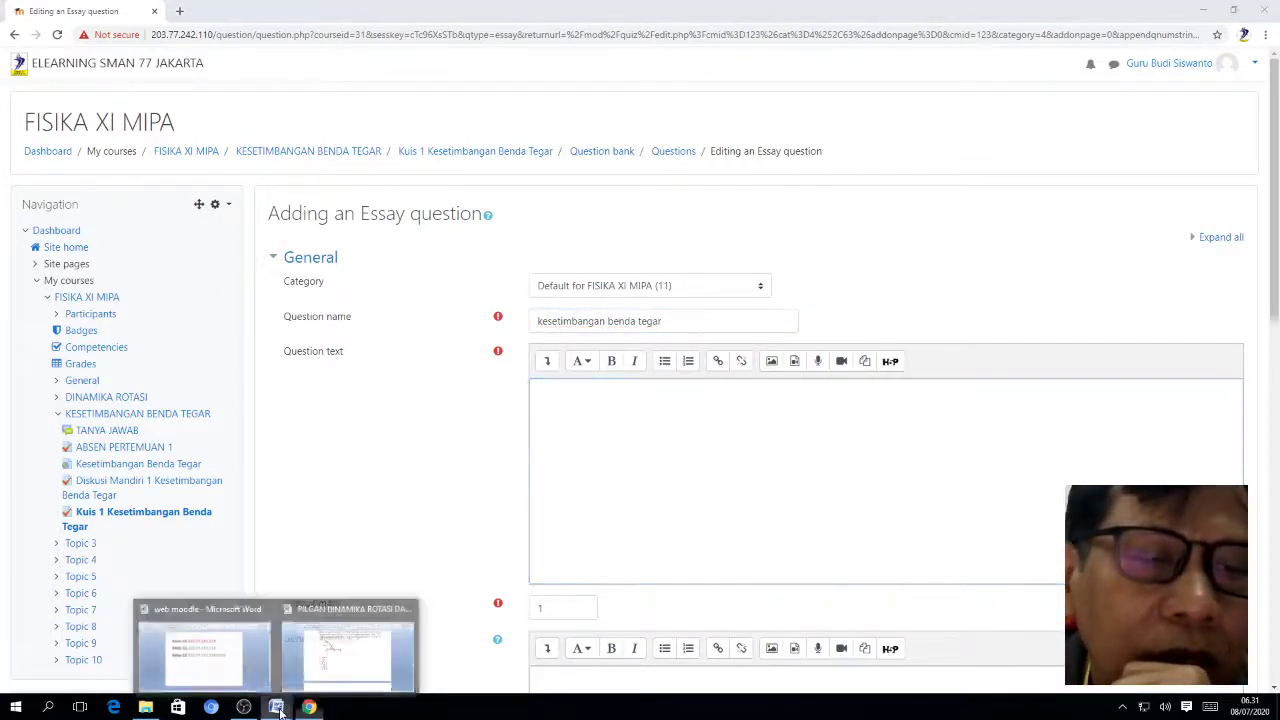
{"action": "left_click", "coordinate": [320, 668]}
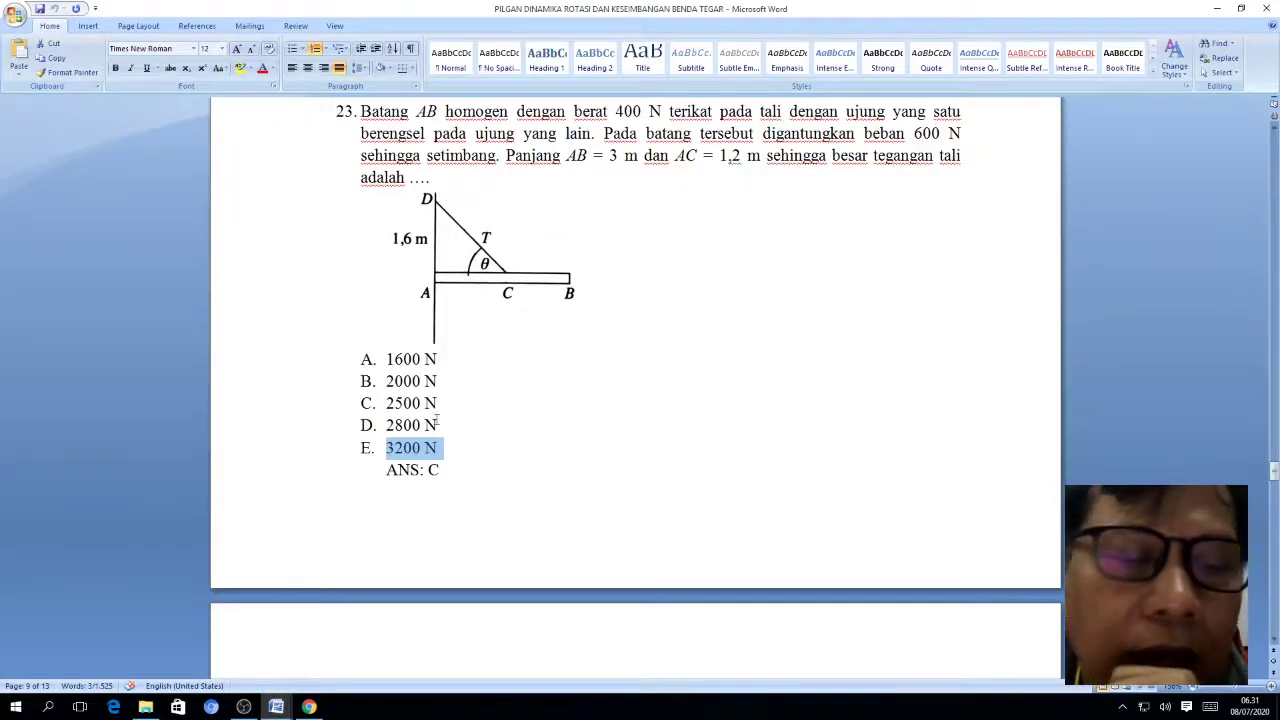
{"action": "mouse_move", "coordinate": [145, 707]}
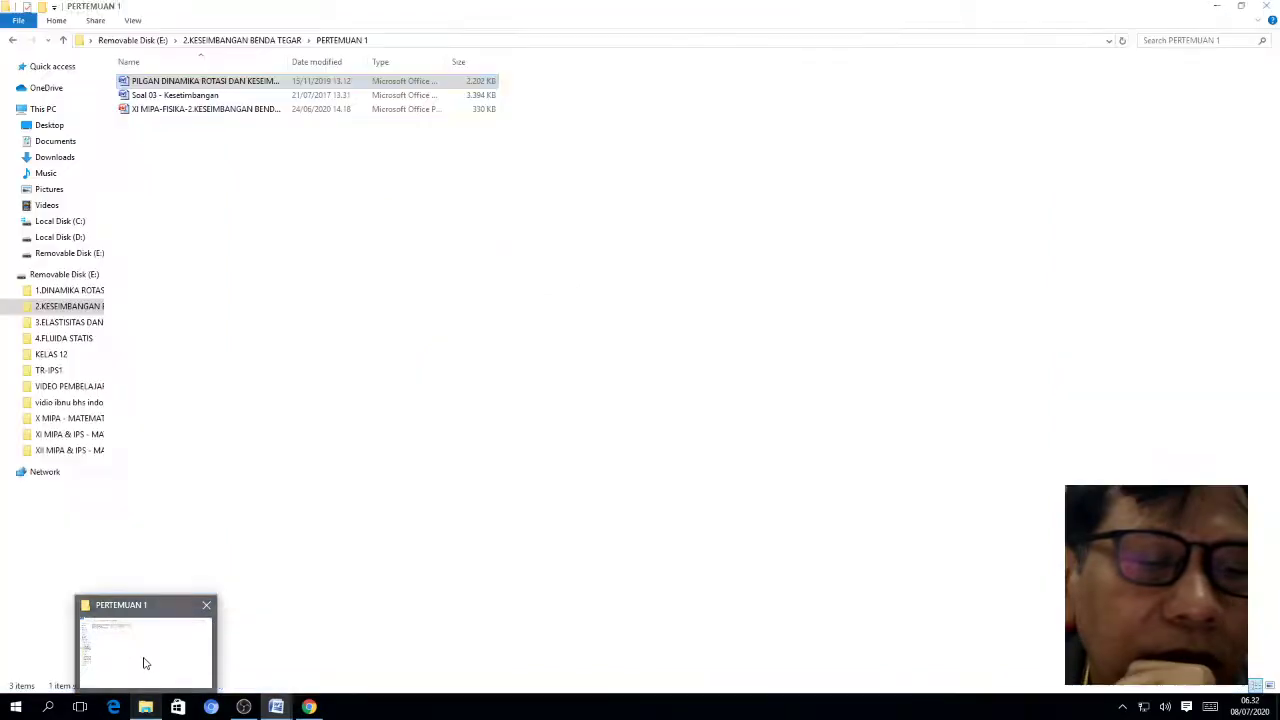
{"action": "left_click", "coordinate": [145, 663]}
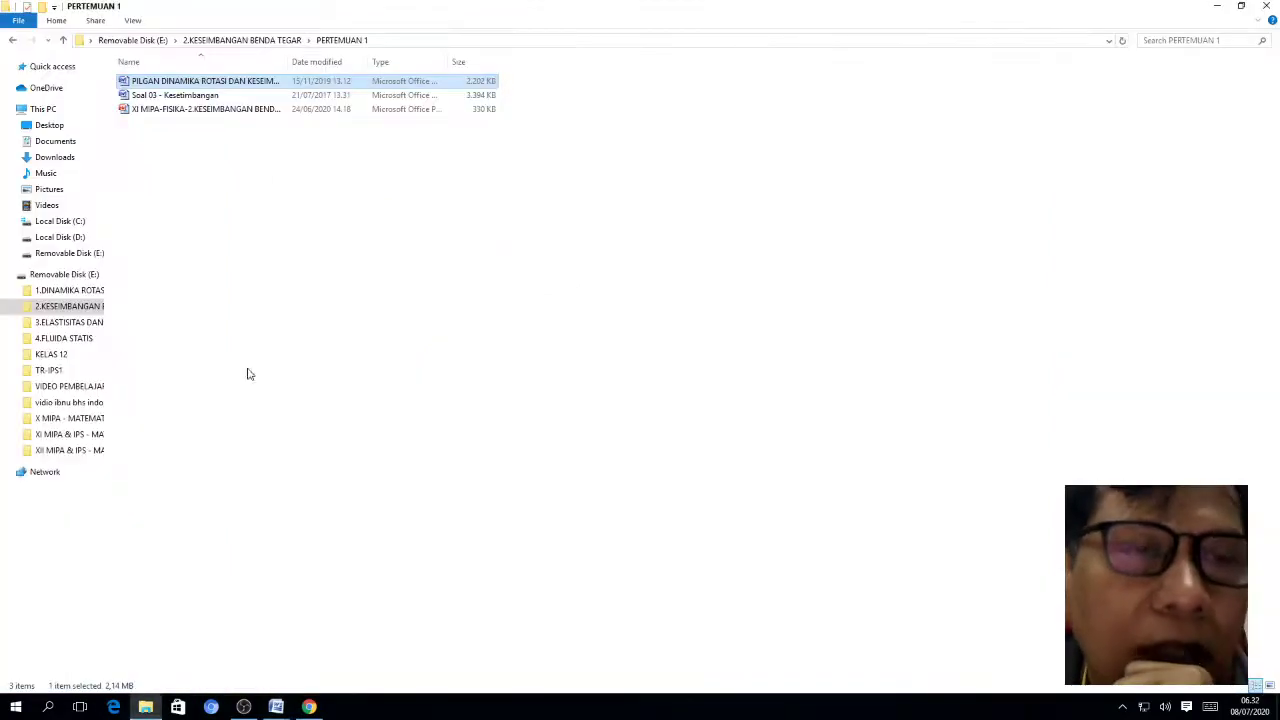
{"action": "double_click", "coordinate": [188, 95]}
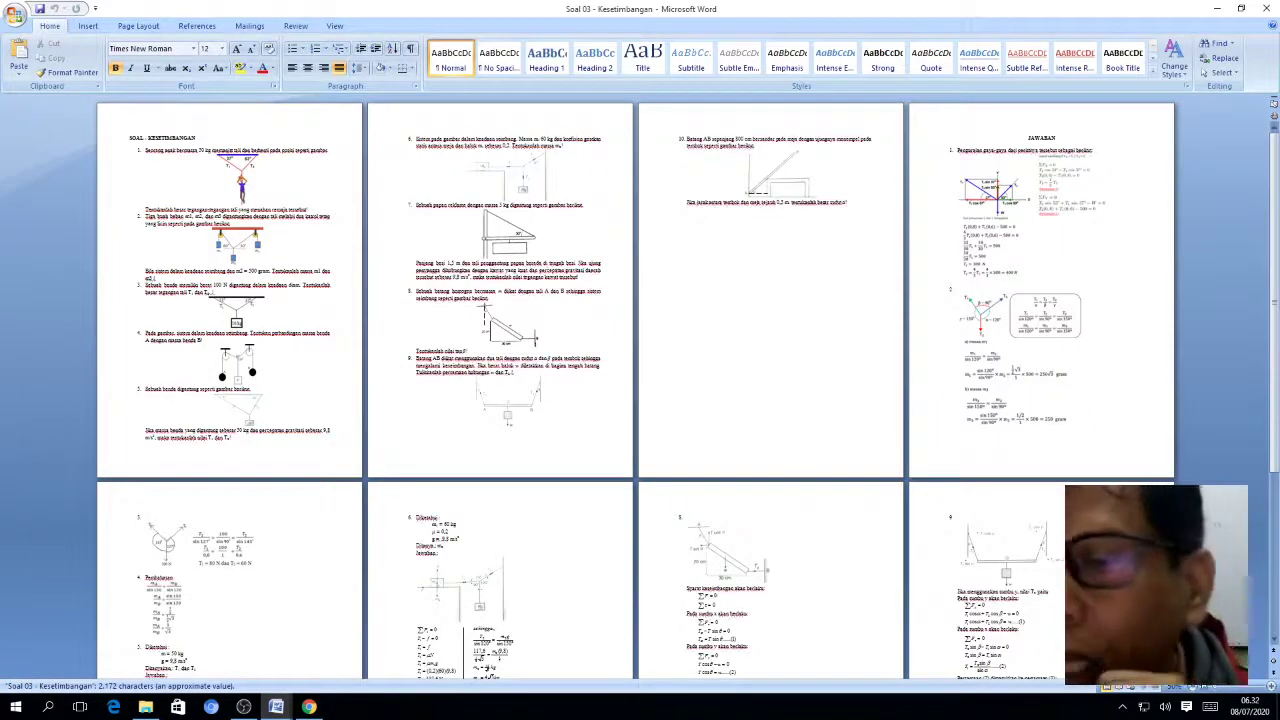
Copy question 1's opening sentence from Word and return to the Moodle form
{"action": "scroll", "coordinate": [511, 389], "scroll_direction": "up", "scroll_amount": 3}
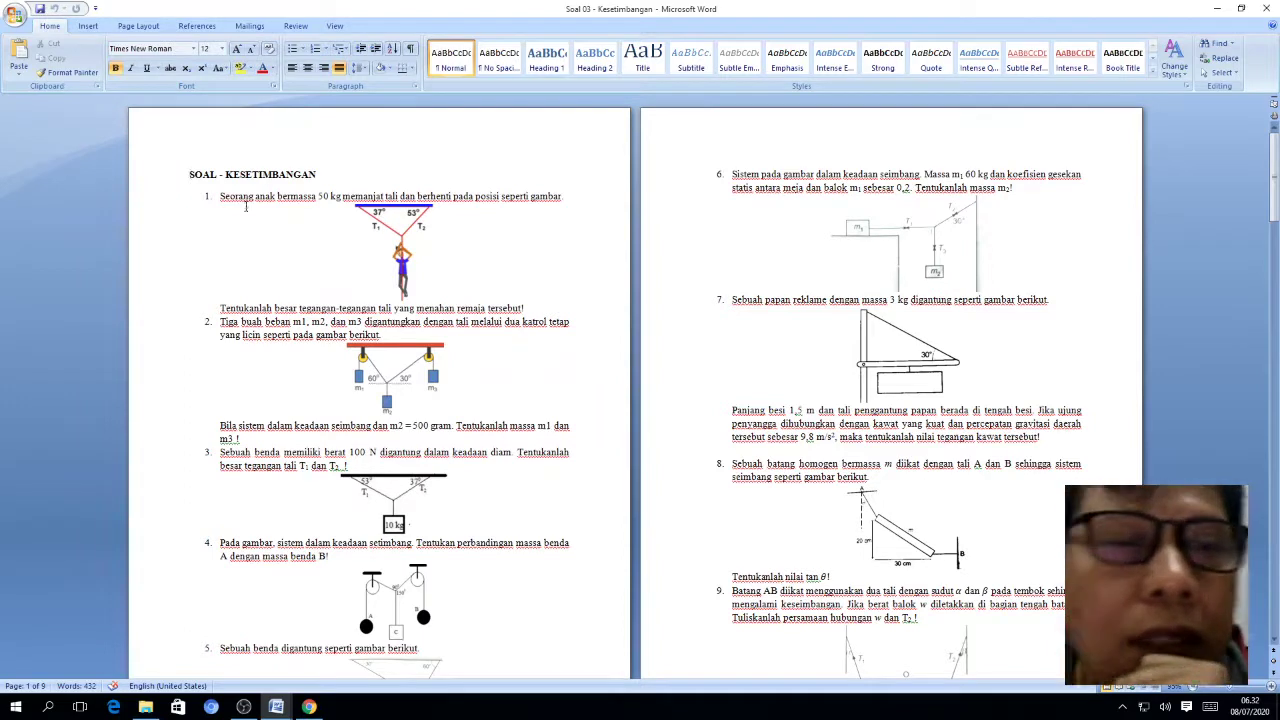
{"action": "left_click_drag", "start_coordinate": [220, 197], "coordinate": [568, 204]}
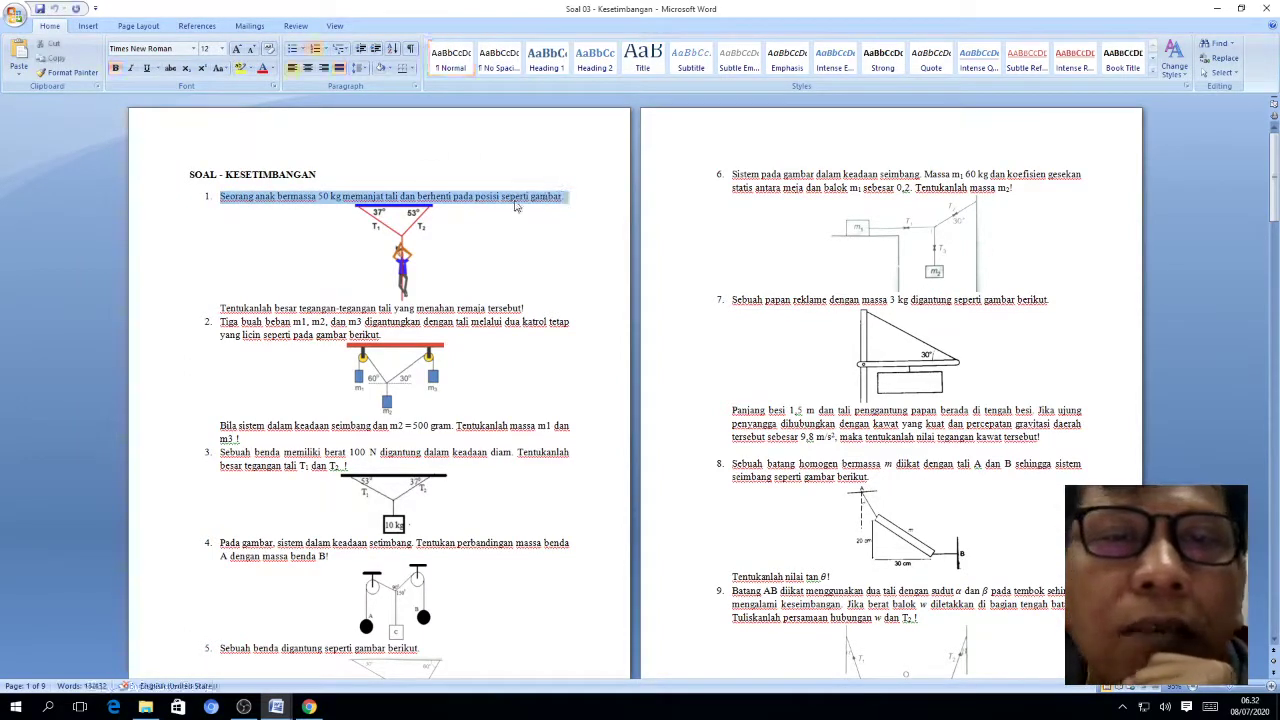
{"action": "right_click", "coordinate": [372, 200]}
{"action": "left_click", "coordinate": [473, 229]}
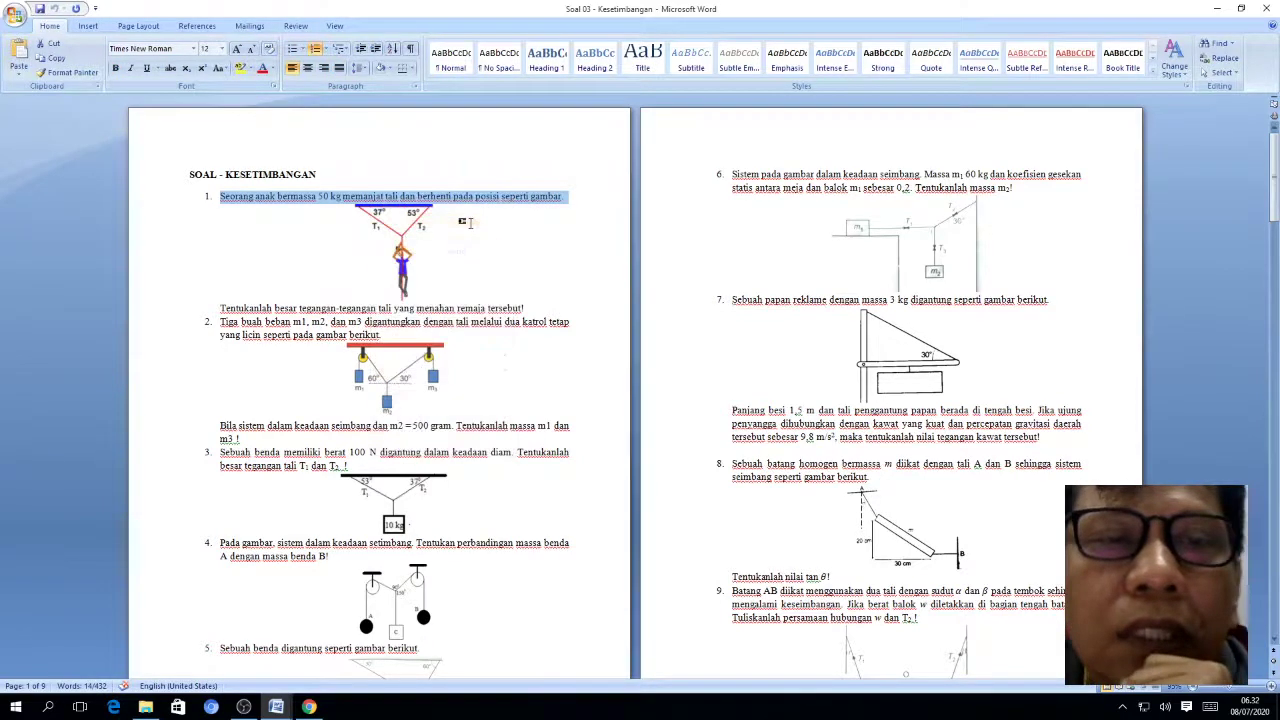
{"action": "left_click", "coordinate": [309, 707]}
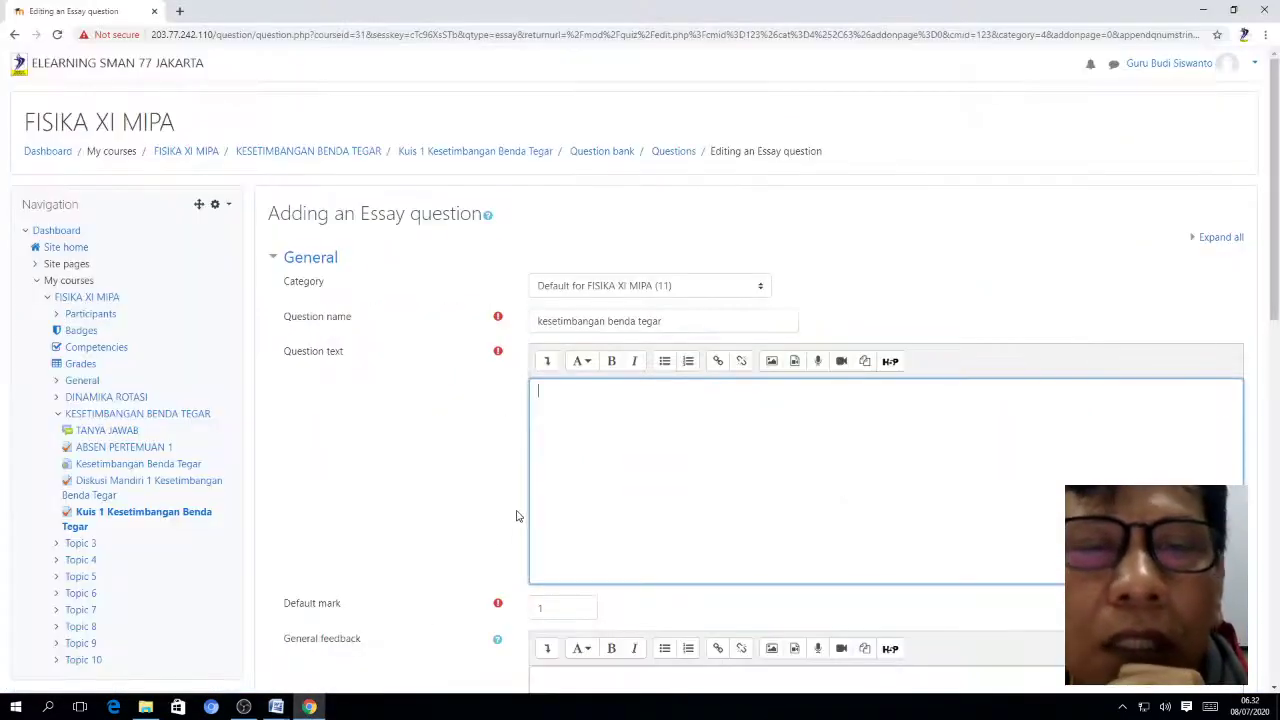
Paste the 50 kg child sentence into the question text, removing its list numbering
{"action": "right_click", "coordinate": [551, 421]}
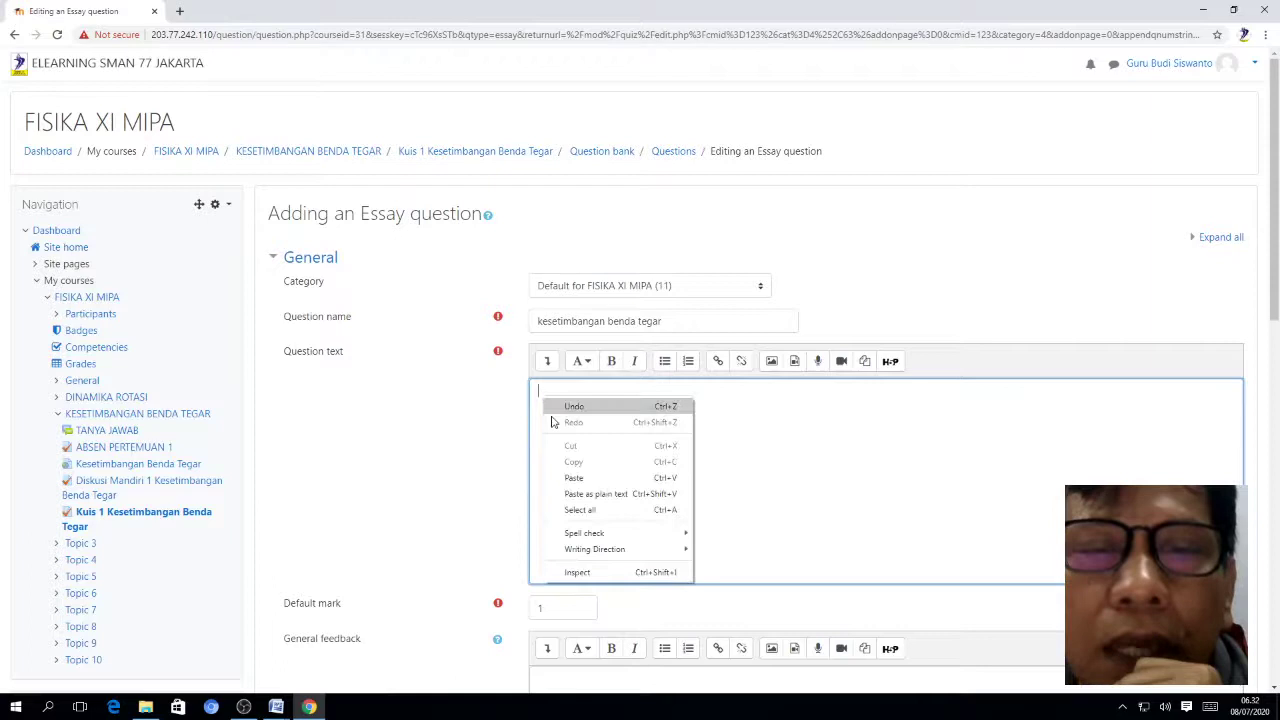
{"action": "left_click", "coordinate": [573, 478]}
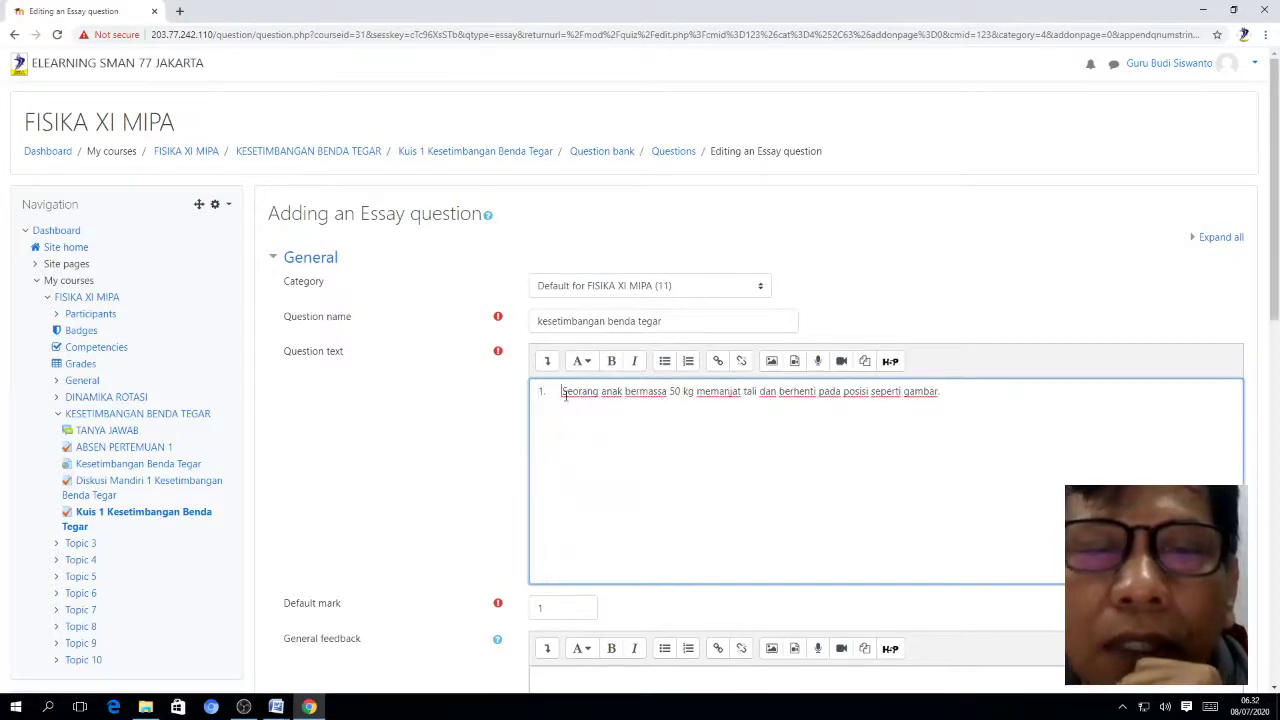
{"action": "key", "text": "BackSpace"}
{"action": "key", "text": "BackSpace"}
{"action": "key", "text": "BackSpace"}
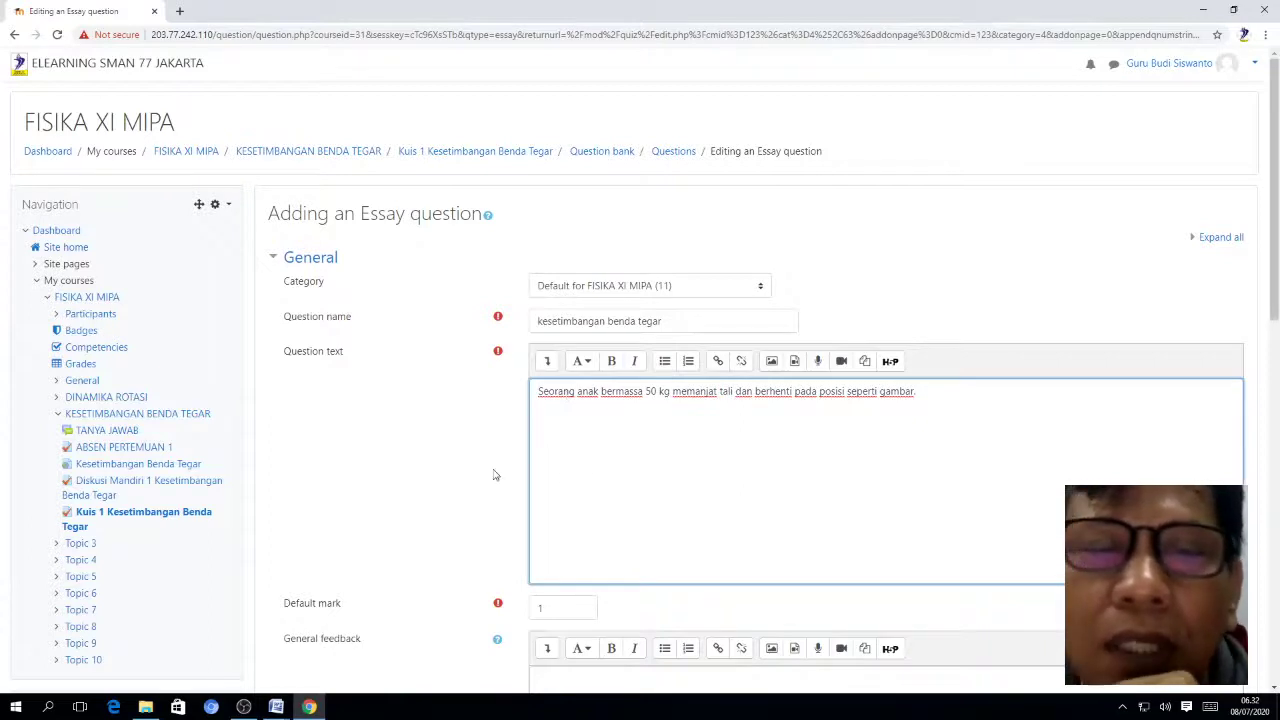
{"action": "left_click", "coordinate": [492, 475]}
{"action": "left_click", "coordinate": [631, 454]}
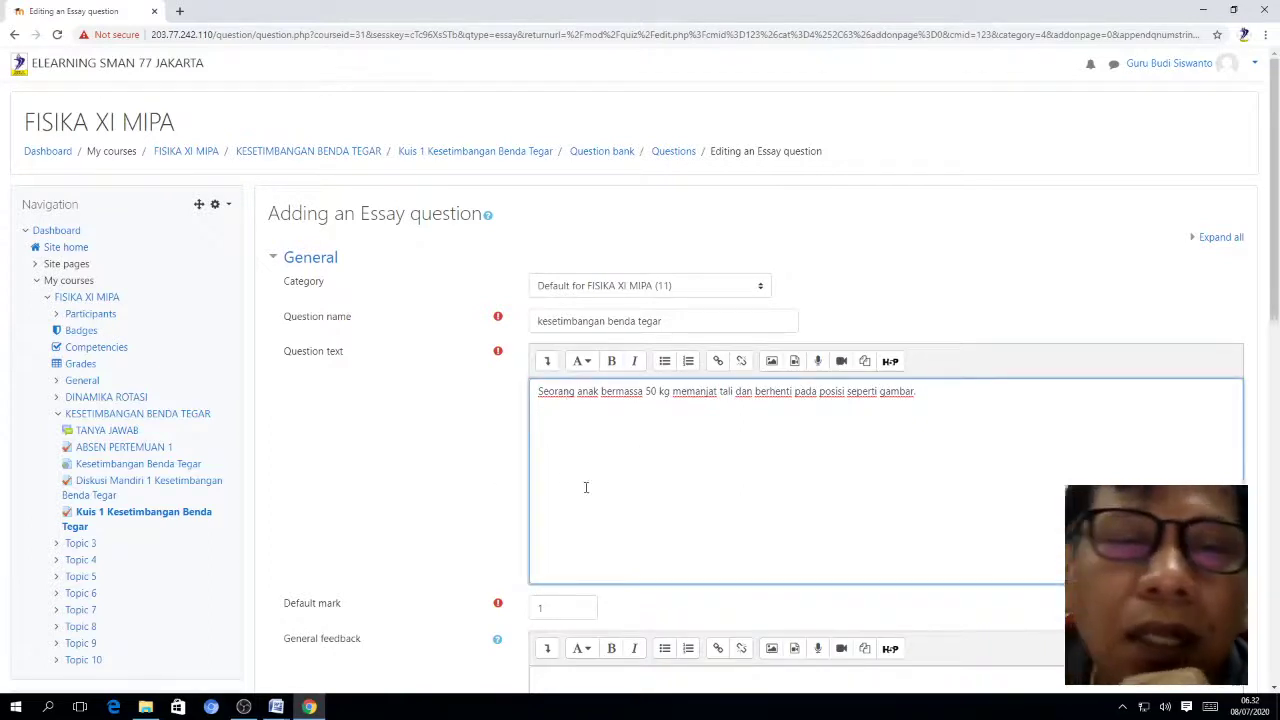
Copy the rope-tension figure from Word and paste it below the sentence
{"action": "left_click", "coordinate": [276, 707]}
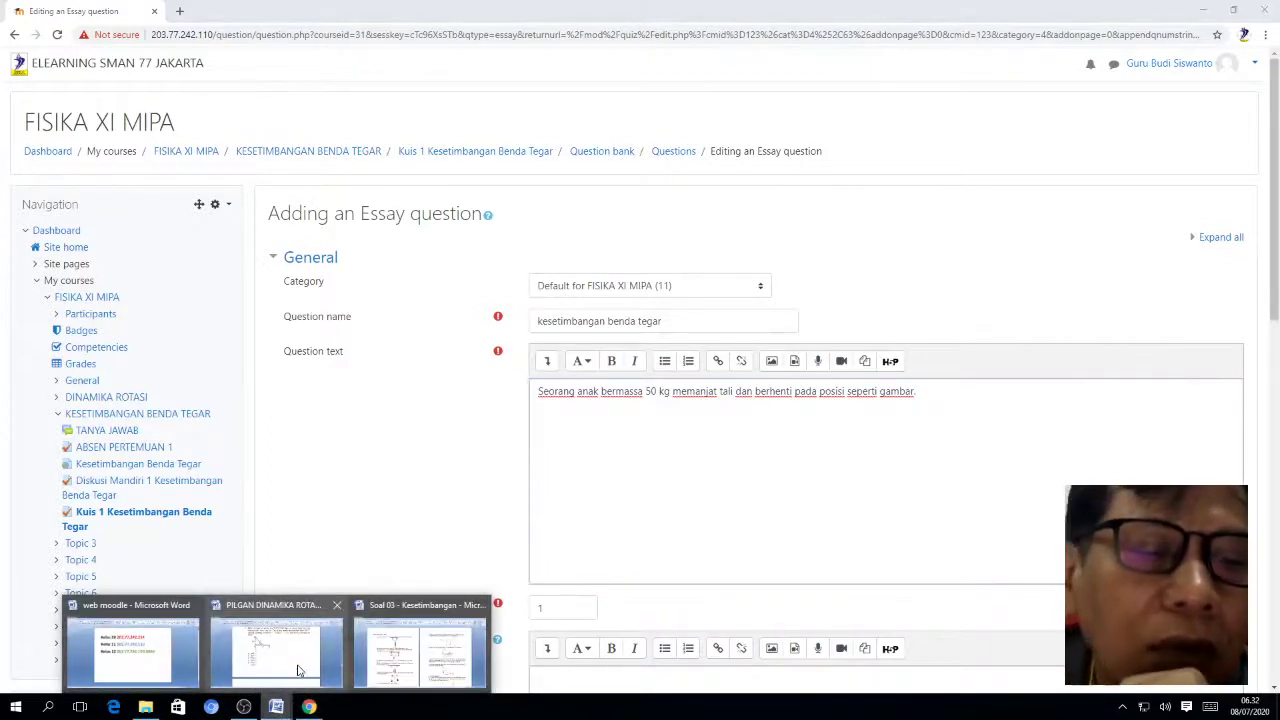
{"action": "left_click", "coordinate": [393, 660]}
{"action": "left_click", "coordinate": [405, 250]}
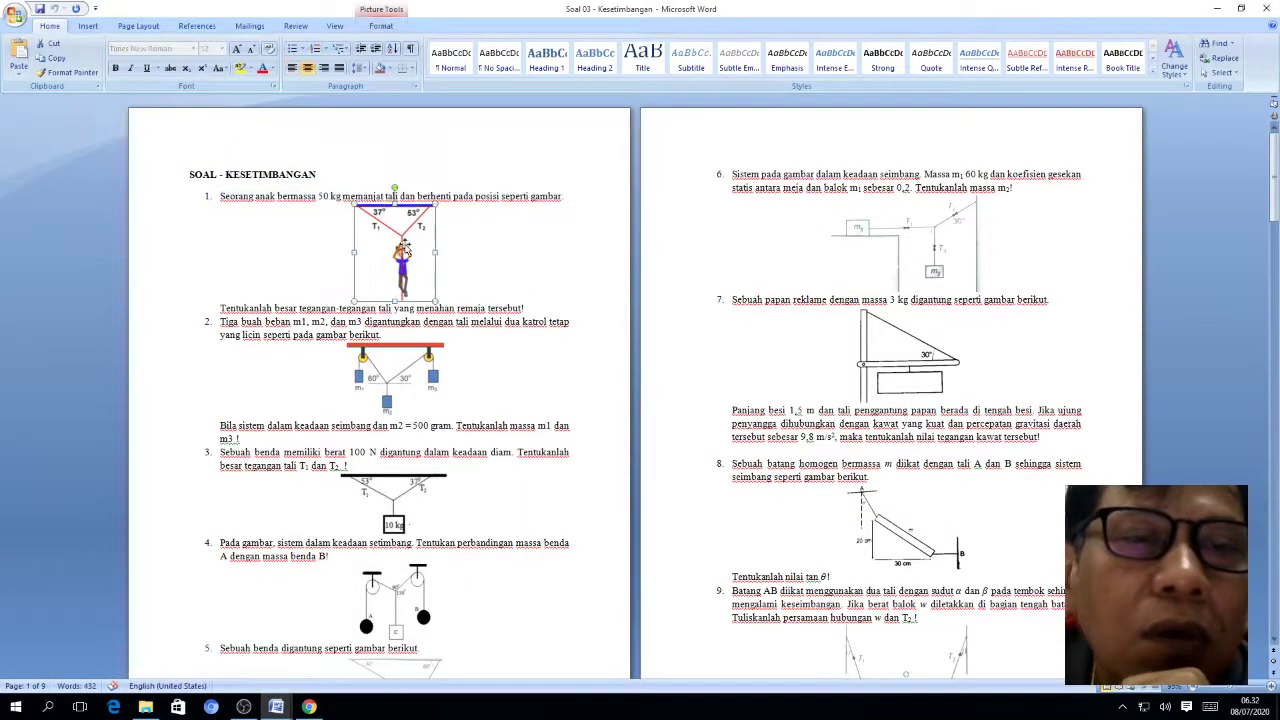
{"action": "right_click", "coordinate": [404, 249]}
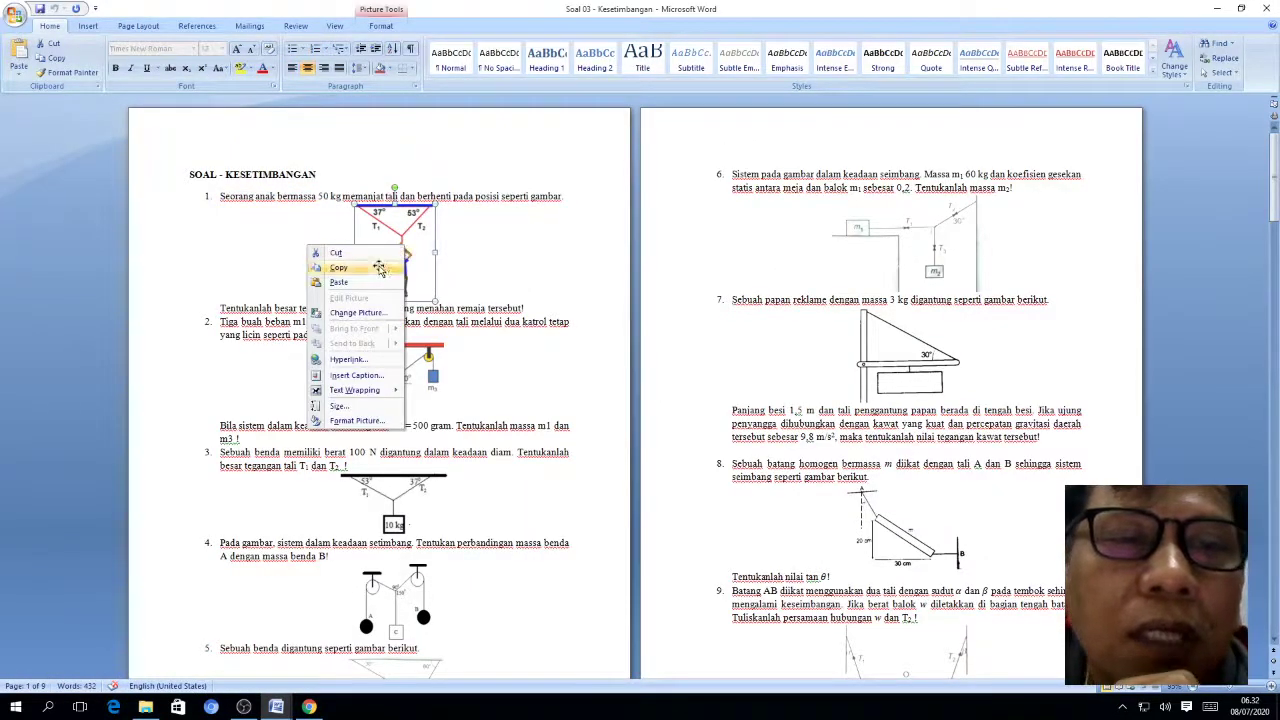
{"action": "left_click", "coordinate": [379, 268]}
{"action": "left_click", "coordinate": [309, 707]}
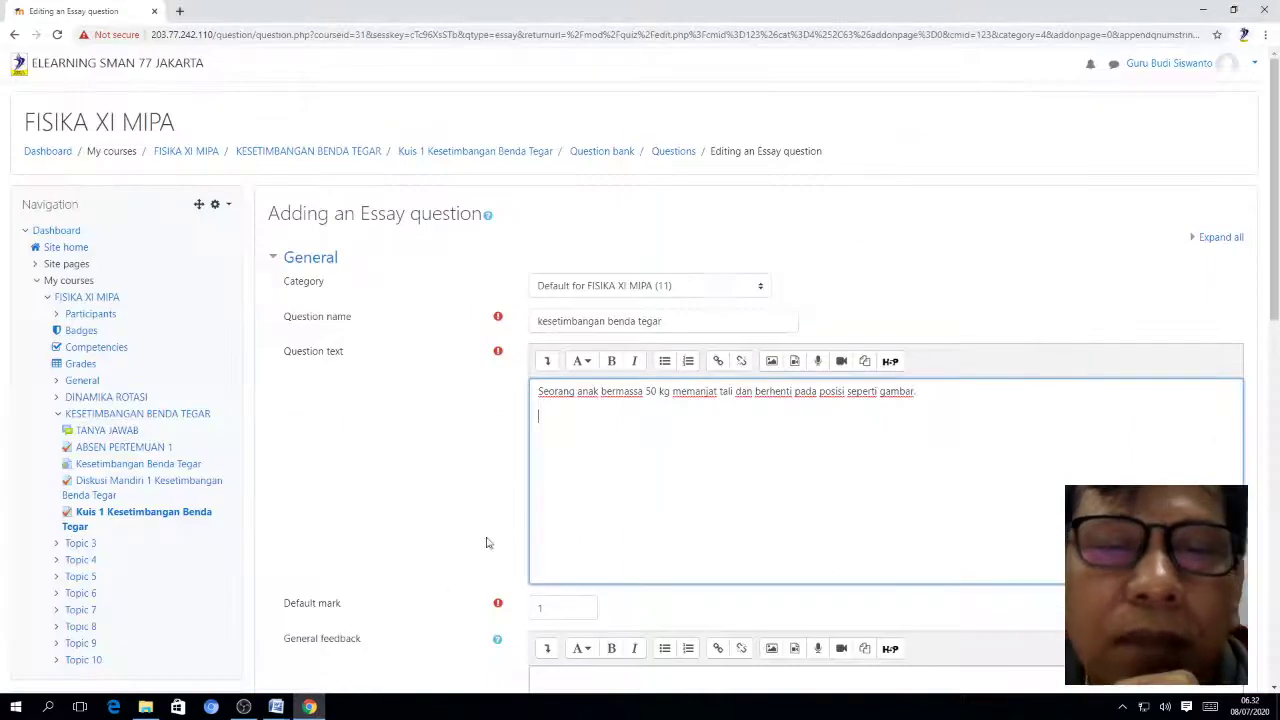
{"action": "right_click", "coordinate": [539, 419]}
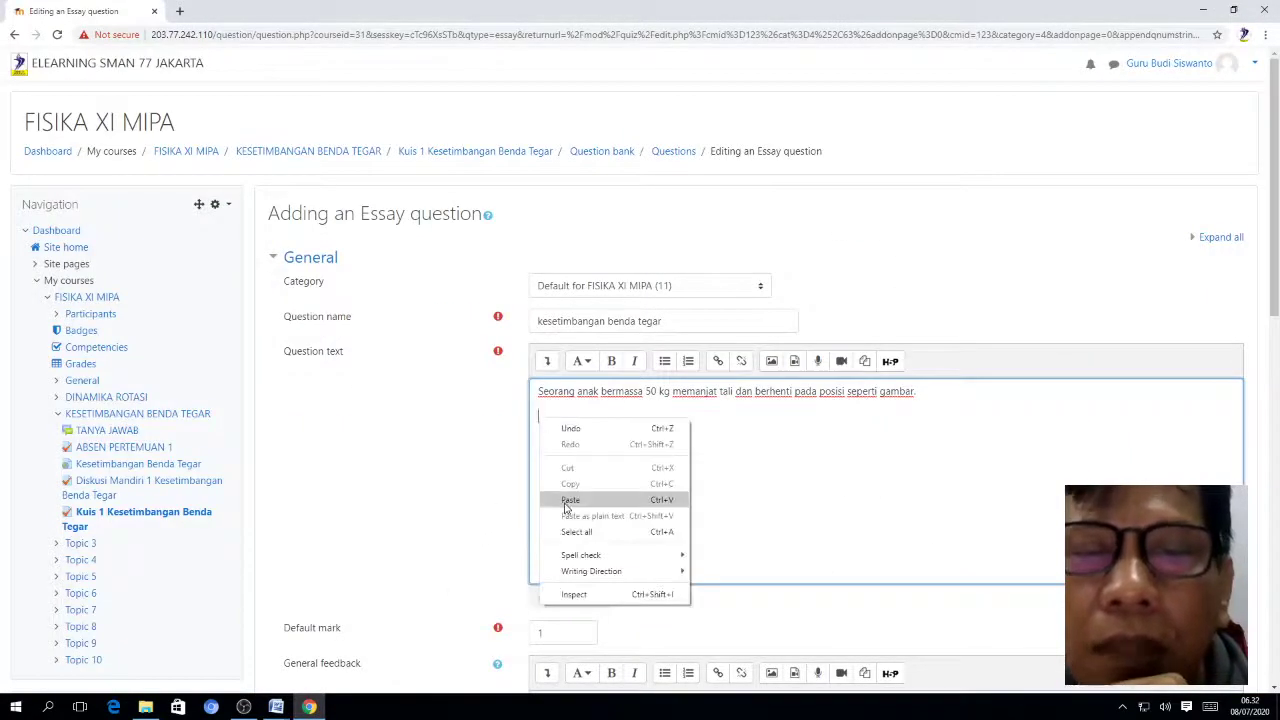
{"action": "left_click", "coordinate": [568, 500]}
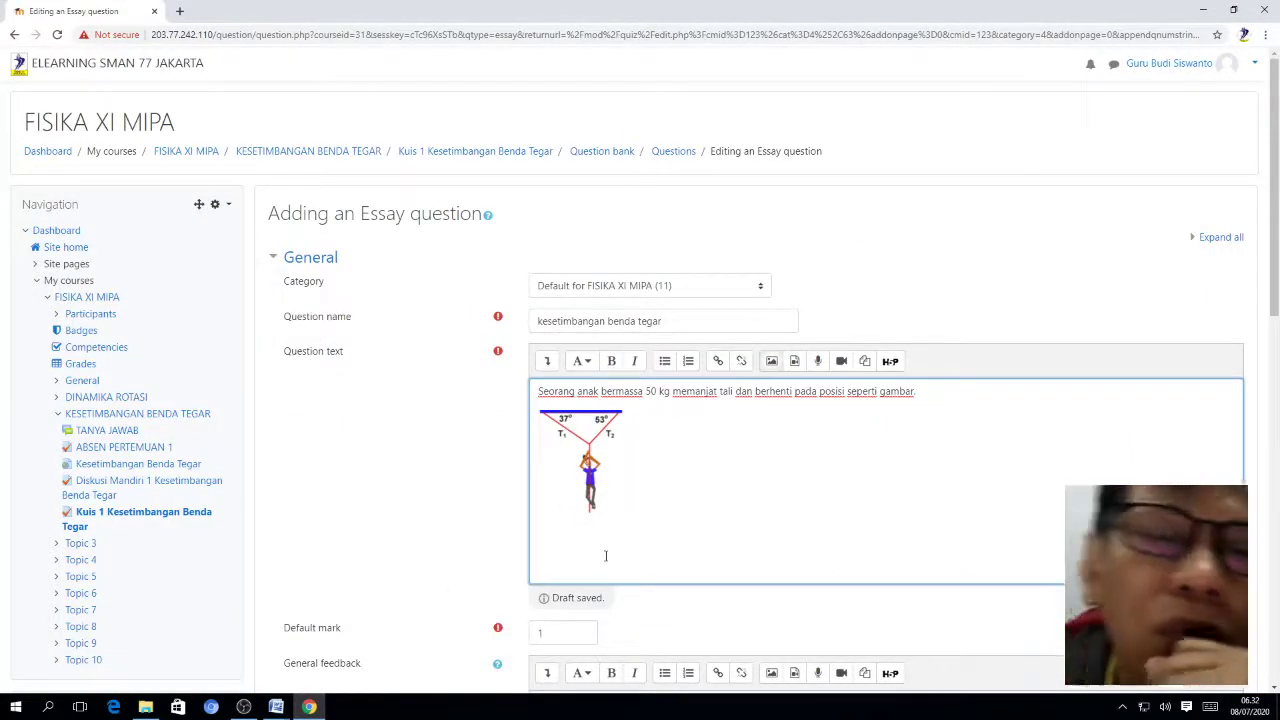
Review the essay form and save it as the quiz's third question
{"action": "scroll", "coordinate": [634, 538], "scroll_direction": "down", "scroll_amount": 3}
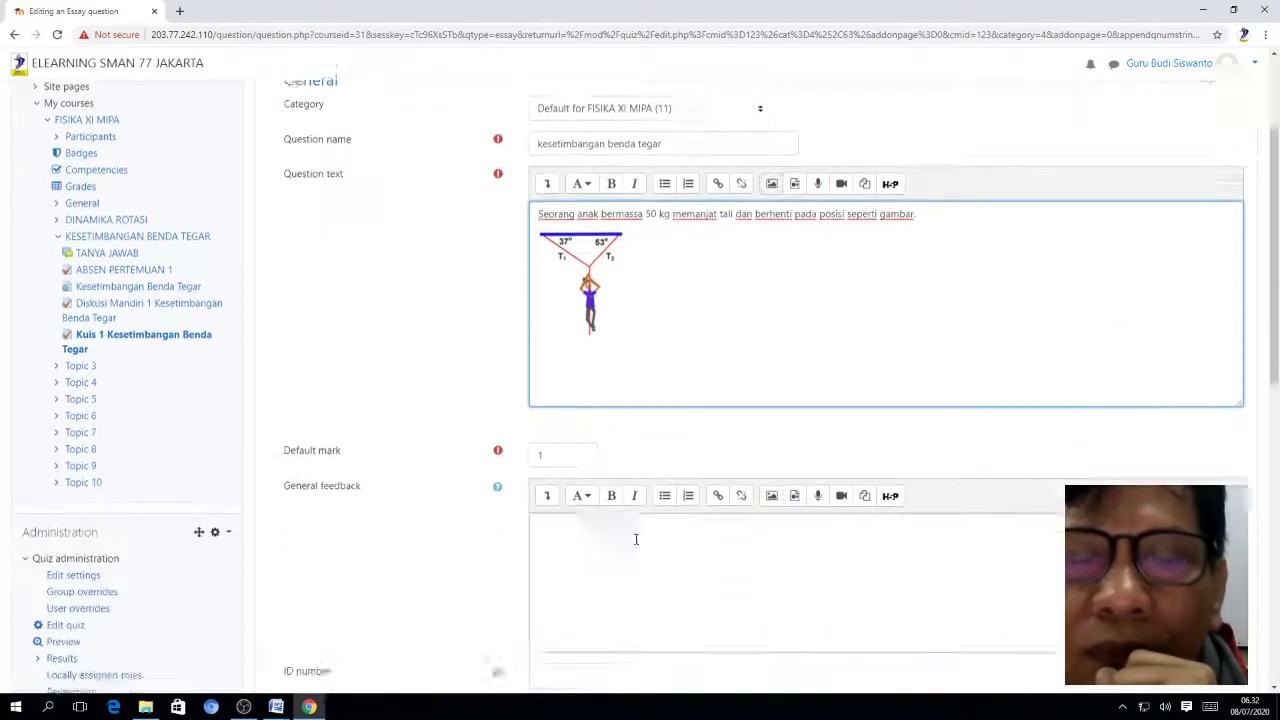
{"action": "scroll", "coordinate": [694, 395], "scroll_direction": "up", "scroll_amount": 3}
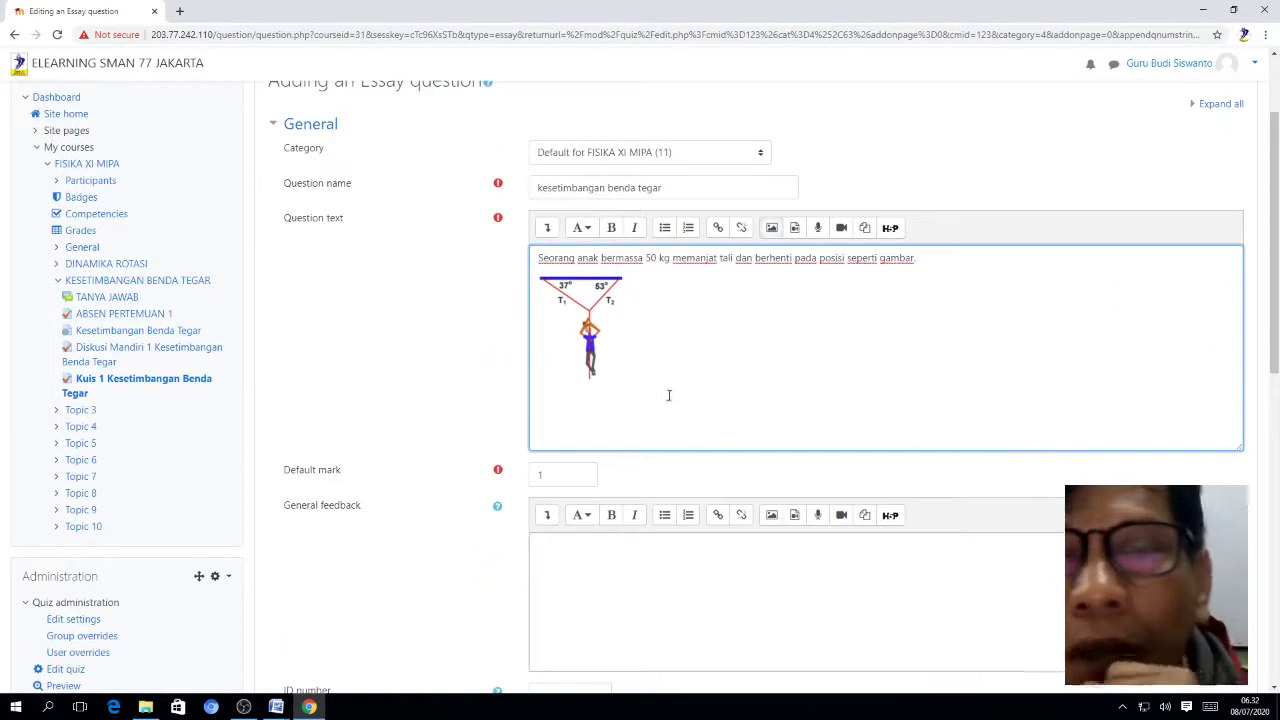
{"action": "scroll", "coordinate": [575, 466], "scroll_direction": "down", "scroll_amount": 3}
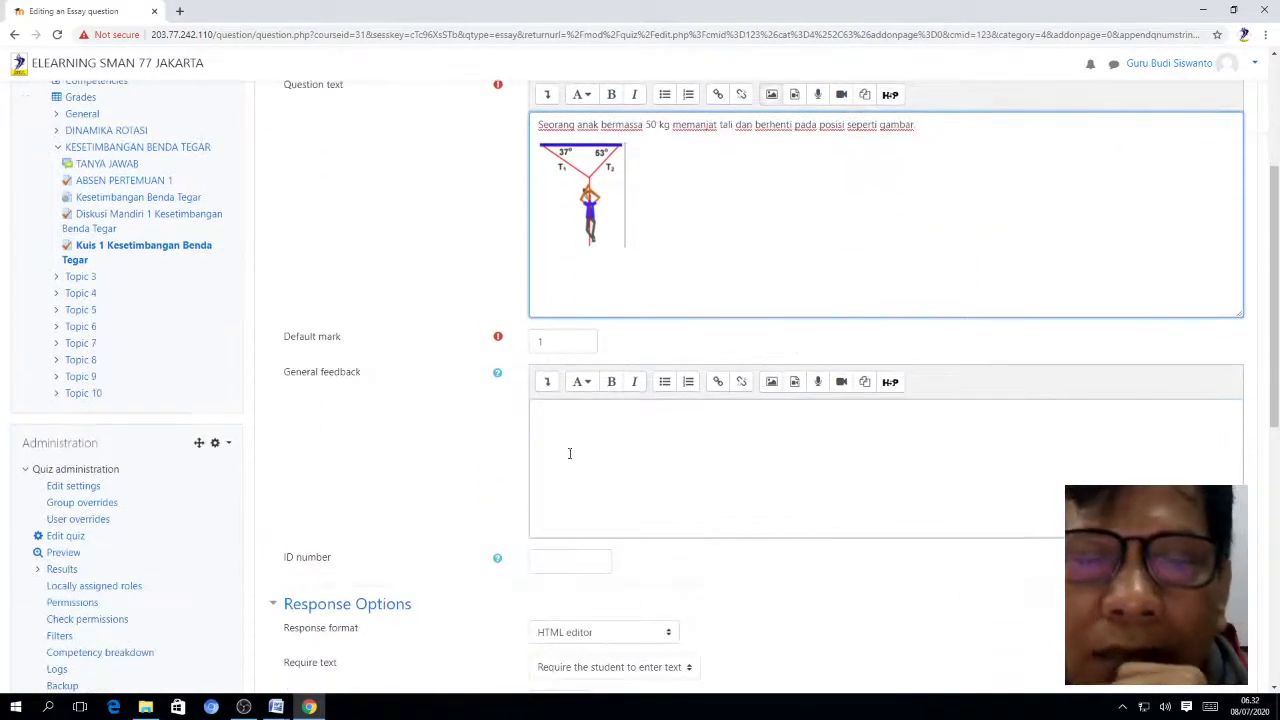
{"action": "scroll", "coordinate": [566, 447], "scroll_direction": "down", "scroll_amount": 4}
{"action": "scroll", "coordinate": [562, 443], "scroll_direction": "up", "scroll_amount": 2}
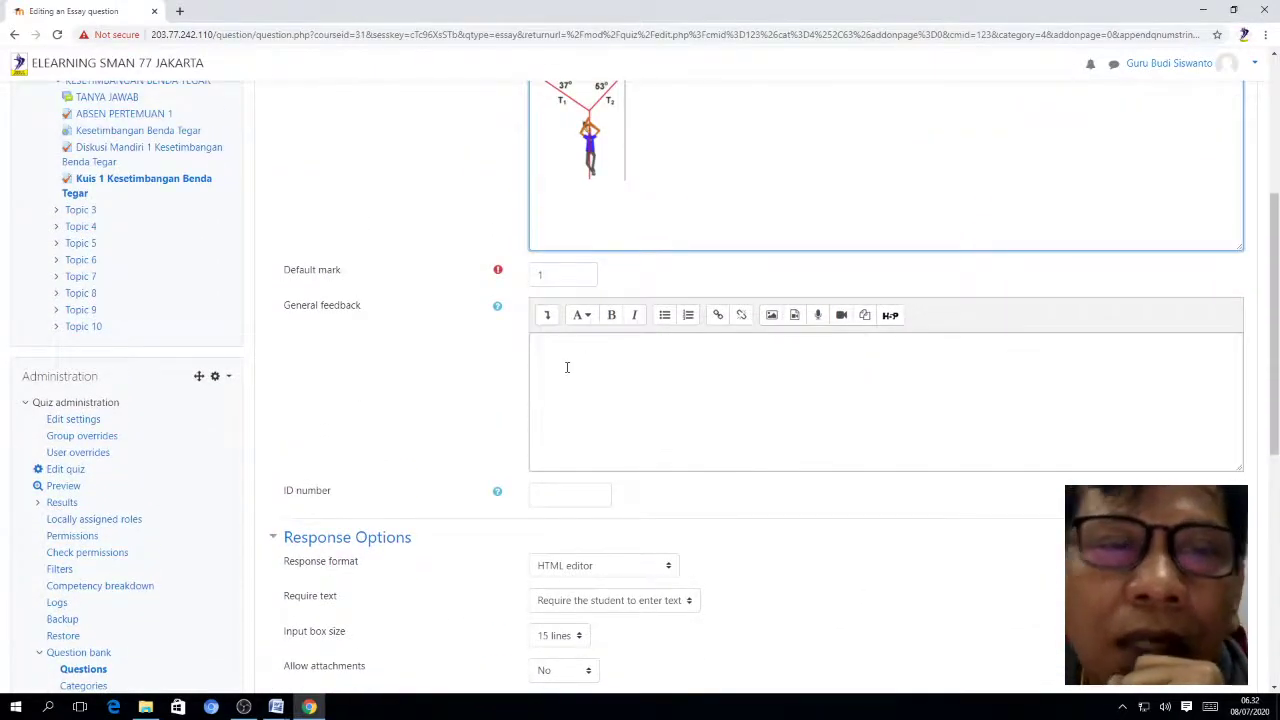
{"action": "scroll", "coordinate": [577, 368], "scroll_direction": "down", "scroll_amount": 2}
{"action": "scroll", "coordinate": [578, 360], "scroll_direction": "up", "scroll_amount": 1}
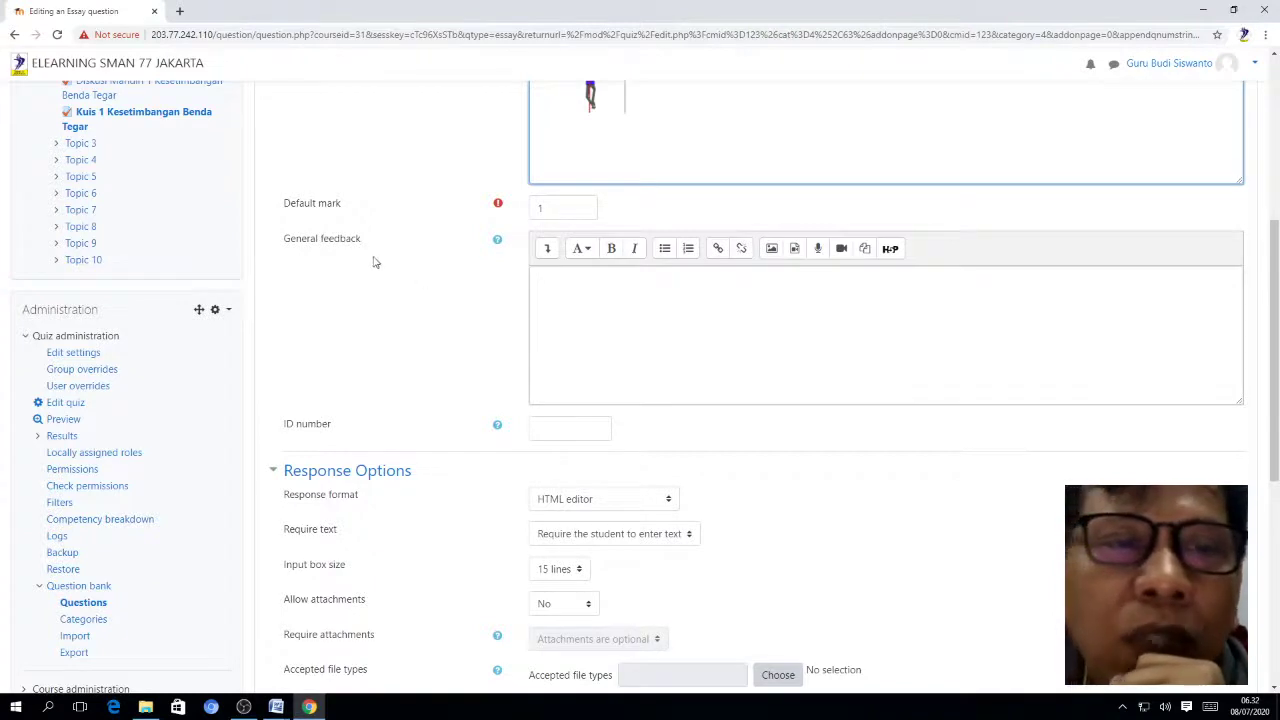
{"action": "left_click", "coordinate": [544, 279]}
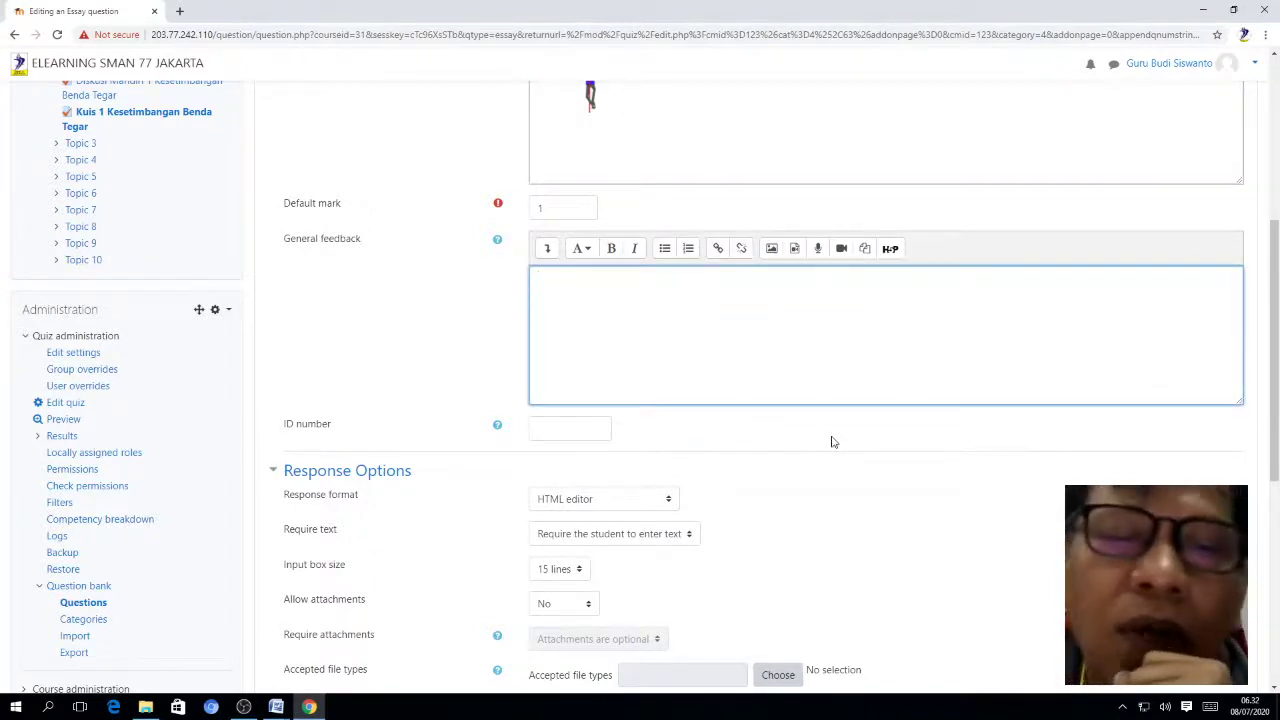
{"action": "scroll", "coordinate": [694, 290], "scroll_direction": "down", "scroll_amount": 1}
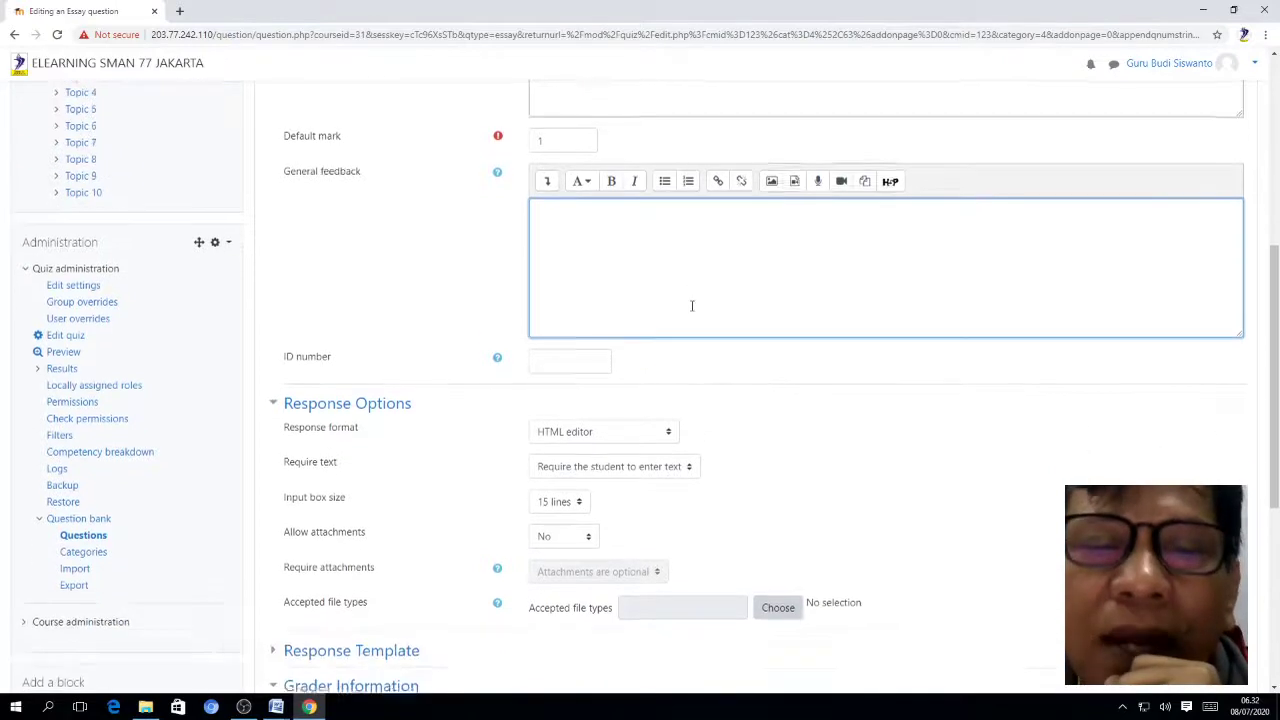
{"action": "scroll", "coordinate": [691, 305], "scroll_direction": "down", "scroll_amount": 3}
{"action": "scroll", "coordinate": [691, 311], "scroll_direction": "down", "scroll_amount": 2}
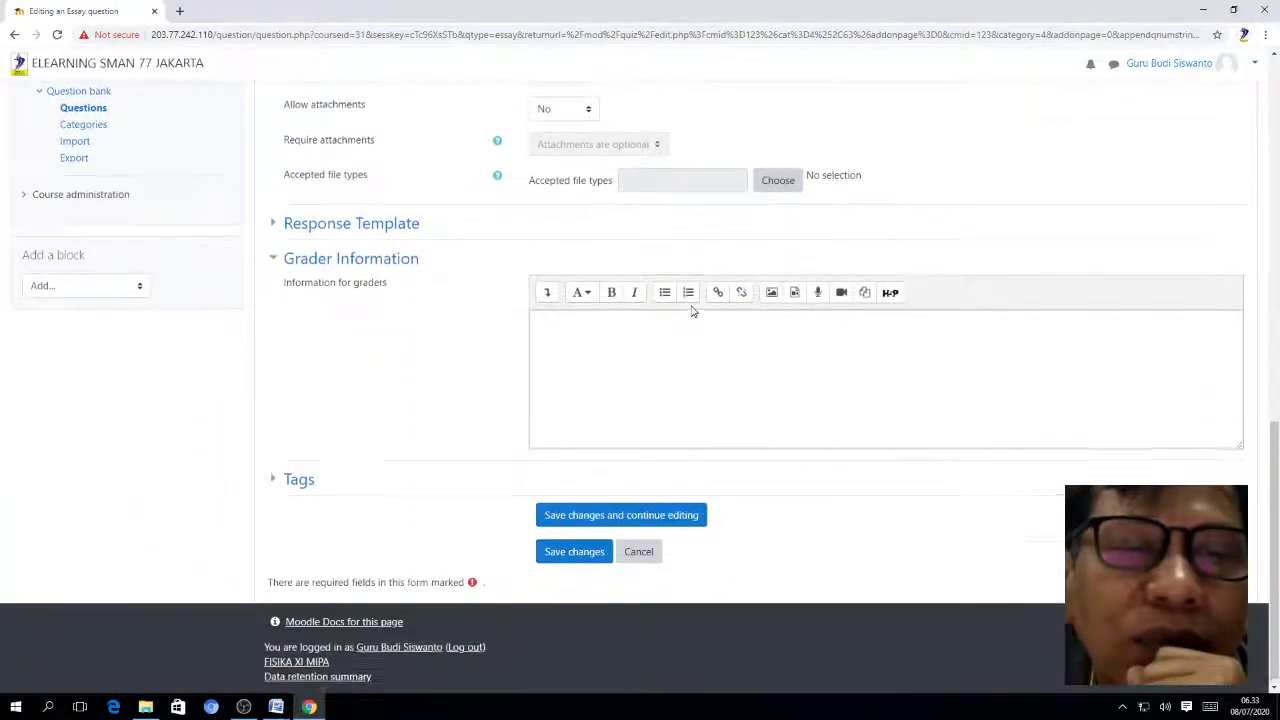
{"action": "left_click", "coordinate": [567, 556]}
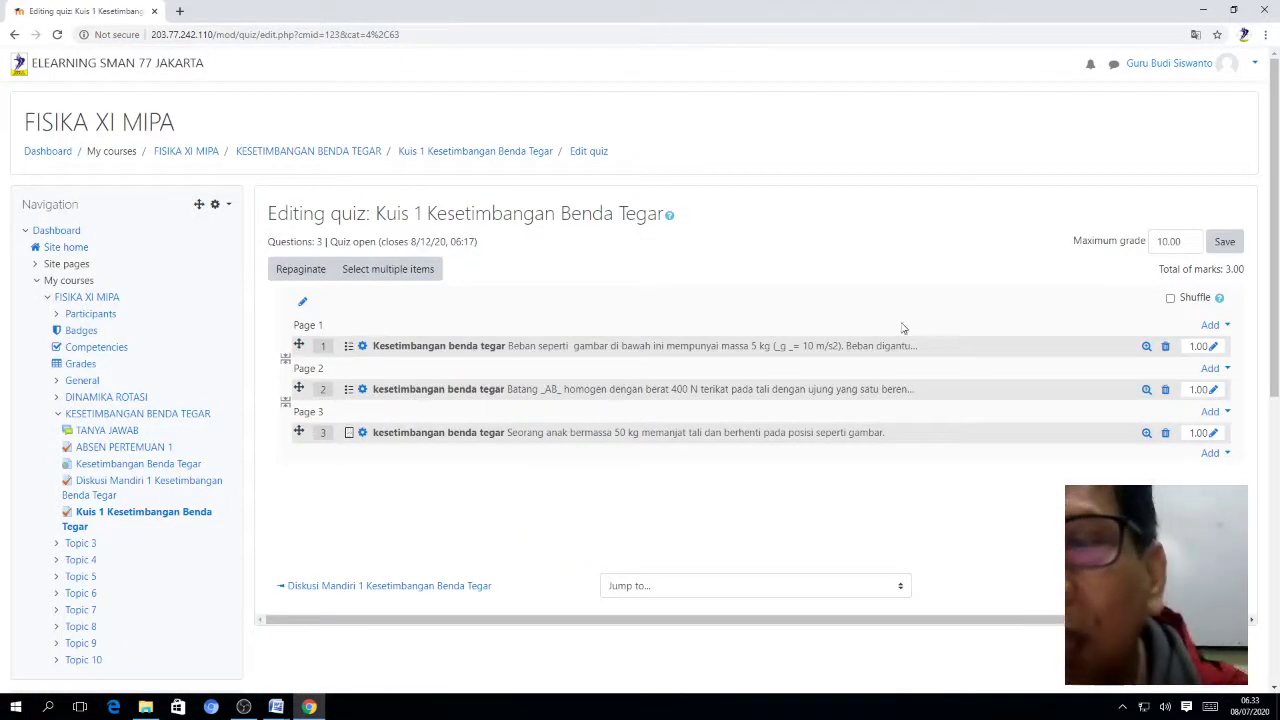
Change the quiz's maximum grade from 10.00 to 100.00 and save it
{"action": "left_click", "coordinate": [1163, 241]}
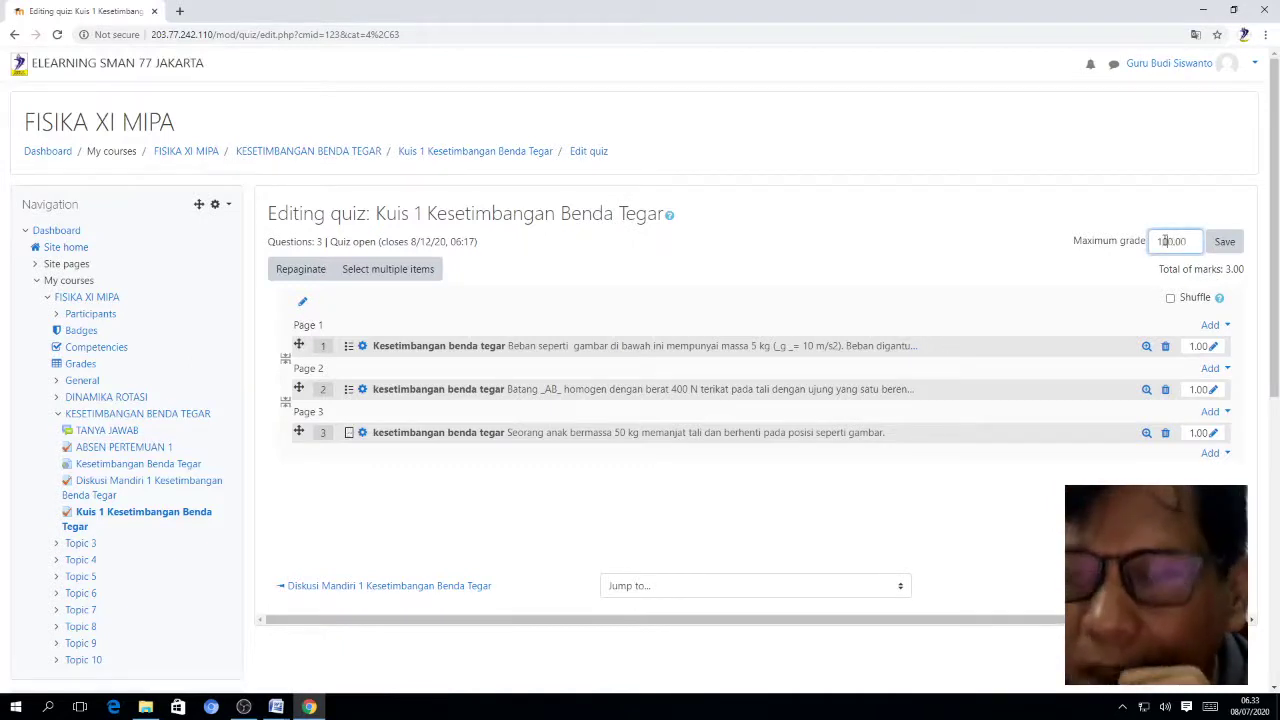
{"action": "left_click", "coordinate": [1018, 264]}
{"action": "left_click", "coordinate": [1225, 244]}
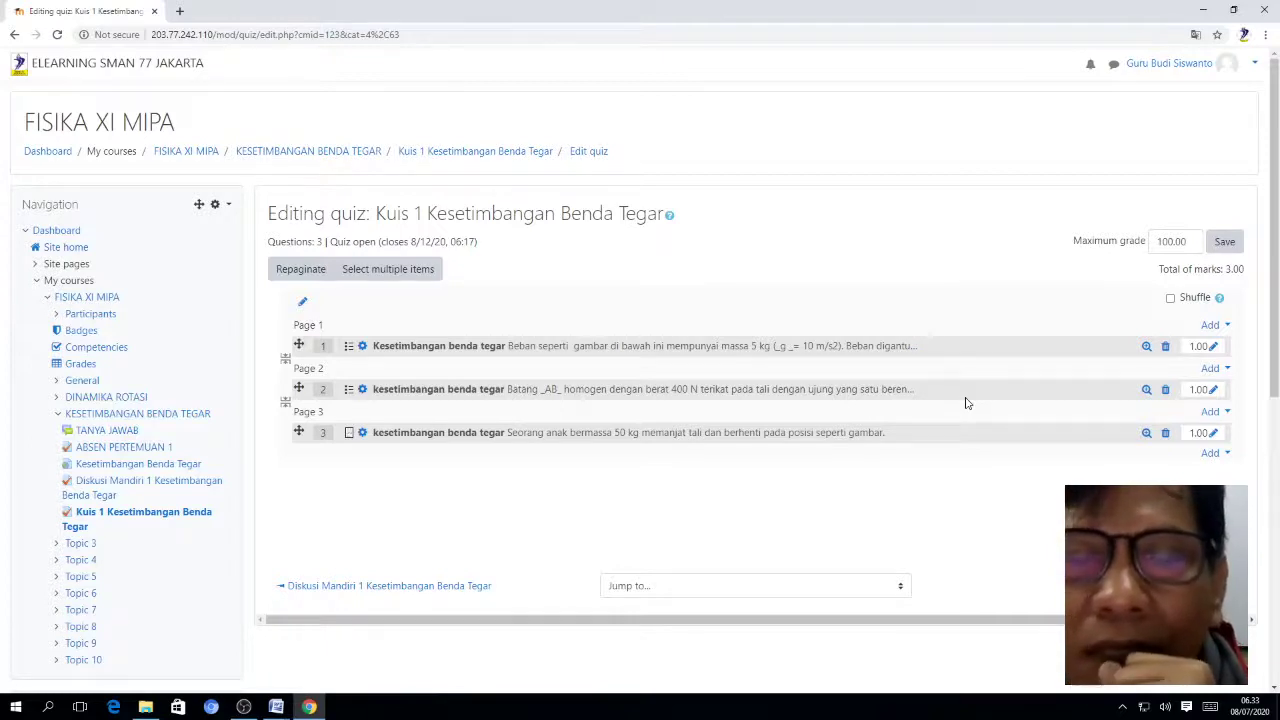
Minimize the browser, three Word documents and File Explorer, then bring OBS Studio forward
{"action": "left_click", "coordinate": [1207, 8]}
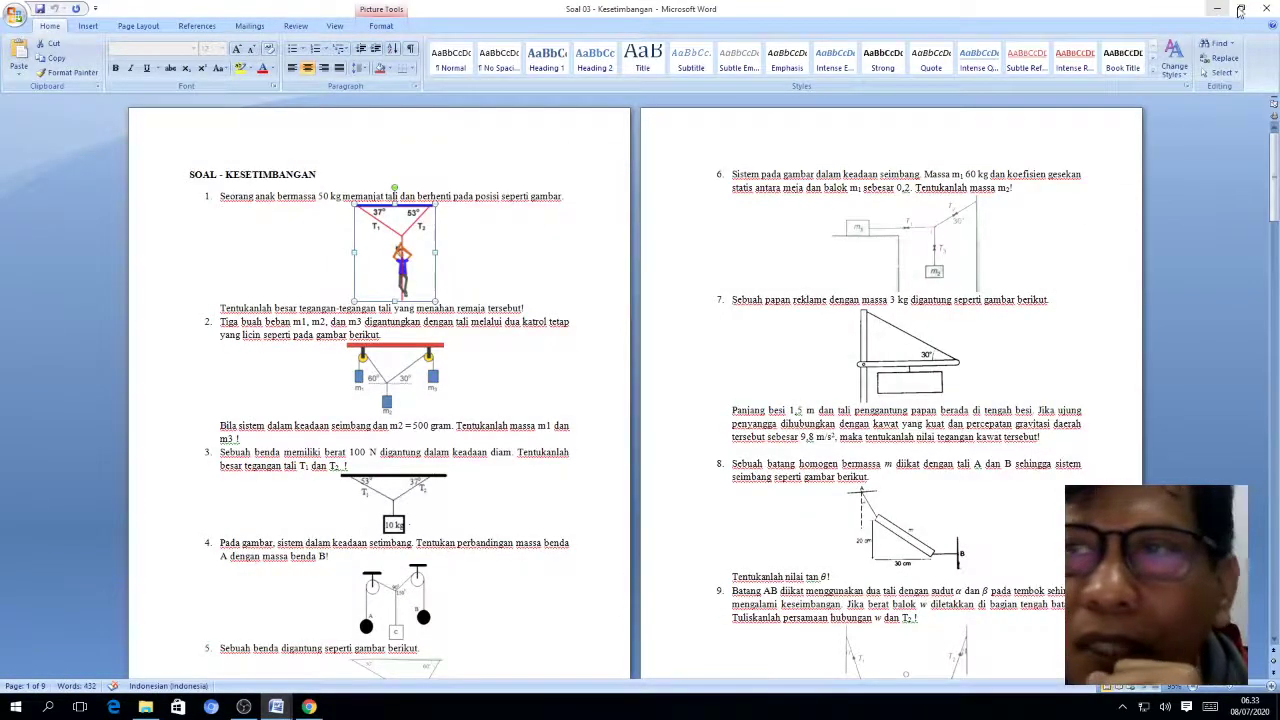
{"action": "left_click", "coordinate": [1209, 9]}
{"action": "left_click", "coordinate": [1213, 10]}
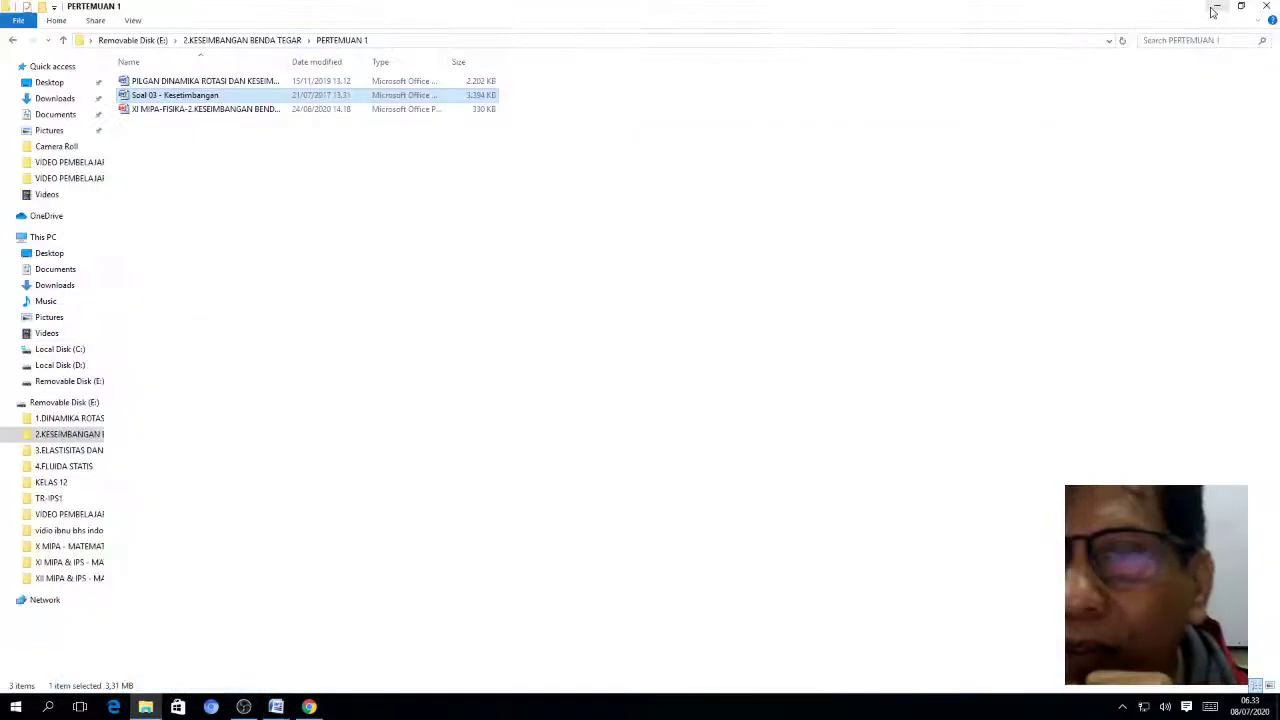
{"action": "left_click", "coordinate": [1212, 10]}
{"action": "left_click", "coordinate": [1211, 11]}
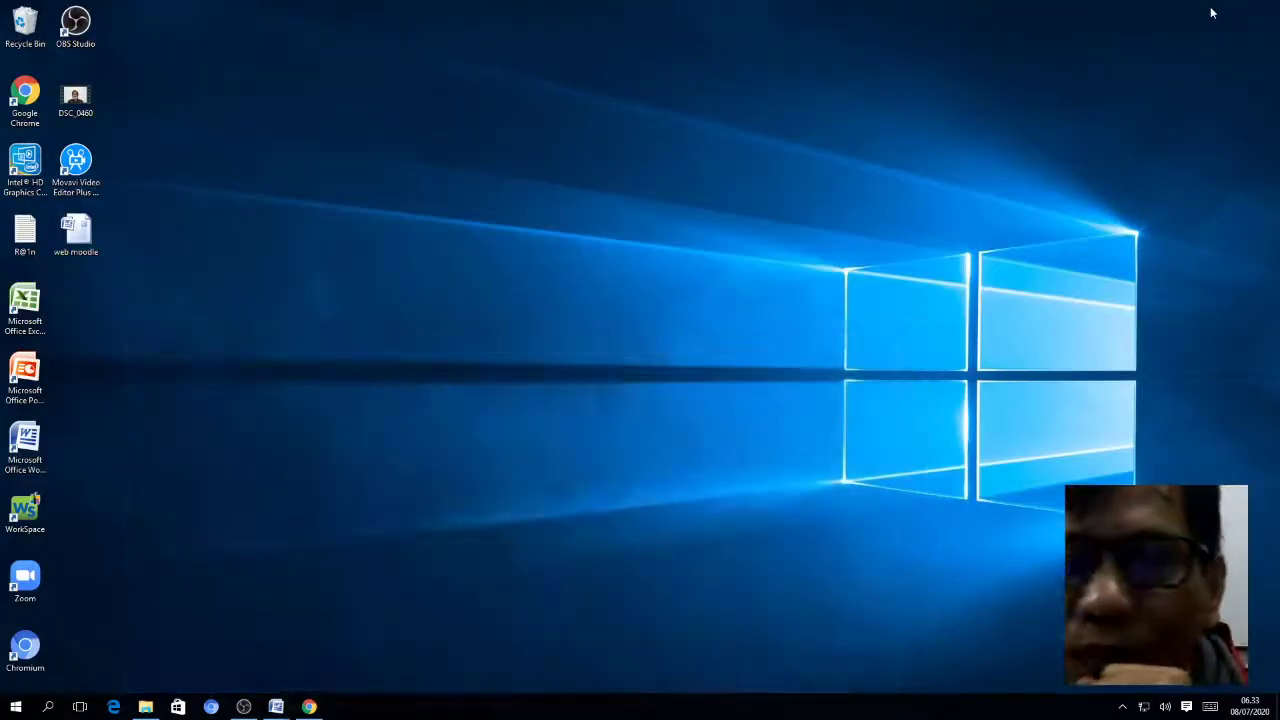
{"action": "left_click", "coordinate": [243, 706]}
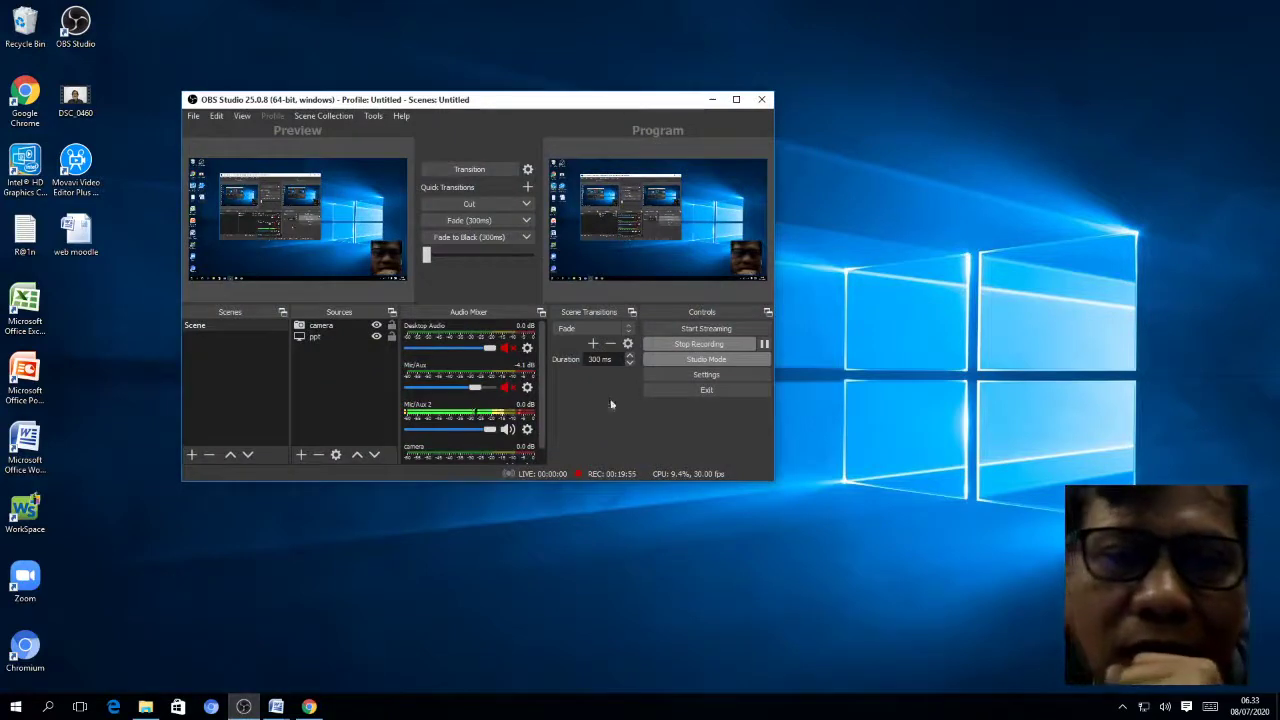